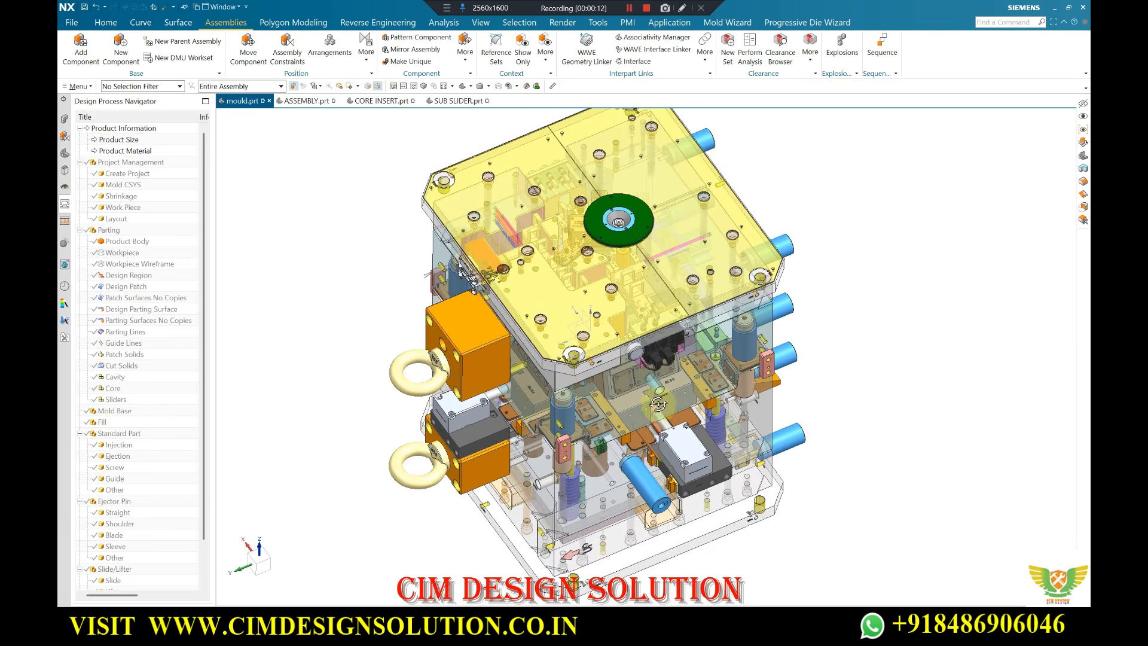
Examine the complete mould from several sides, including its plates, lifting blocks, cylinders and internal slider mechanisms.
scroll(598, 299, "down", 3)
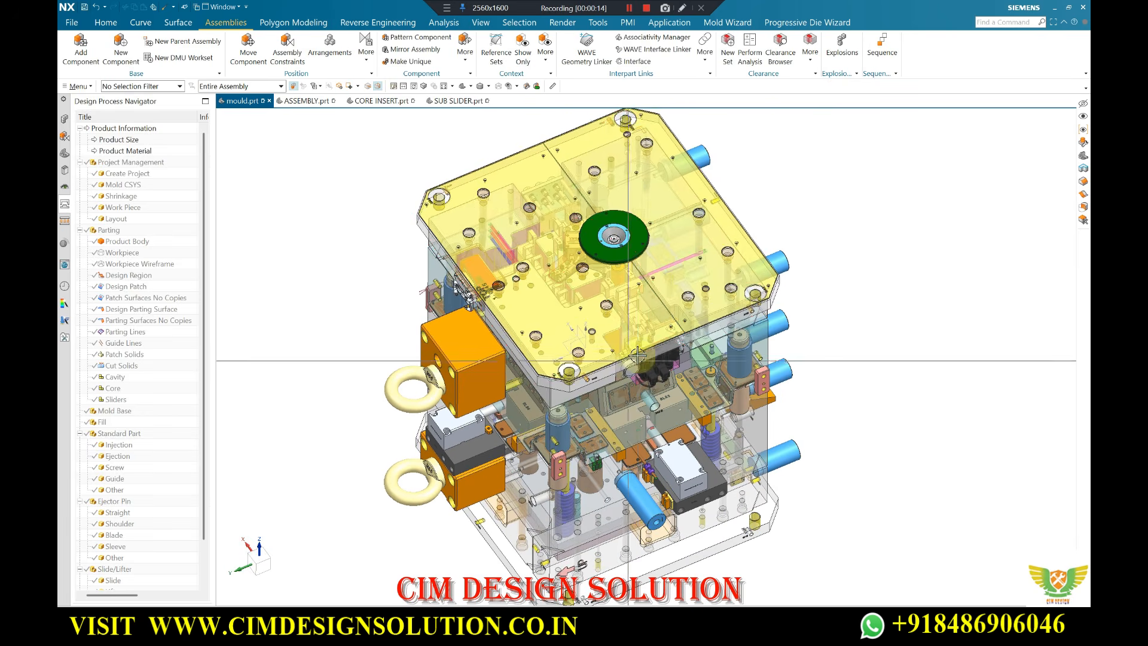
scroll(721, 395, "up", 2)
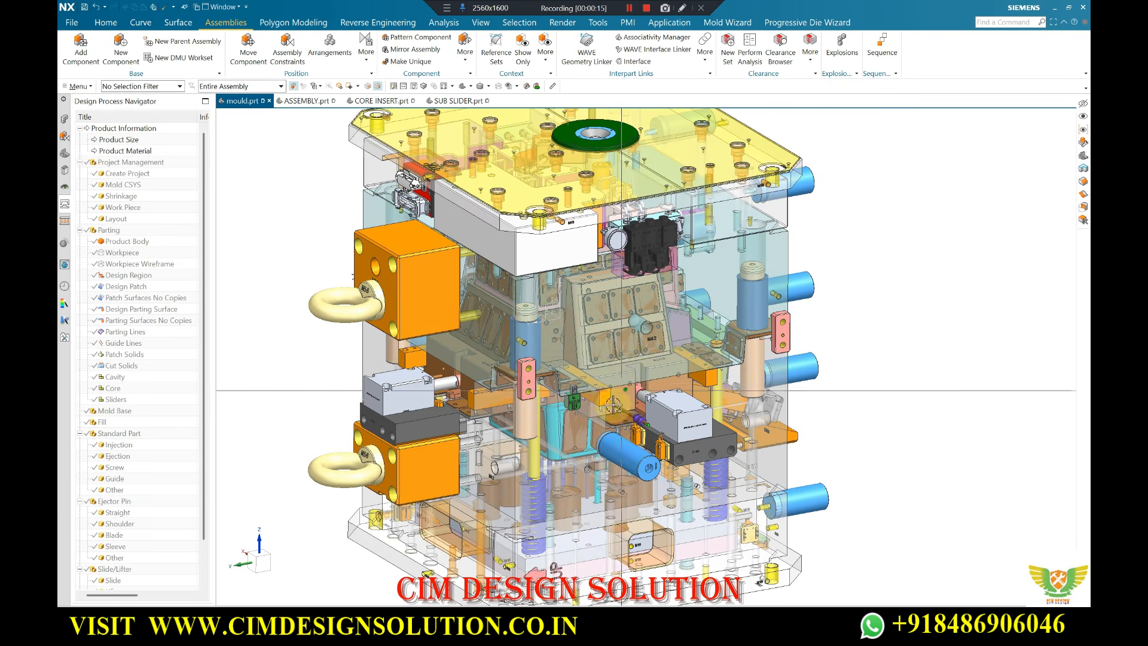
scroll(613, 405, "down", 2)
middle_click_drag(677, 426, 763, 460)
scroll(418, 413, "up", 3)
scroll(469, 387, "down", 1)
middle_click_drag(483, 392, 425, 409)
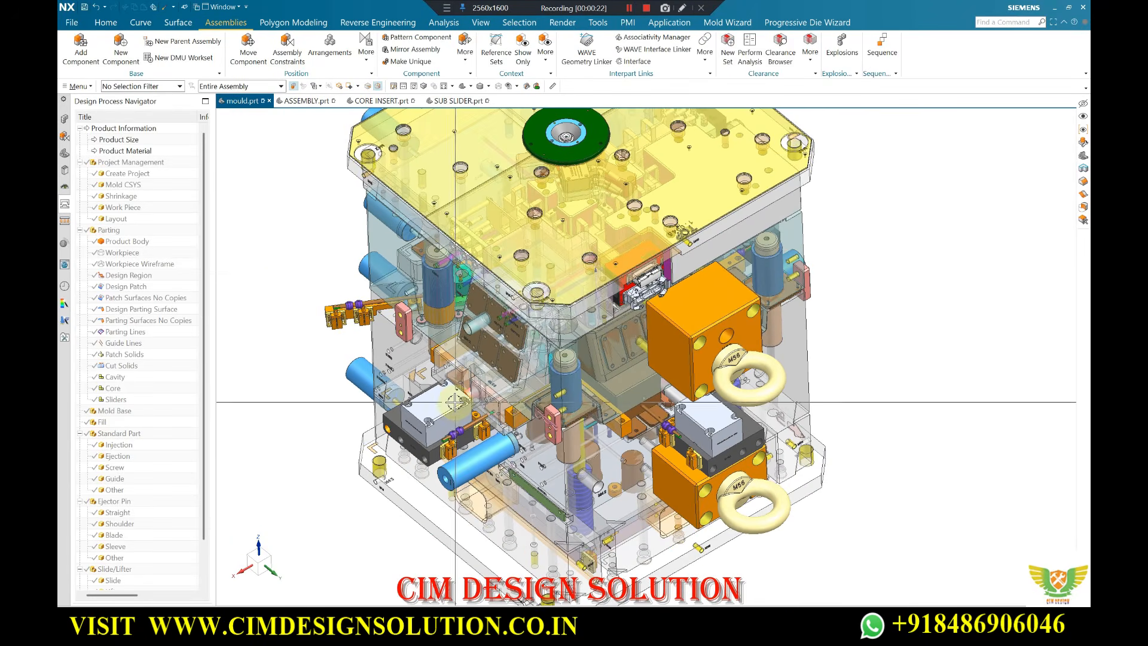
scroll(508, 408, "up", 3)
middle_click_drag(519, 413, 555, 393)
scroll(565, 393, "down", 3)
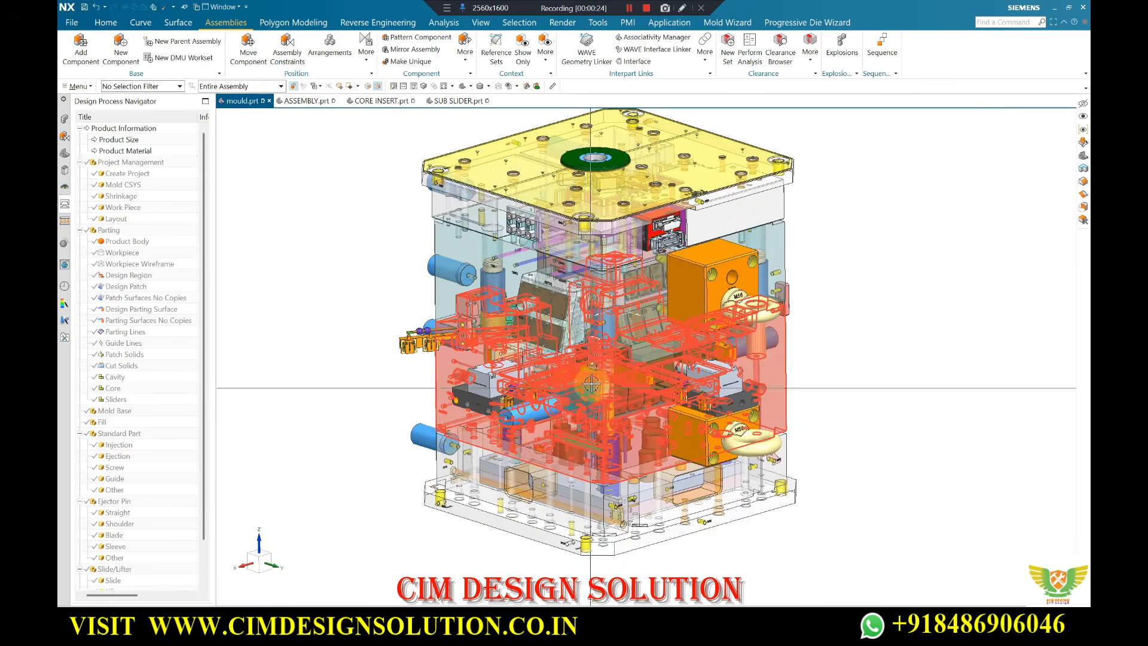
middle_click_drag(602, 350, 589, 343)
scroll(581, 338, "up", 3)
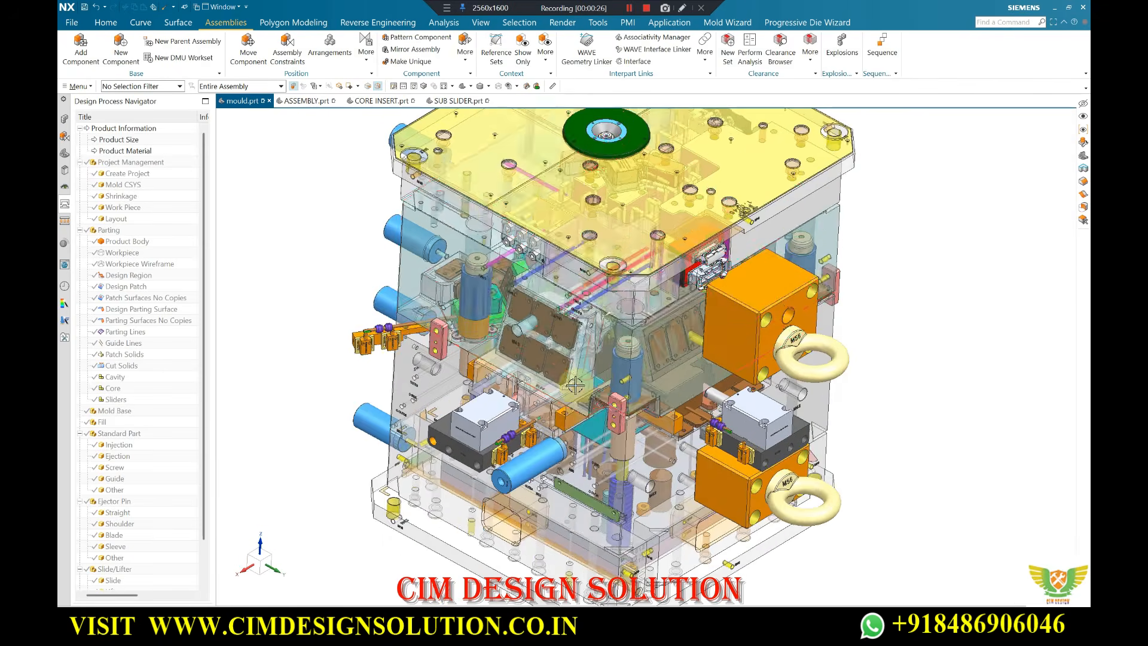
scroll(575, 386, "down", 3)
middle_click_drag(575, 386, 621, 358)
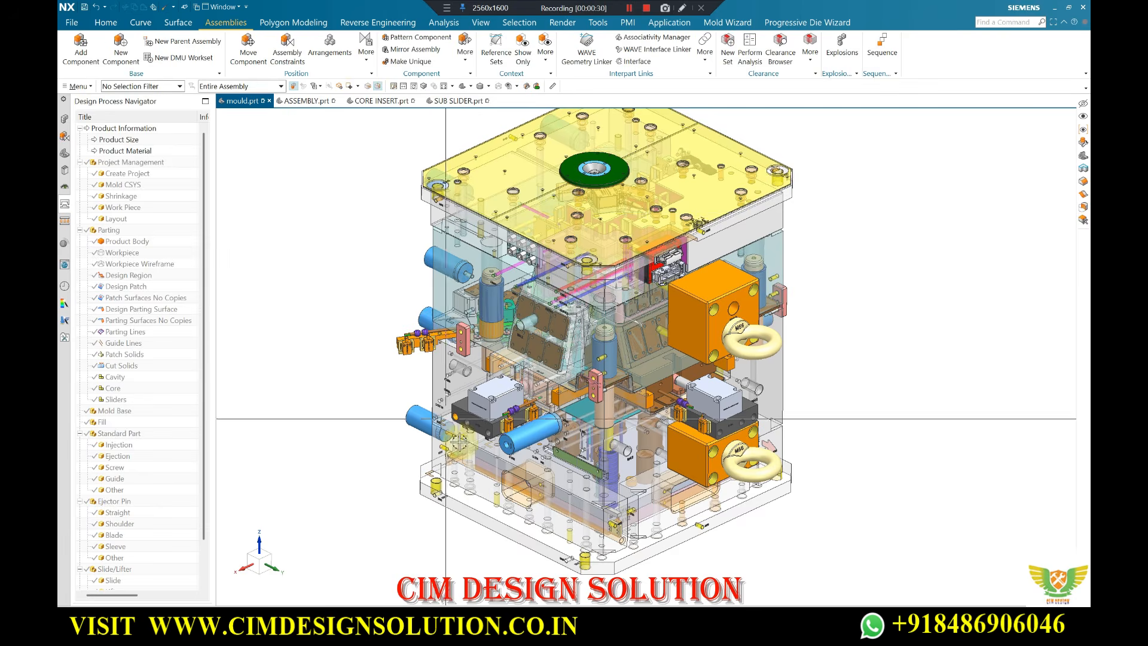
scroll(591, 275, "up", 1)
scroll(576, 370, "down", 2)
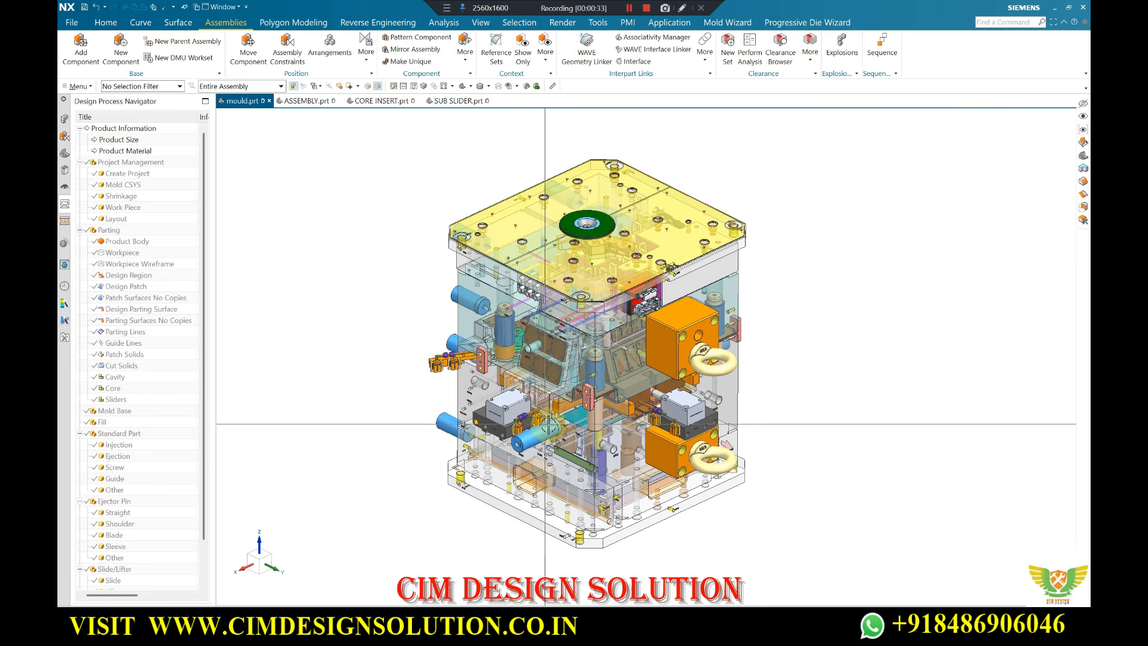
middle_click_drag(585, 353, 581, 338)
scroll(580, 340, "down", 2)
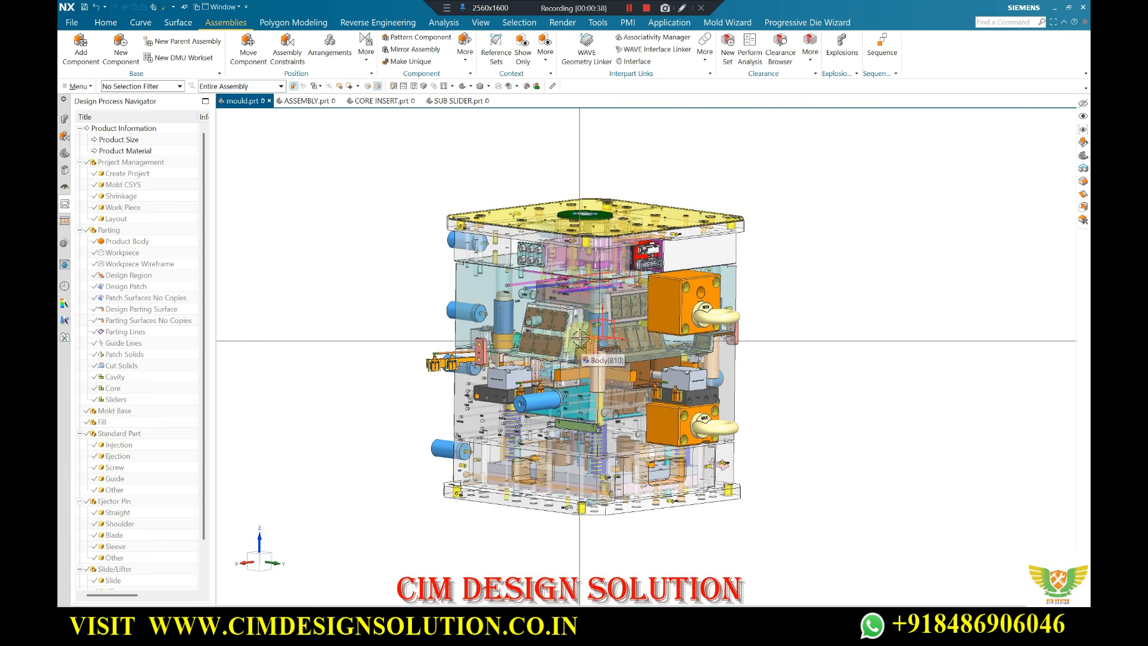
scroll(577, 343, "up", 2)
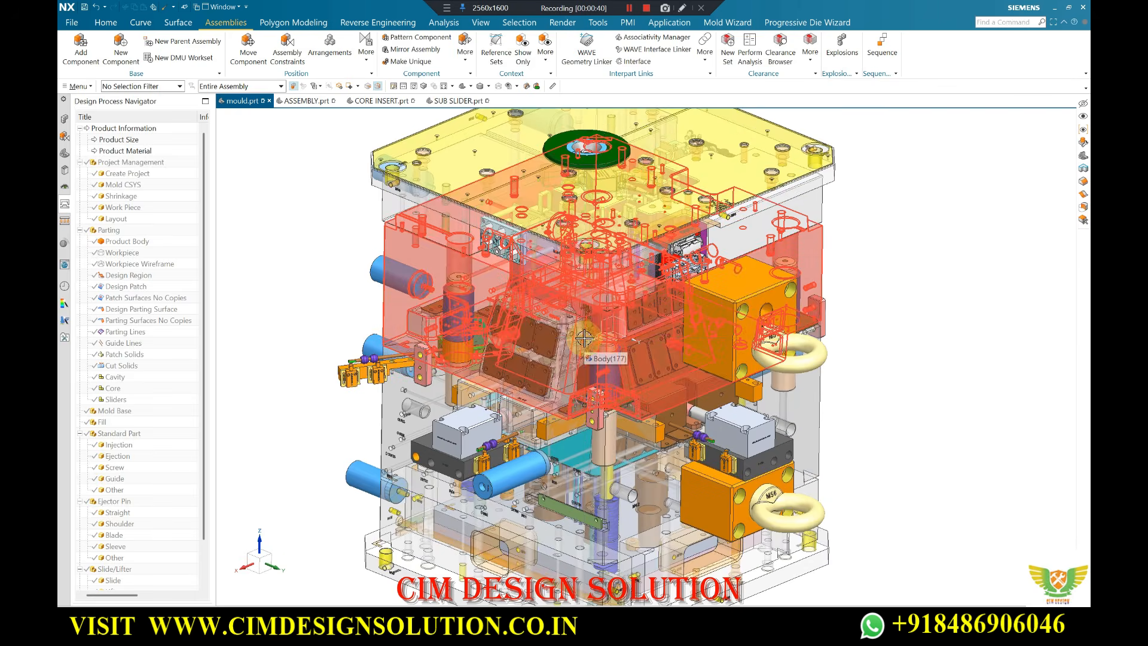
scroll(573, 347, "down", 1)
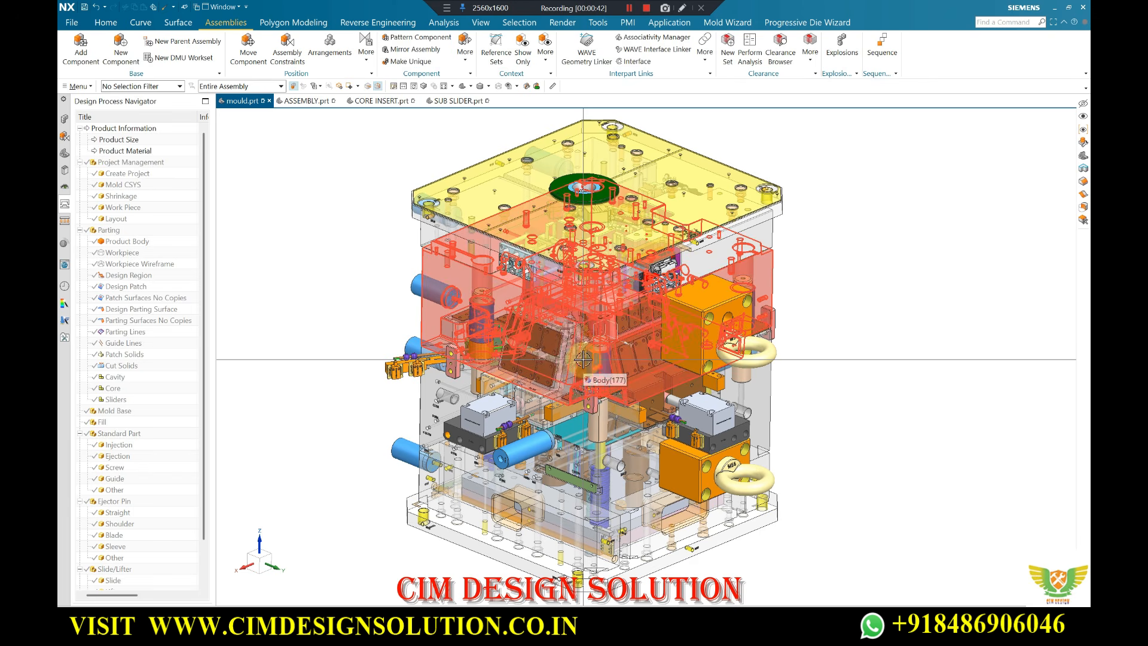
scroll(587, 371, "up", 1)
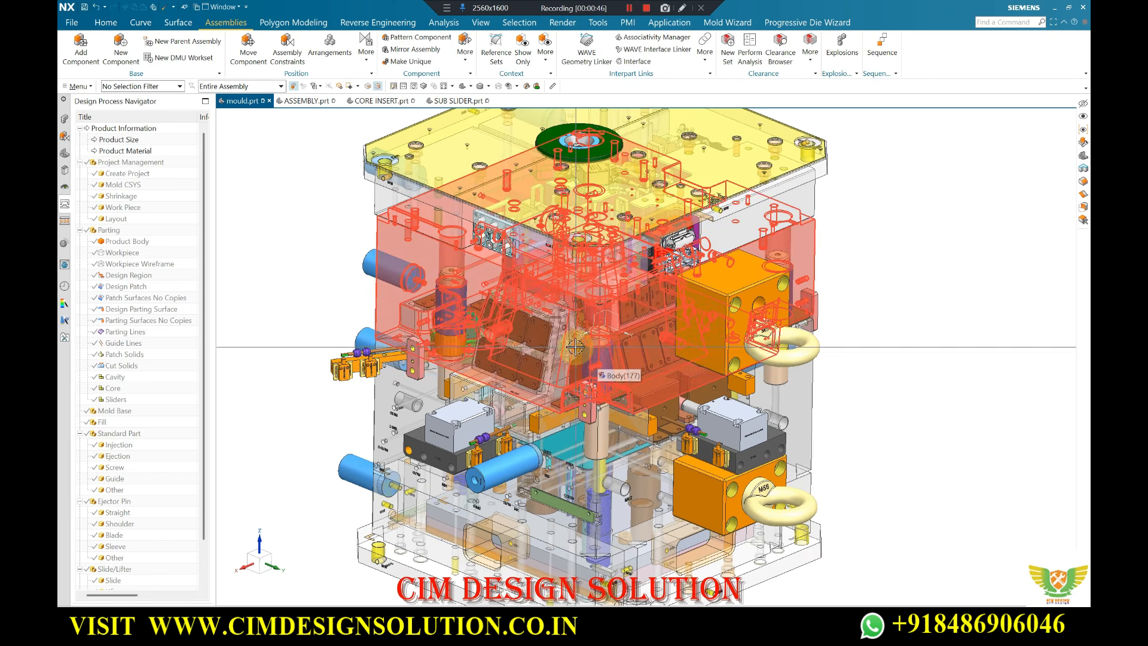
Switch to the ASSEMBLY part and square its view to a flat top view of the core and slider.
left_click(305, 100)
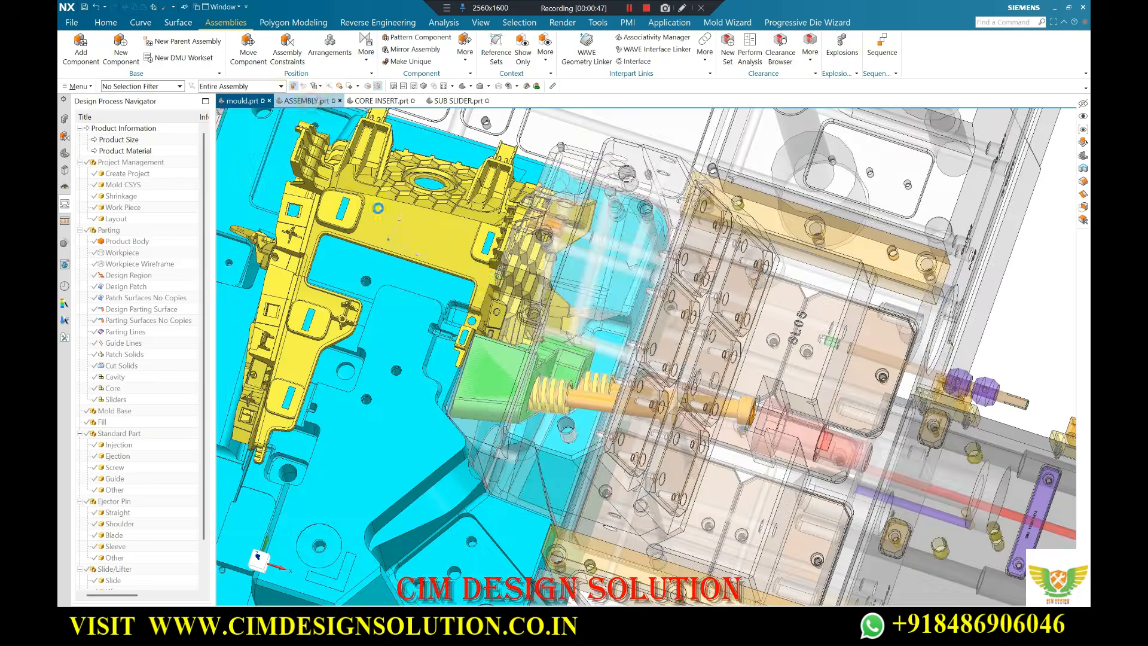
scroll(552, 362, "down", 4)
scroll(562, 362, "up", 3)
middle_click_drag(526, 359, 512, 400)
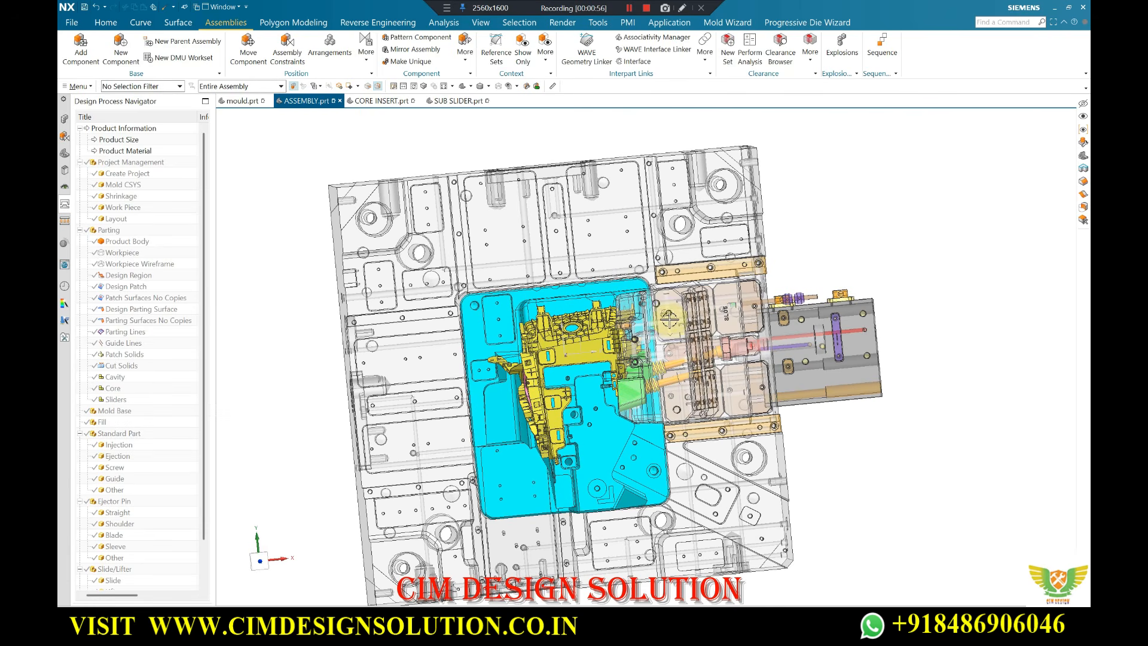
key("F8")
right_click(839, 262)
left_click(833, 248)
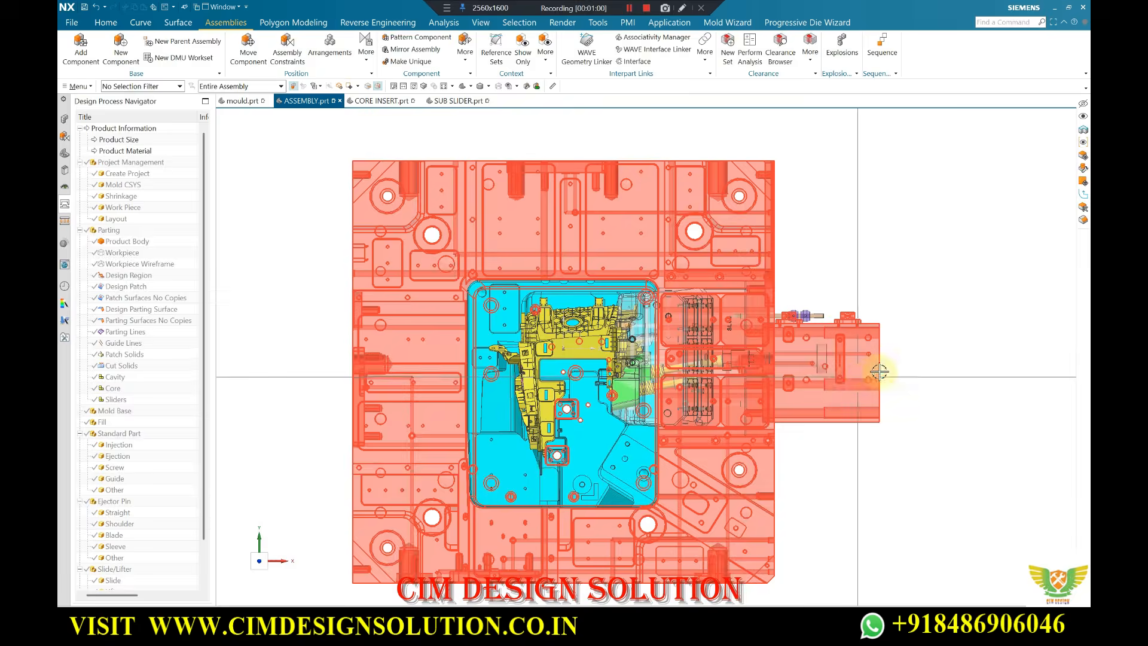
Examine the green sub slider, its angled rods and springs, and where it meets the yellow component.
scroll(710, 401, "up", 2)
middle_click_drag(571, 419, 715, 320)
scroll(829, 345, "down", 3)
middle_click_drag(830, 345, 813, 317)
scroll(662, 325, "up", 5)
scroll(663, 326, "down", 2)
middle_click_drag(663, 335, 668, 383)
scroll(765, 304, "up", 2)
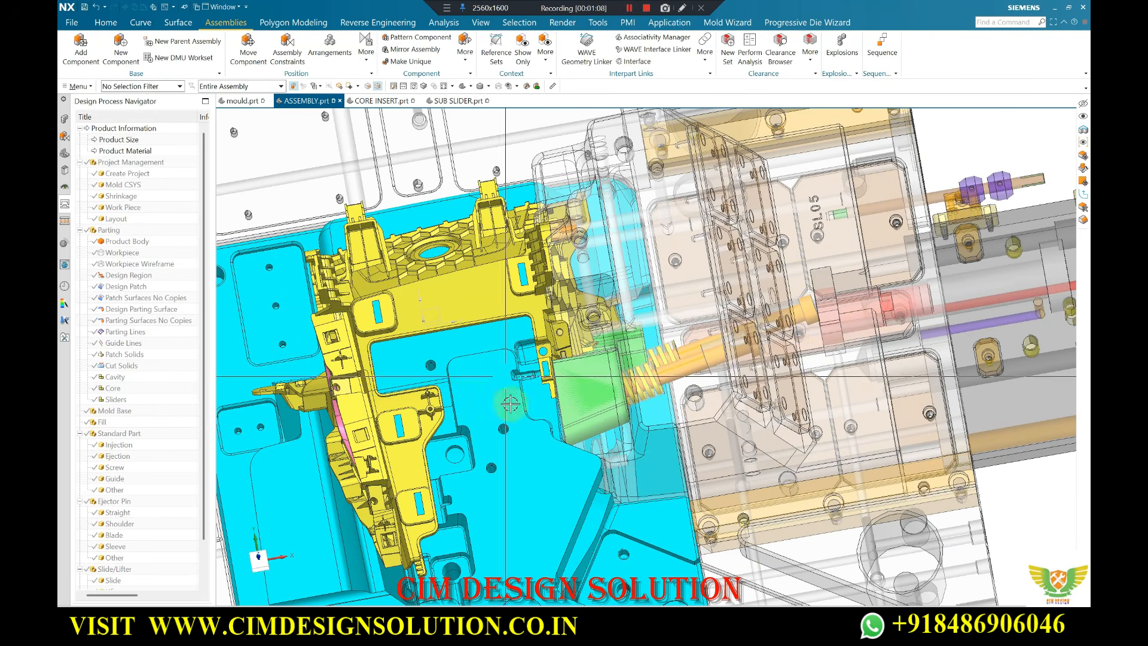
scroll(640, 389, "down", 2)
middle_click_drag(646, 365, 631, 410)
scroll(630, 411, "up", 1)
scroll(762, 357, "down", 4)
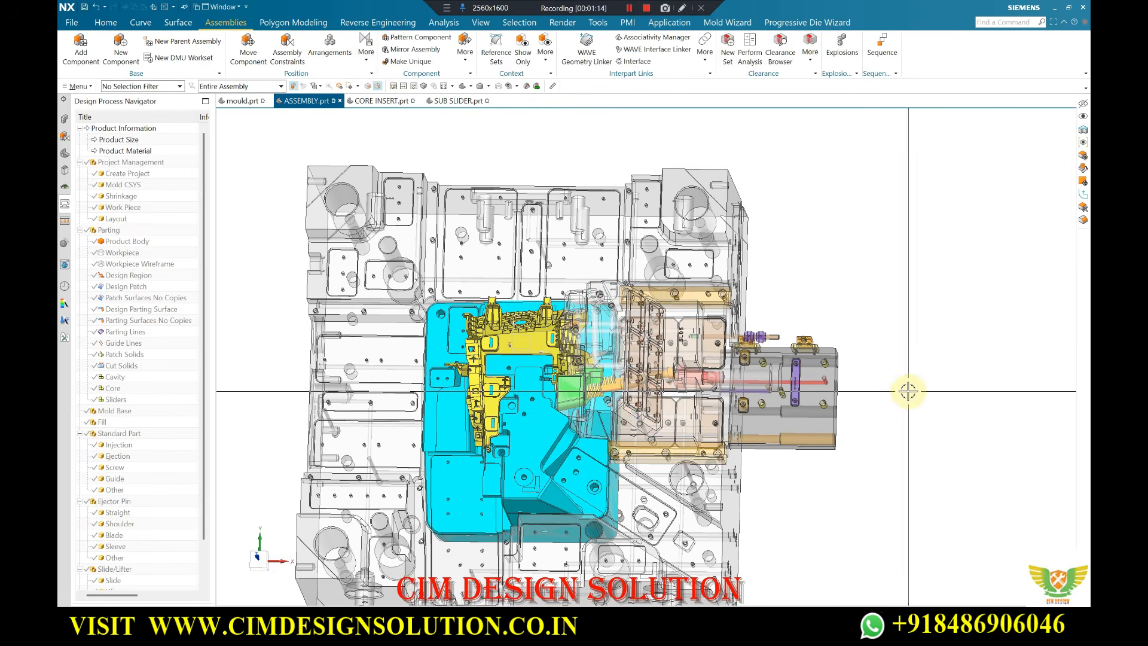
Examine the main slider block together with its guide rails, sub slider rods and actuating cylinder beside the core insert.
scroll(583, 398, "up", 5)
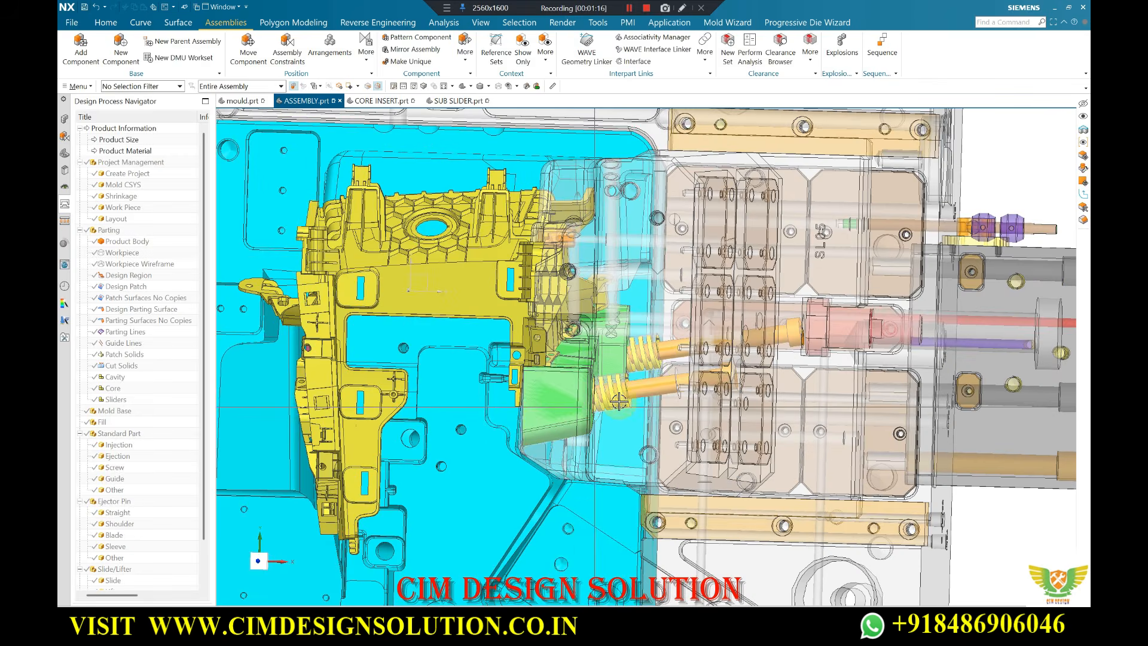
scroll(587, 403, "down", 2)
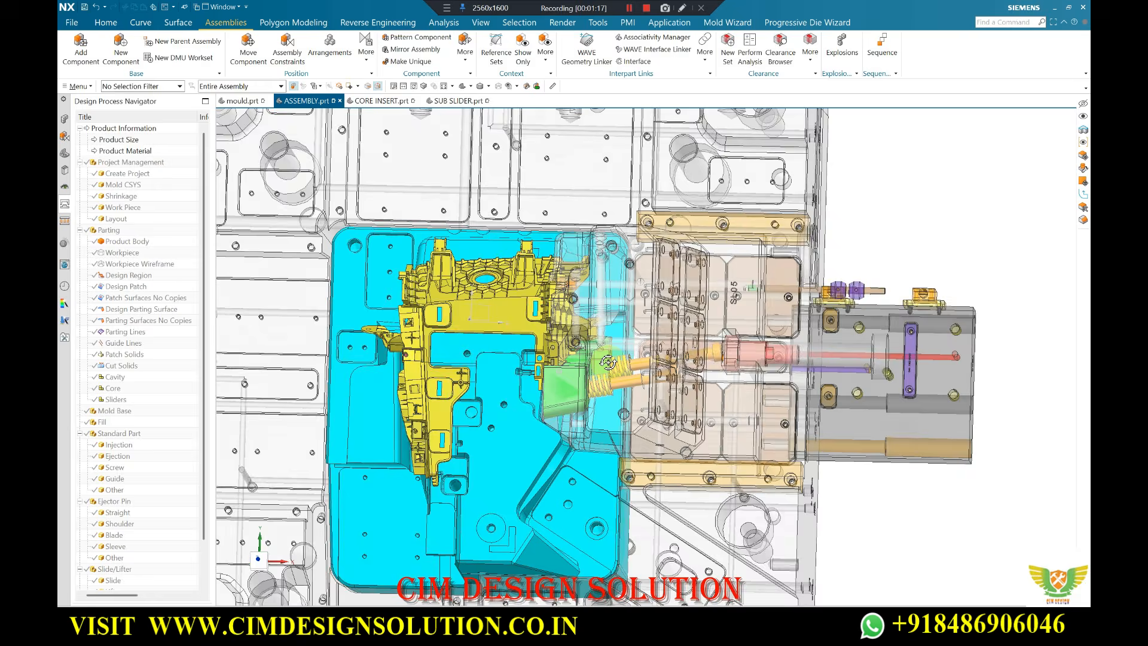
scroll(628, 371, "up", 3)
scroll(592, 376, "down", 1)
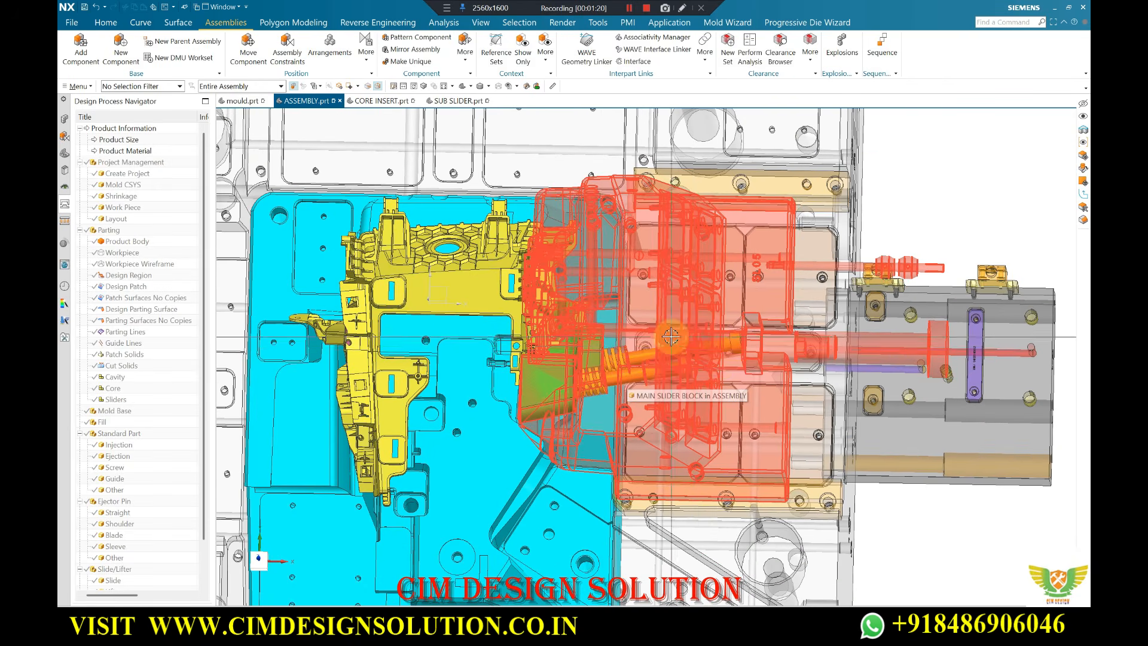
scroll(684, 342, "down", 2)
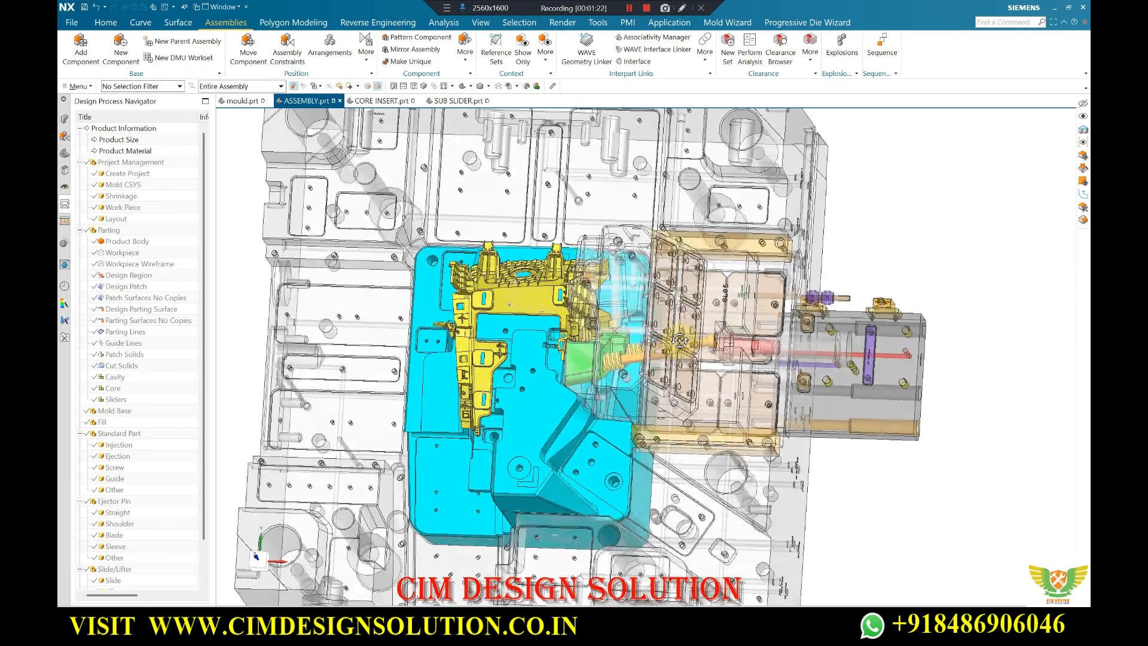
scroll(638, 310, "up", 1)
scroll(638, 317, "down", 2)
middle_click_drag(638, 321, 651, 362)
scroll(653, 364, "up", 2)
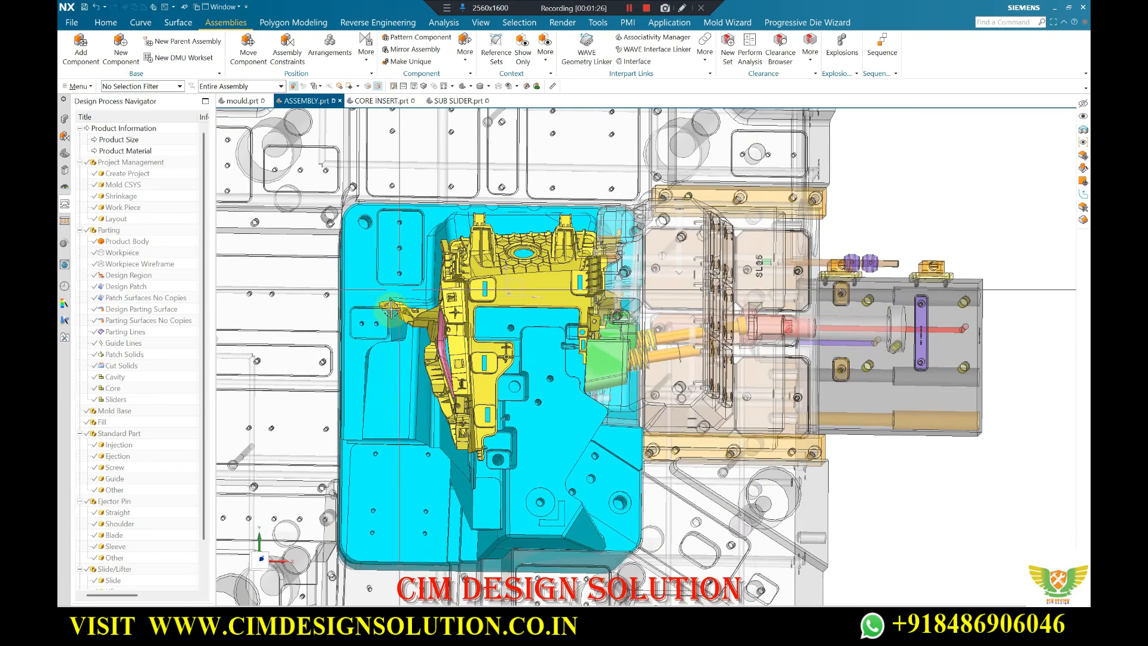
scroll(613, 313, "down", 1)
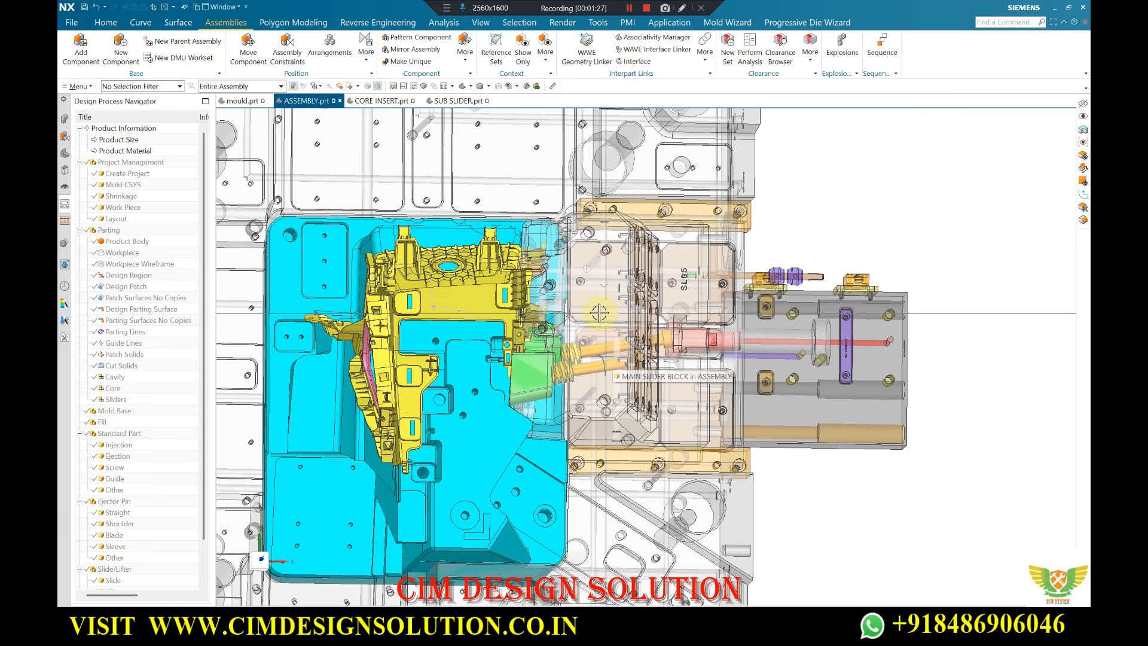
scroll(598, 308, "up", 3)
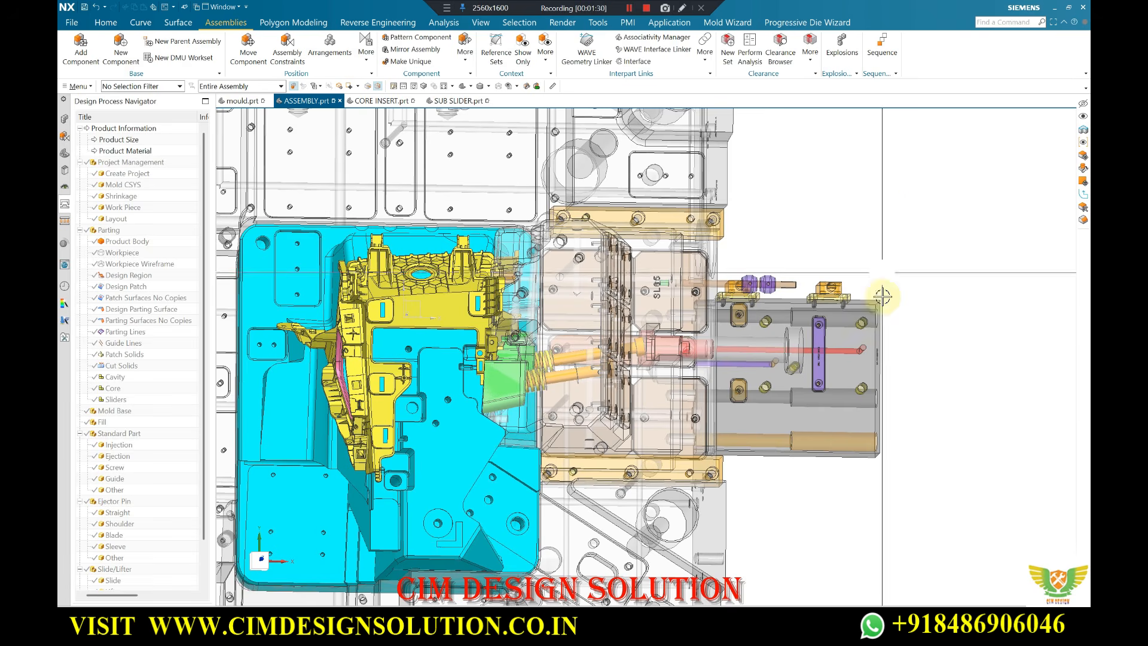
scroll(789, 368, "down", 2)
scroll(860, 339, "up", 2)
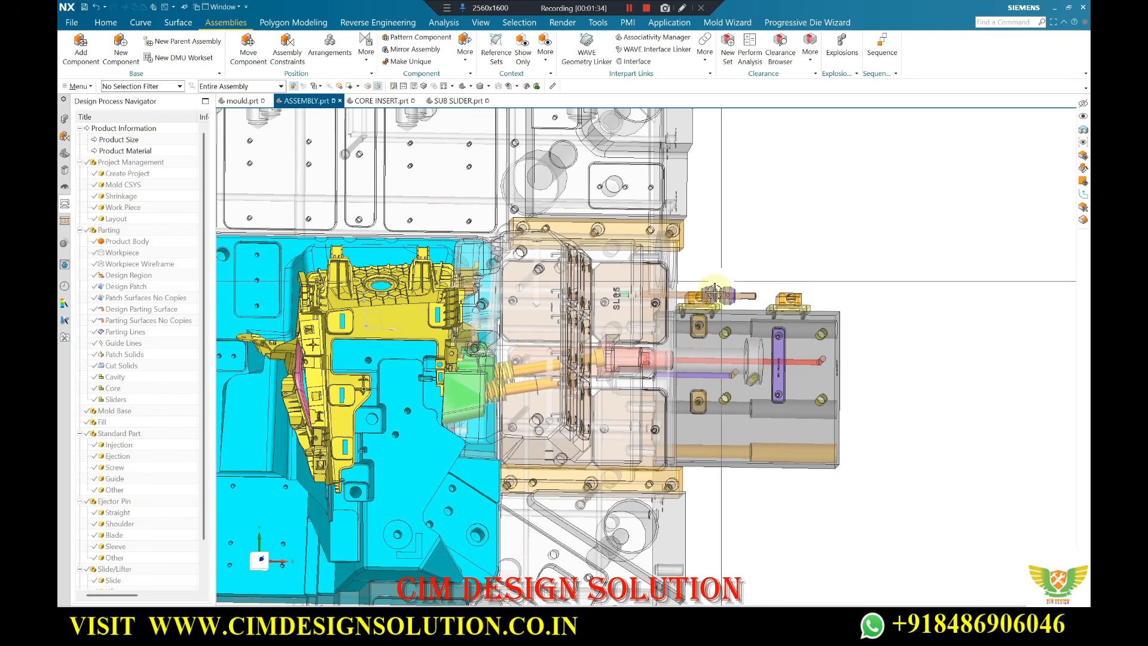
scroll(422, 434, "up", 2)
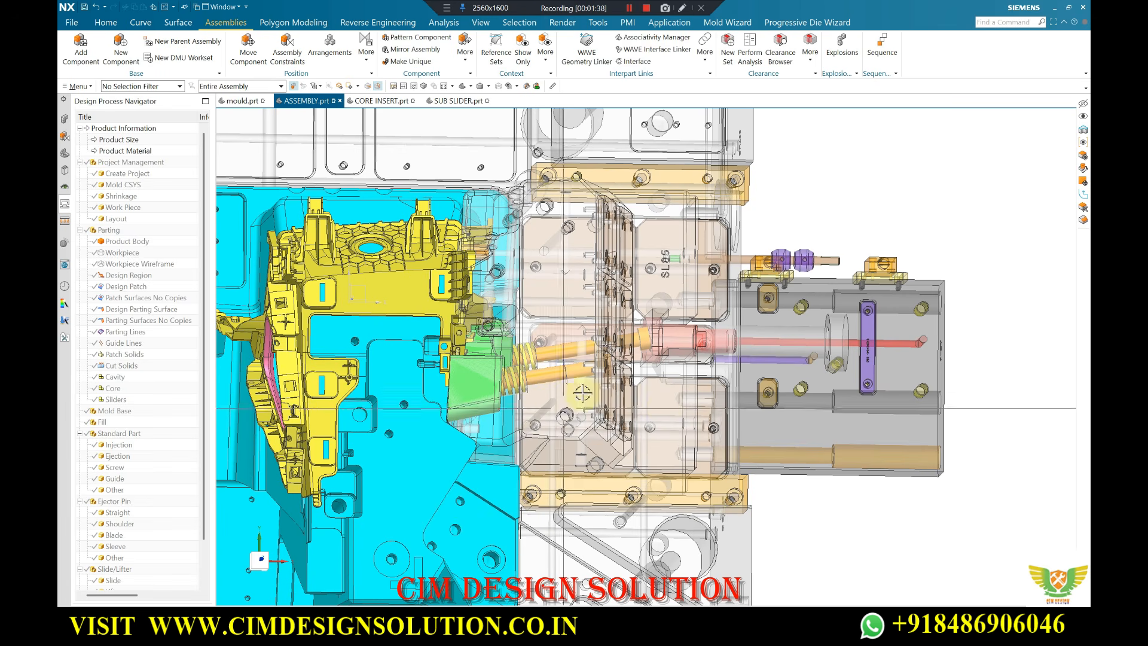
scroll(506, 372, "down", 2)
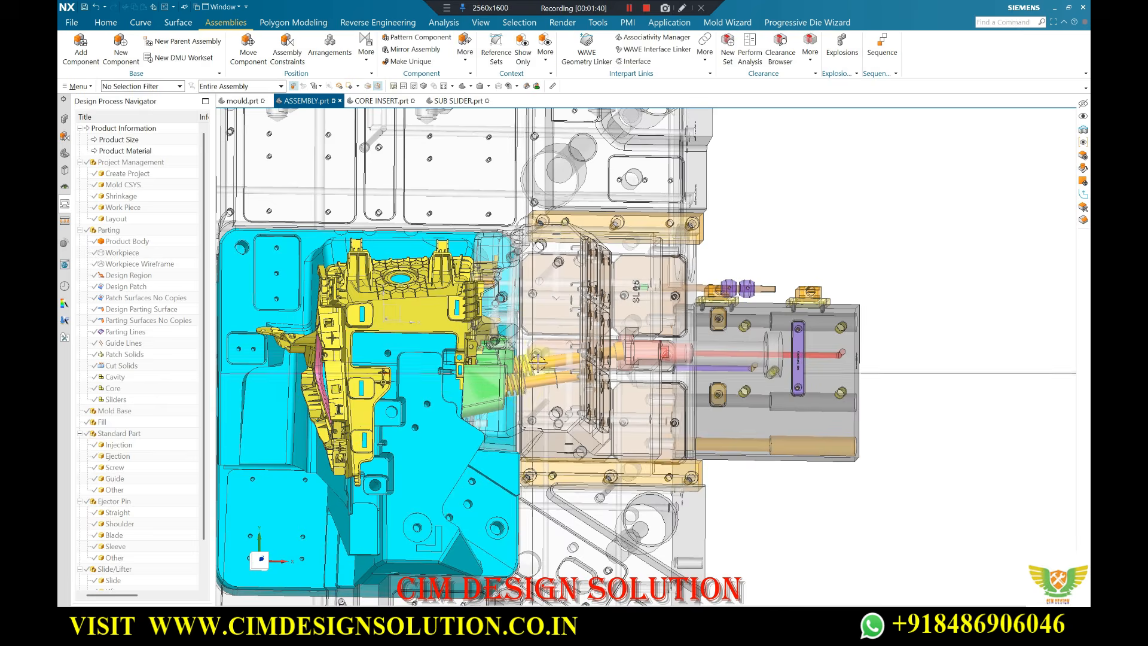
scroll(511, 326, "up", 2)
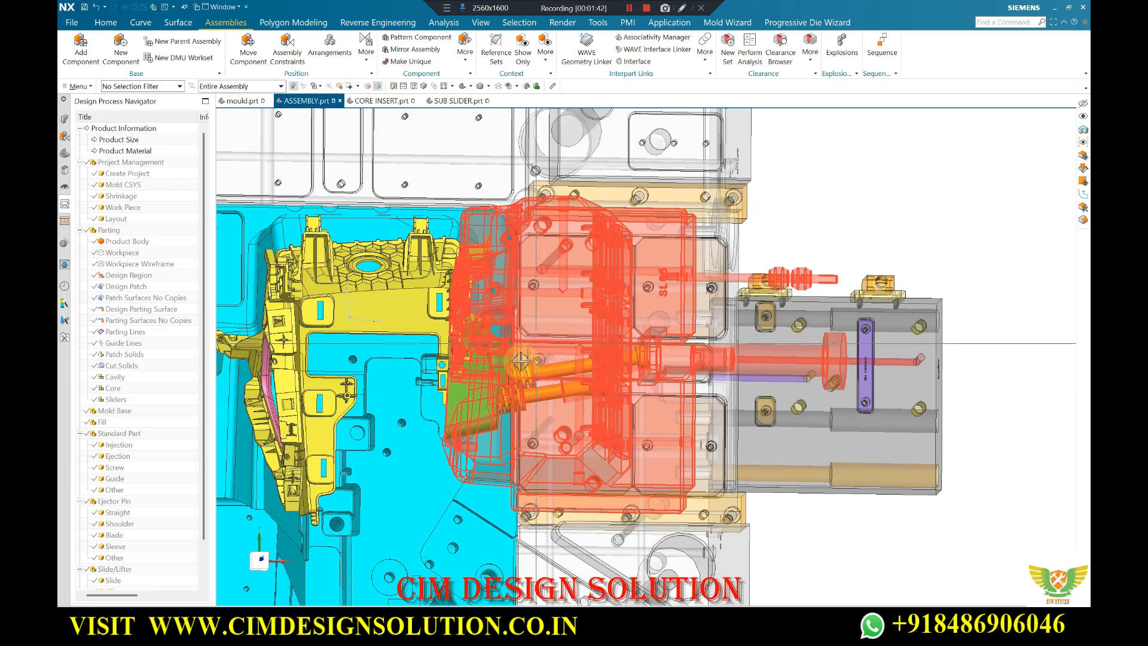
scroll(520, 361, "down", 2)
scroll(556, 346, "up", 2)
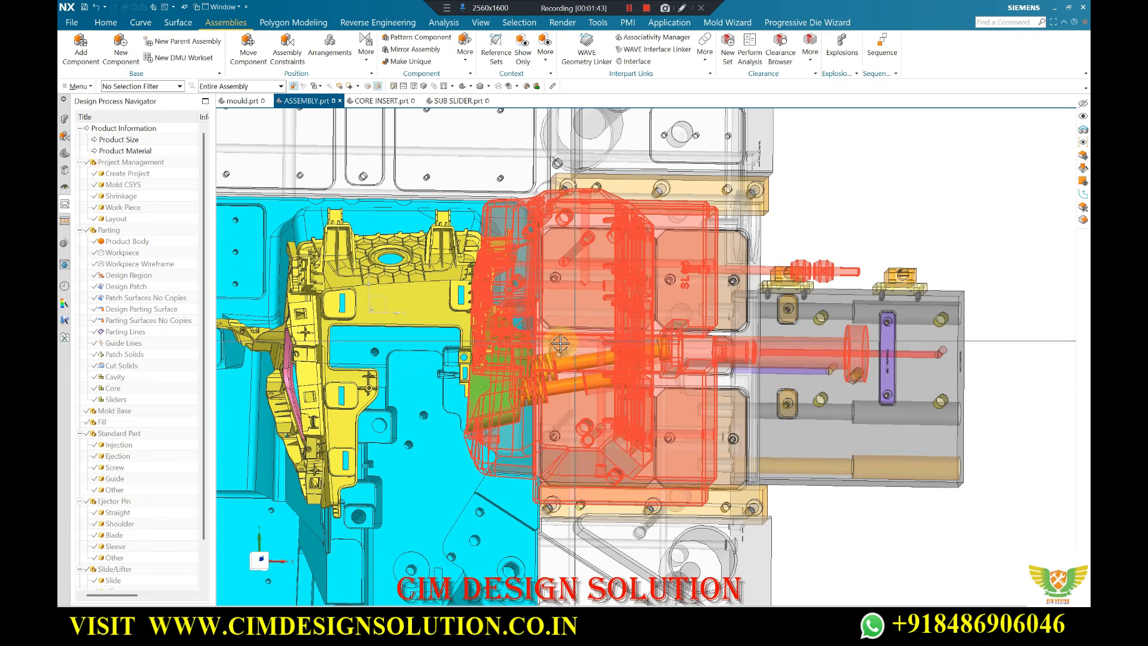
scroll(462, 345, "down", 2)
scroll(517, 330, "up", 2)
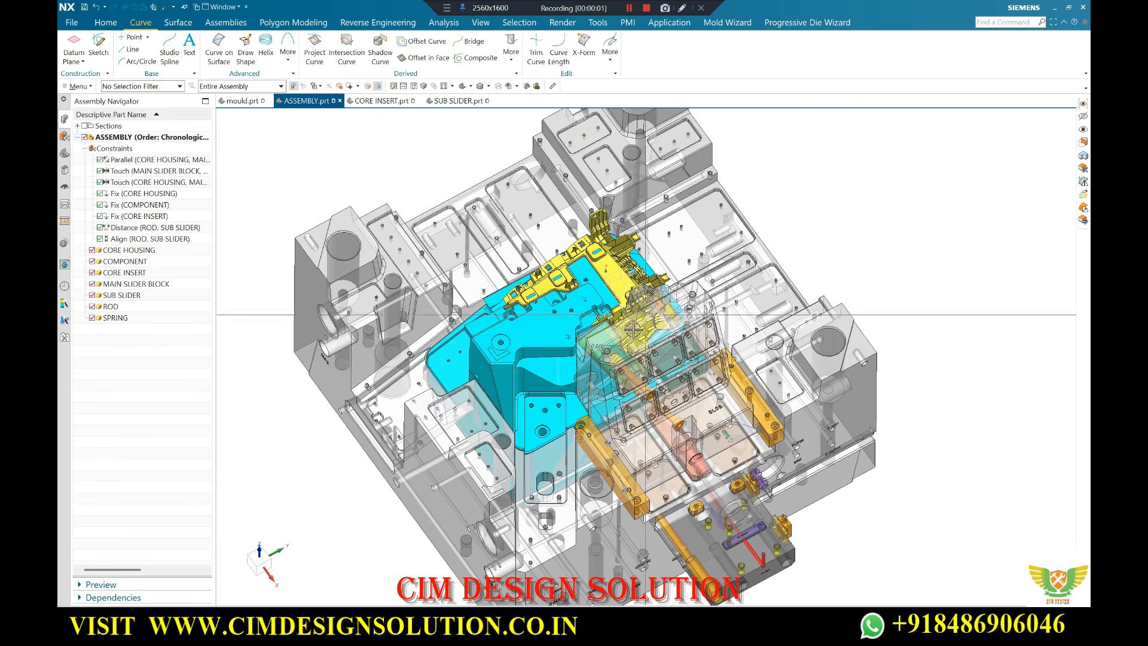
Inspect how the sub slider and its springs fit inside the main slider block against the component's undercut.
middle_click_drag(583, 312, 579, 377)
scroll(575, 291, "up", 6)
scroll(564, 289, "up", 1)
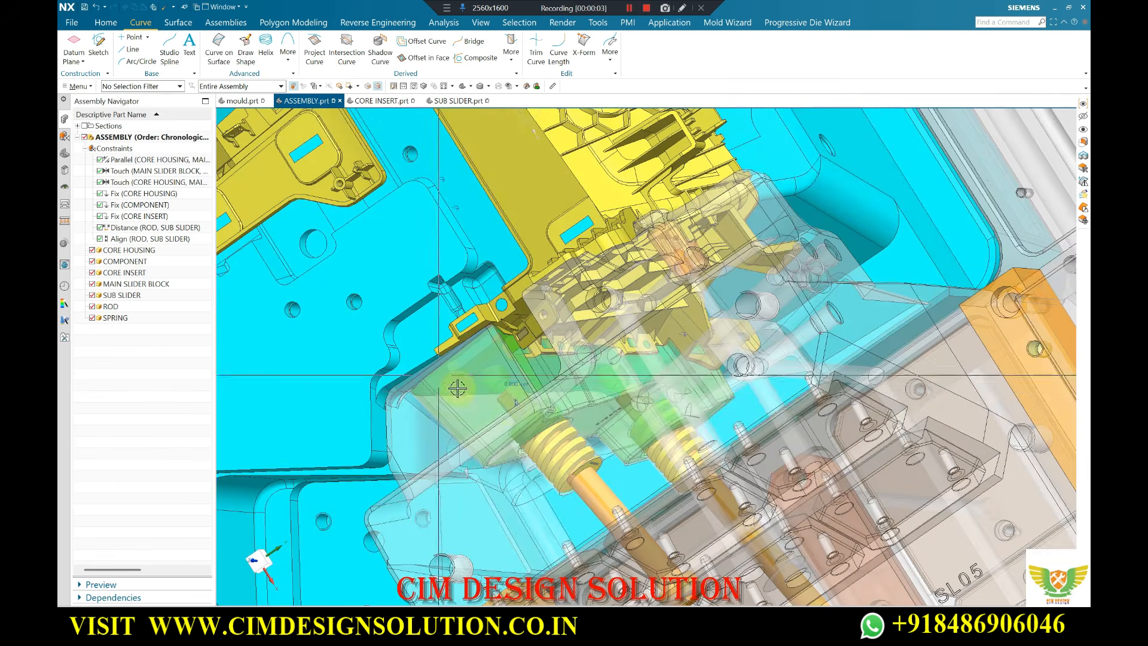
scroll(652, 403, "down", 4)
middle_click_drag(664, 389, 697, 311)
scroll(704, 293, "up", 2)
scroll(780, 268, "down", 2)
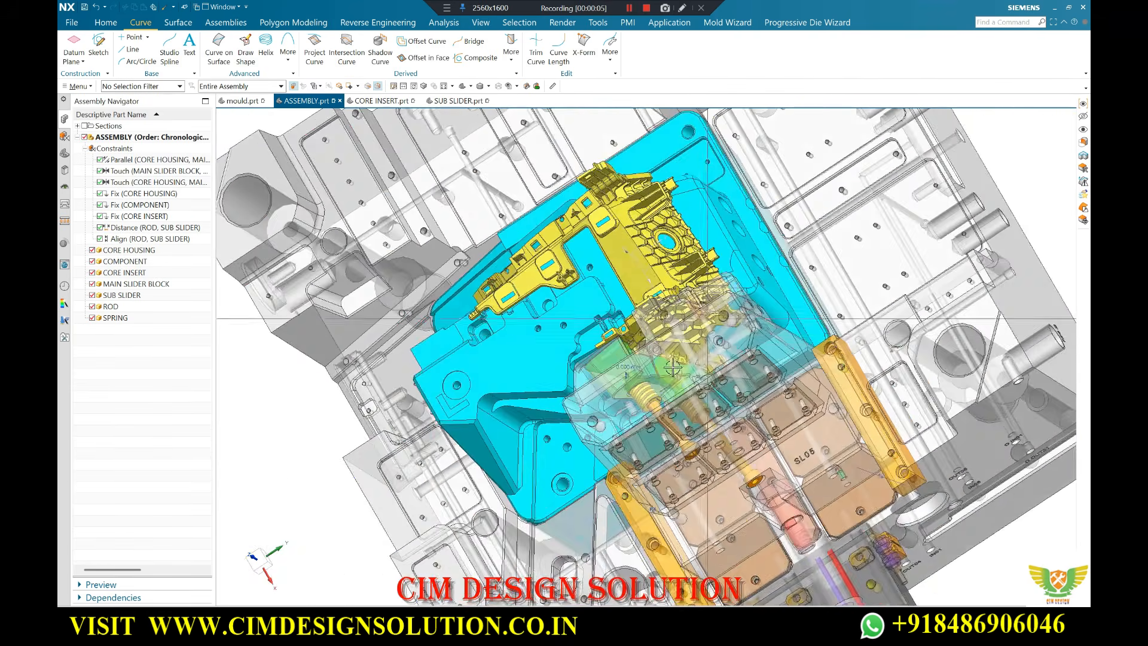
scroll(518, 323, "up", 3)
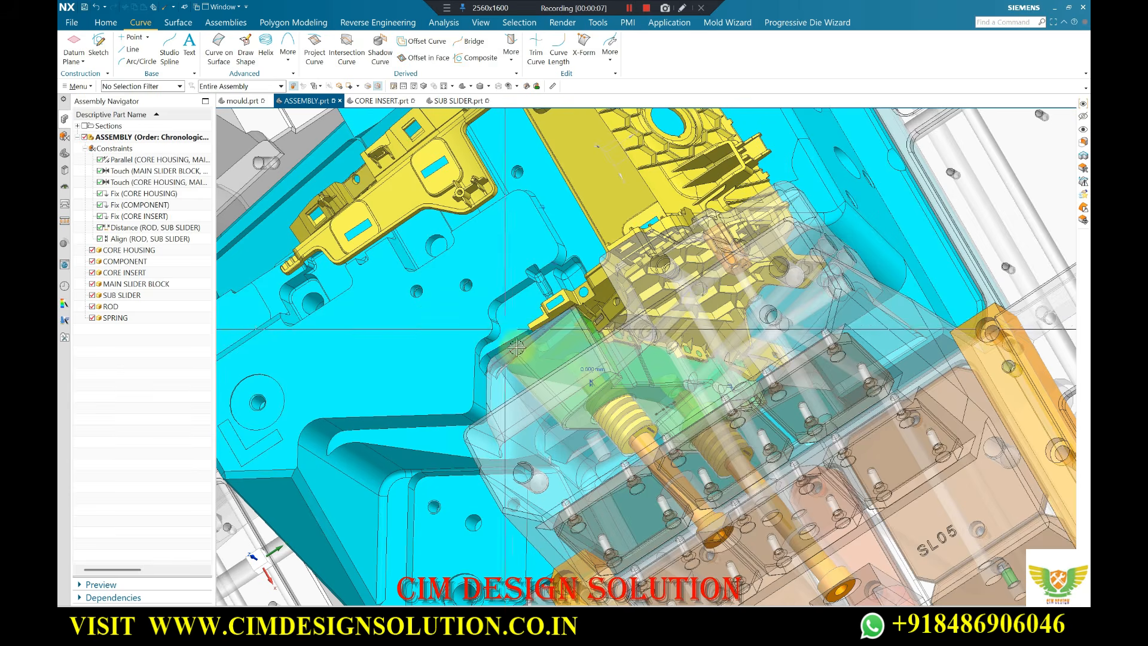
scroll(667, 299, "down", 5)
middle_click_drag(670, 365, 677, 435)
scroll(679, 372, "up", 3)
scroll(679, 371, "down", 3)
scroll(572, 326, "up", 3)
scroll(589, 342, "down", 3)
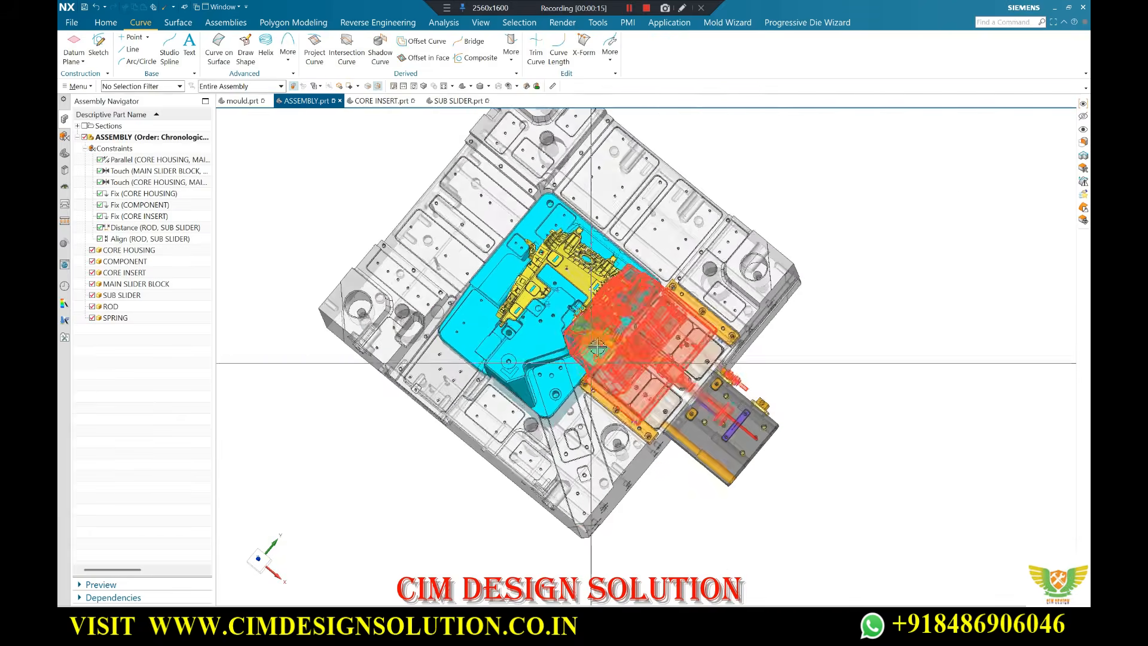
scroll(597, 347, "up", 3)
scroll(630, 441, "down", 3)
middle_click_drag(631, 441, 655, 417)
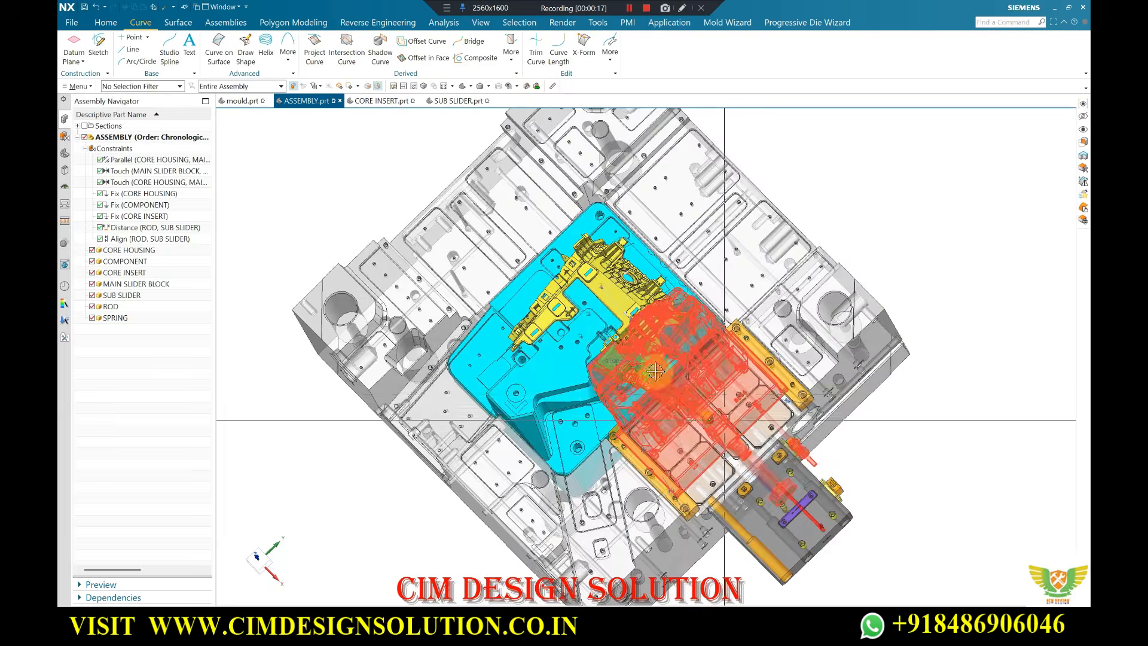
scroll(655, 388, "up", 6)
middle_click_drag(658, 376, 665, 359)
scroll(616, 377, "up", 2)
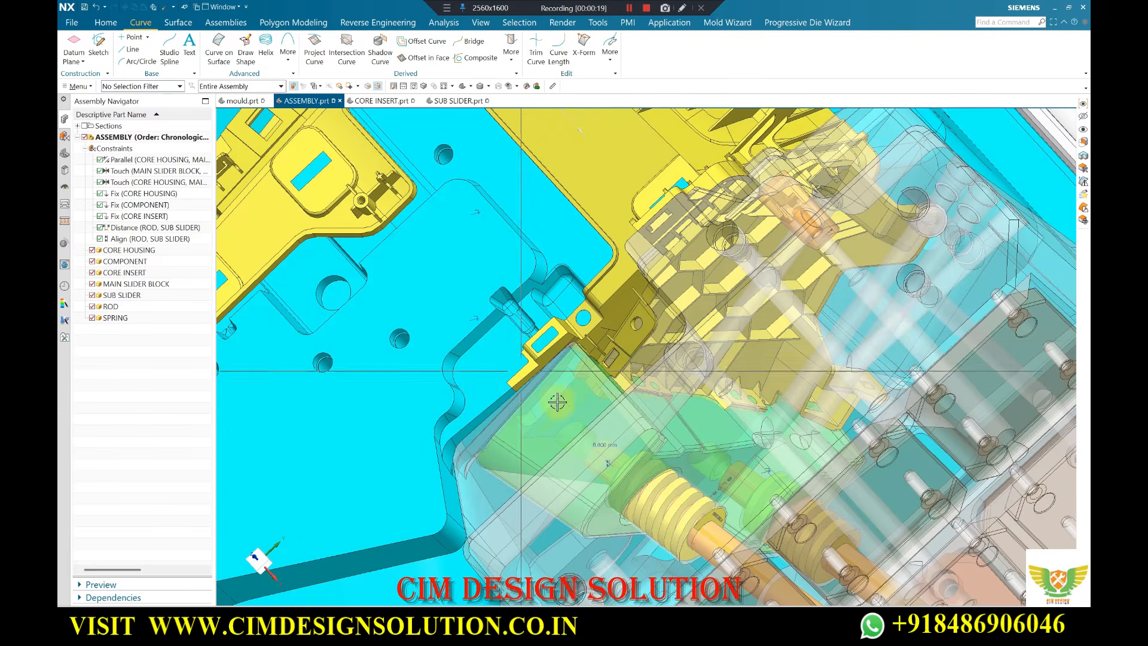
Hide every part of the assembly except the yellow component and orbit around it.
scroll(758, 392, "down", 6)
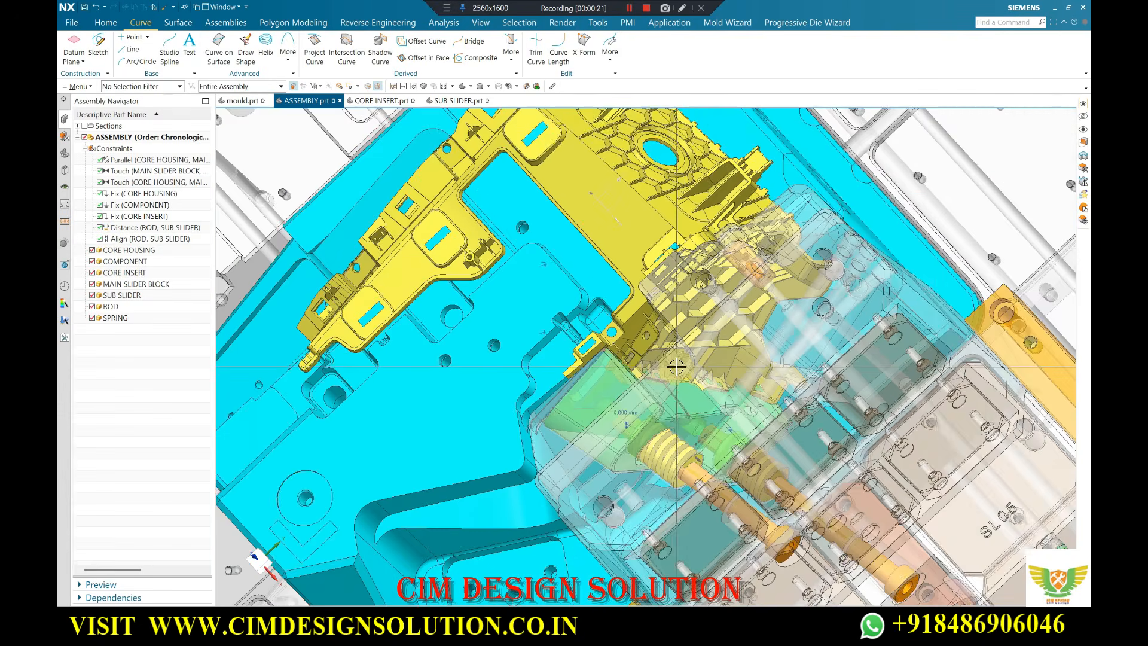
scroll(899, 240, "up", 2)
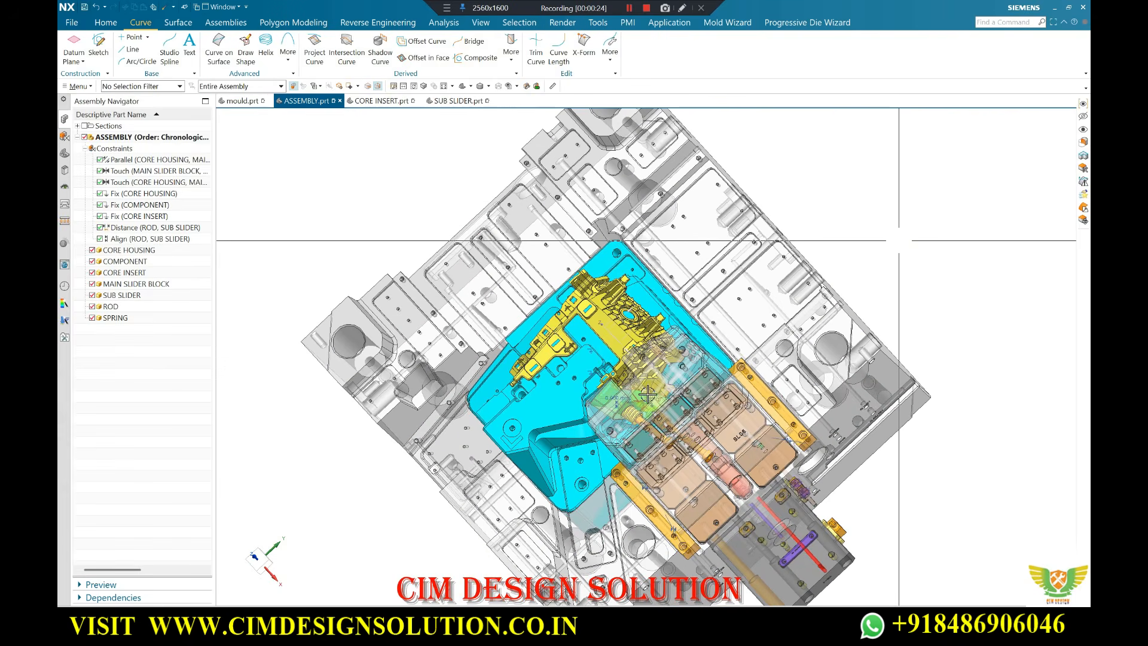
scroll(628, 336, "up", 3)
key("ctrl+b")
left_click(631, 329)
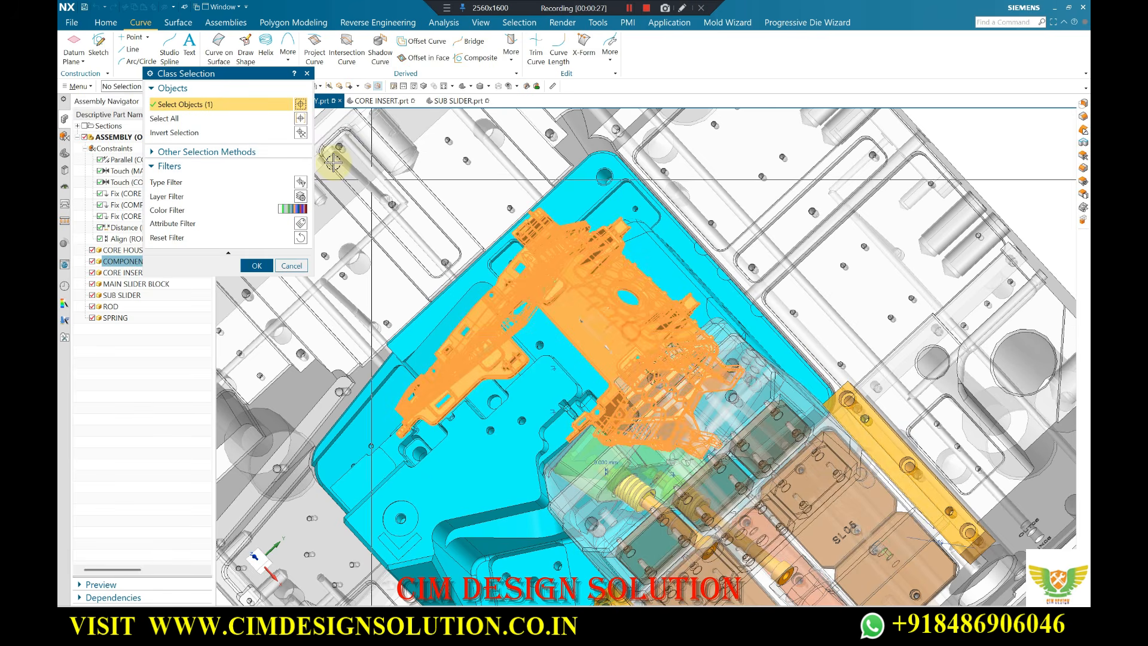
left_click(302, 133)
middle_click(537, 317)
middle_click_drag(537, 317, 569, 264)
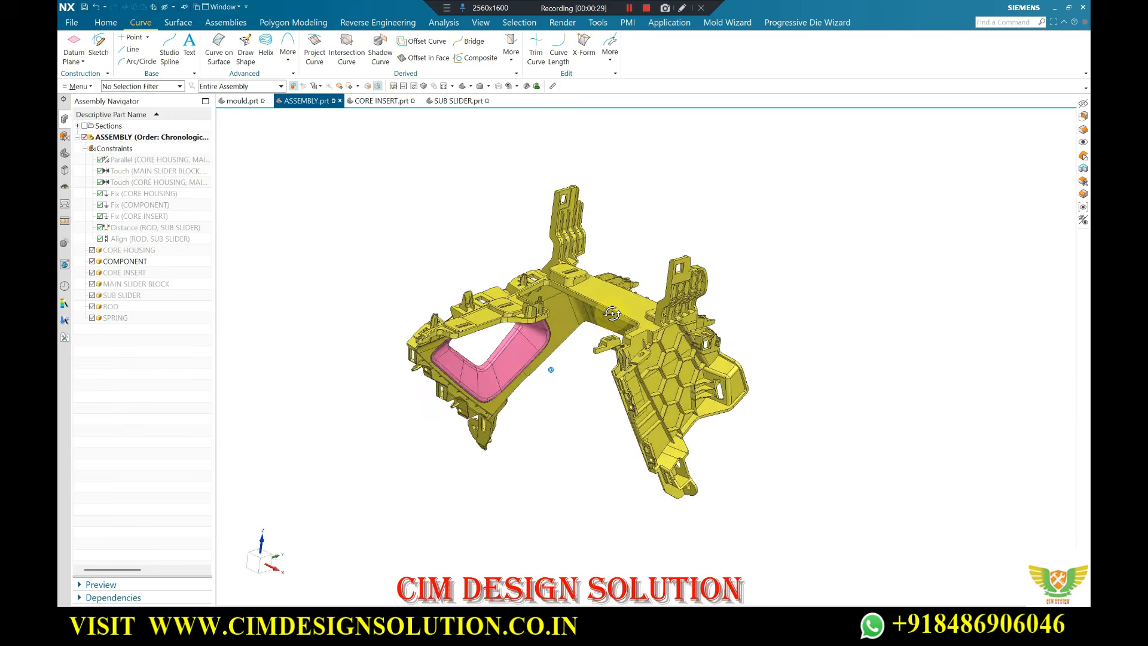
Measure the undercut depth in the component's ribbed side wall as a projected distance between two corner points along a picked vector.
scroll(648, 391, "up", 3)
middle_click_drag(648, 392, 522, 84)
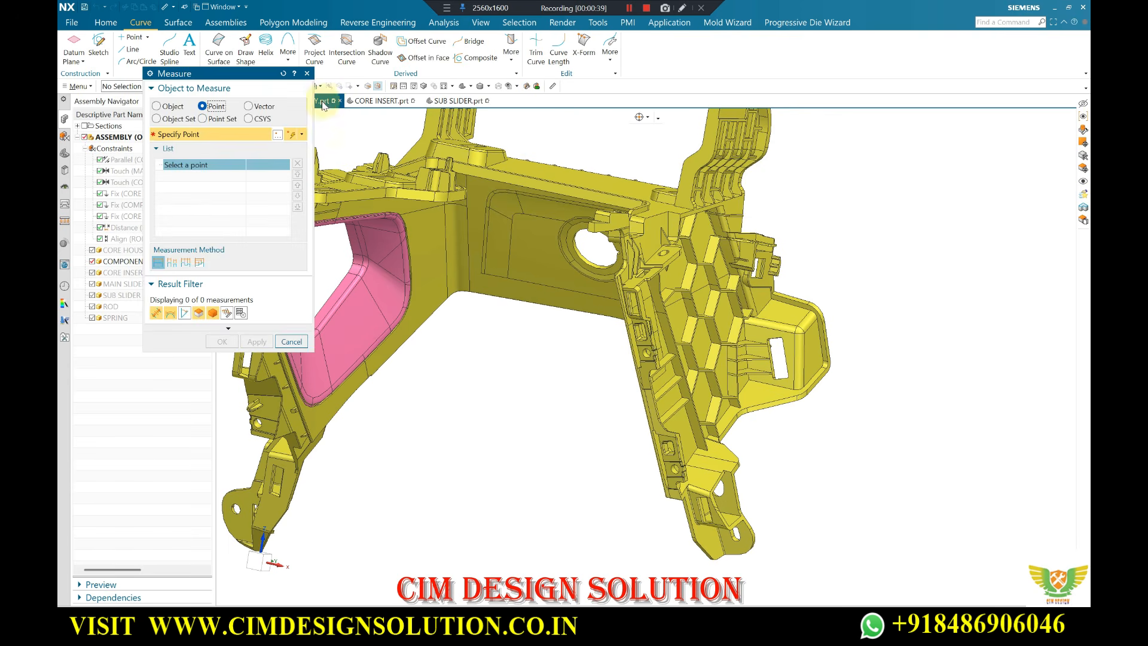
middle_click_drag(730, 425, 646, 239)
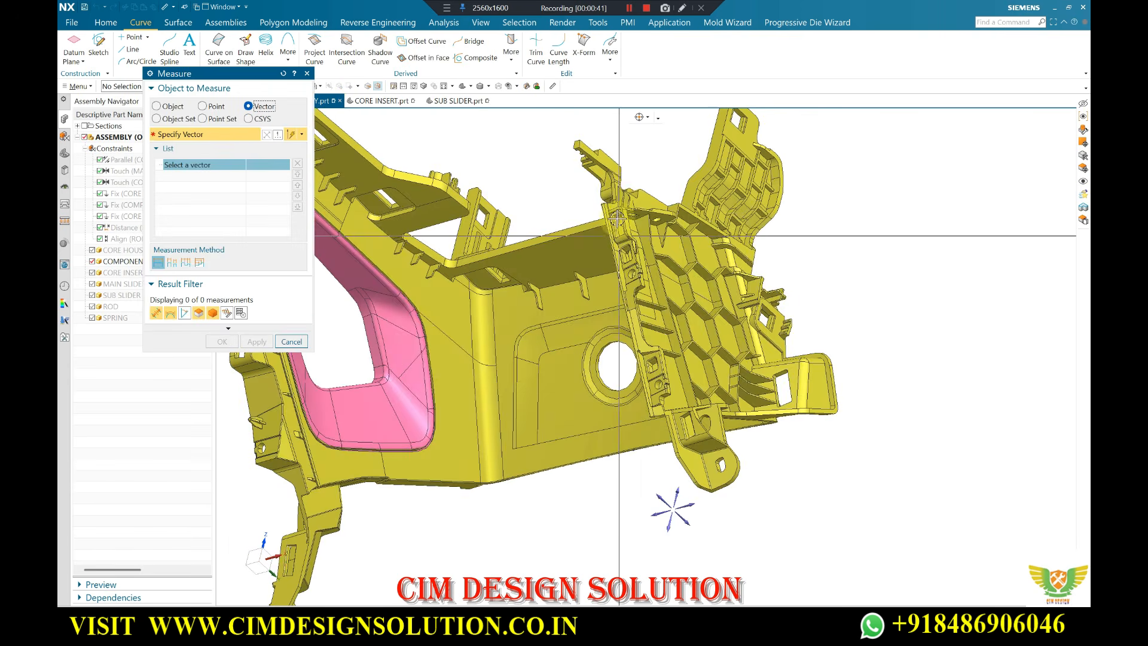
scroll(616, 249, "up", 10)
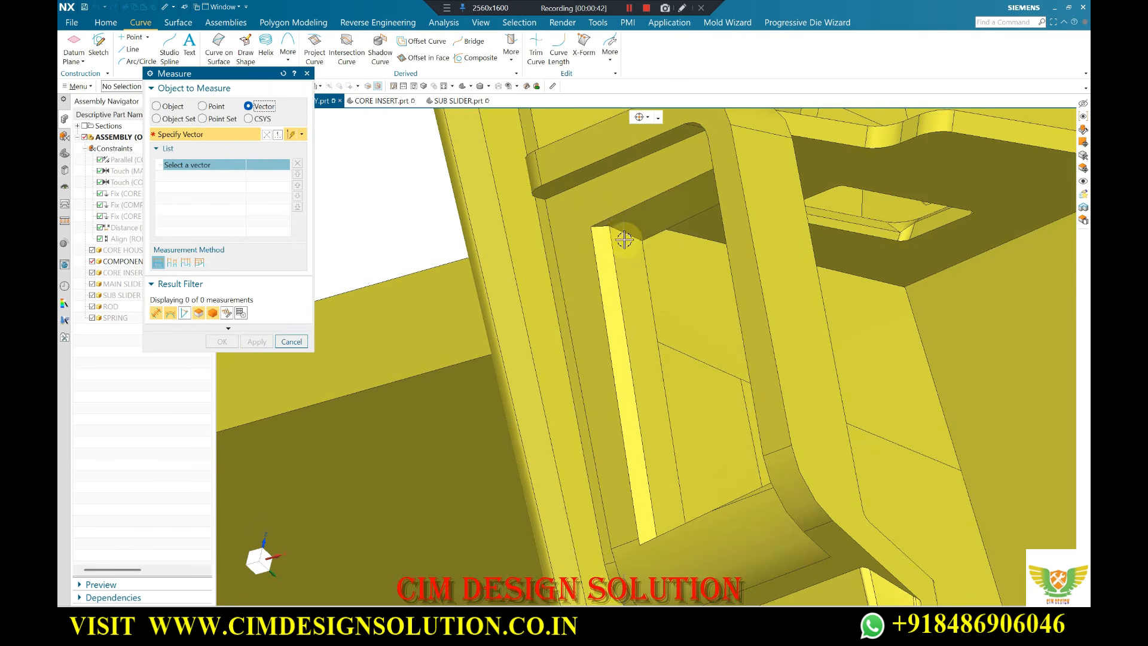
left_click(646, 354)
left_click(203, 106)
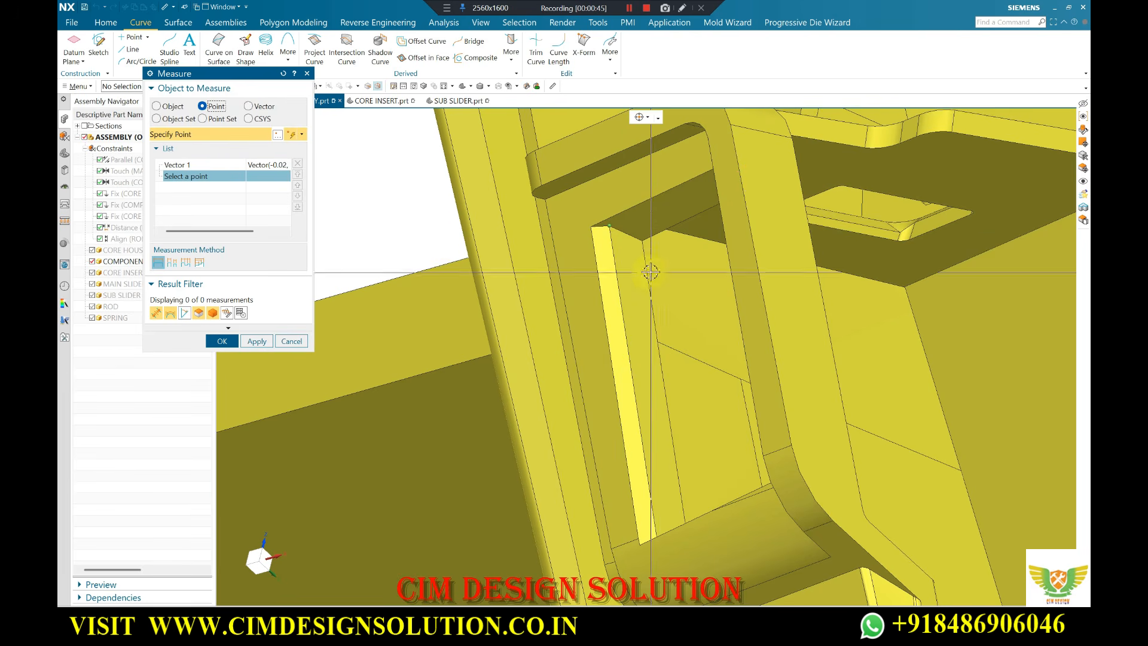
left_click(531, 193)
left_click(541, 184)
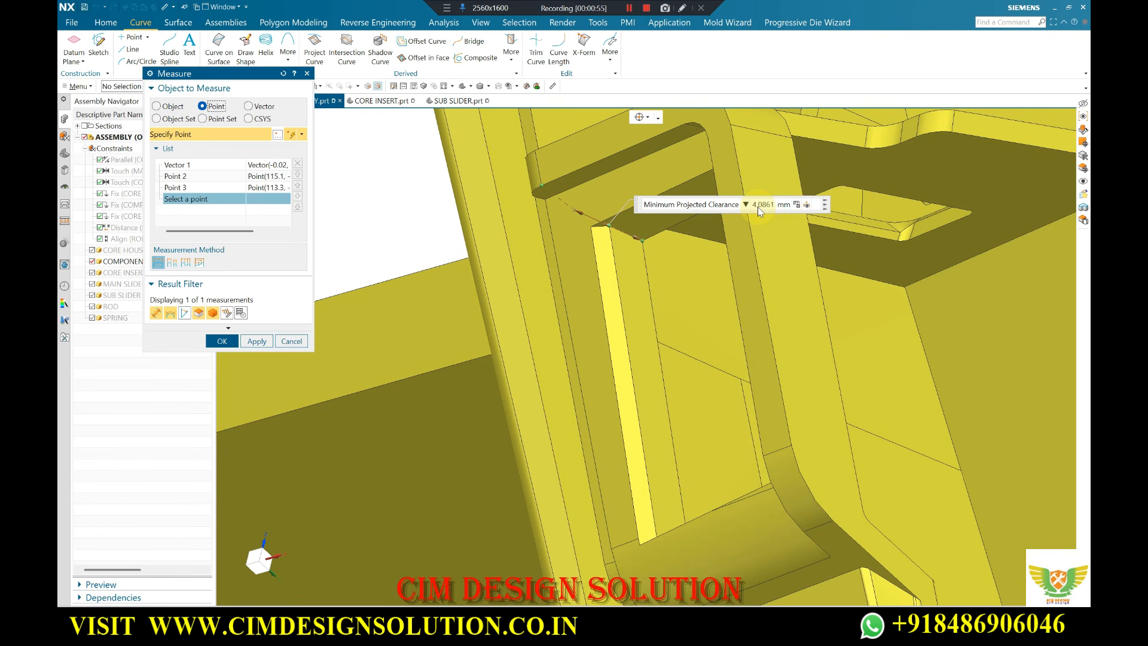
Examine the measured undercut's place on the whole component and close the measurement without saving it.
scroll(759, 207, "up", 5)
scroll(689, 263, "up", 4)
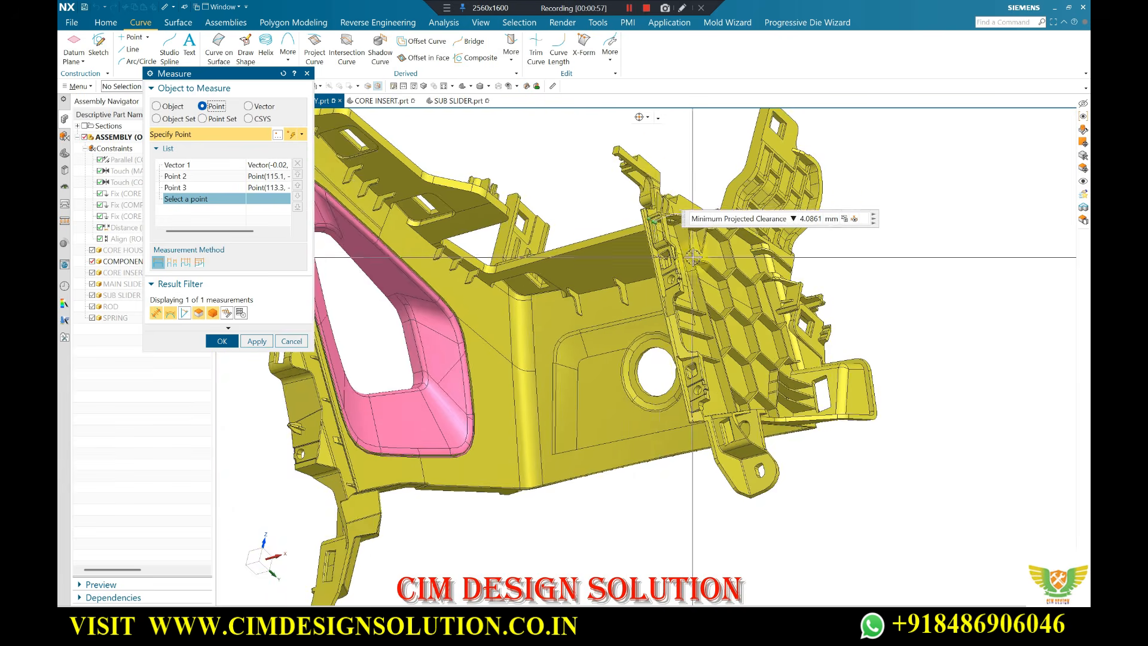
scroll(595, 208, "down", 4)
scroll(658, 198, "up", 3)
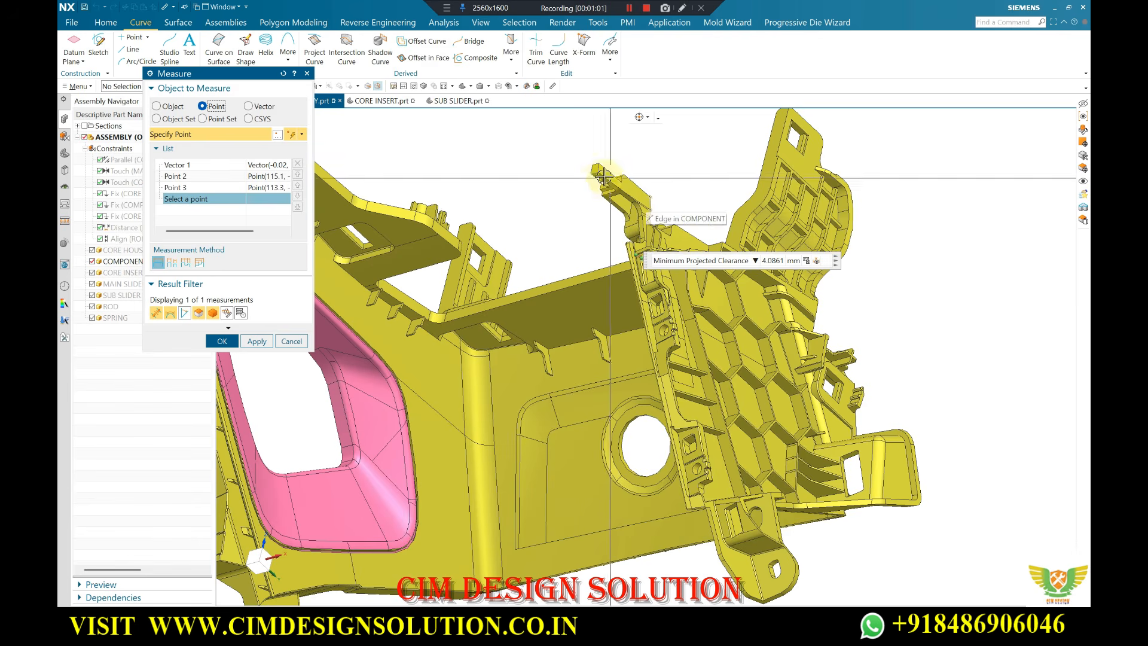
scroll(640, 217, "up", 3)
scroll(640, 217, "down", 2)
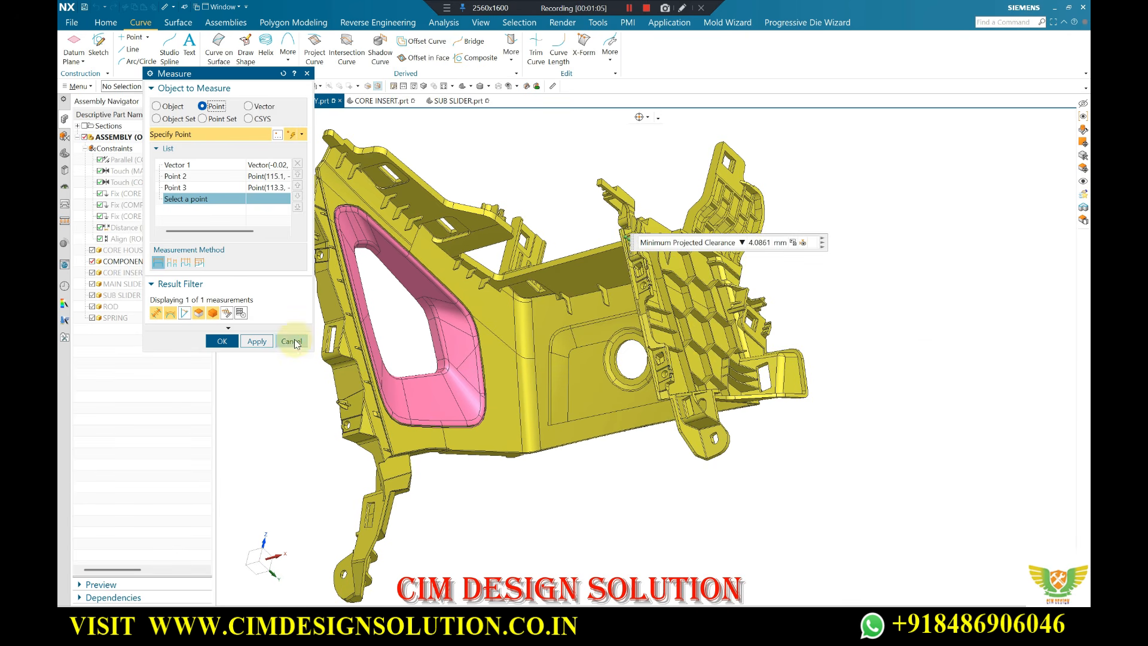
middle_click(293, 362)
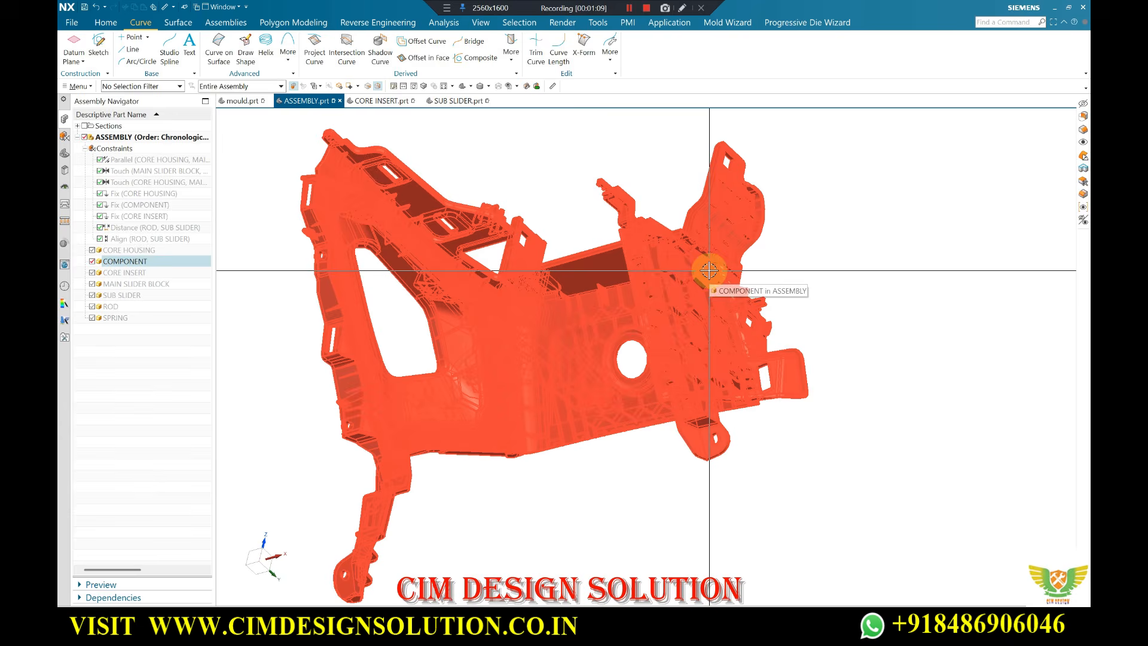
Show all hidden parts again and turn the complete assembly to a view from above.
key("ctrl+shift+u")
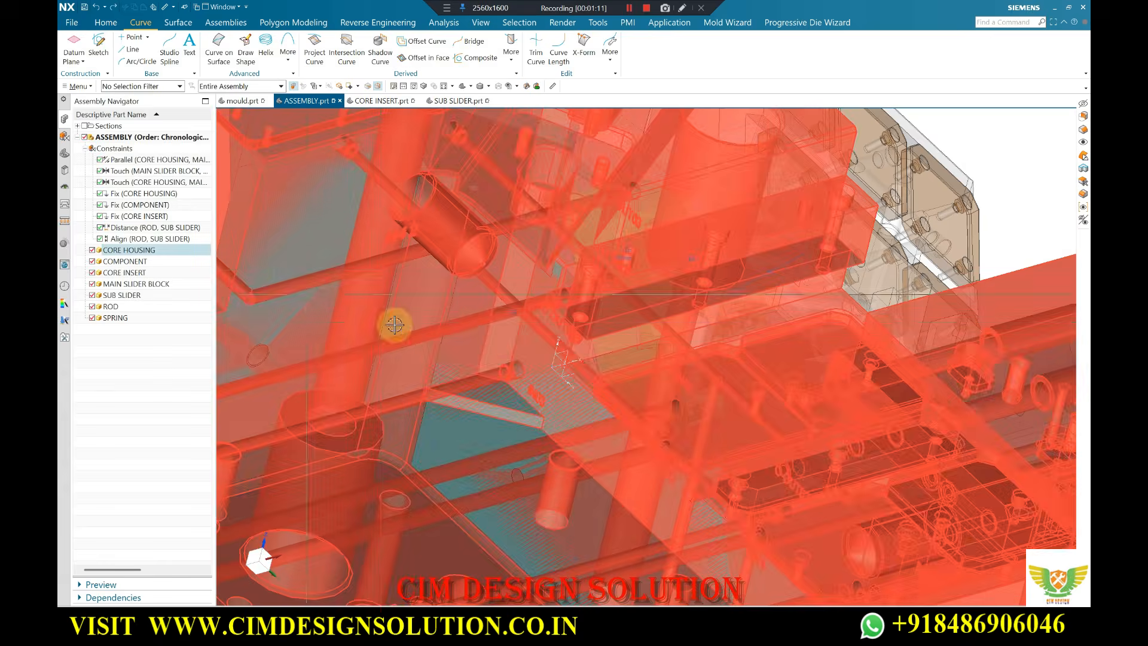
scroll(687, 282, "up", 6)
middle_click_drag(705, 326, 655, 338)
scroll(682, 329, "down", 3)
middle_click_drag(564, 381, 556, 419)
scroll(574, 394, "up", 2)
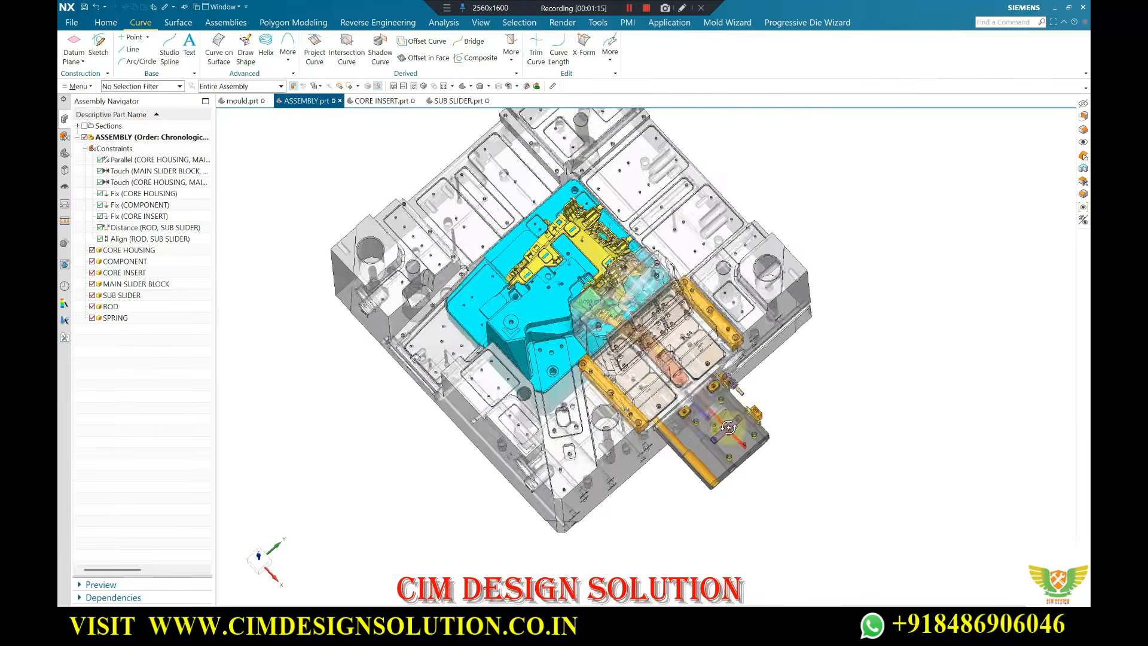
Examine the sub slider's angled rods, the guide rails and the cylinder behind the main slider block.
scroll(674, 380, "down", 4)
middle_click_drag(674, 379, 658, 311)
scroll(652, 310, "up", 3)
scroll(661, 329, "down", 3)
middle_click_drag(669, 403, 644, 380)
scroll(647, 400, "up", 4)
scroll(644, 398, "down", 3)
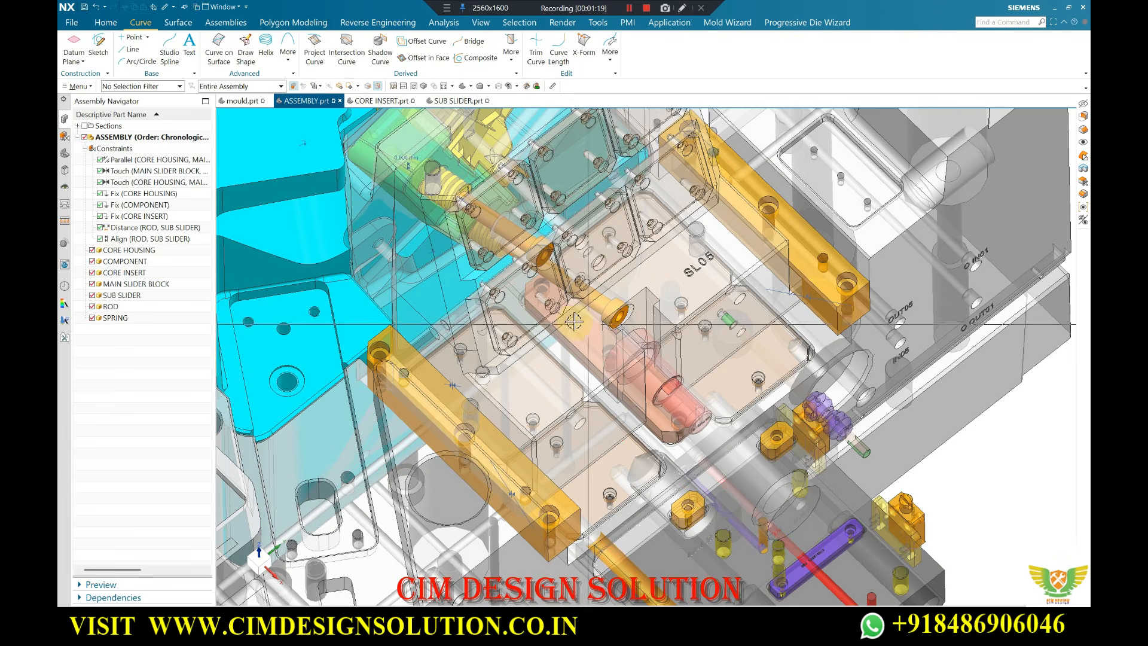
scroll(809, 476, "up", 3)
scroll(550, 360, "up", 3)
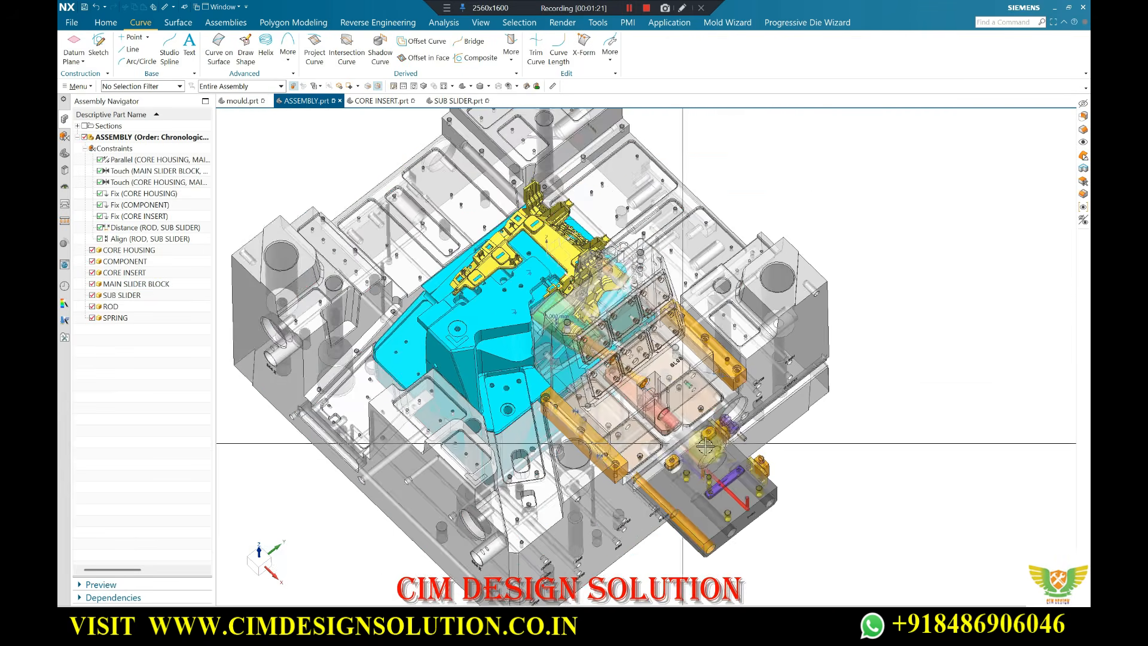
Examine how the main slider block sits between its guide rails in the core housing, from angled and low views.
scroll(630, 390, "down", 4)
scroll(630, 390, "up", 2)
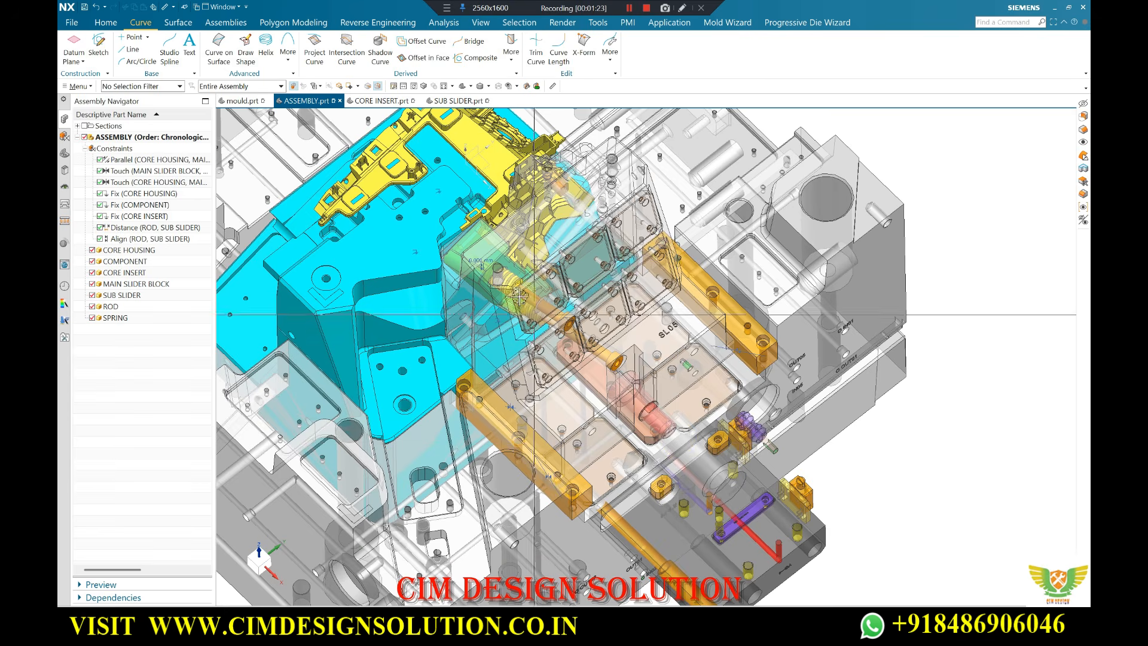
scroll(600, 242, "up", 2)
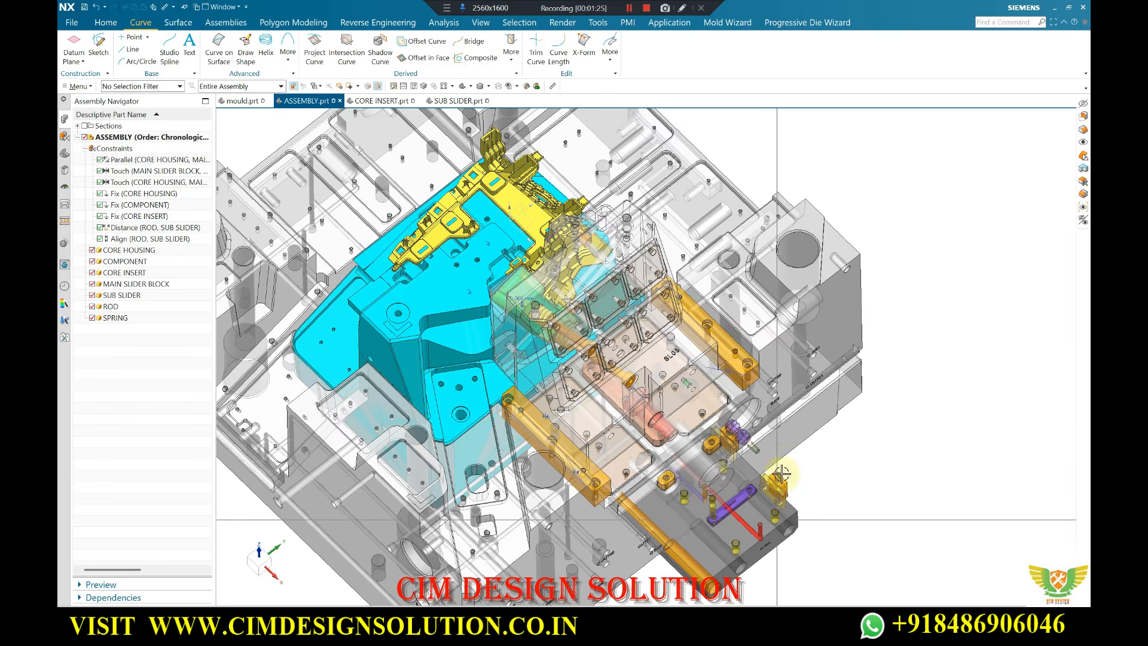
scroll(658, 440, "down", 1)
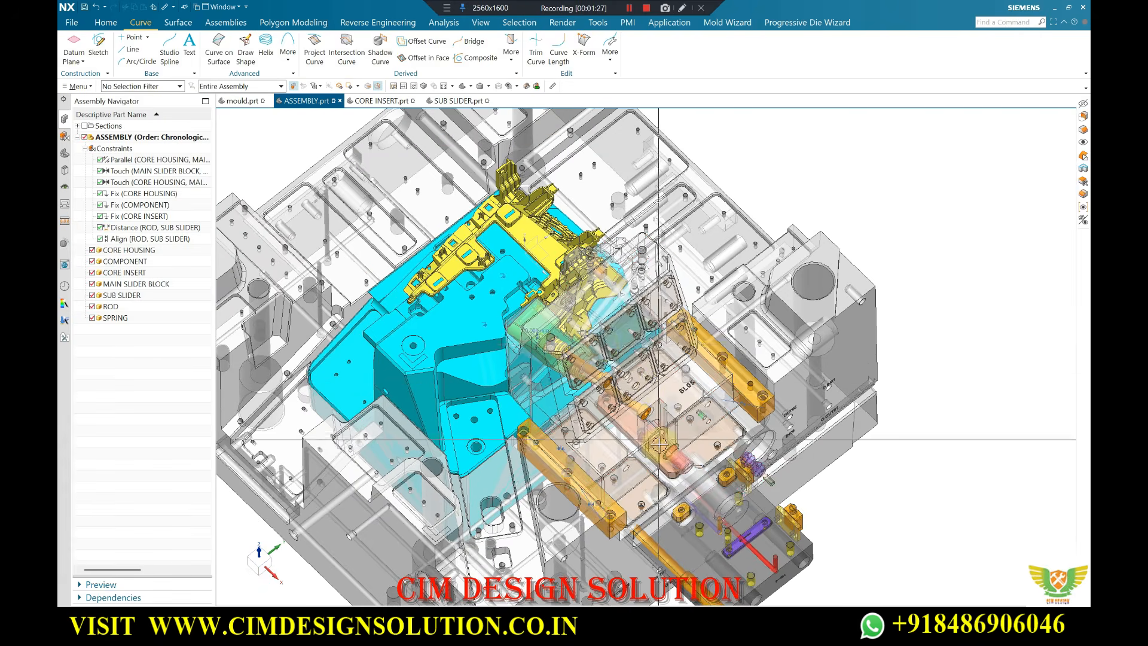
scroll(589, 448, "down", 2)
scroll(589, 412, "up", 2)
middle_click_drag(592, 413, 594, 389)
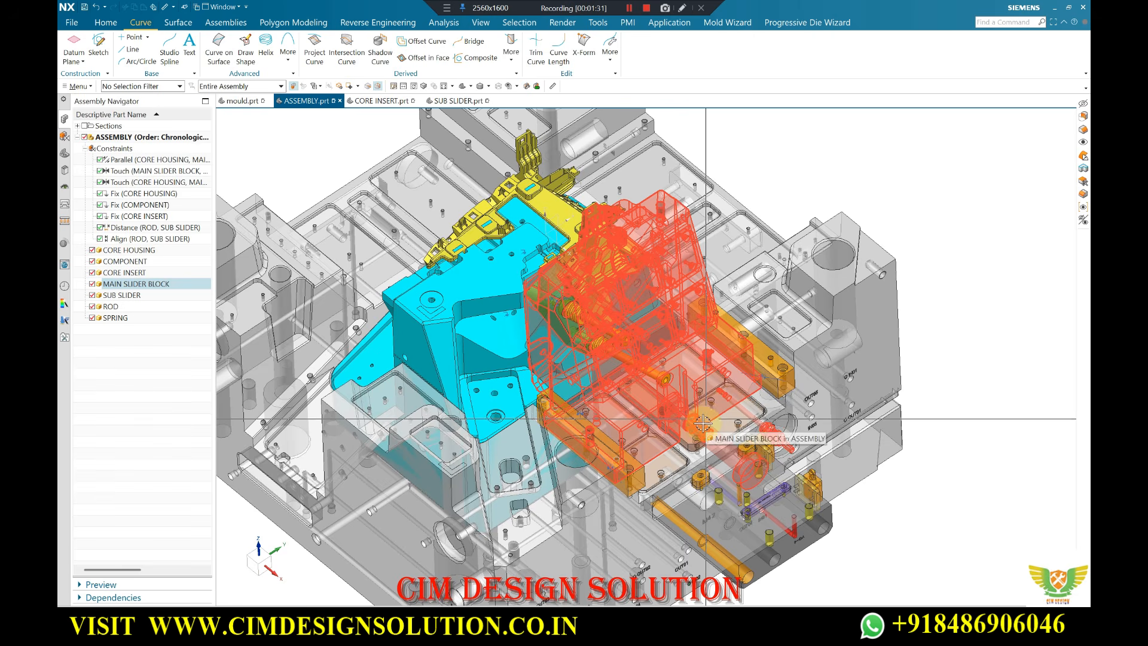
scroll(660, 400, "down", 2)
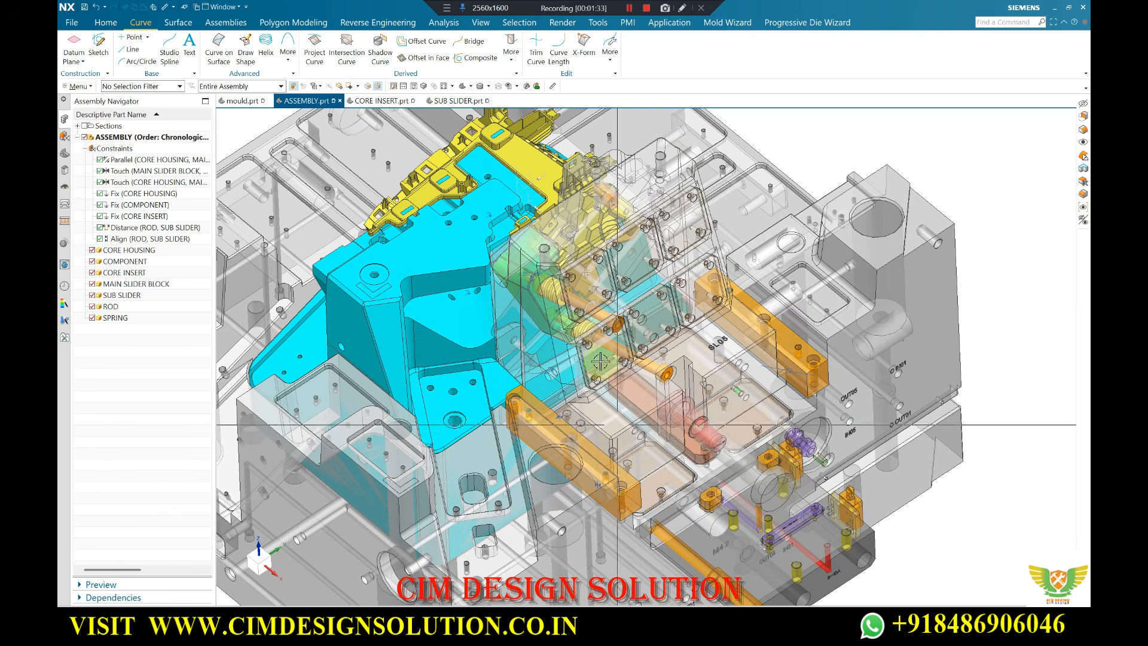
middle_click_drag(680, 454, 689, 425)
scroll(689, 425, "up", 2)
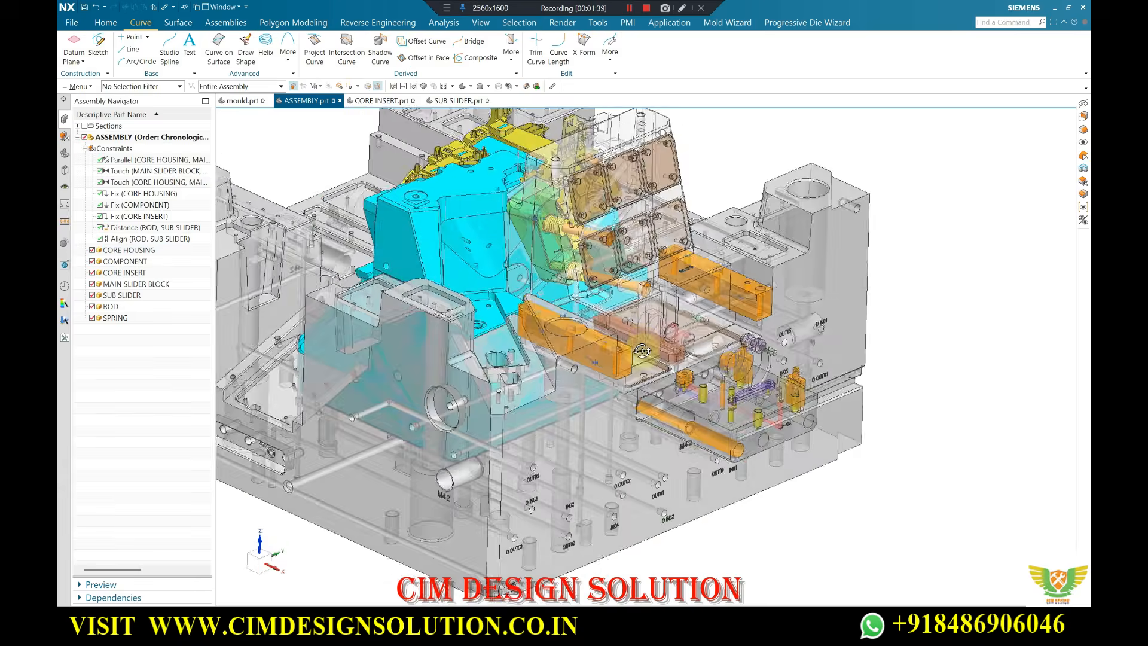
Inspect from above the travel direction of the main slider block and the angle of the sub slider rods and springs.
middle_click_drag(642, 351, 683, 435)
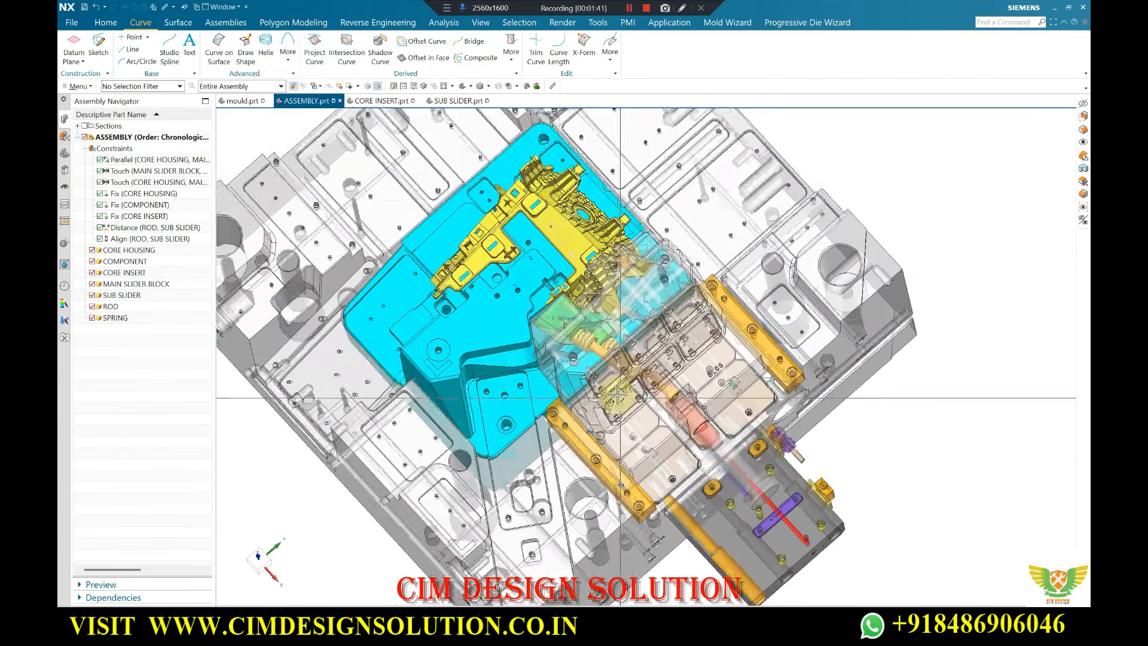
middle_click_drag(617, 394, 605, 382)
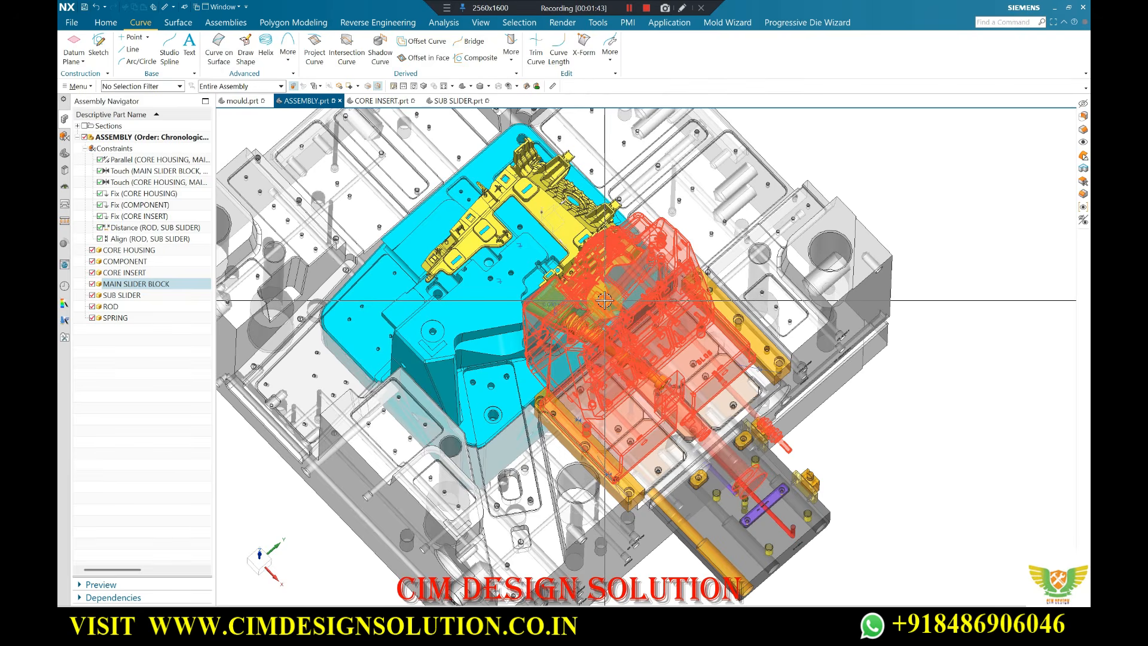
scroll(716, 405, "down", 3)
middle_click_drag(716, 404, 665, 317)
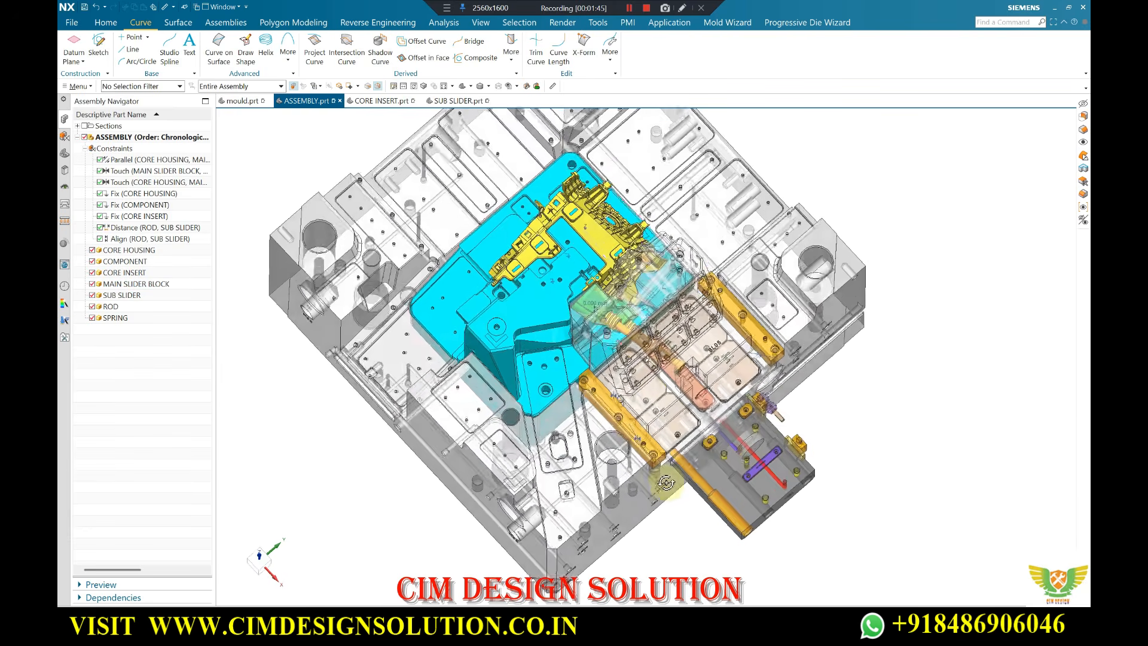
scroll(627, 338, "up", 5)
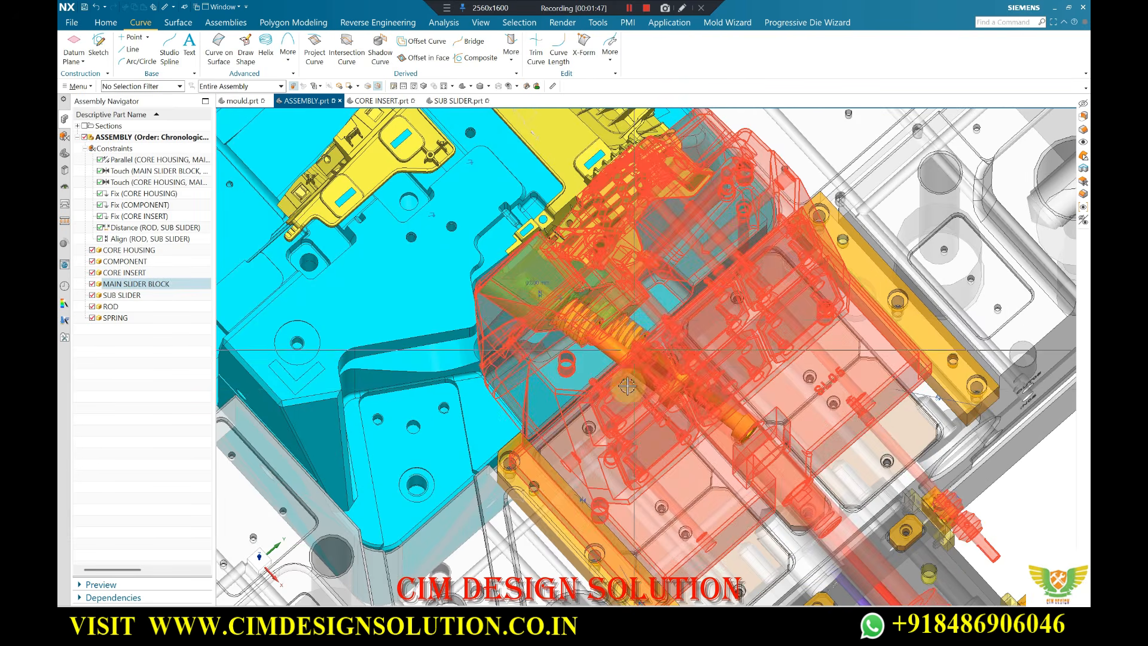
scroll(627, 387, "down", 6)
scroll(687, 487, "up", 2)
middle_click_drag(688, 460, 772, 479)
scroll(799, 481, "down", 3)
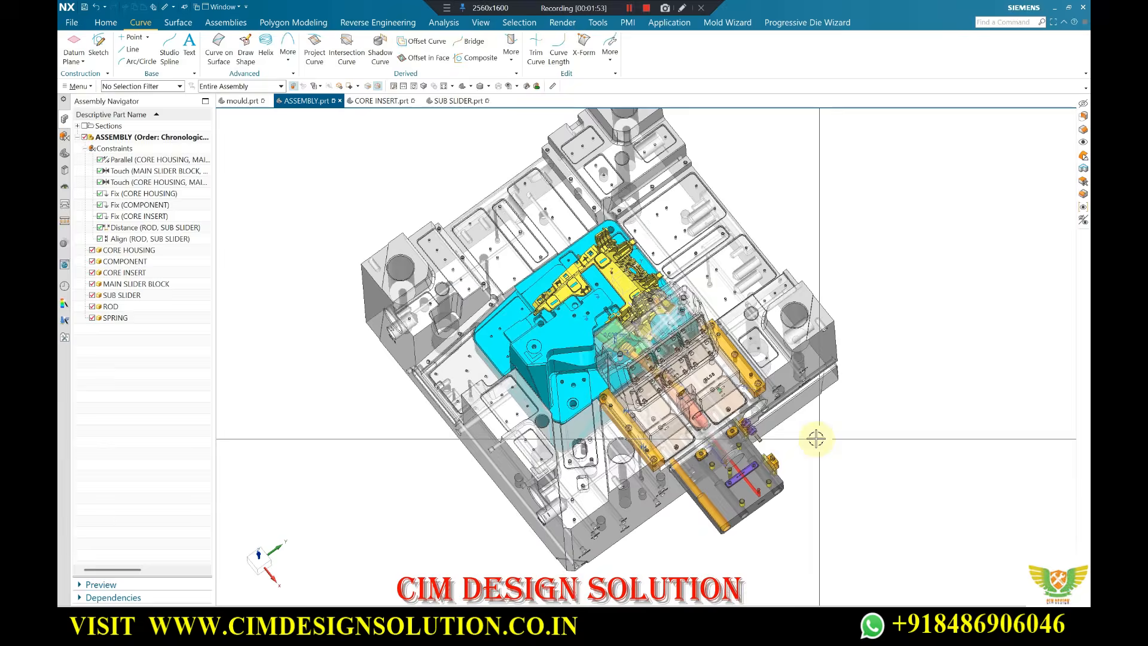
Examine the closed position of the main slider block and sub slider against the core insert in an isometric view.
scroll(686, 421, "up", 3)
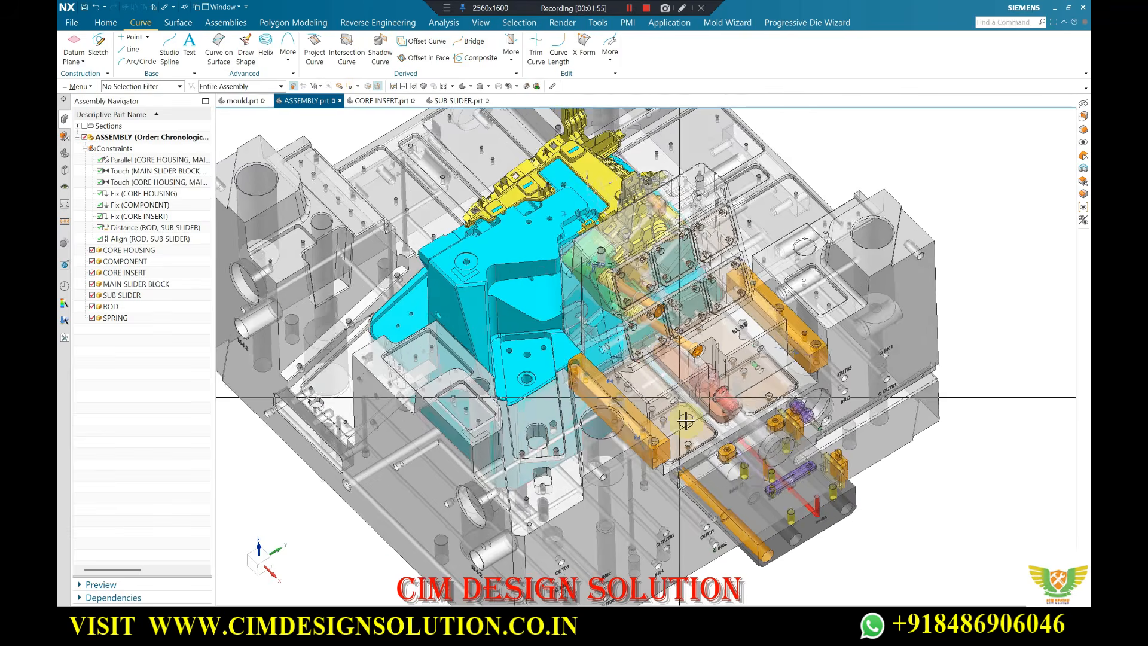
scroll(685, 421, "down", 3)
scroll(617, 338, "up", 3)
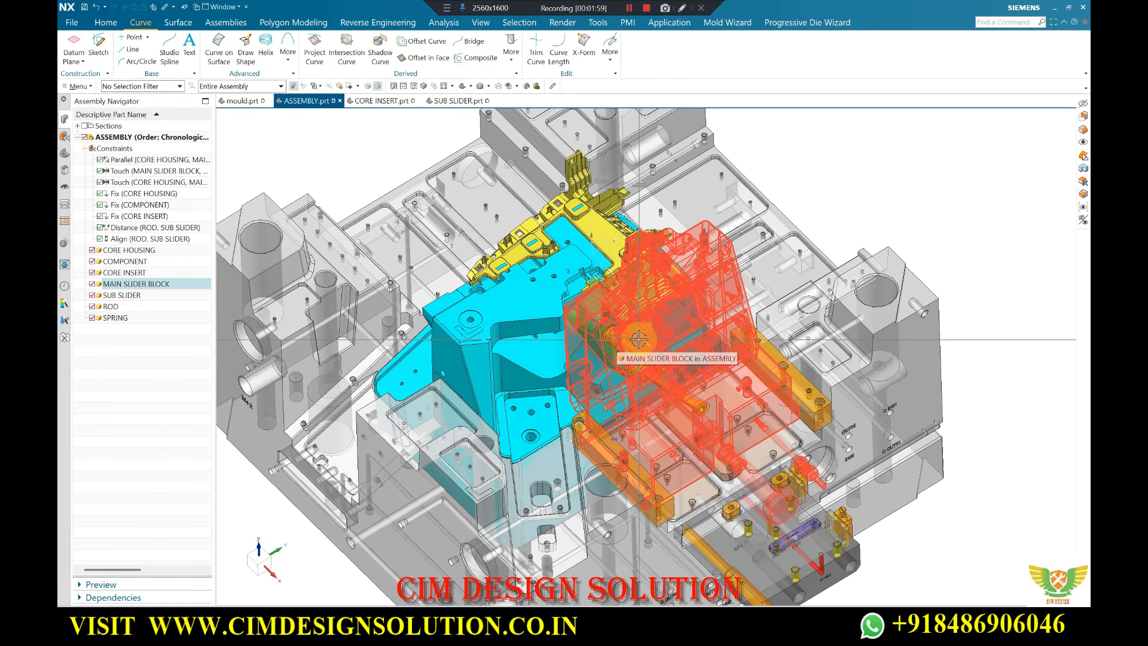
scroll(639, 339, "down", 3)
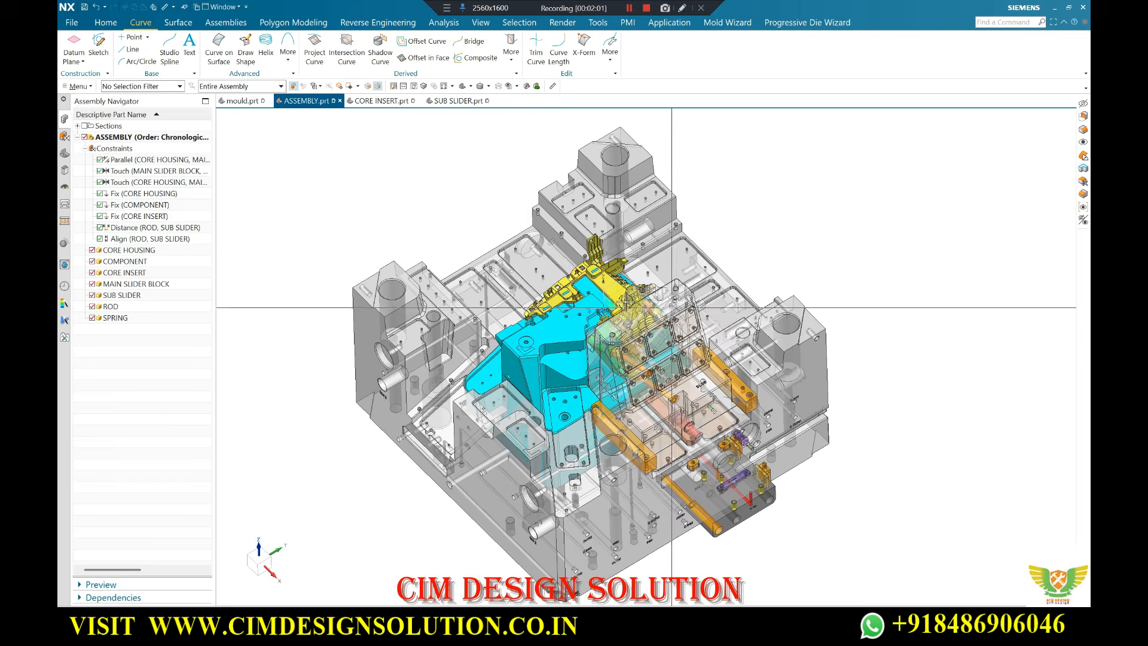
scroll(636, 350, "up", 3)
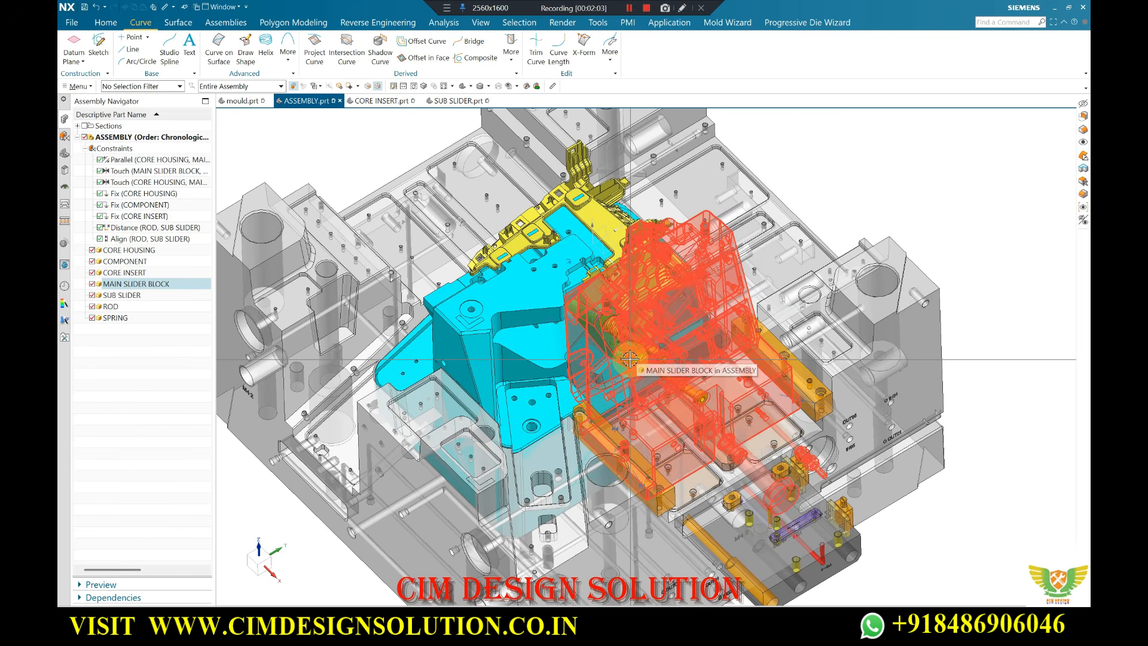
scroll(603, 371, "down", 3)
scroll(674, 264, "up", 3)
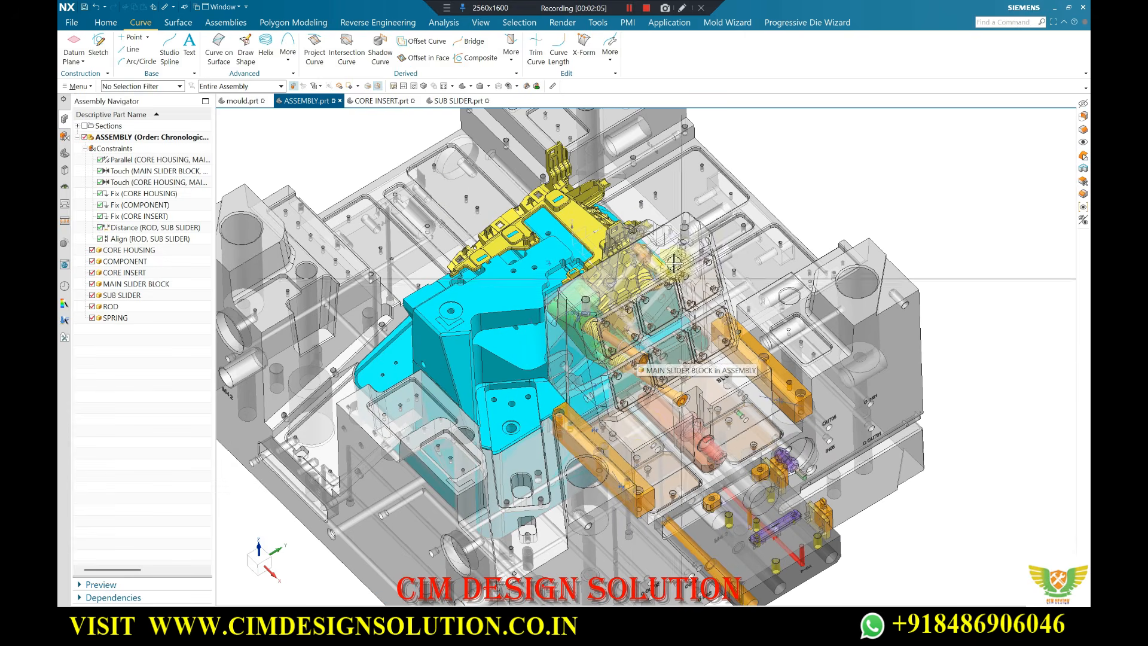
left_click(629, 9)
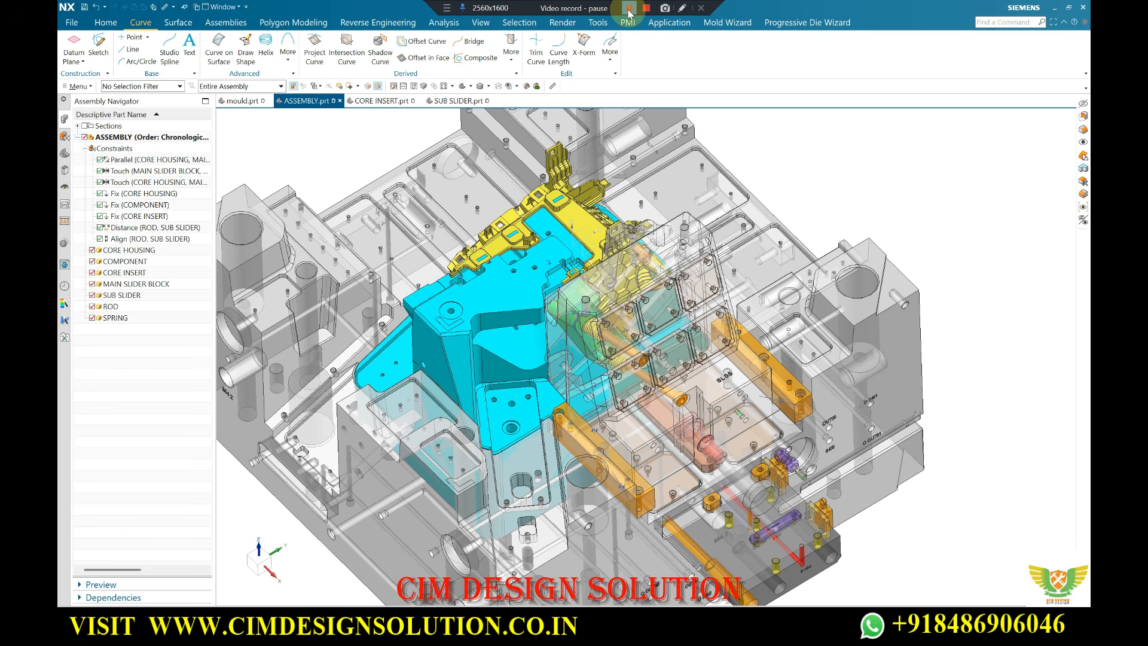
Return the assembly to its trimetric view and examine the main slider block region again.
scroll(609, 259, "down", 3)
middle_click_drag(609, 259, 649, 397)
scroll(648, 407, "up", 3)
scroll(664, 426, "down", 2)
key("Home")
scroll(627, 325, "up", 5)
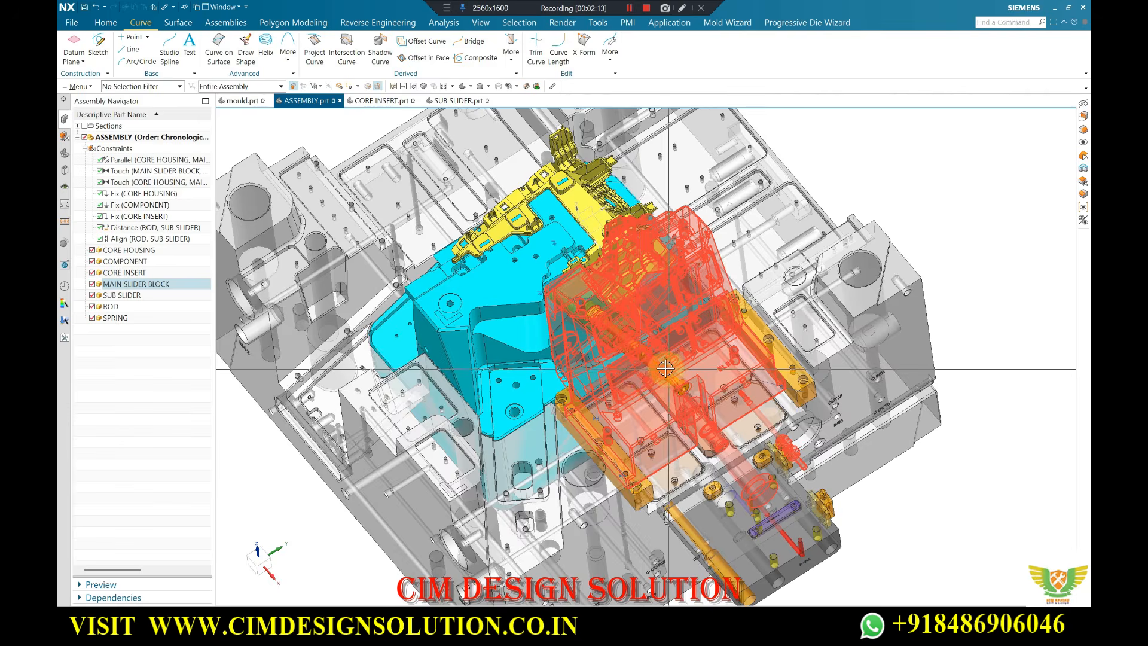
Examine how the main slider block sits against the core insert and guide rails, close up and from several angled views.
scroll(666, 369, "up", 5)
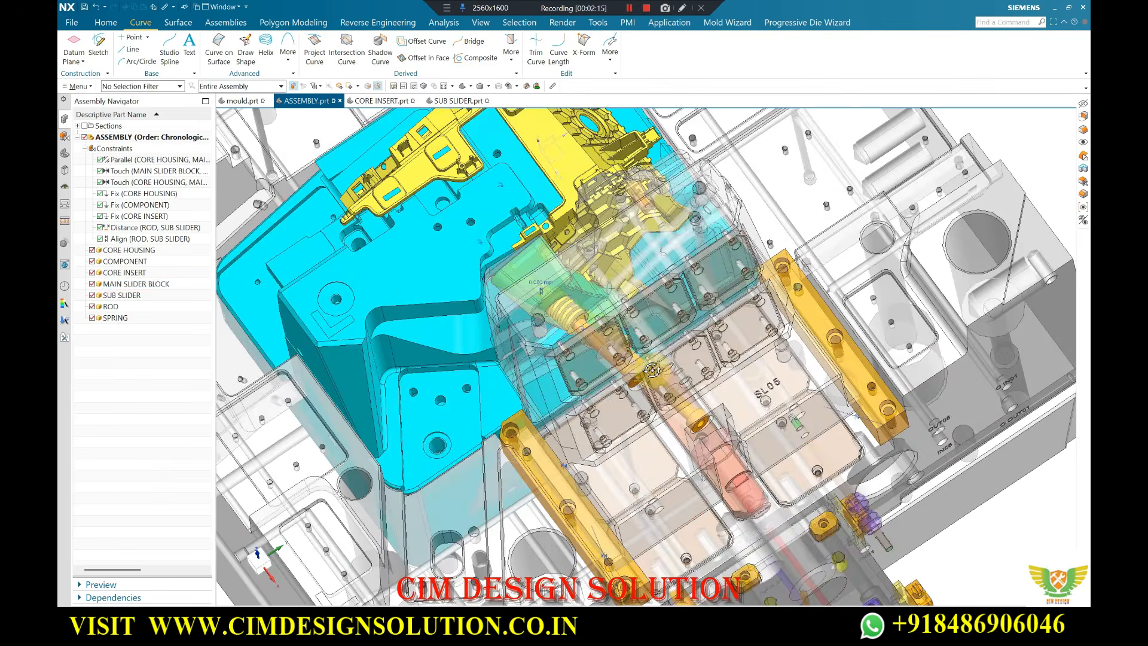
scroll(647, 379, "up", 4)
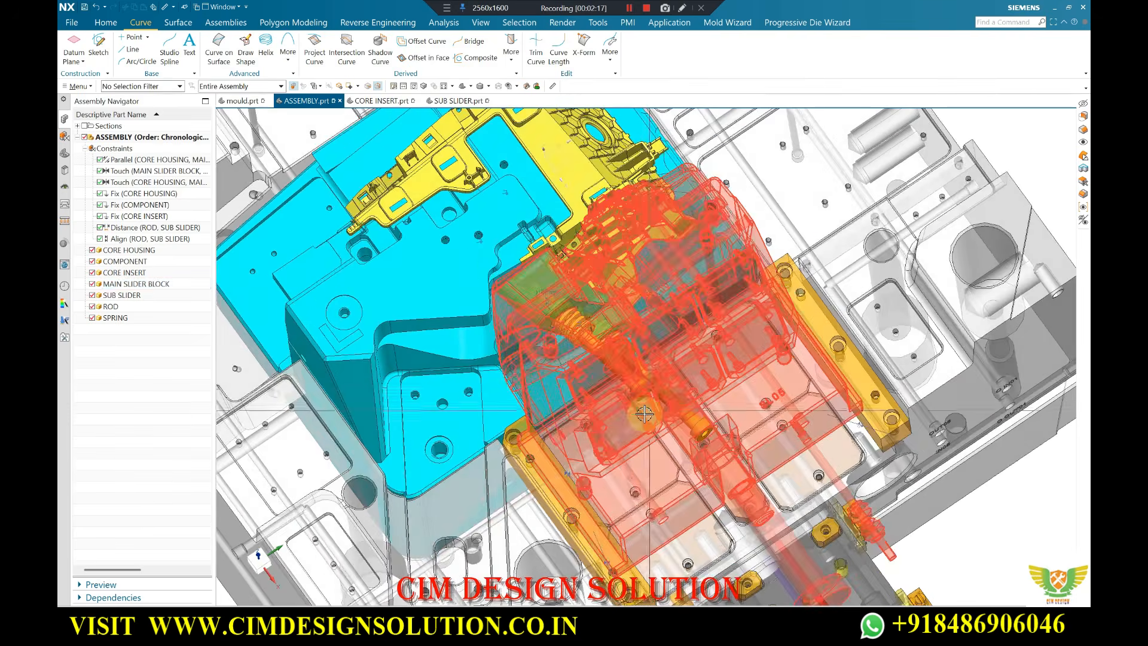
scroll(650, 386, "down", 6)
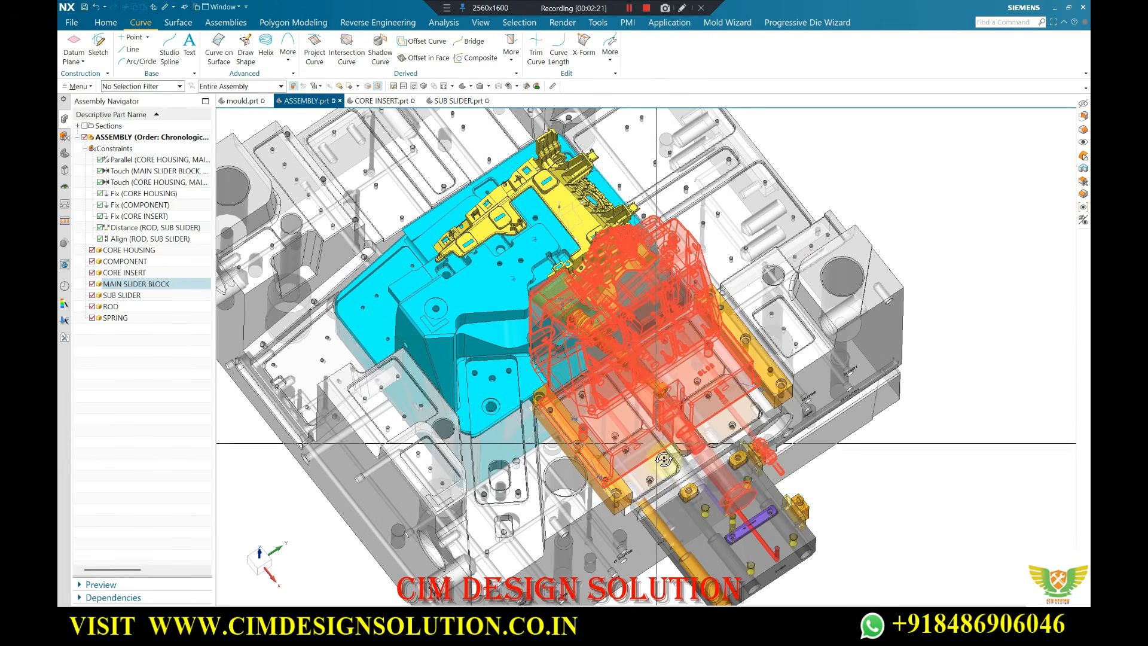
scroll(580, 417, "up", 2)
middle_click_drag(671, 389, 684, 274)
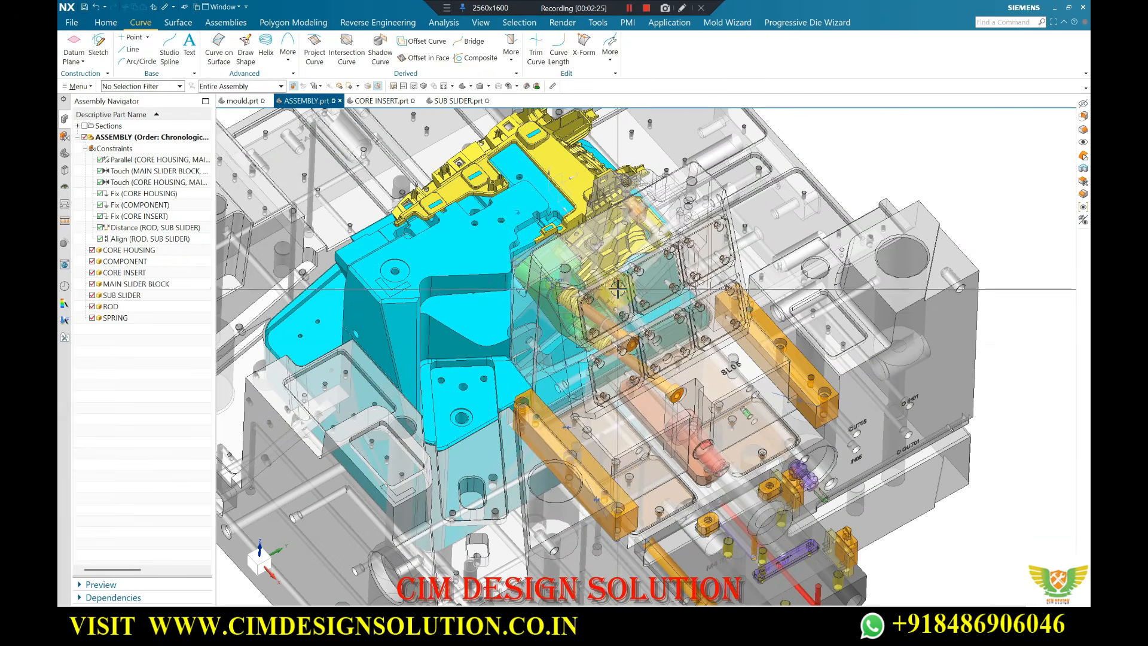
scroll(610, 273, "up", 2)
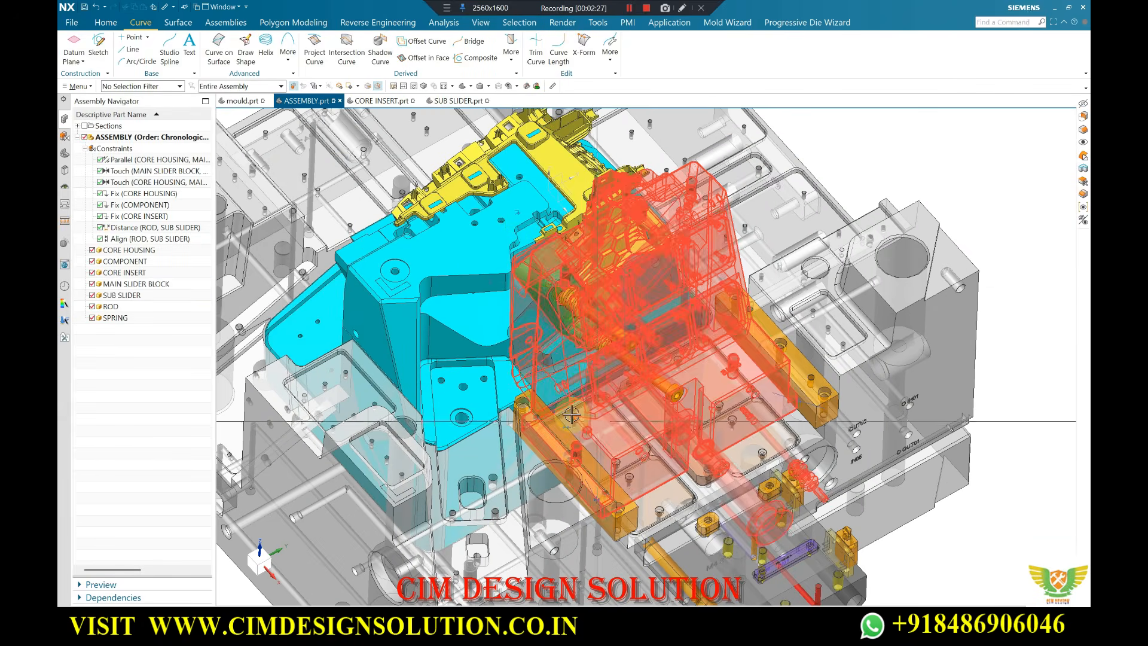
scroll(532, 281, "down", 1)
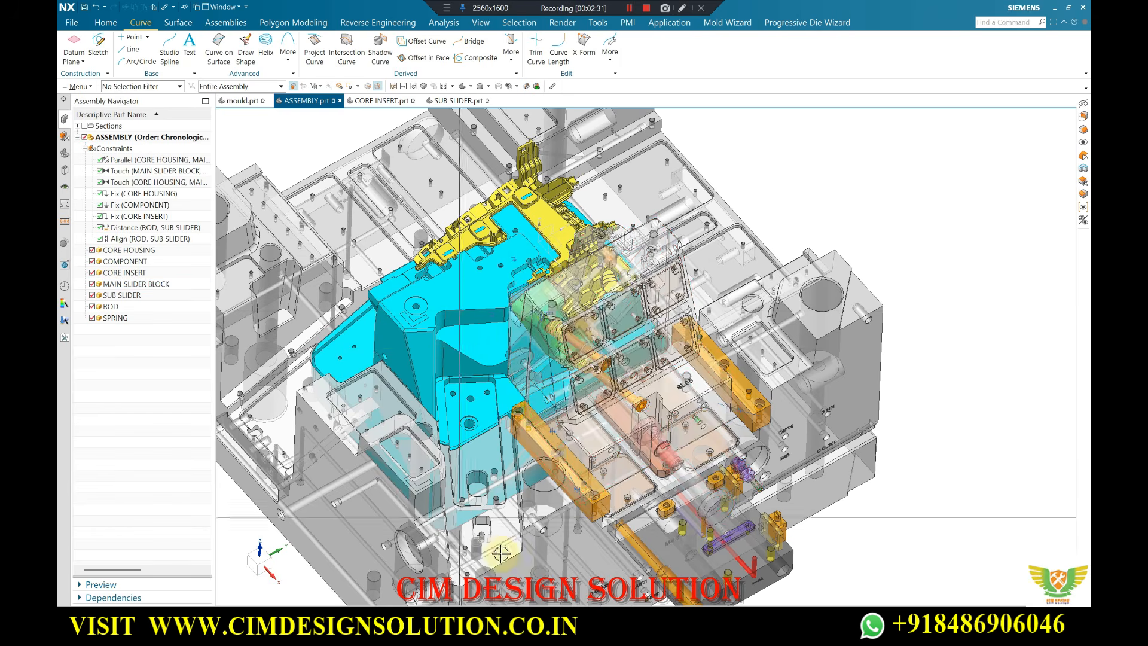
scroll(587, 382, "up", 2)
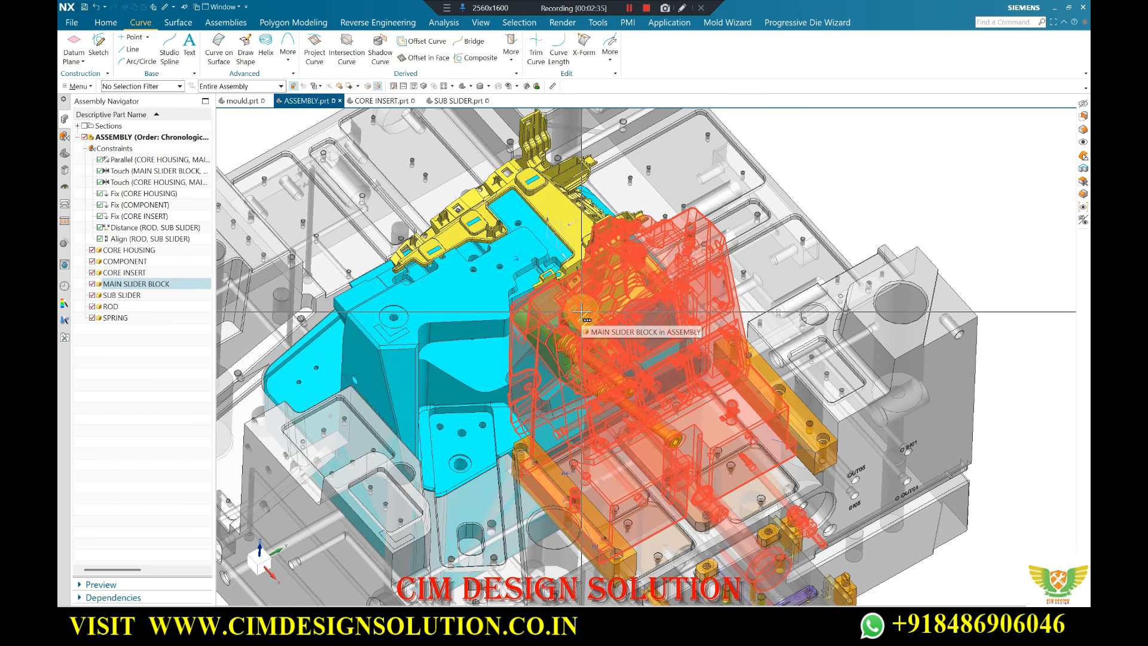
scroll(585, 337, "down", 4)
scroll(619, 471, "up", 4)
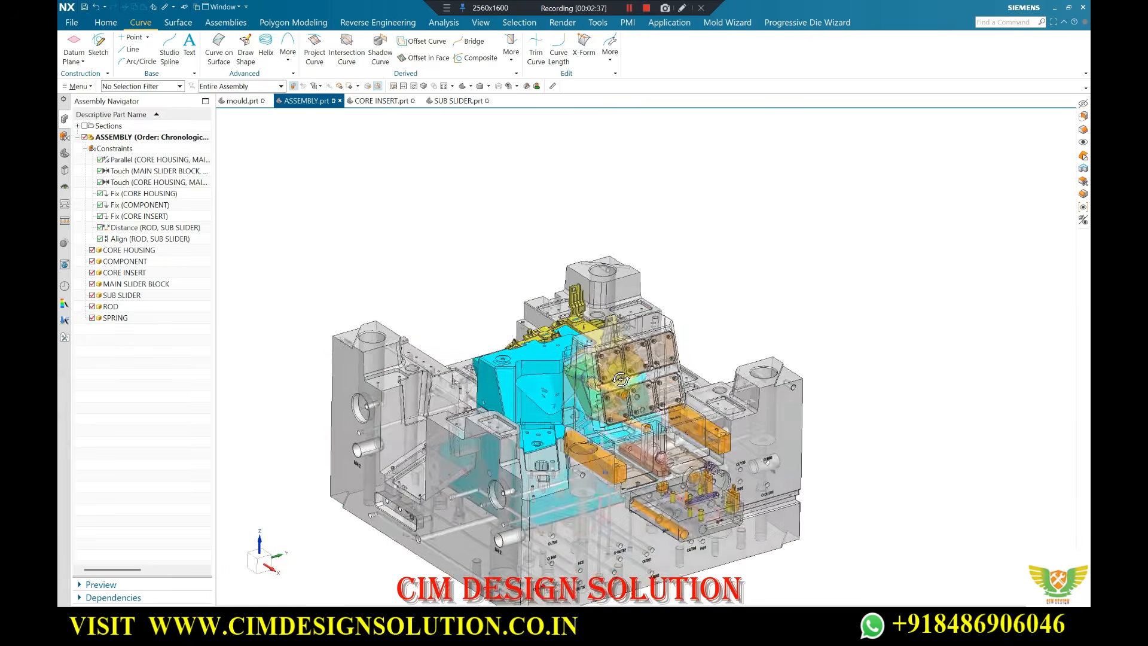
Inspect the sub slider's springs and rods inside the main slider block from above and close up.
middle_click_drag(619, 471, 622, 511)
scroll(622, 459, "up", 3)
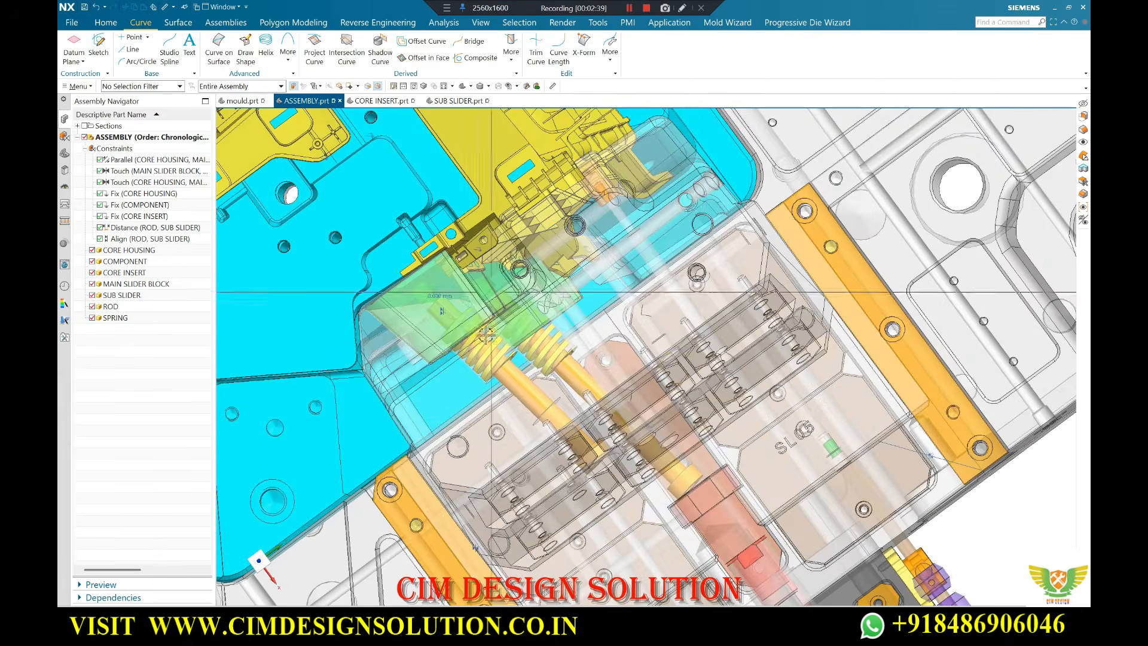
scroll(641, 411, "down", 2)
scroll(642, 411, "down", 3)
middle_click_drag(642, 419, 607, 417)
scroll(639, 399, "up", 3)
scroll(629, 392, "down", 4)
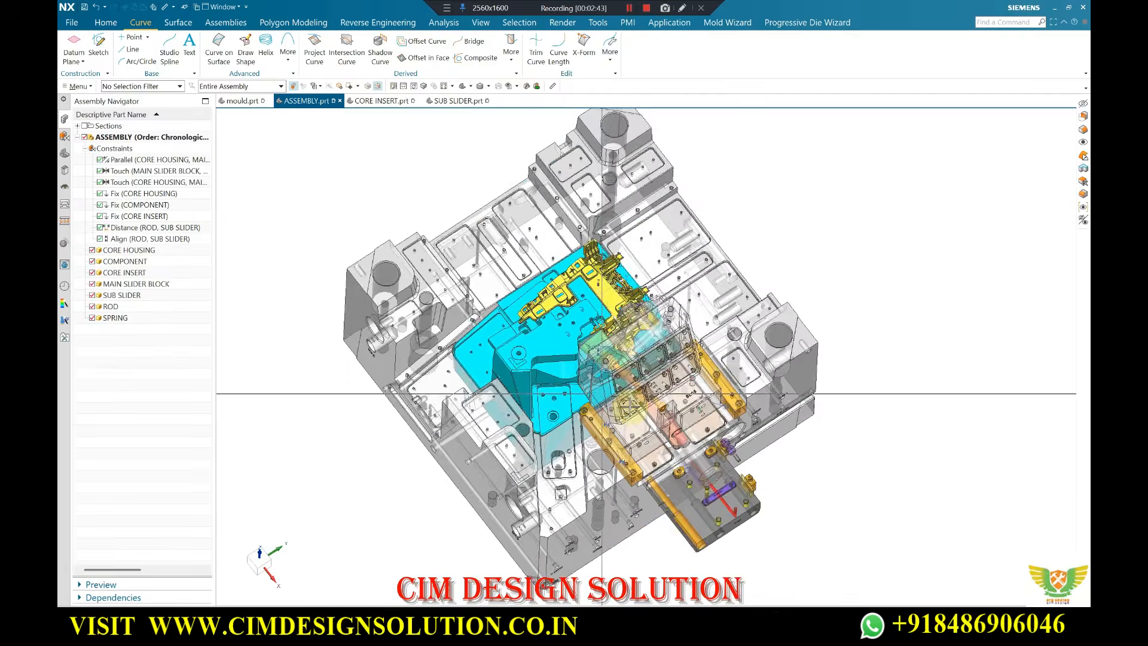
scroll(606, 418, "up", 3)
scroll(605, 417, "up", 6)
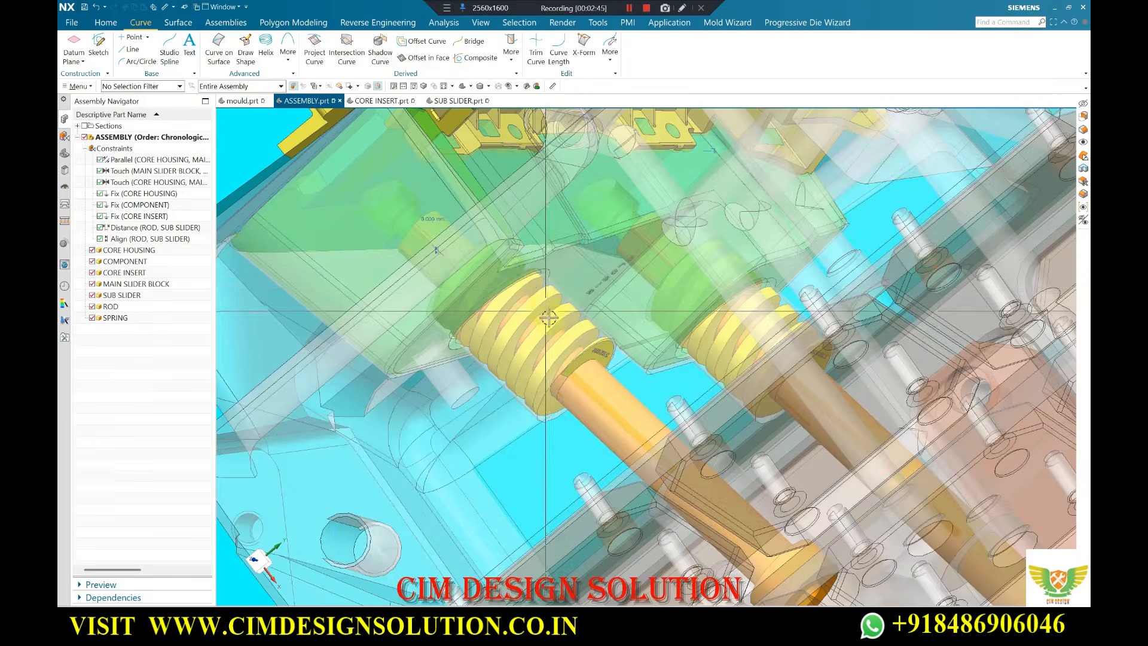
scroll(522, 321, "down", 8)
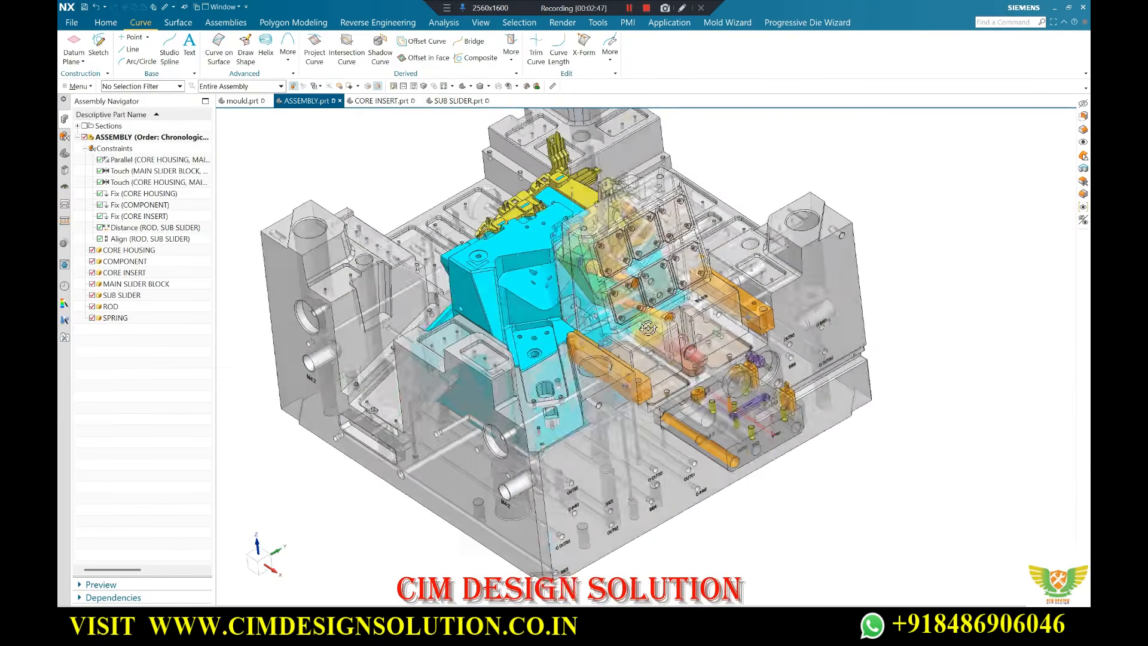
In a top view, annotate the slider movement directions with red arrows and a circled green 67, and close the drawing overlay.
middle_click_drag(678, 342, 915, 416)
left_click(445, 10)
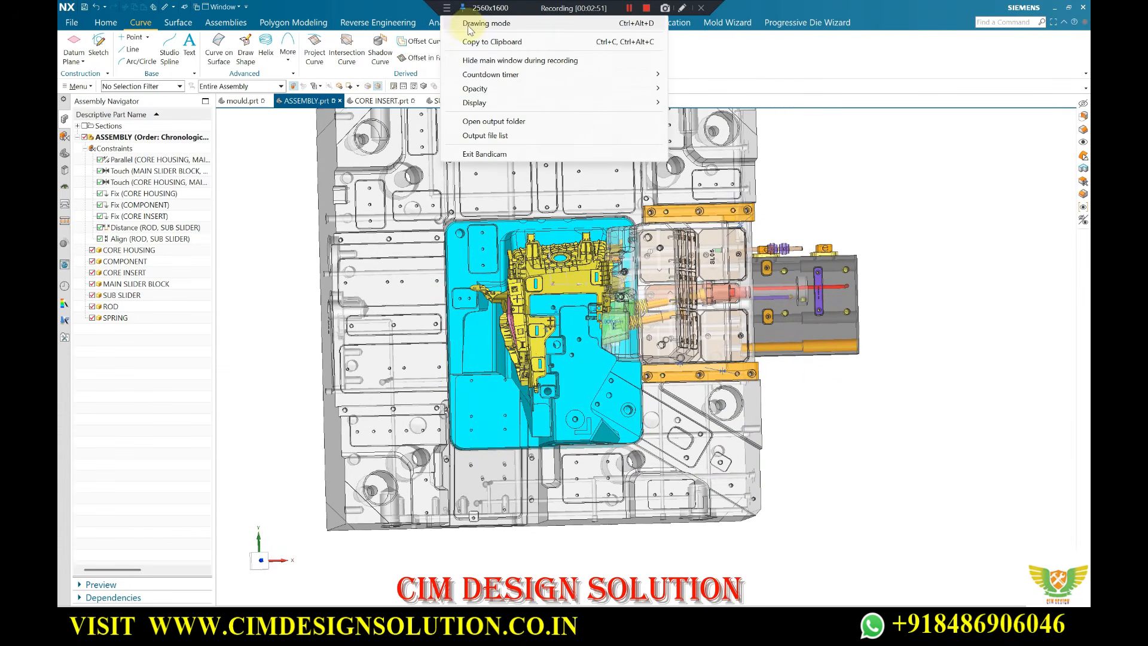
left_click(469, 25)
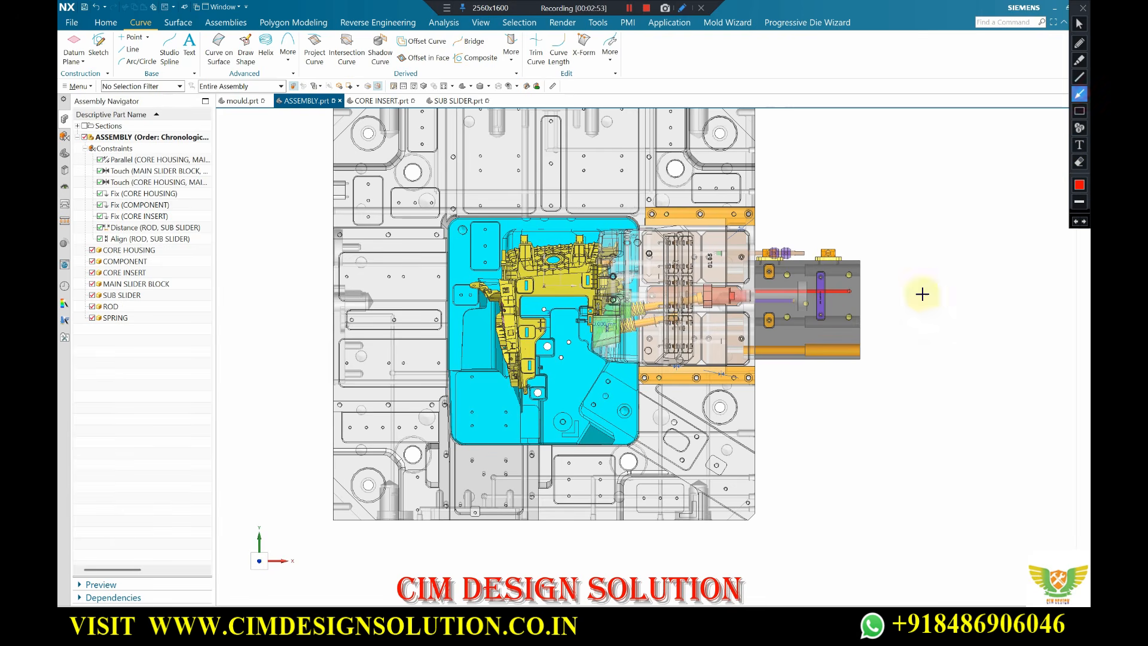
left_click_drag(686, 299, 813, 298)
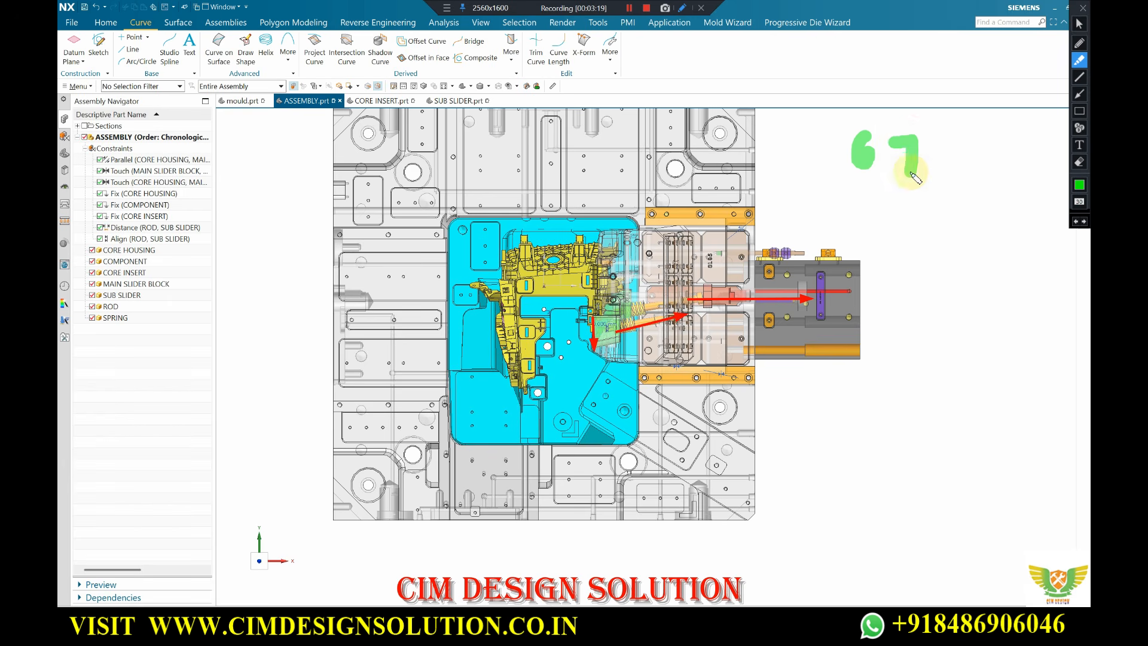
left_click_drag(854, 115, 874, 245)
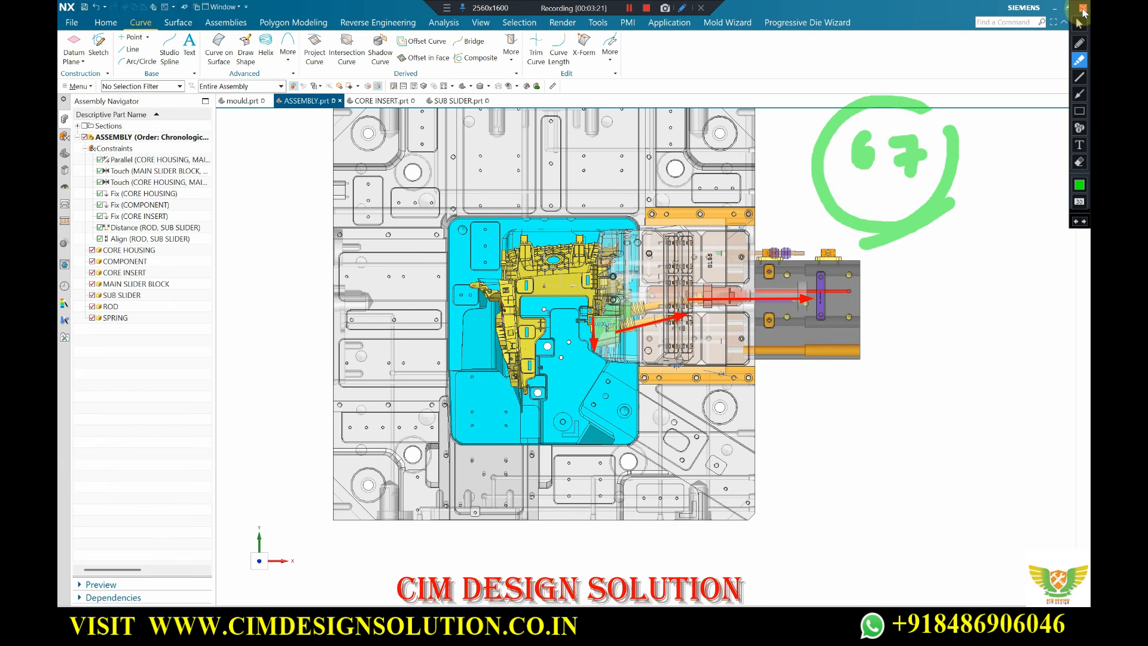
left_click(1083, 10)
Return the assembly to an angled view and re-examine the main slider block beside the core insert.
scroll(685, 410, "down", 2)
mouse_move(684, 410)
middle_mouse_down()
mouse_move(636, 400)
mouse_move(629, 409)
mouse_move(628, 393)
middle_mouse_up()
scroll(629, 409, "up", 2)
scroll(637, 407, "down", 2)
scroll(617, 412, "up", 3)
scroll(616, 412, "down", 3)
scroll(616, 412, "up", 4)
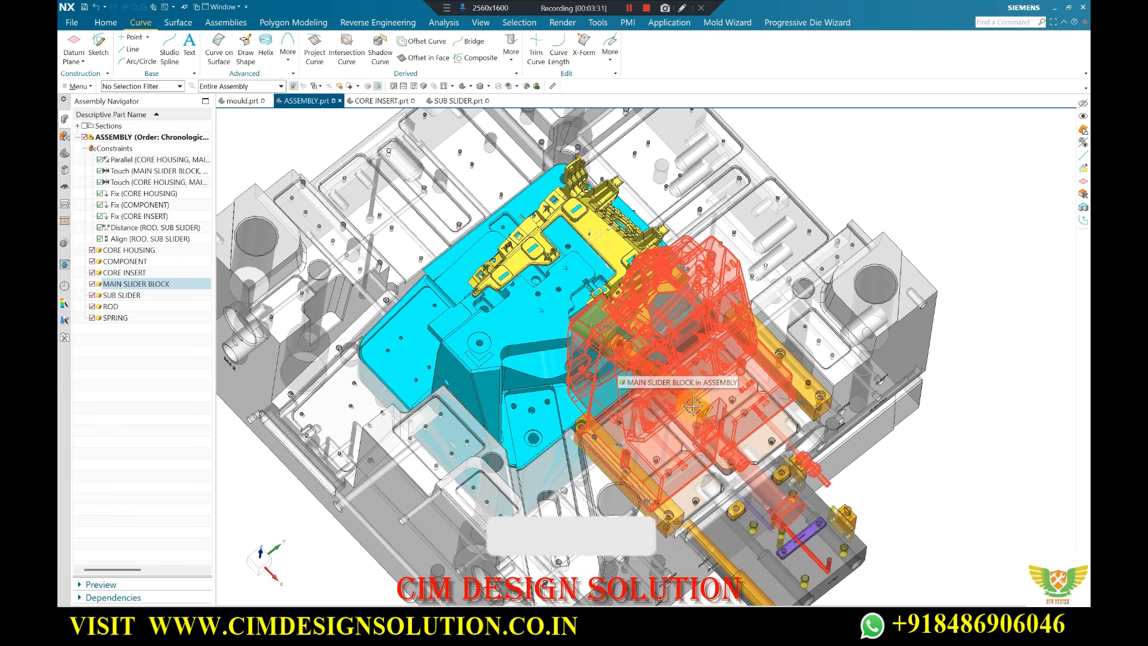
Hide the main slider block's solid body with Immediate Hide to expose the sub slider, rods and springs.
key("ctrl+shift+i")
scroll(712, 410, "up", 3)
left_click(713, 411)
mouse_move(709, 416)
middle_mouse_down()
mouse_move(698, 402)
mouse_move(718, 407)
middle_mouse_up()
scroll(698, 401, "down", 3)
scroll(721, 408, "up", 3)
scroll(721, 409, "up", 5)
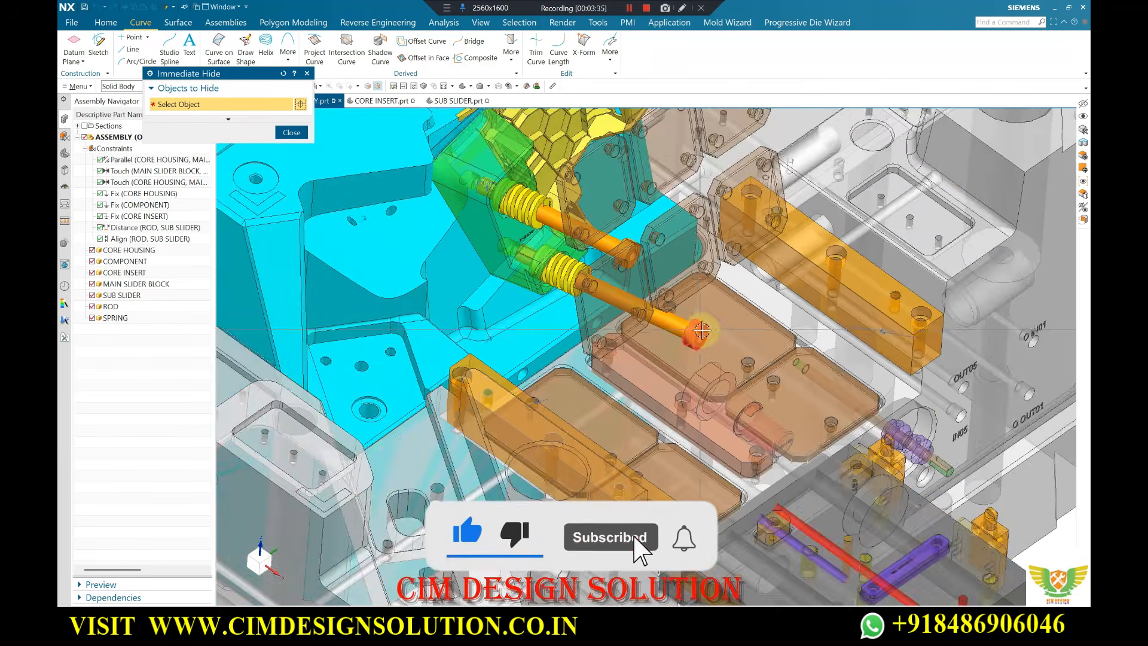
left_click(304, 134)
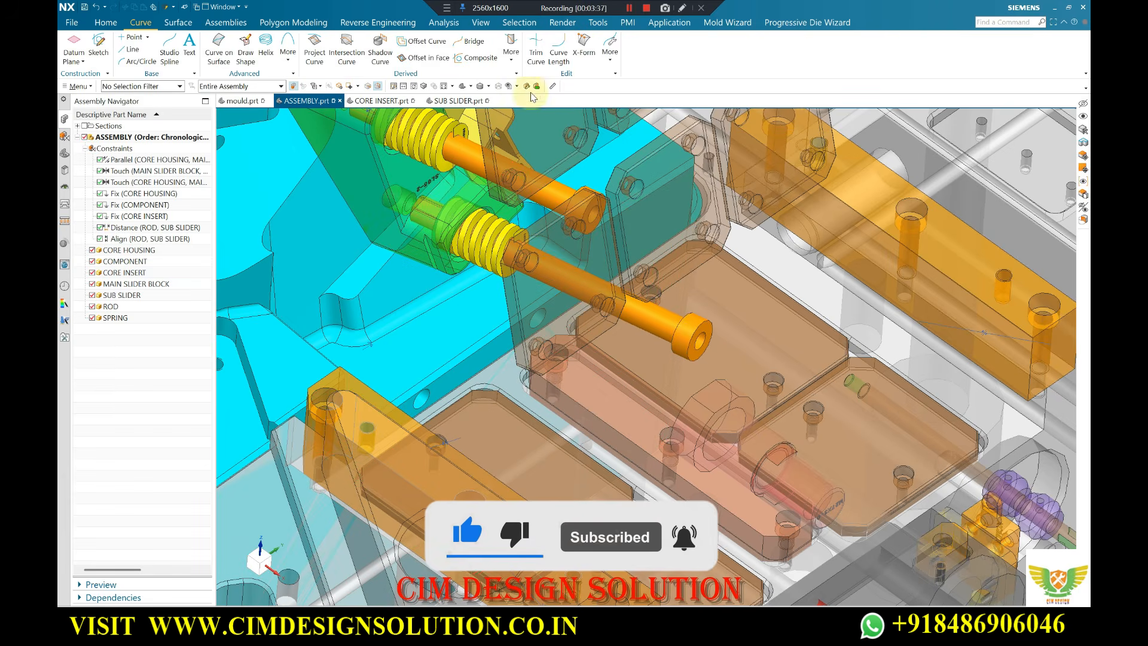
Measure the angle between the sub slider rod's centerline and the core housing's outer face, and review both measured objects.
left_click(552, 86)
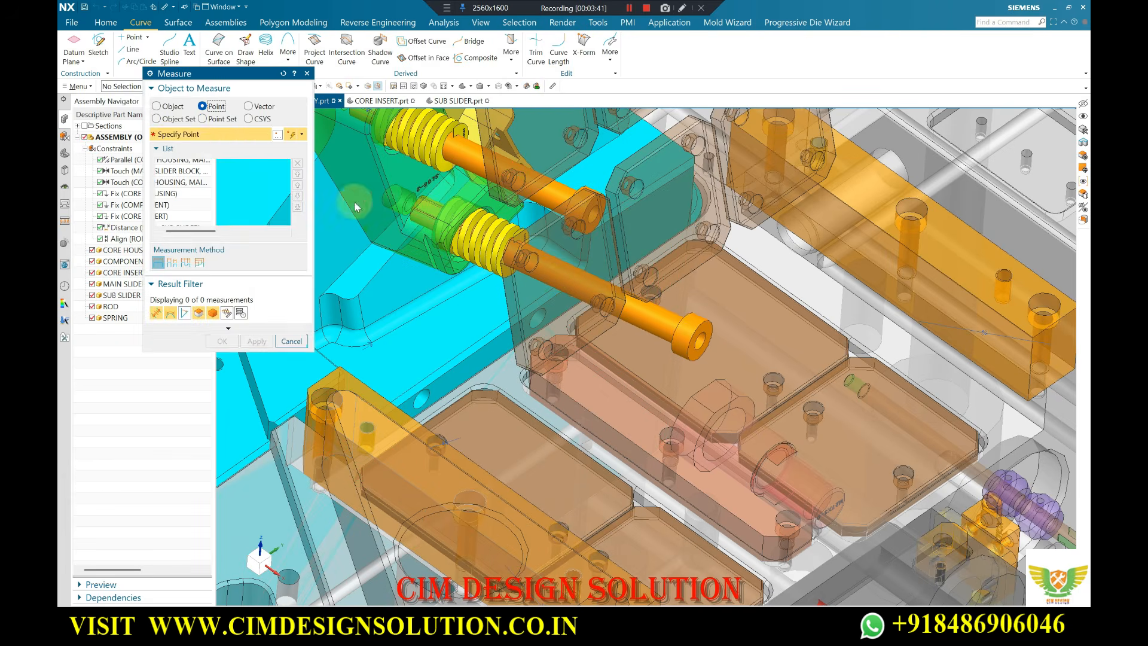
left_click(170, 106)
scroll(687, 328, "up", 5)
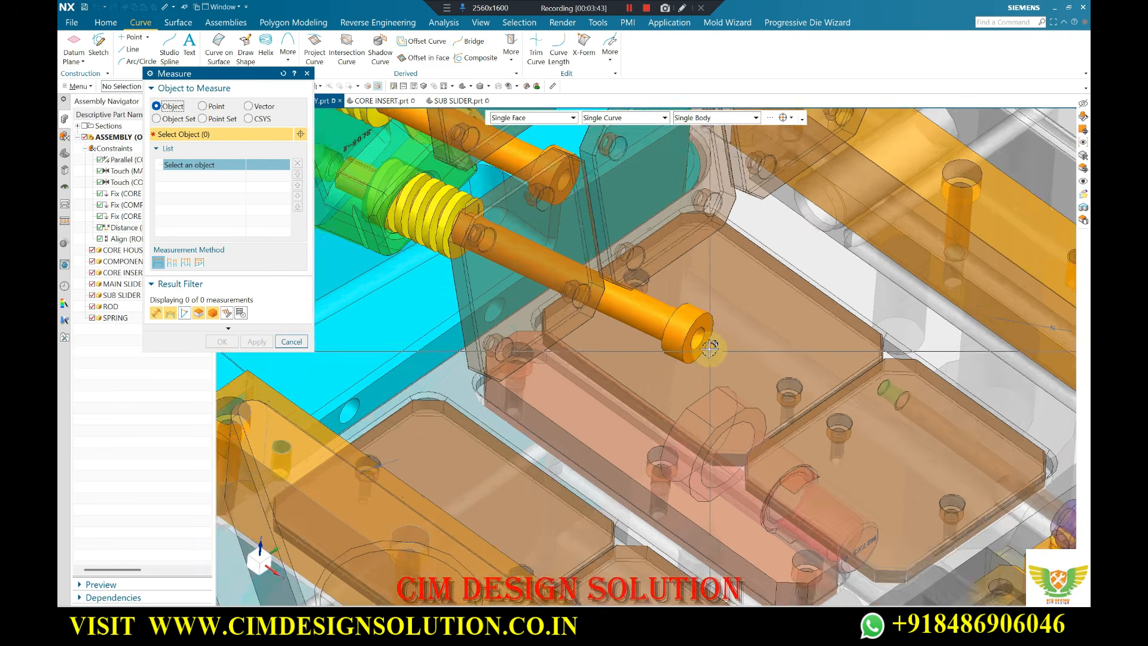
left_click(686, 328)
scroll(687, 329, "down", 5)
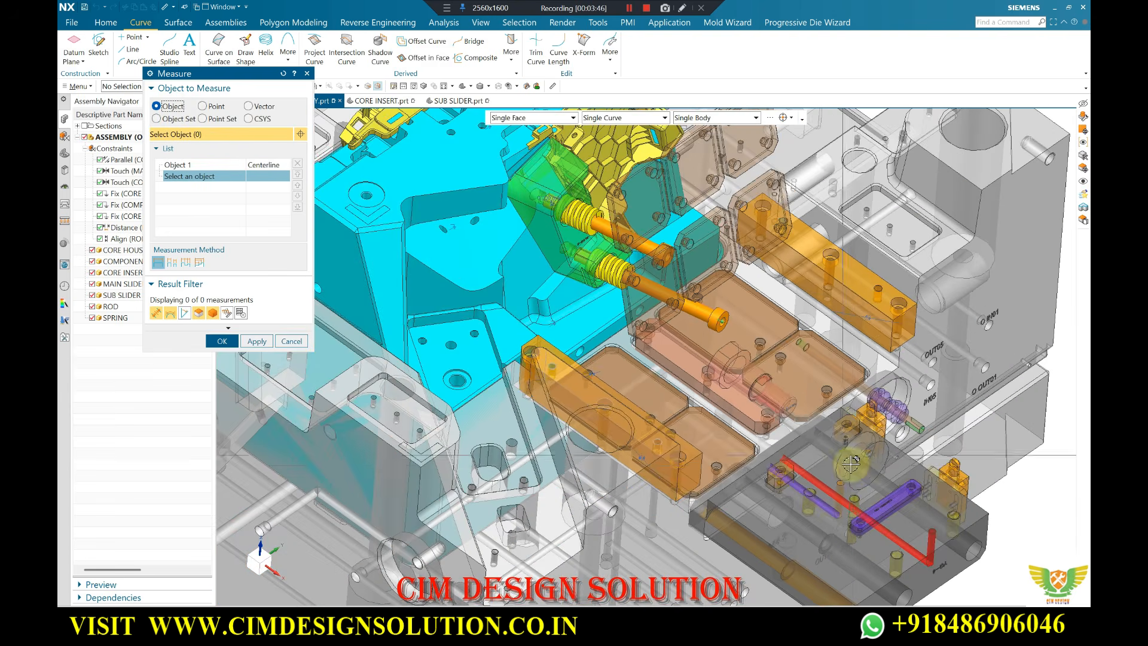
mouse_move(853, 466)
middle_mouse_down()
mouse_move(864, 484)
mouse_move(857, 474)
middle_mouse_up()
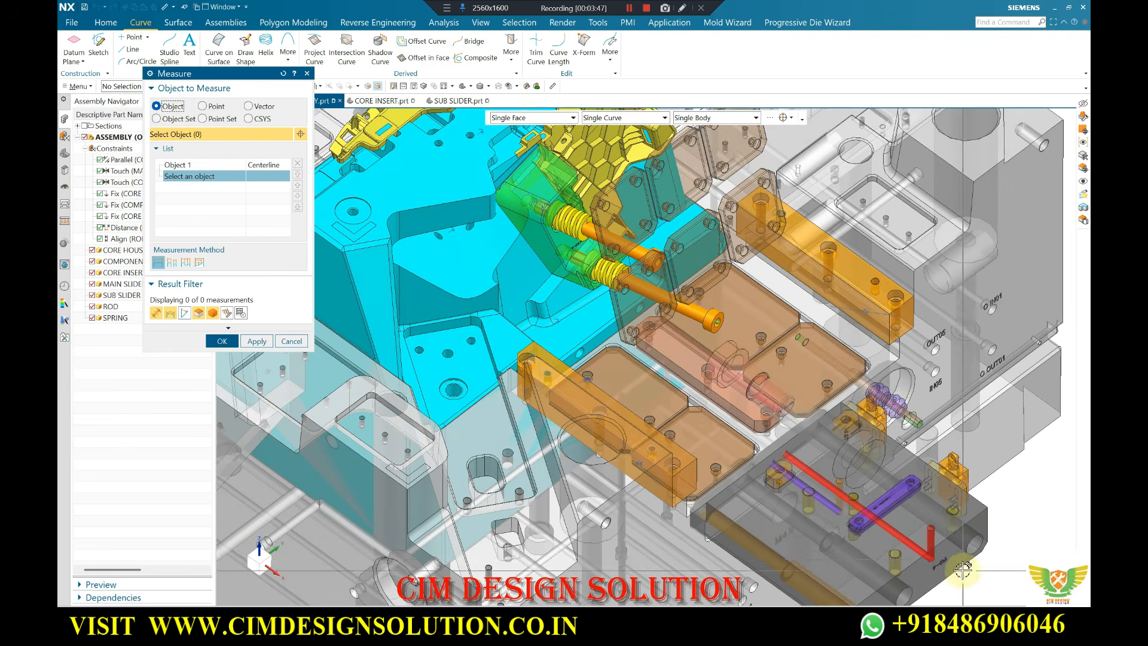
left_click(957, 559)
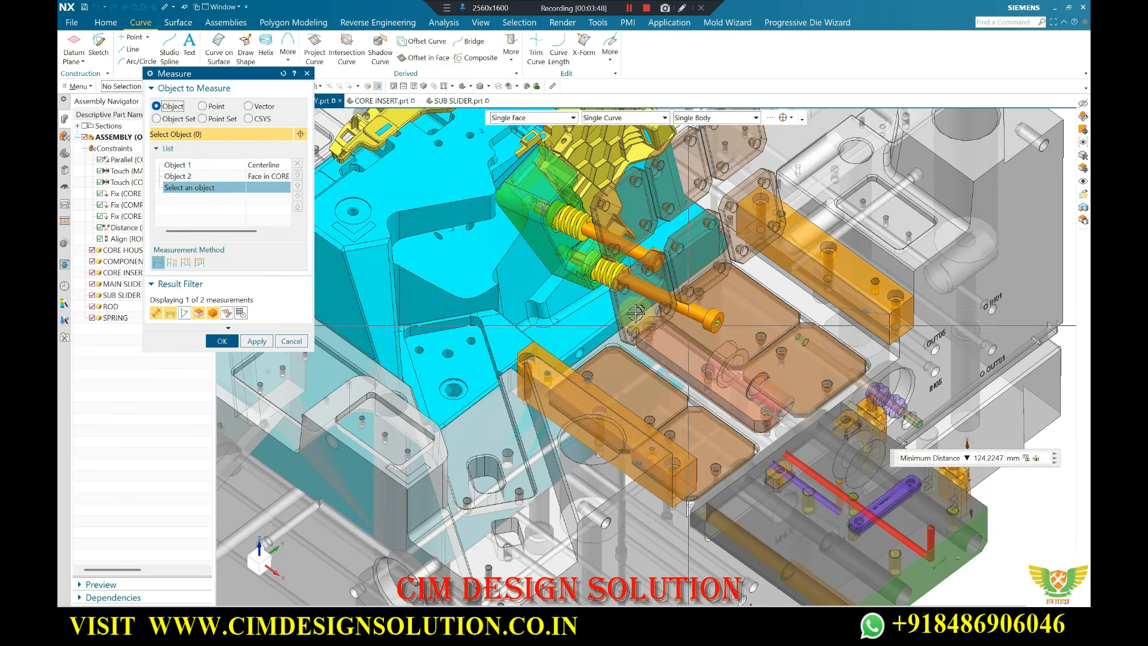
left_click(184, 313)
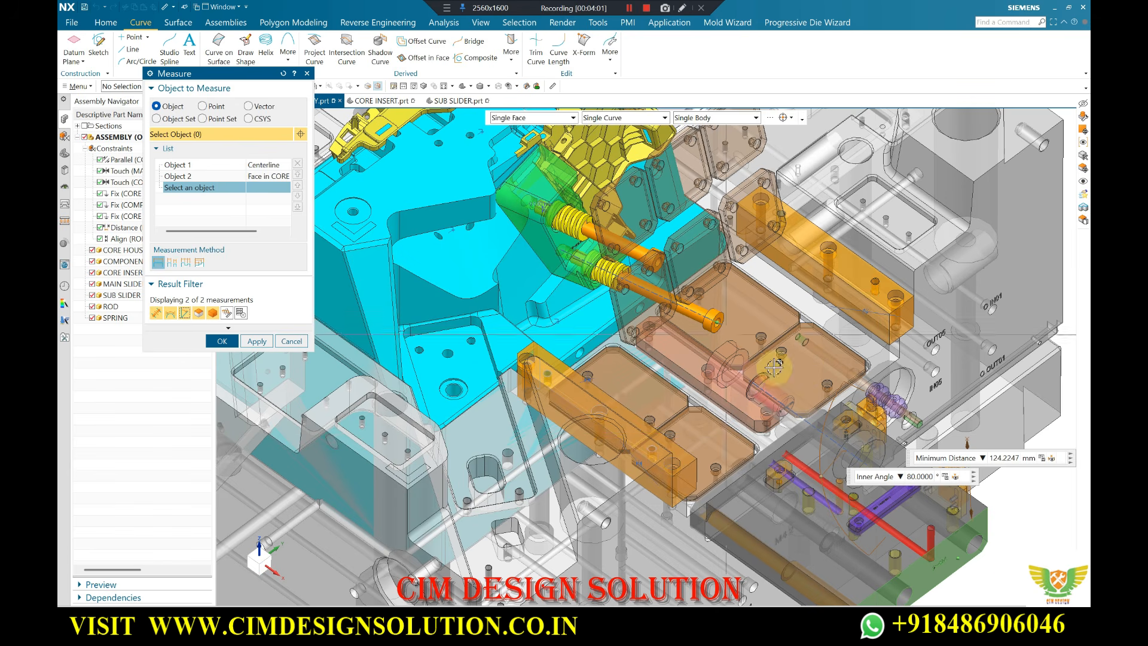
left_click(182, 166)
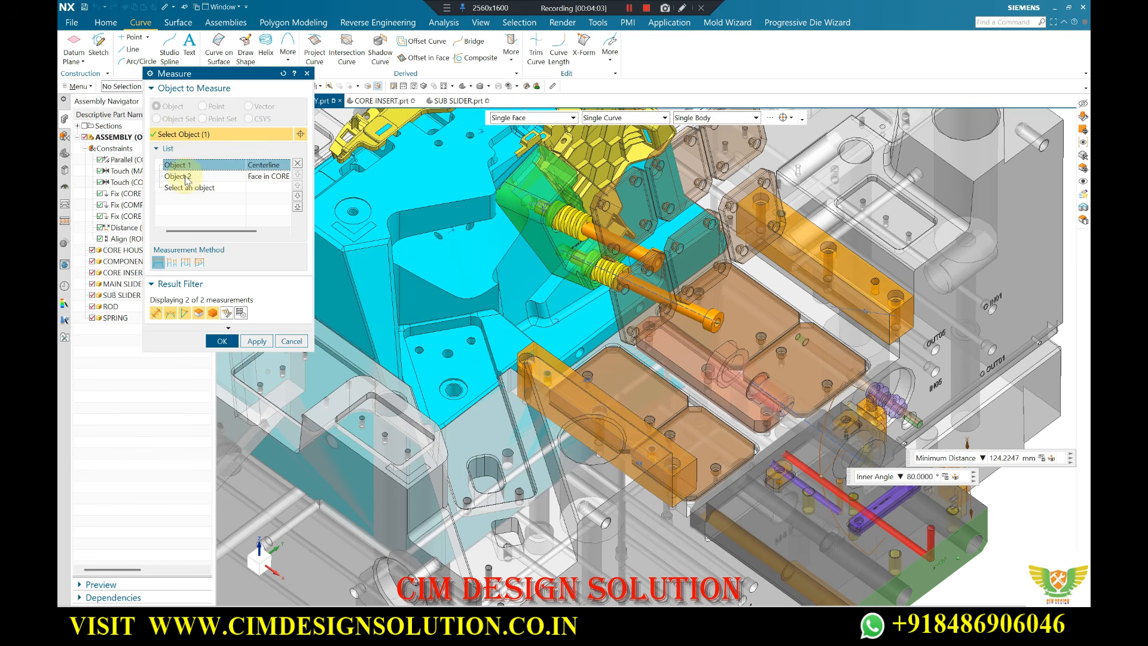
left_click(186, 177)
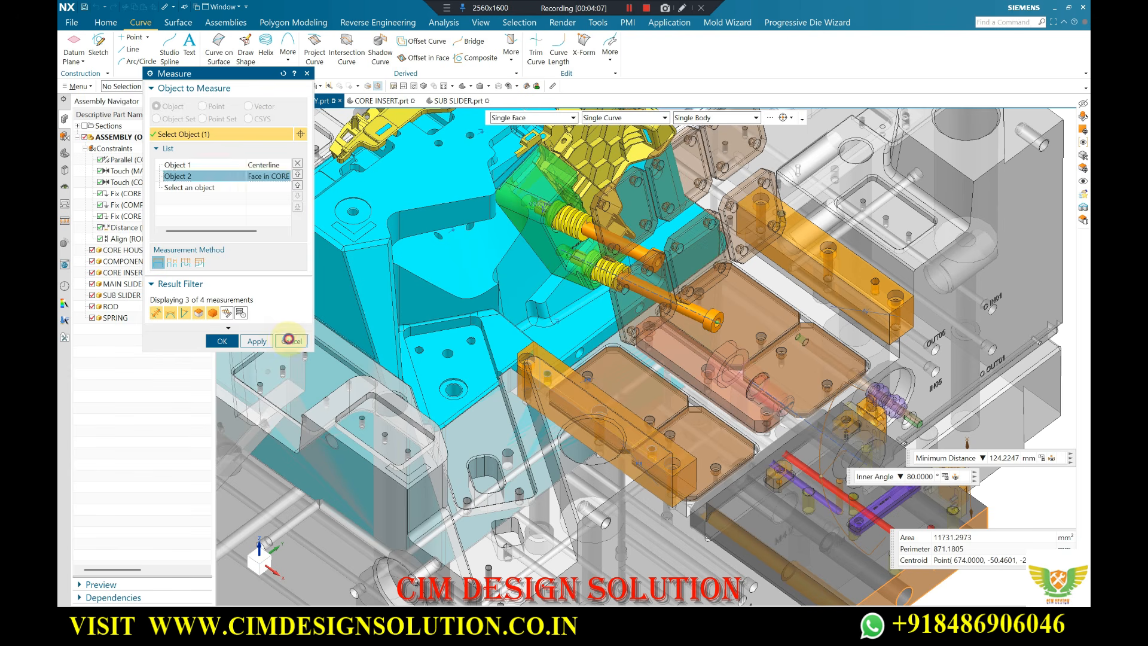
left_click(288, 340)
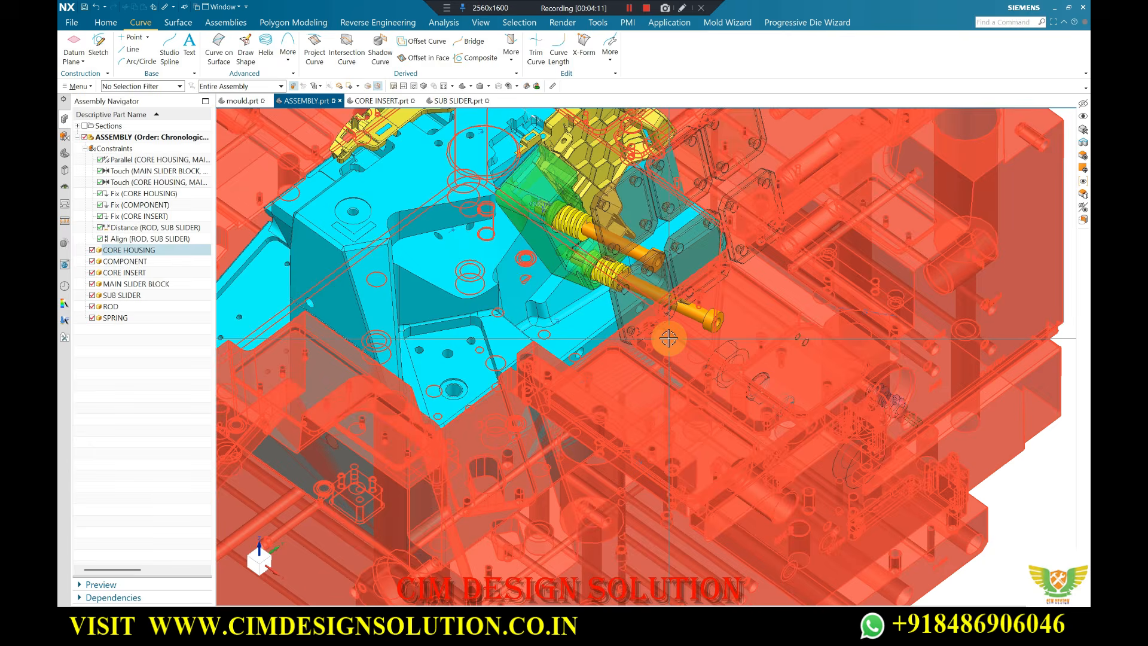
Examine the exposed sub slider against the component and core insert, and how its springs and rods fit together.
scroll(664, 341, "down", 4)
middle_click_drag(663, 341, 665, 369)
scroll(664, 369, "up", 5)
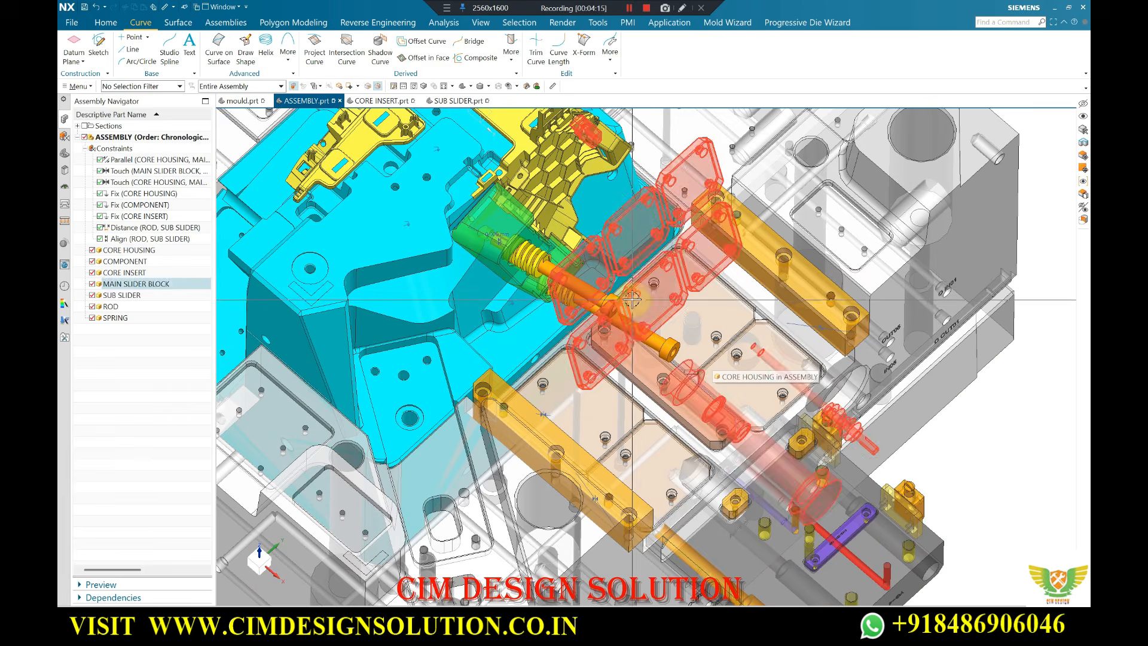
middle_click_drag(714, 356, 670, 401)
scroll(549, 310, "up", 5)
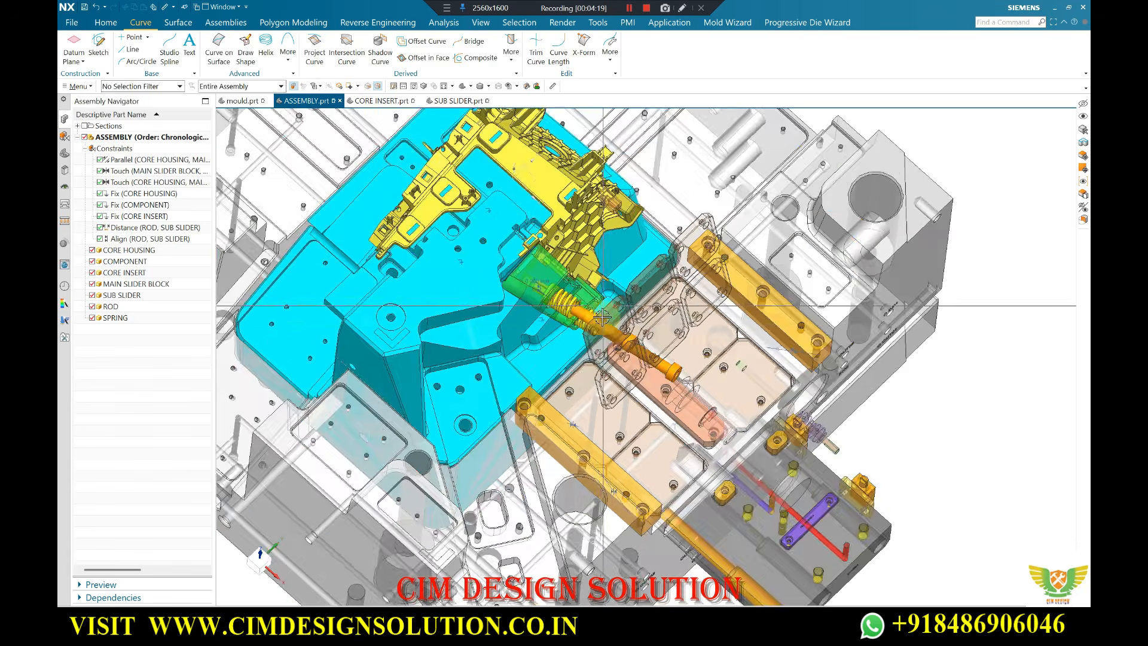
scroll(550, 310, "down", 3)
mouse_move(550, 311)
middle_mouse_down()
mouse_move(547, 278)
mouse_move(545, 293)
middle_mouse_up()
scroll(547, 278, "up", 3)
scroll(547, 278, "down", 3)
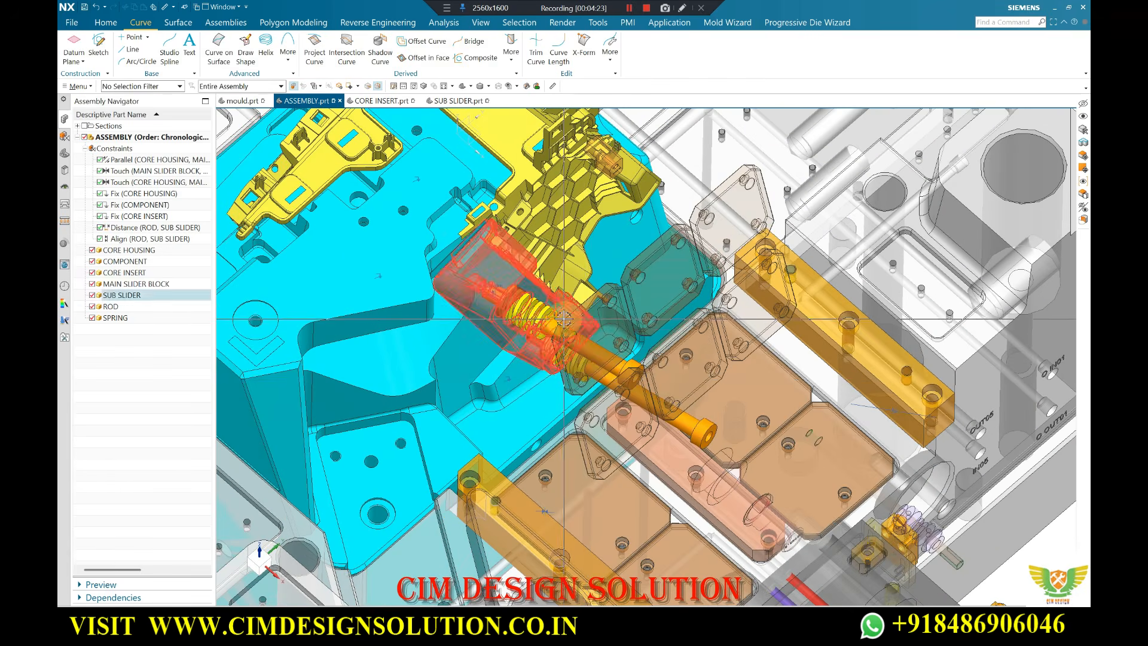
scroll(564, 321, "up", 2)
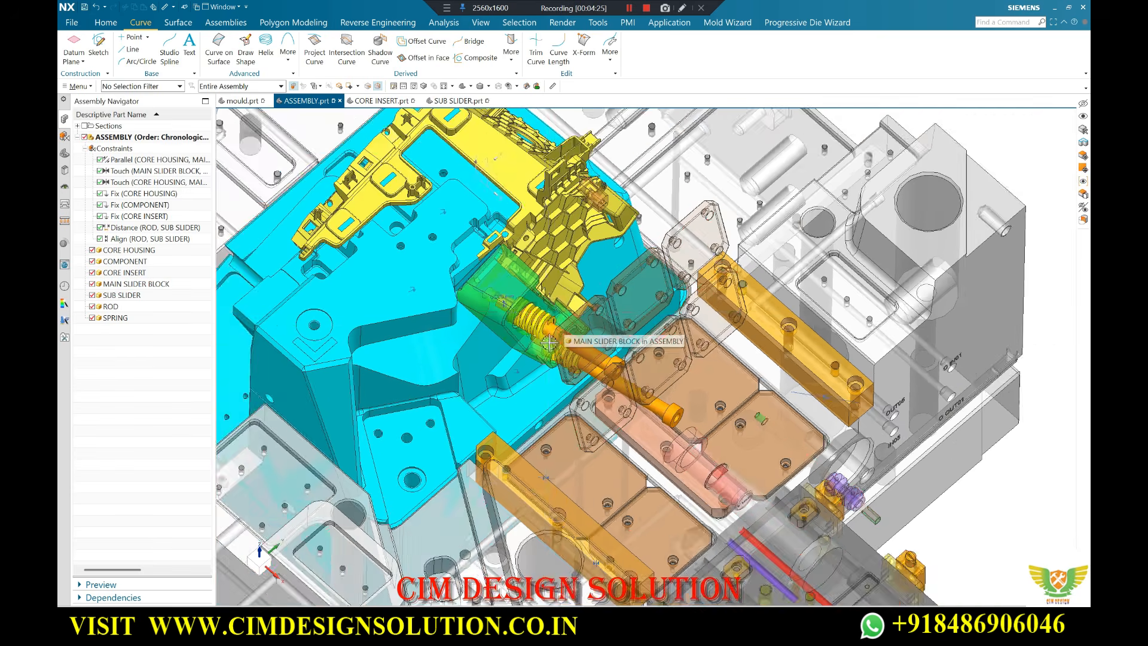
scroll(544, 311, "up", 2)
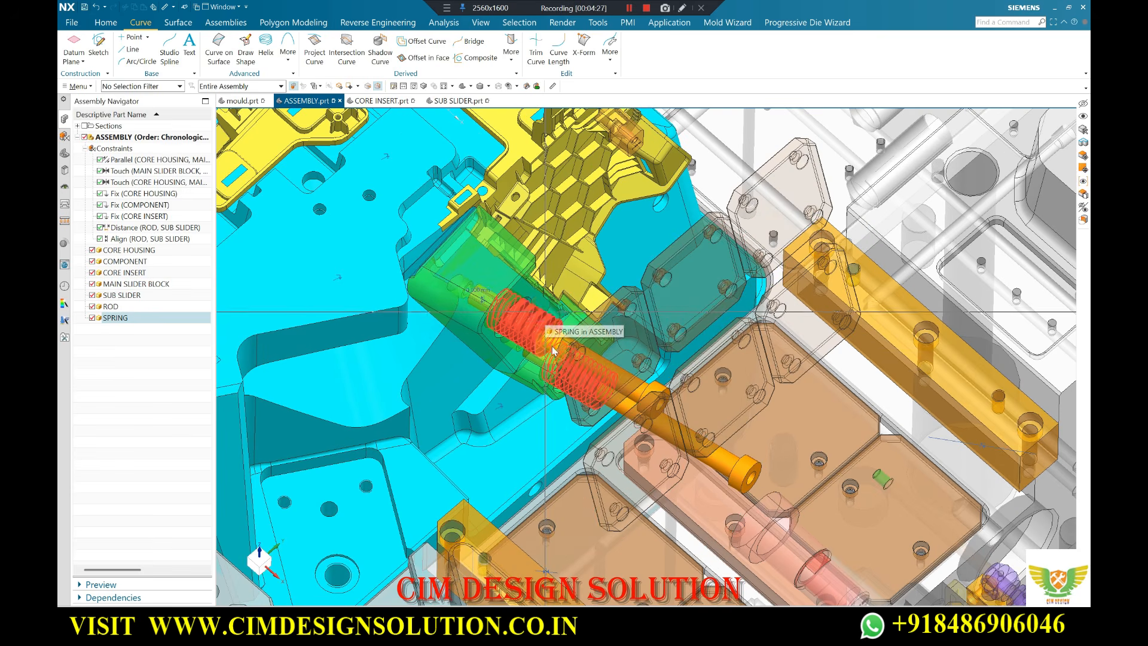
scroll(553, 326, "up", 2)
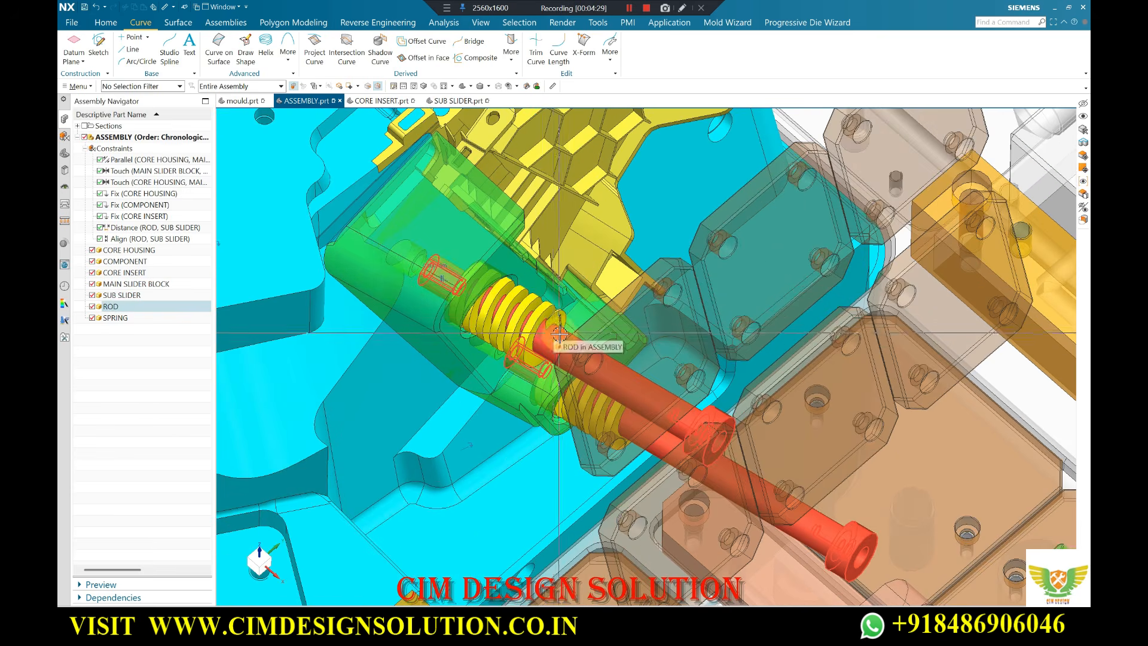
scroll(561, 333, "down", 4)
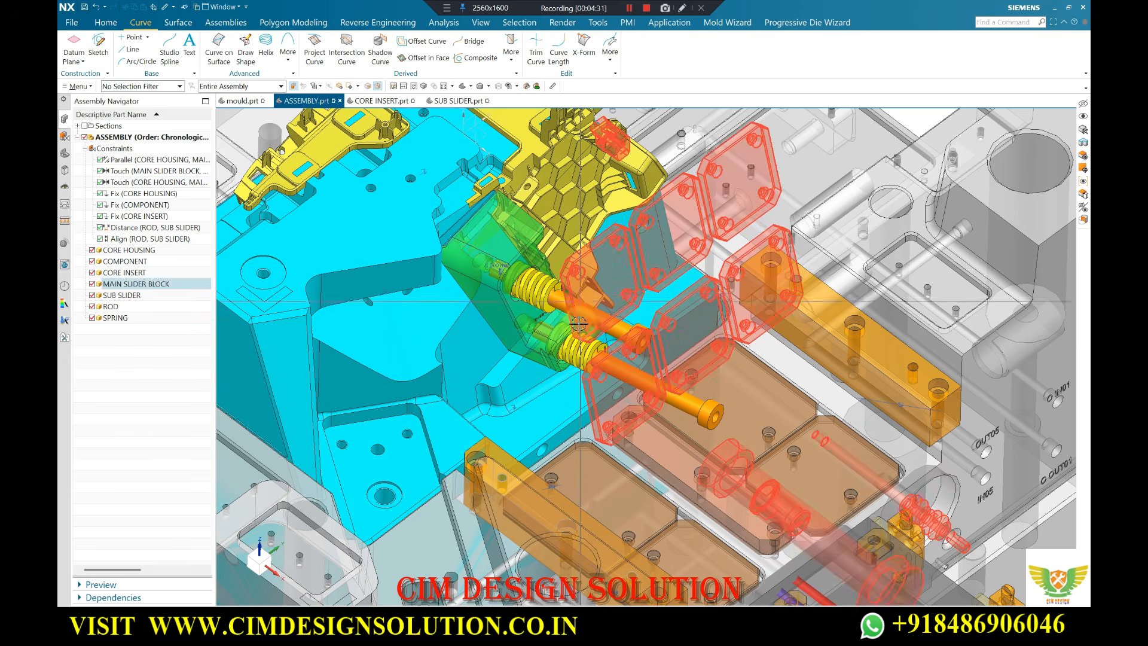
Check the size engraved on the sub slider's spring and consult the TF lightest-load spring table in the MISUMI catalogue in Chrome.
scroll(563, 329, "up", 5)
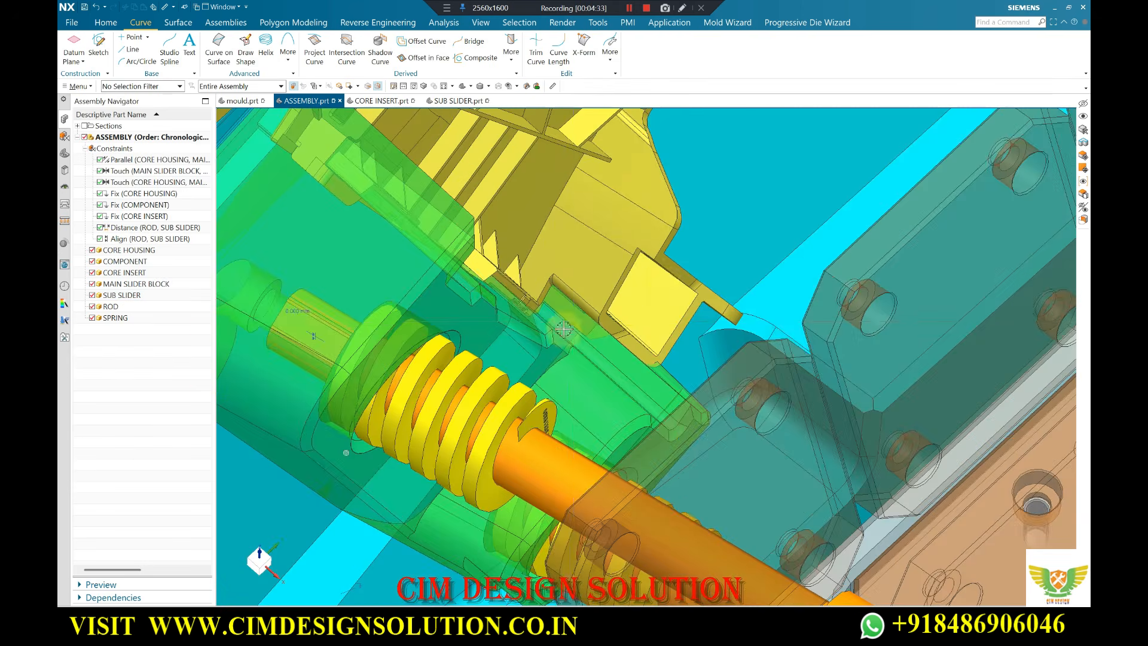
scroll(563, 329, "down", 4)
scroll(532, 393, "up", 7)
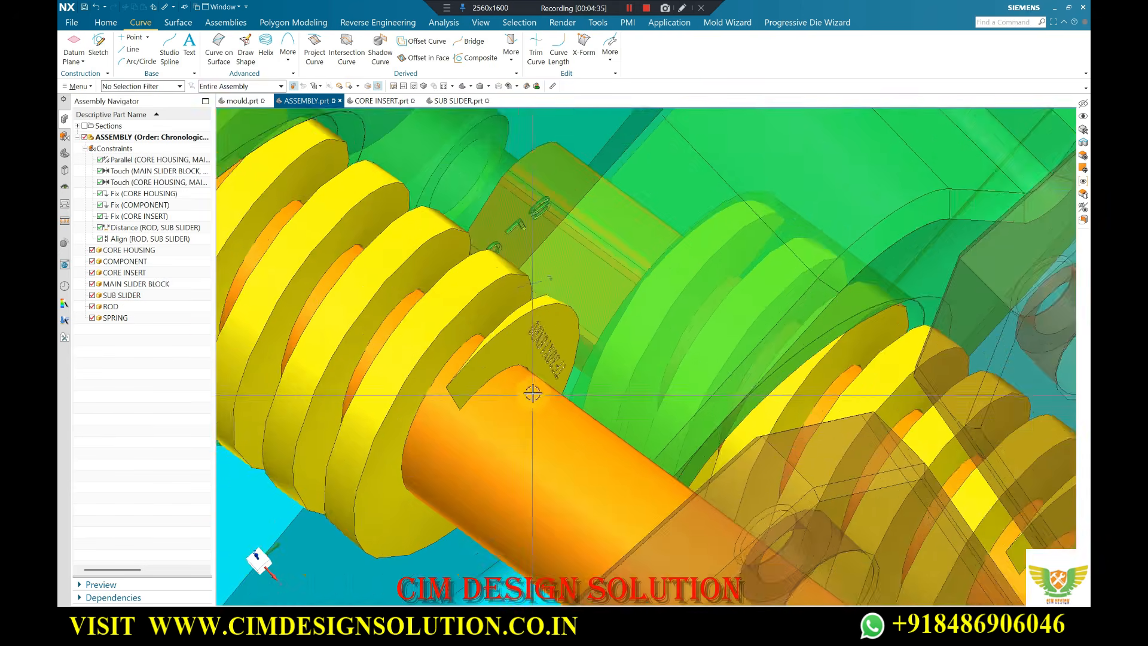
scroll(532, 392, "up", 3)
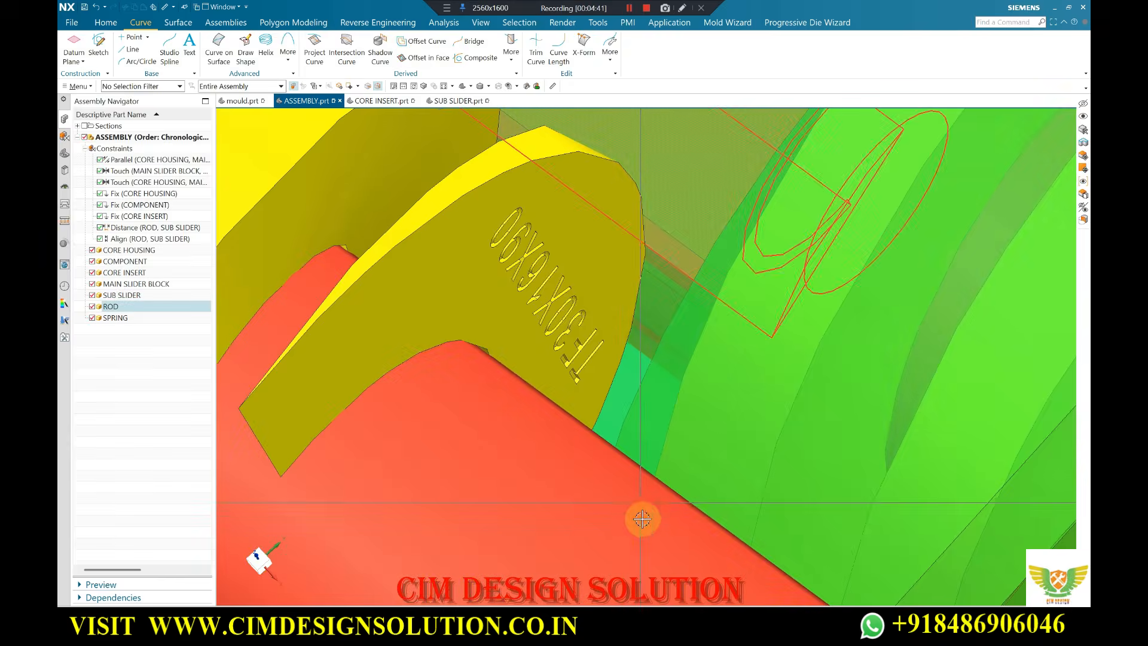
mouse_move(524, 629)
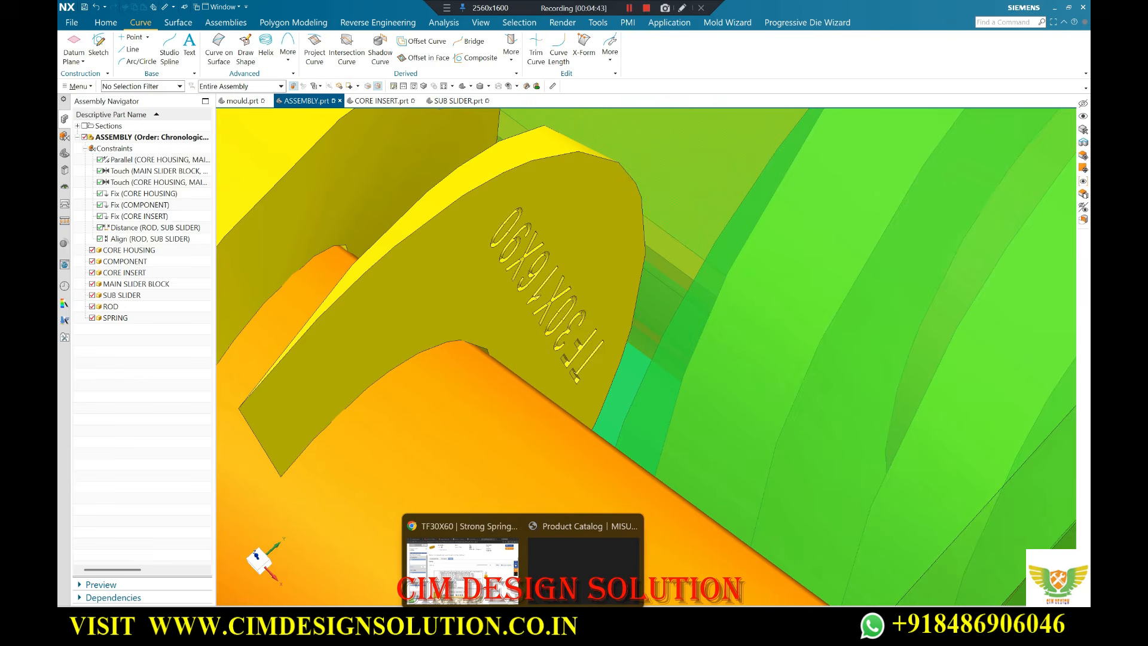
left_click(580, 569)
left_click(388, 278)
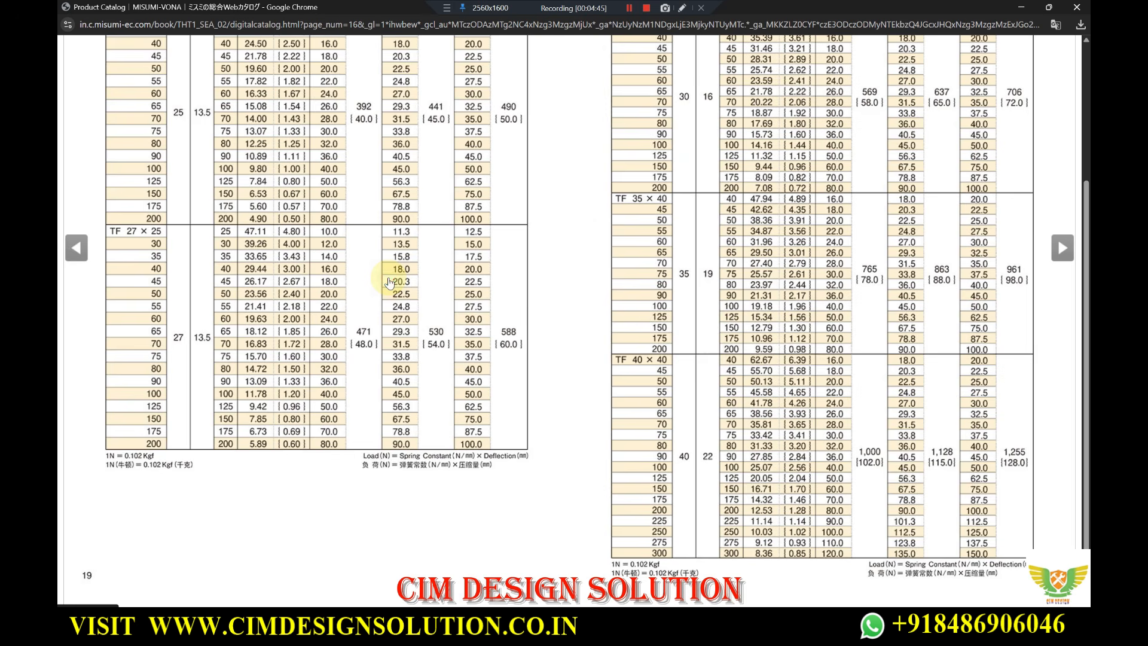
scroll(598, 364, "up", 3)
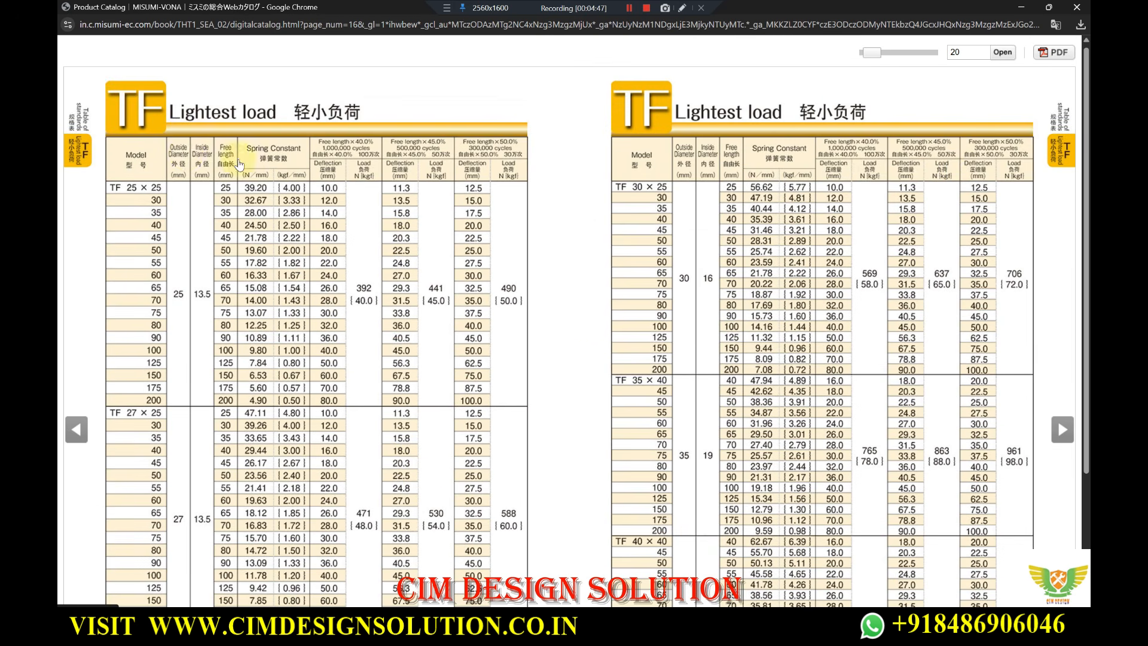
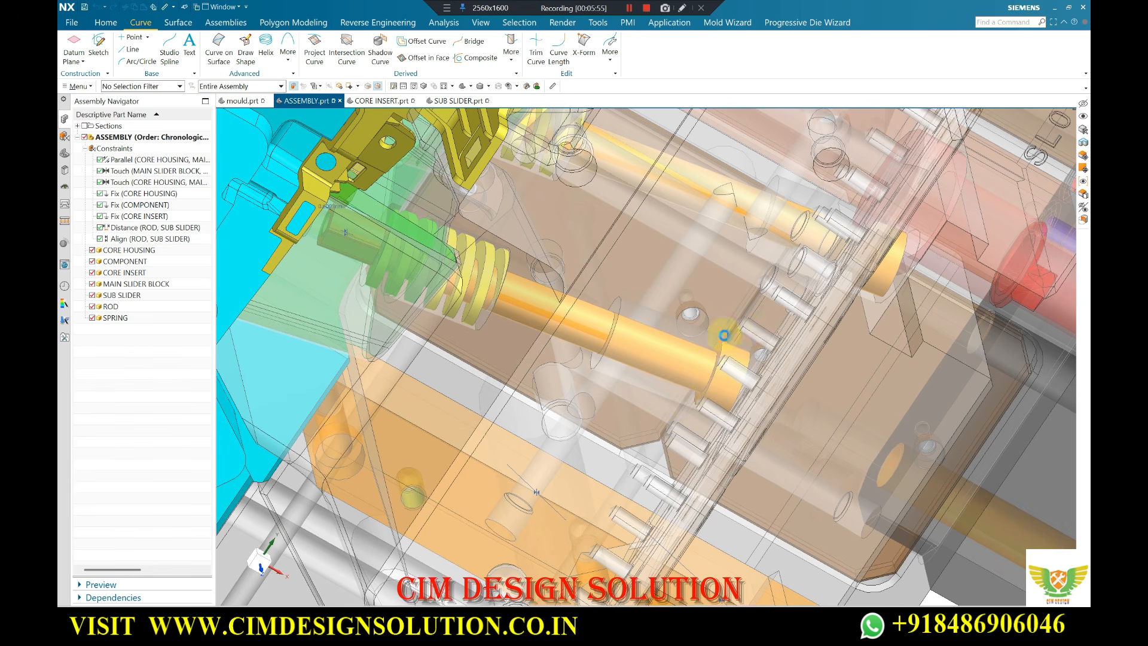
In NX, measure the point-to-point distance along the sub slider rod, from the circular edge around its shank to its head.
key("ctrl+shift+m")
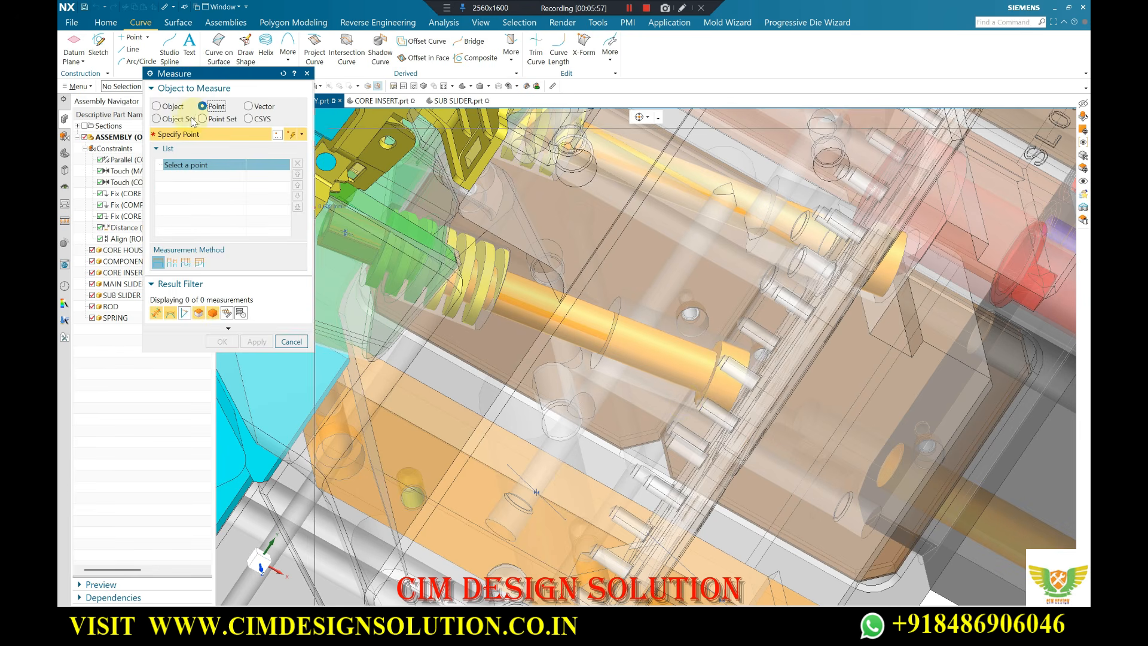
scroll(631, 354, "up", 3)
left_click(592, 315)
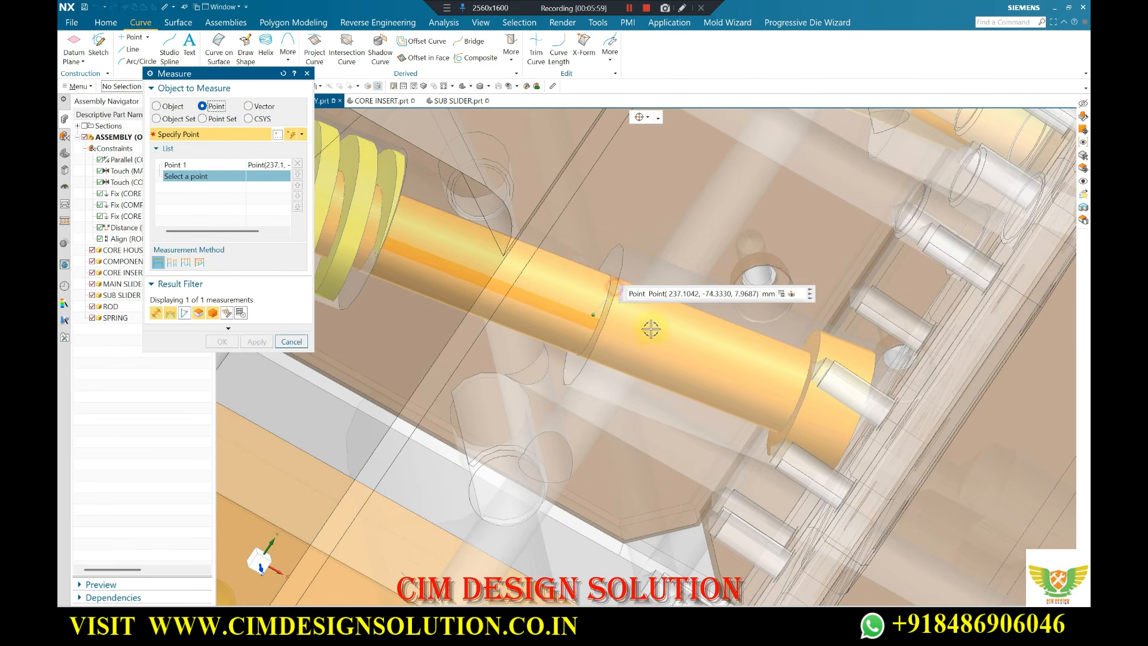
left_click(817, 345)
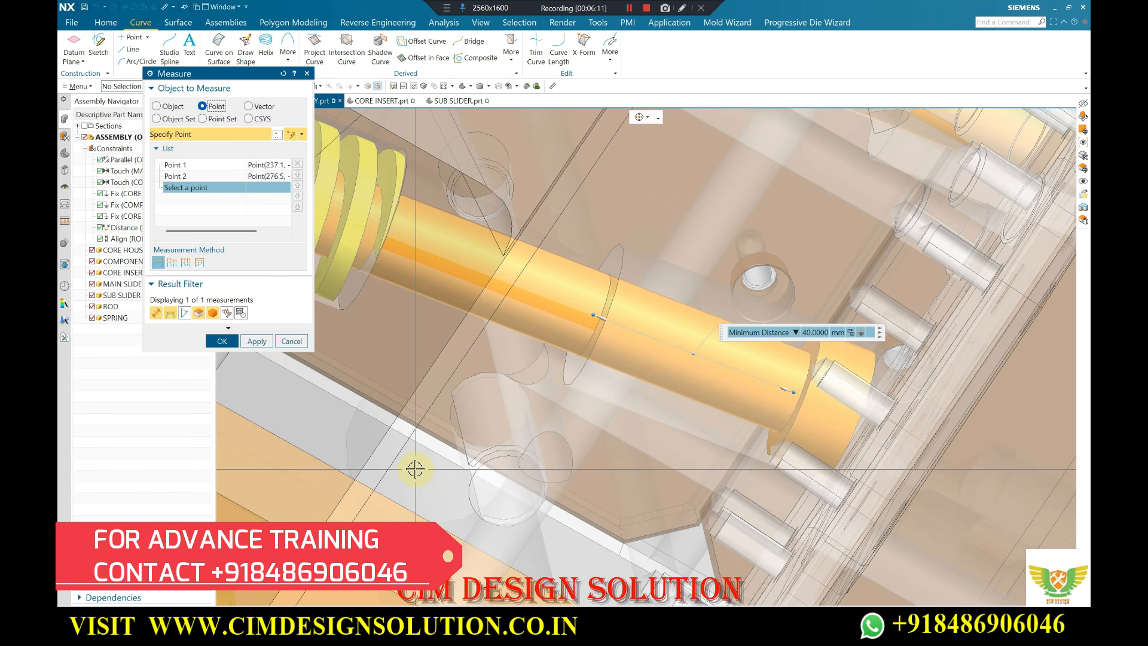
middle_click_drag(815, 351, 807, 326)
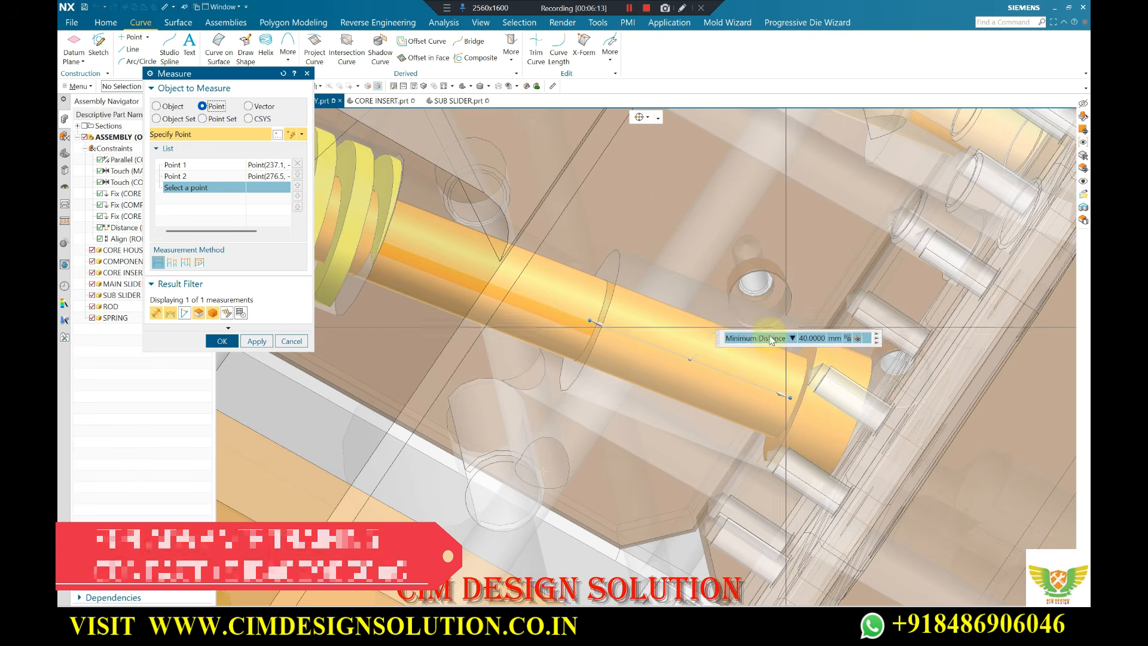
scroll(771, 340, "down", 3)
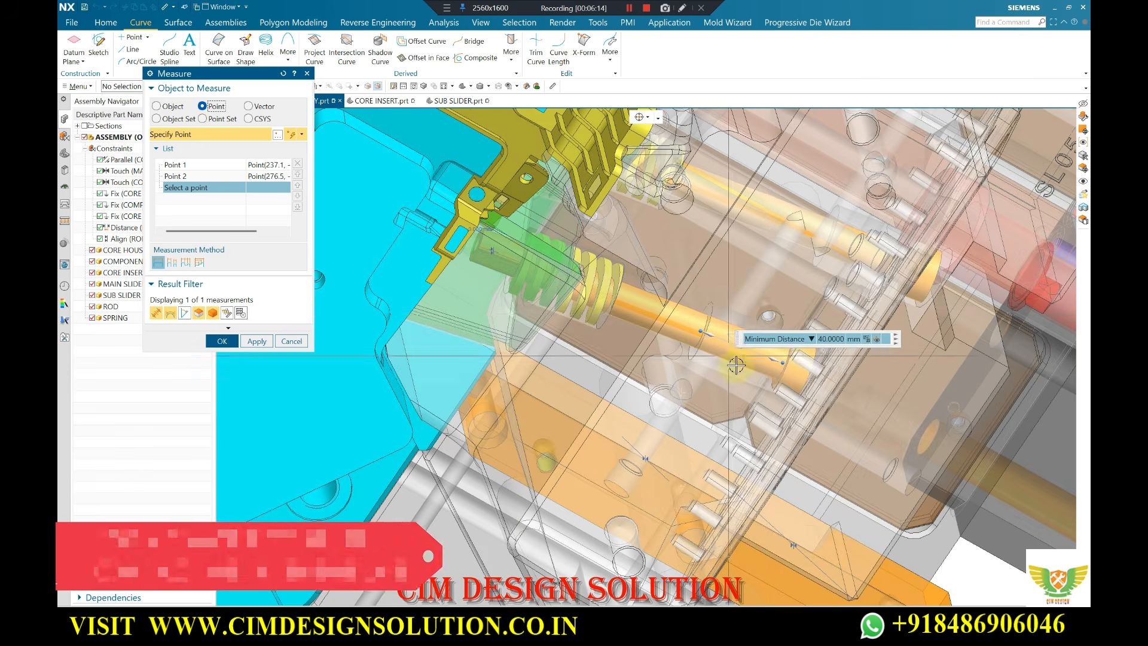
left_click(292, 341)
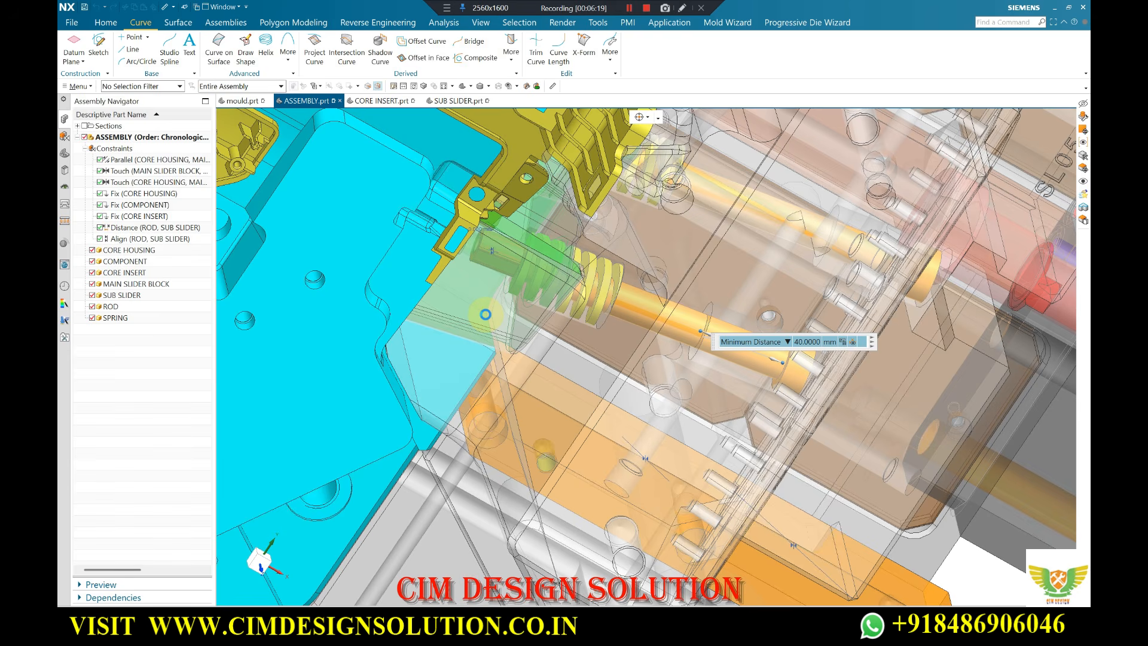
Make the core housing fully opaque by setting its translucency to 0.
key("Home")
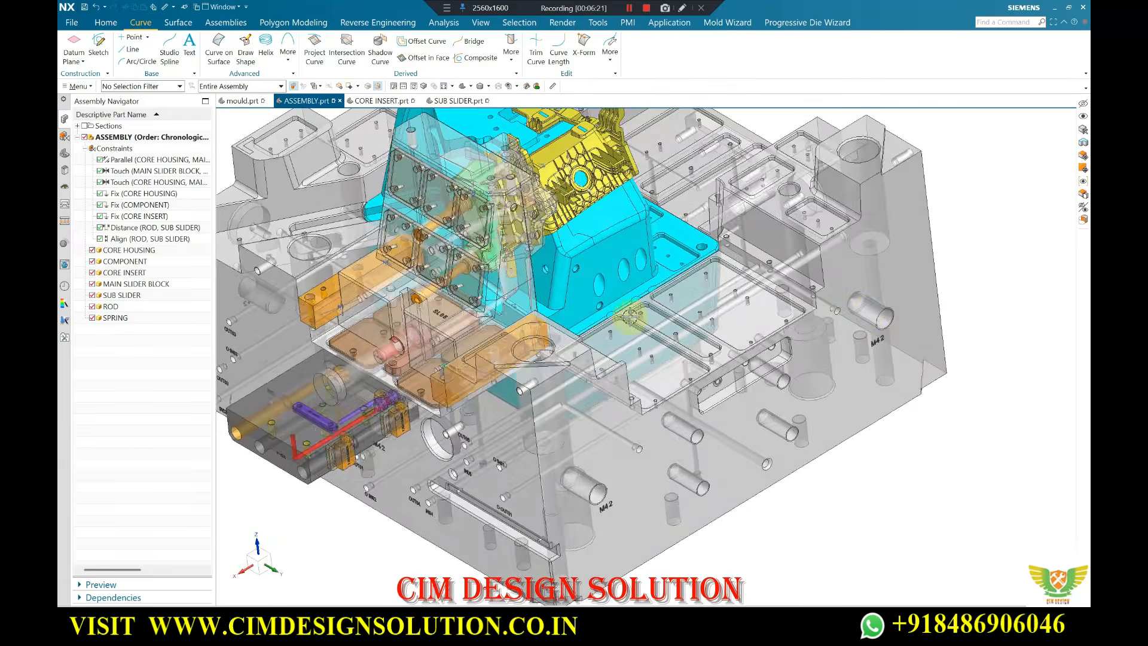
scroll(630, 316, "down", 4)
scroll(648, 428, "up", 8)
middle_click_drag(638, 348, 560, 364)
scroll(487, 408, "down", 3)
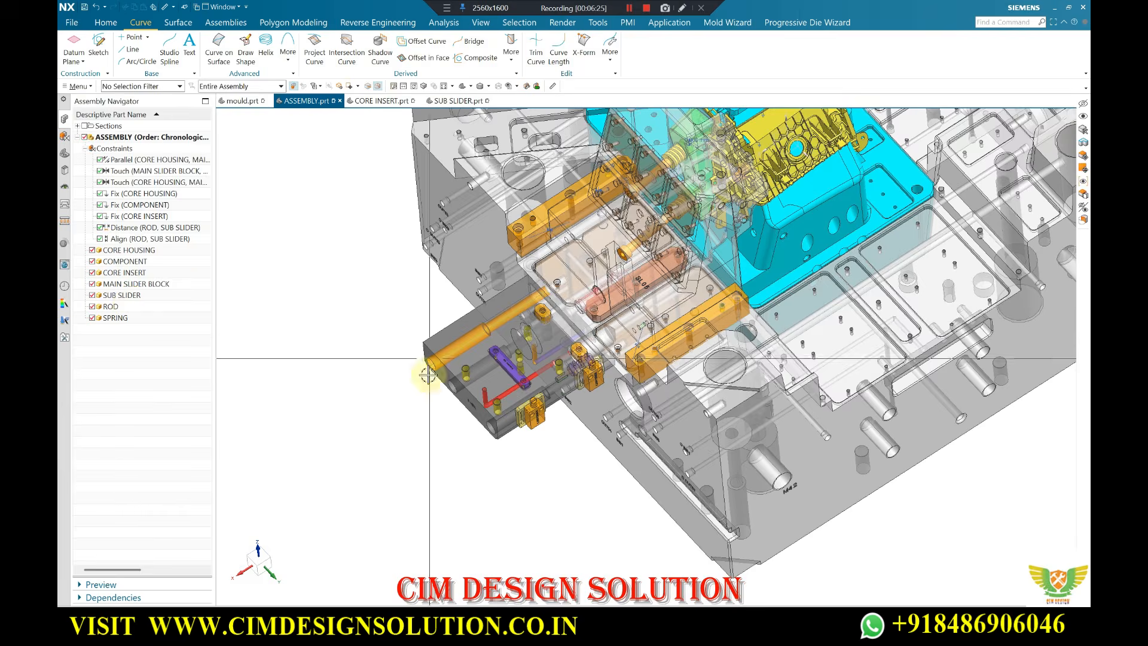
scroll(428, 375, "down", 3)
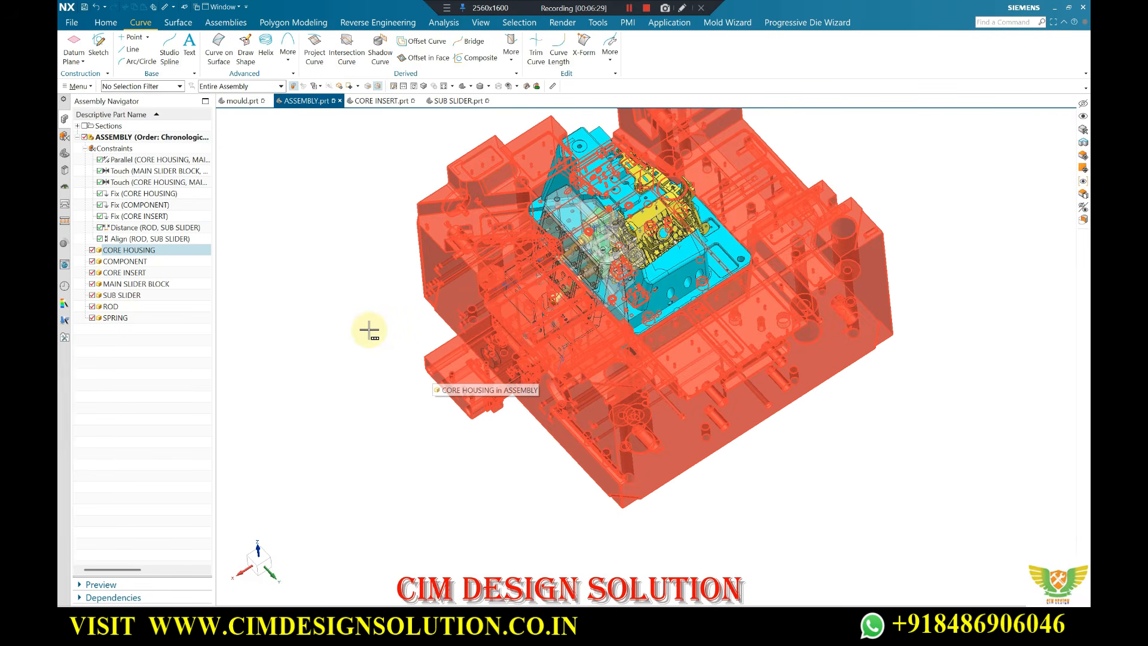
key("ctrl+j")
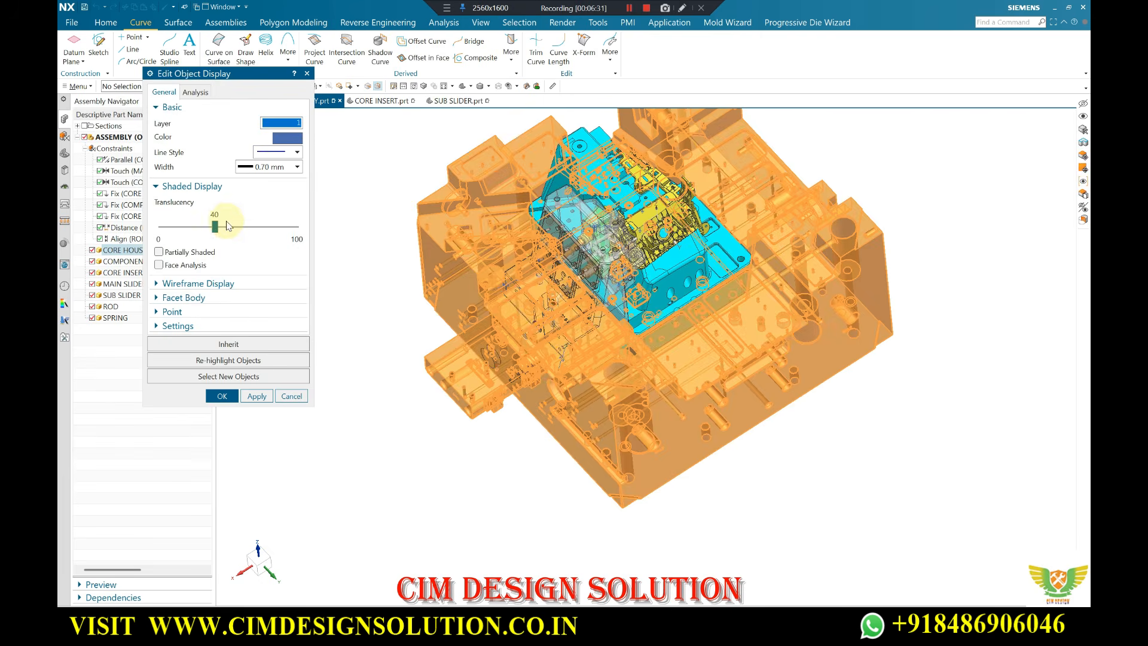
left_click_drag(212, 230, 152, 231)
middle_click(404, 375)
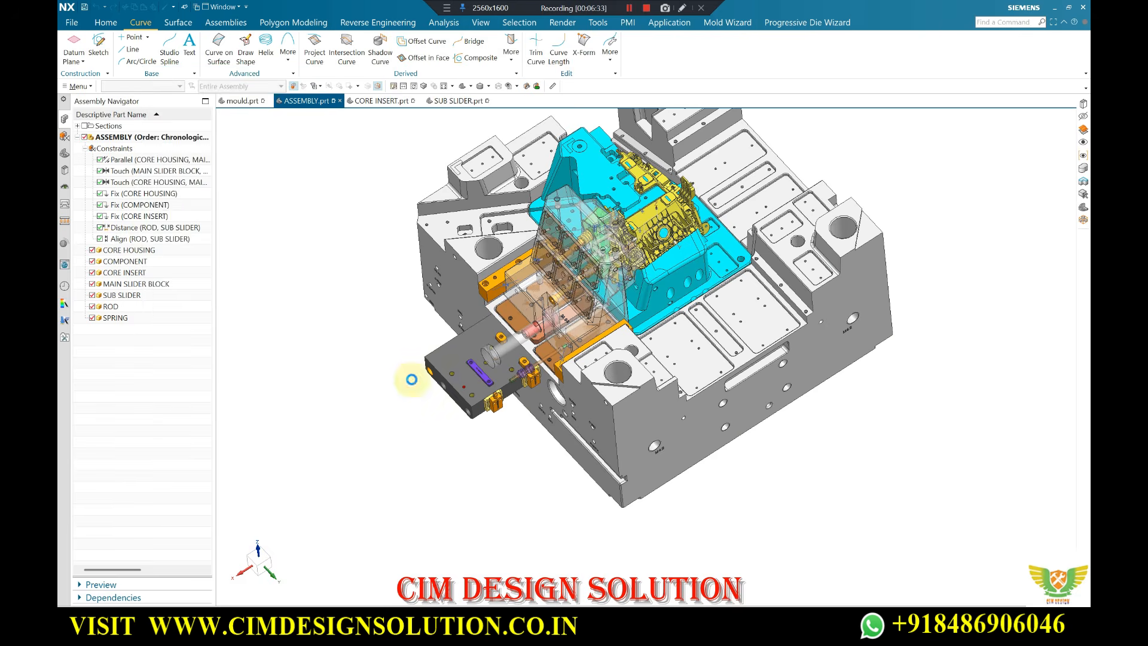
Start a point measurement and examine the two limit switches, the rod and its purple collars beside the main slider's cylinder.
scroll(454, 323, "up", 3)
scroll(454, 323, "down", 3)
middle_click_drag(533, 377, 557, 367)
scroll(558, 367, "up", 6)
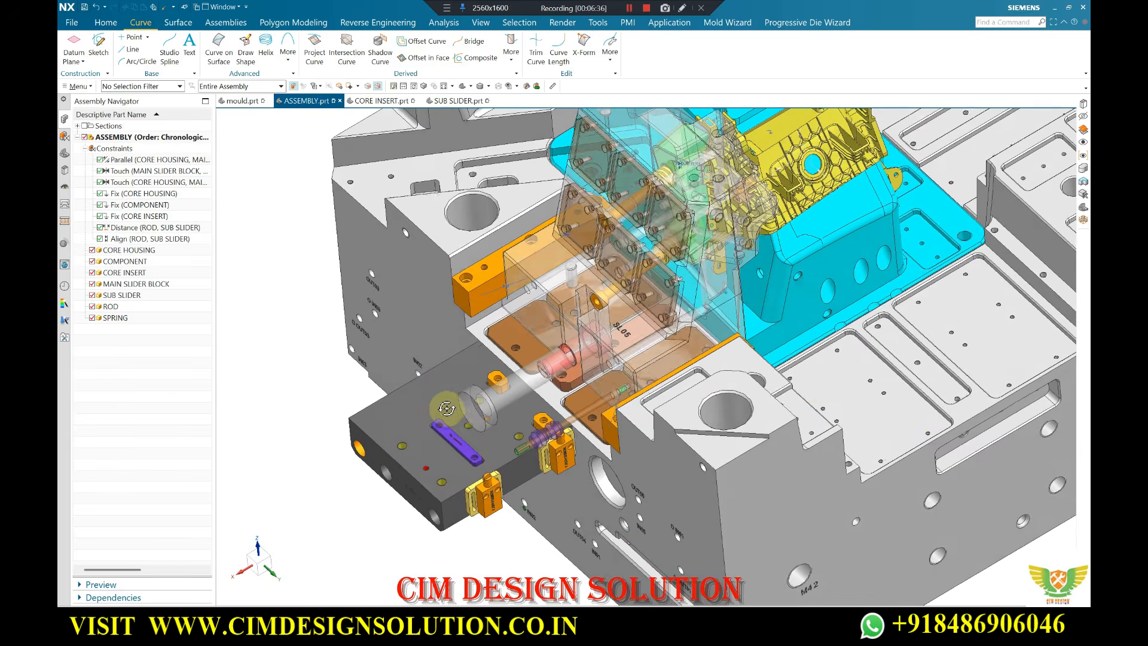
middle_click_drag(447, 409, 447, 406)
left_click(557, 85)
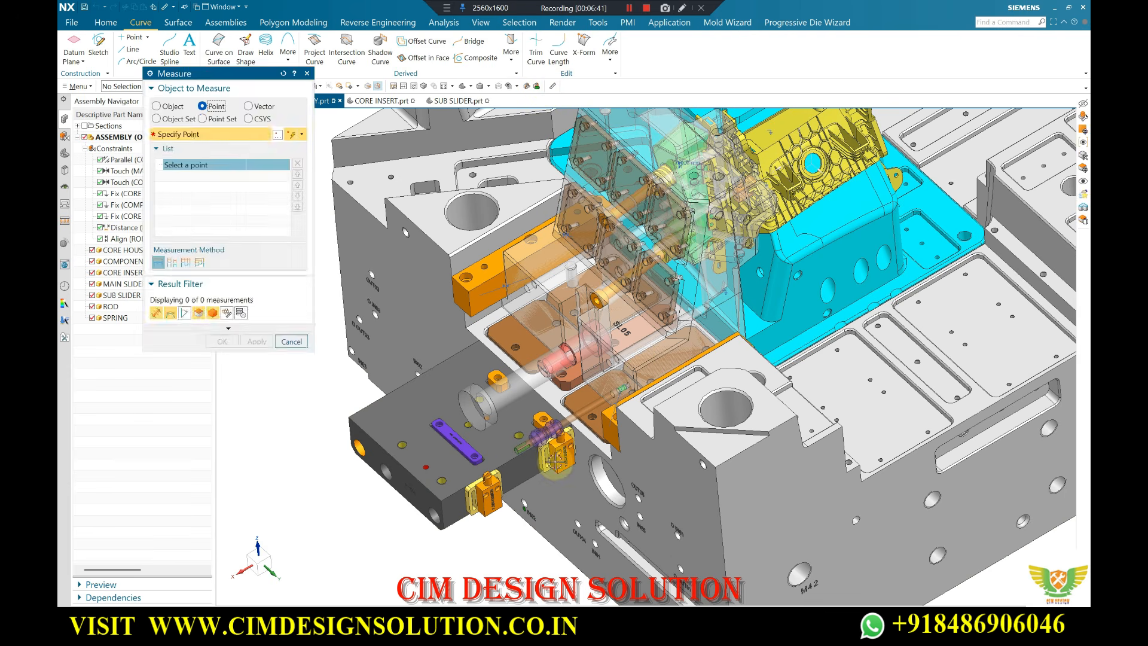
scroll(556, 454, "up", 5)
scroll(579, 412, "down", 4)
scroll(579, 412, "up", 2)
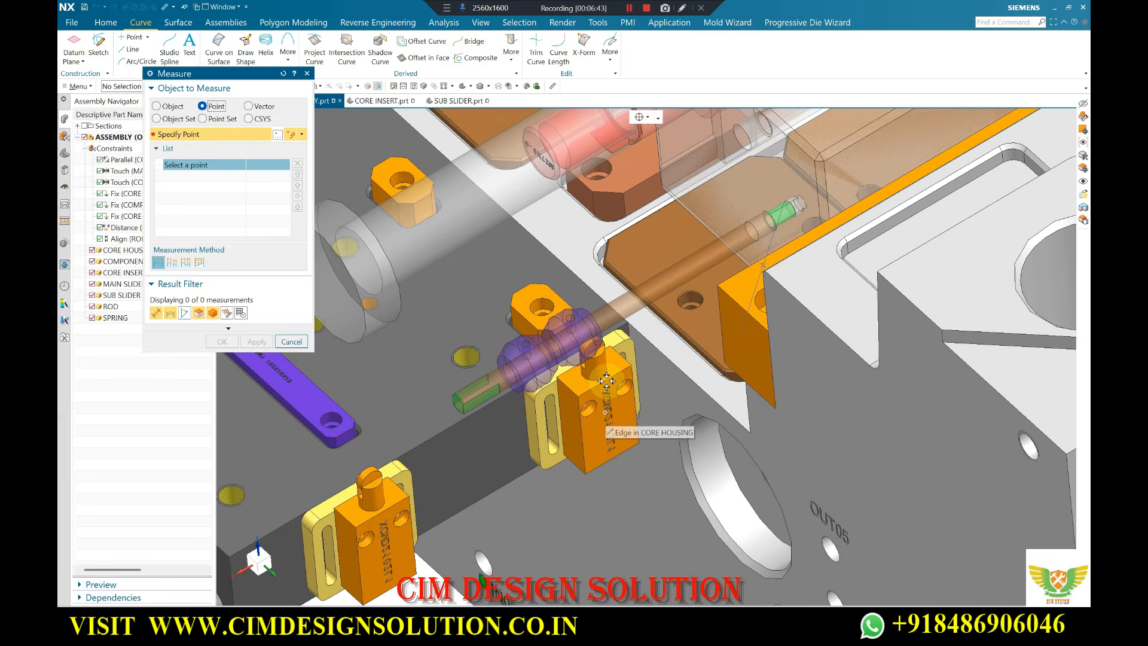
scroll(627, 412, "up", 2)
scroll(627, 413, "down", 2)
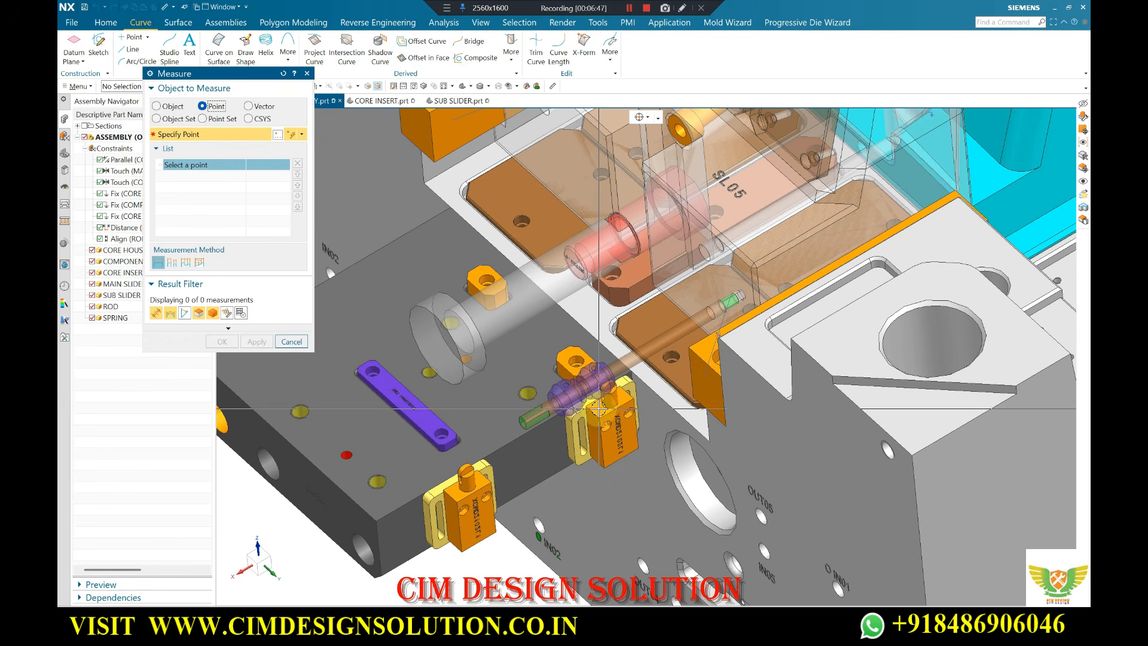
scroll(596, 388, "up", 4)
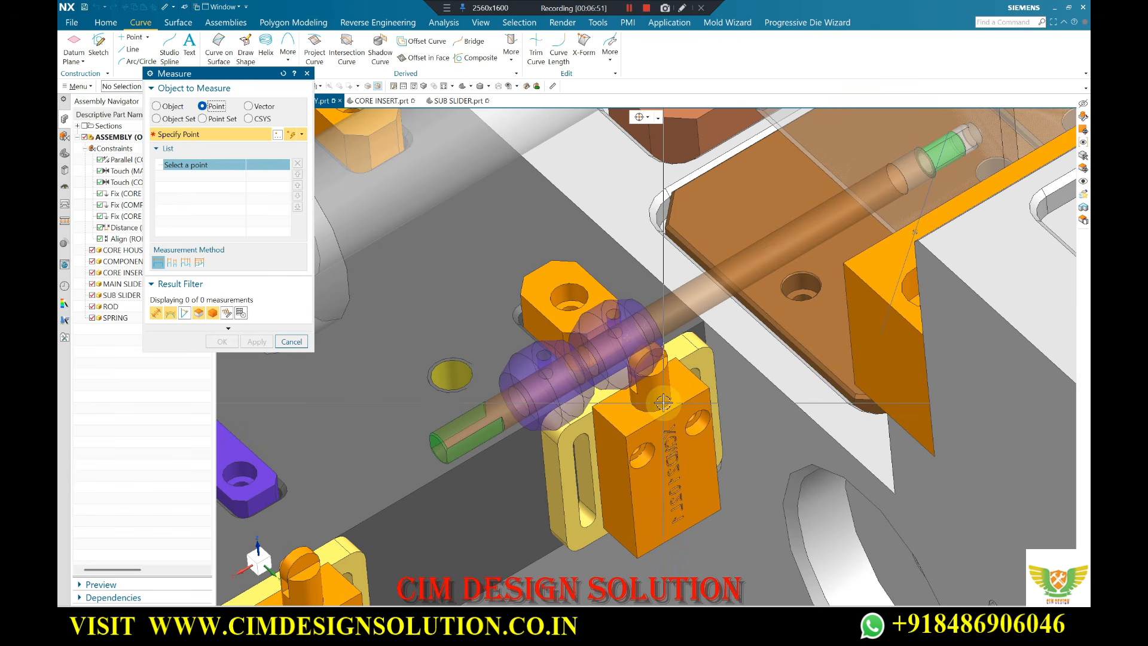
scroll(662, 403, "down", 3)
scroll(661, 404, "up", 2)
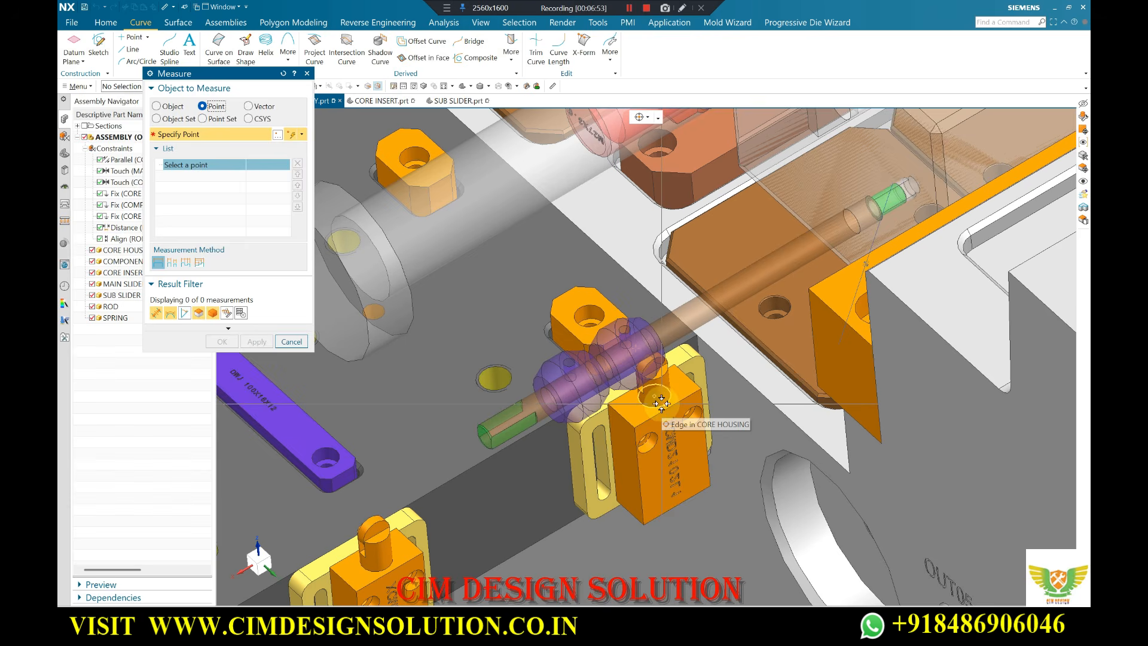
scroll(661, 403, "down", 3)
scroll(499, 477, "up", 3)
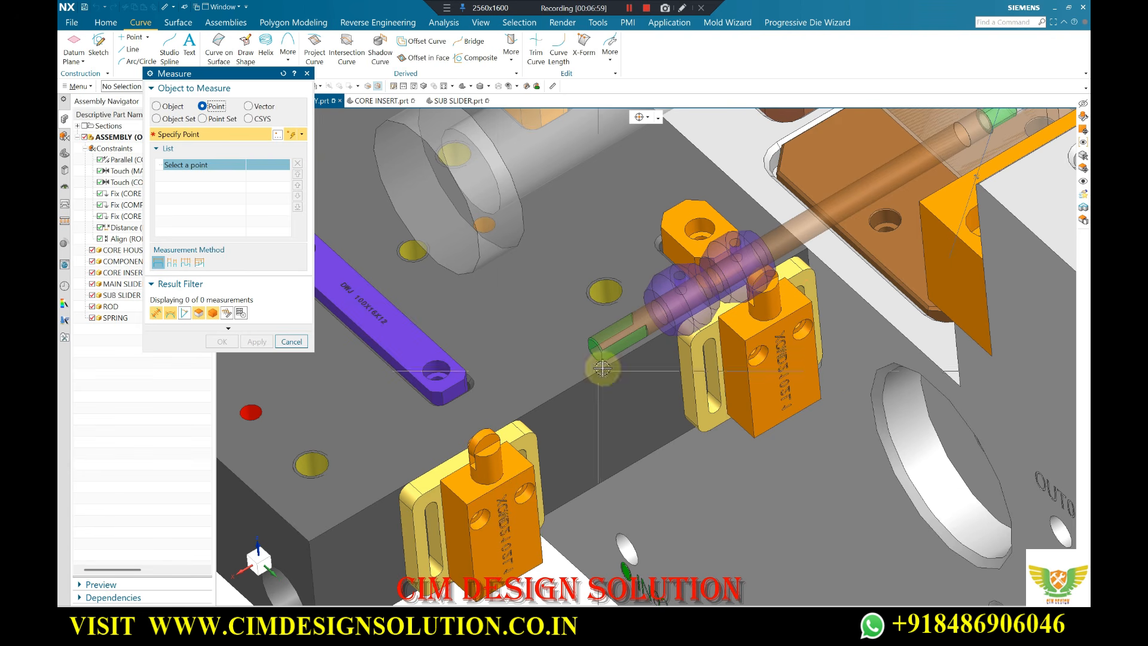
scroll(602, 369, "down", 2)
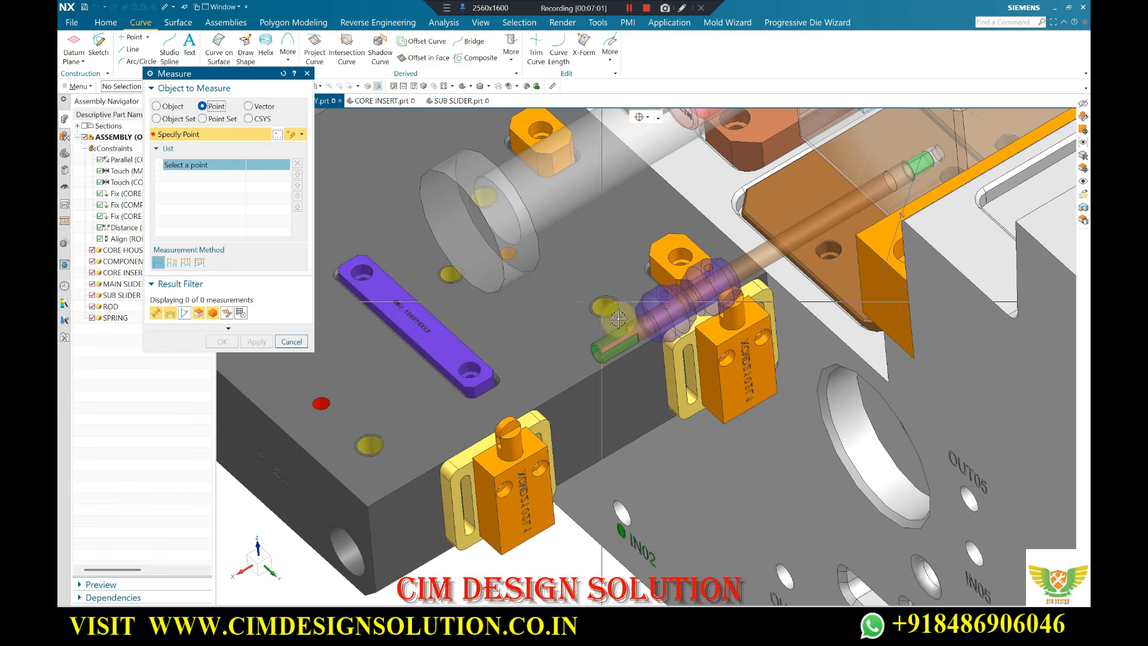
Measure the projected distance along the X vector from the rod's purple collar to the outer limit switch's plunger.
scroll(619, 320, "up", 2)
left_click(663, 277)
scroll(376, 509, "up", 2)
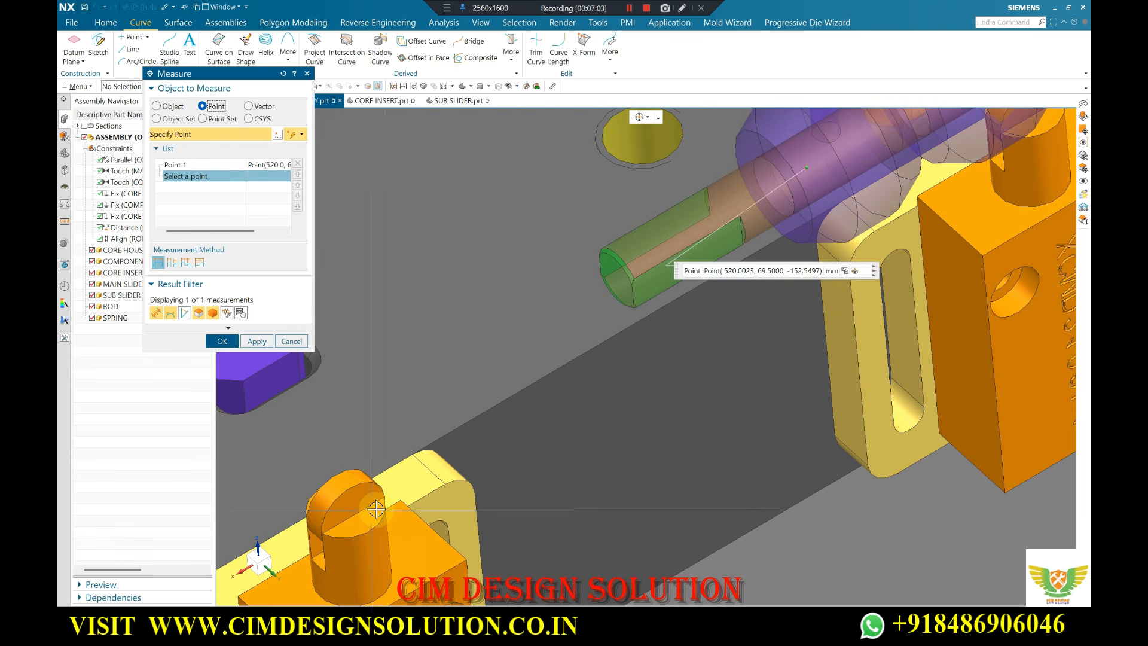
left_click(384, 499)
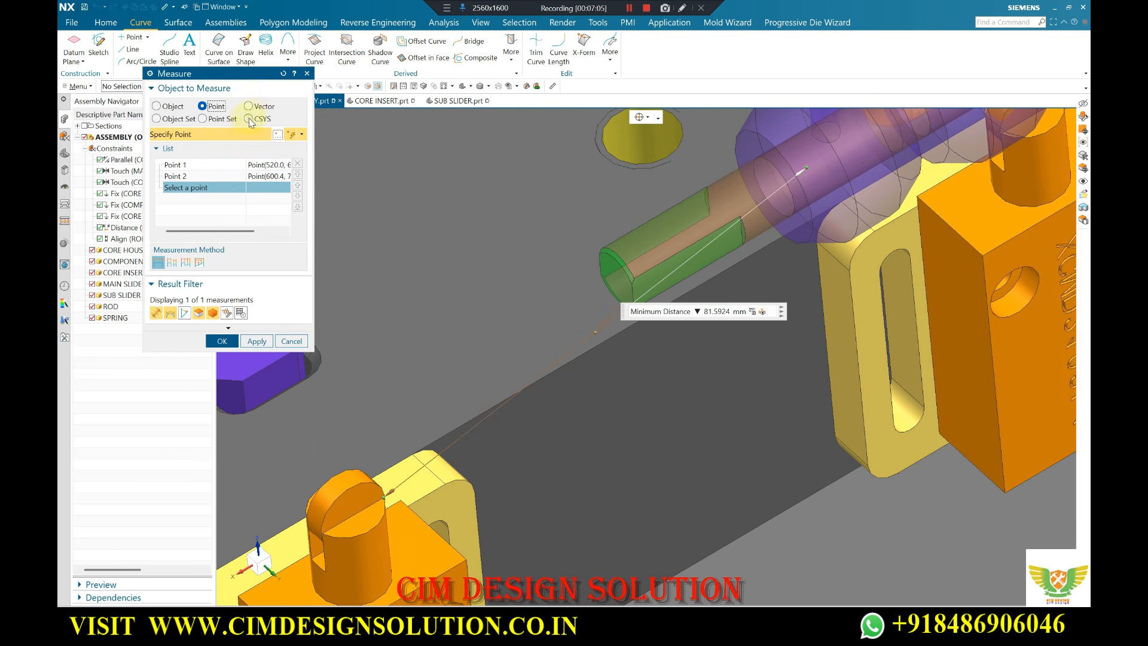
left_click(629, 367)
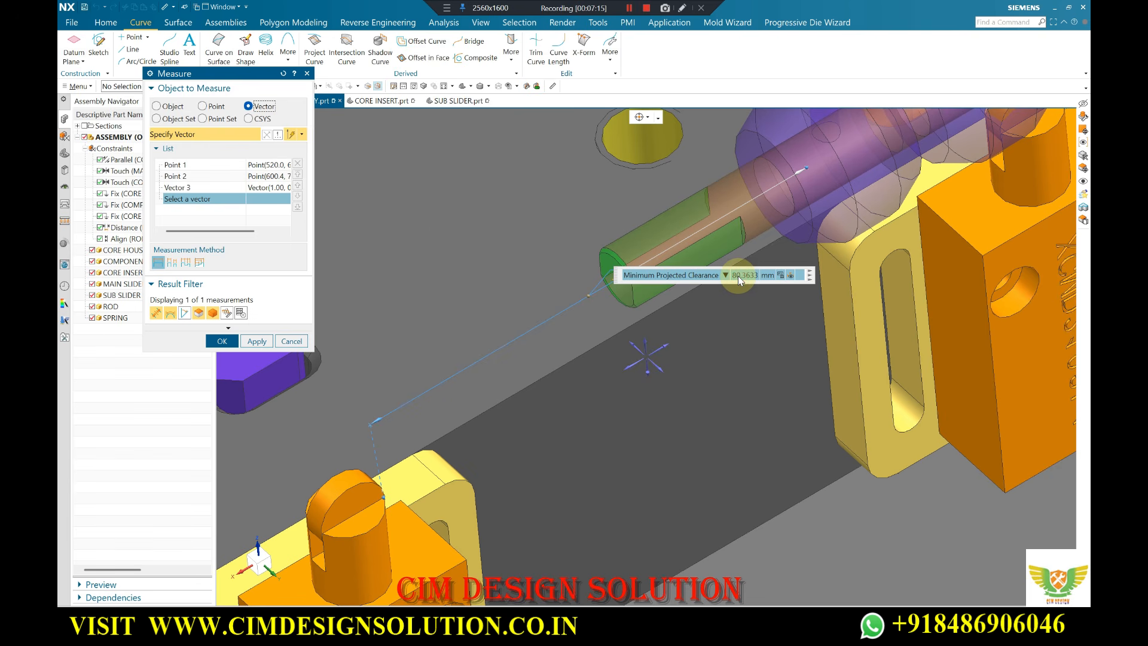
left_click(222, 340)
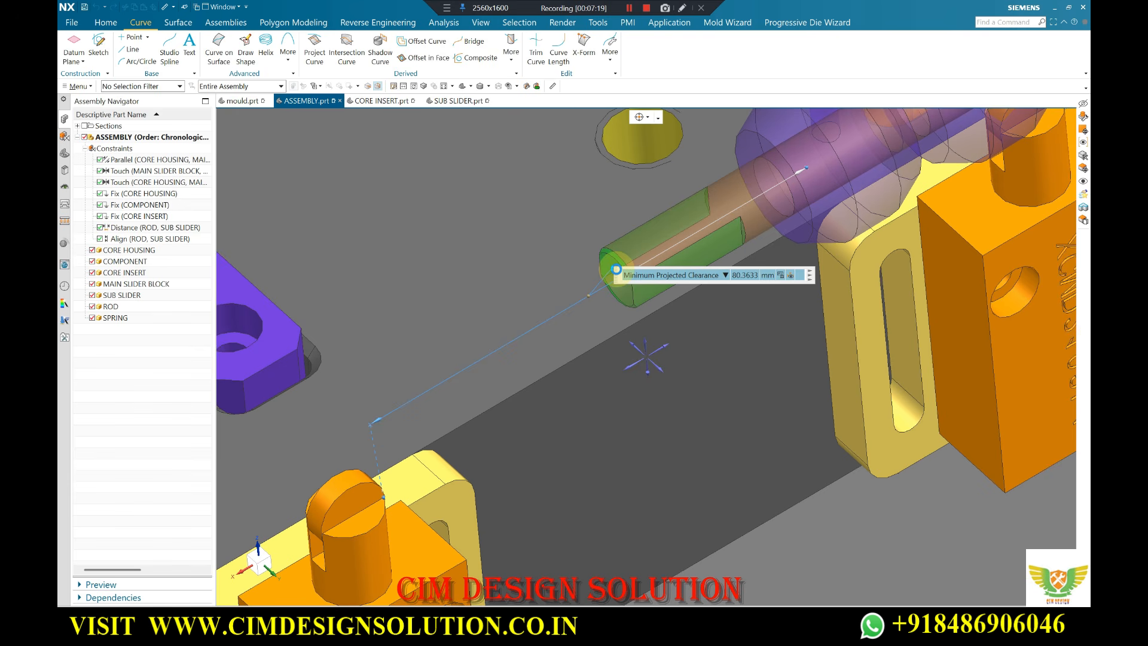
Examine how the sub slider, its springs and rods sit inside the transparent main slider beside the core insert and component.
scroll(613, 274, "down", 1)
scroll(657, 335, "down", 8)
middle_click_drag(663, 341, 684, 411)
scroll(748, 406, "down", 2)
scroll(694, 326, "up", 8)
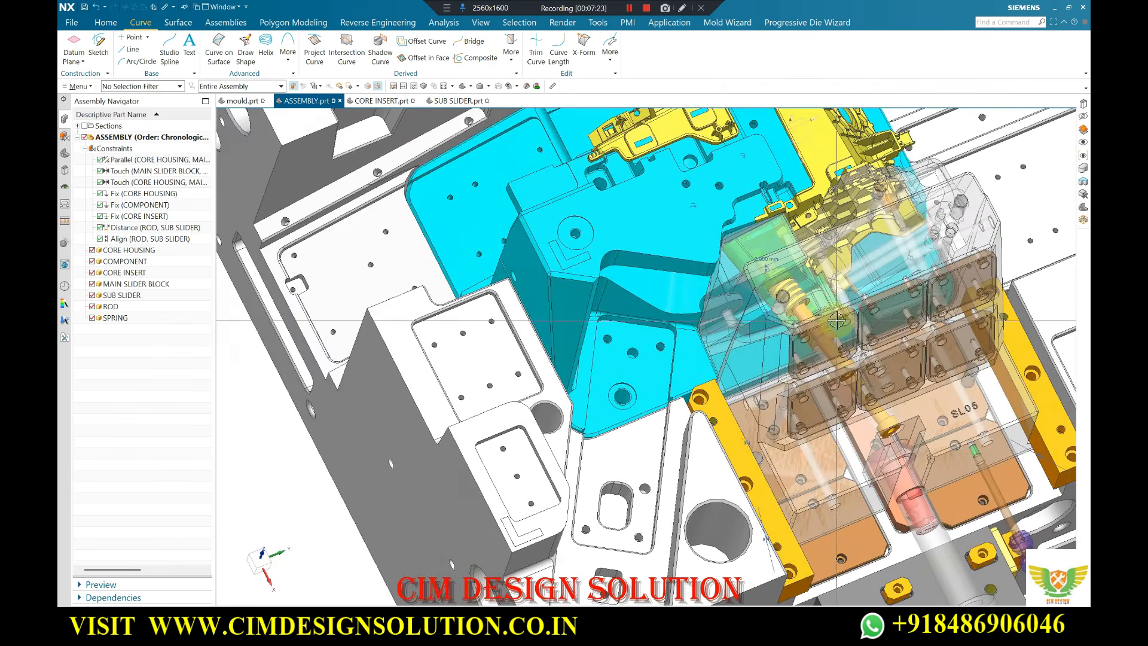
middle_click_drag(683, 362, 746, 392)
scroll(709, 305, "down", 3)
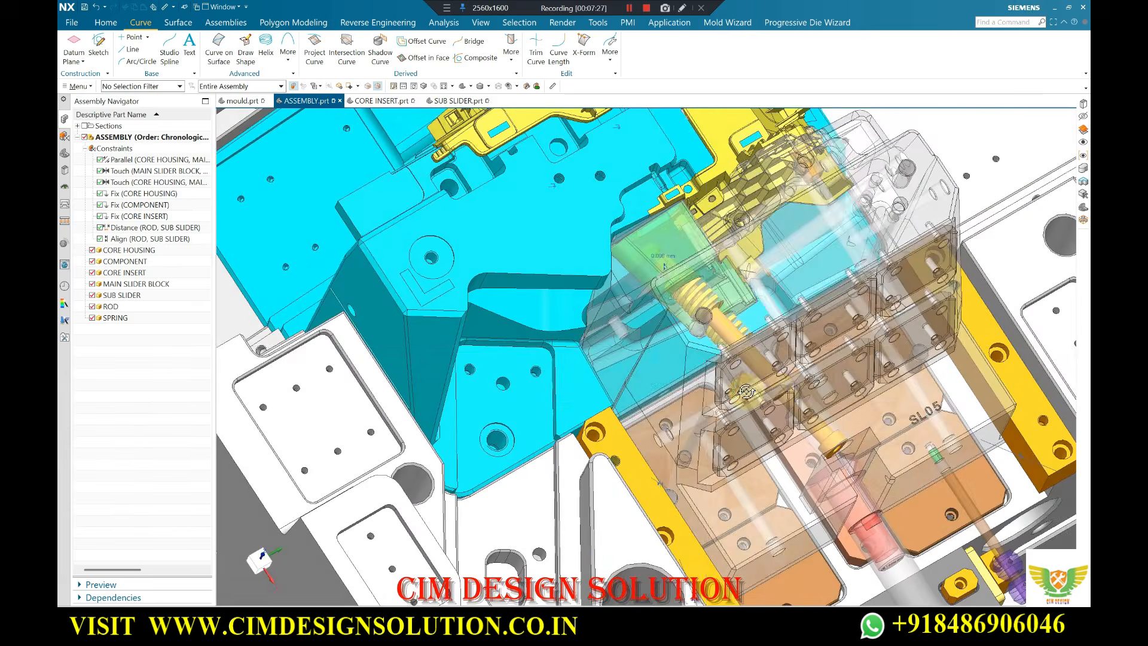
scroll(676, 296, "up", 2)
scroll(688, 326, "down", 4)
Review the complete slider mechanism from above, including the rod heads, guide rails, and the cylinder's coupling to the main slider.
middle_click_drag(732, 332, 671, 415)
scroll(700, 392, "up", 3)
scroll(704, 403, "up", 2)
scroll(689, 387, "down", 4)
scroll(686, 401, "up", 1)
scroll(684, 406, "down", 1)
scroll(664, 388, "down", 4)
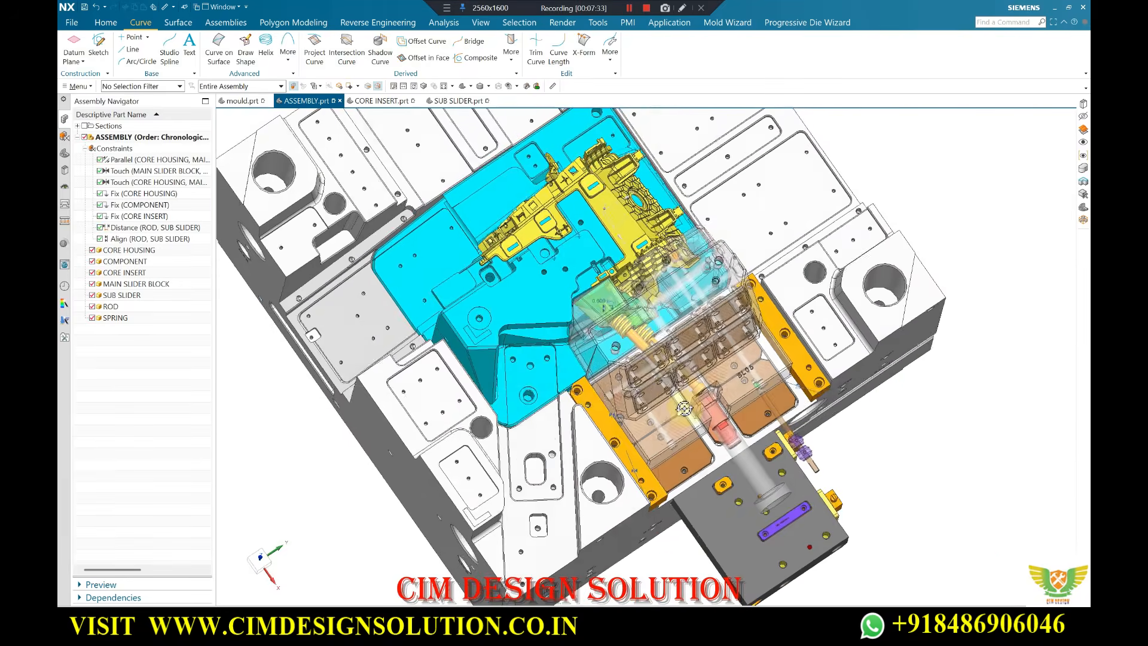
scroll(637, 338, "up", 6)
scroll(634, 330, "down", 3)
scroll(635, 359, "up", 4)
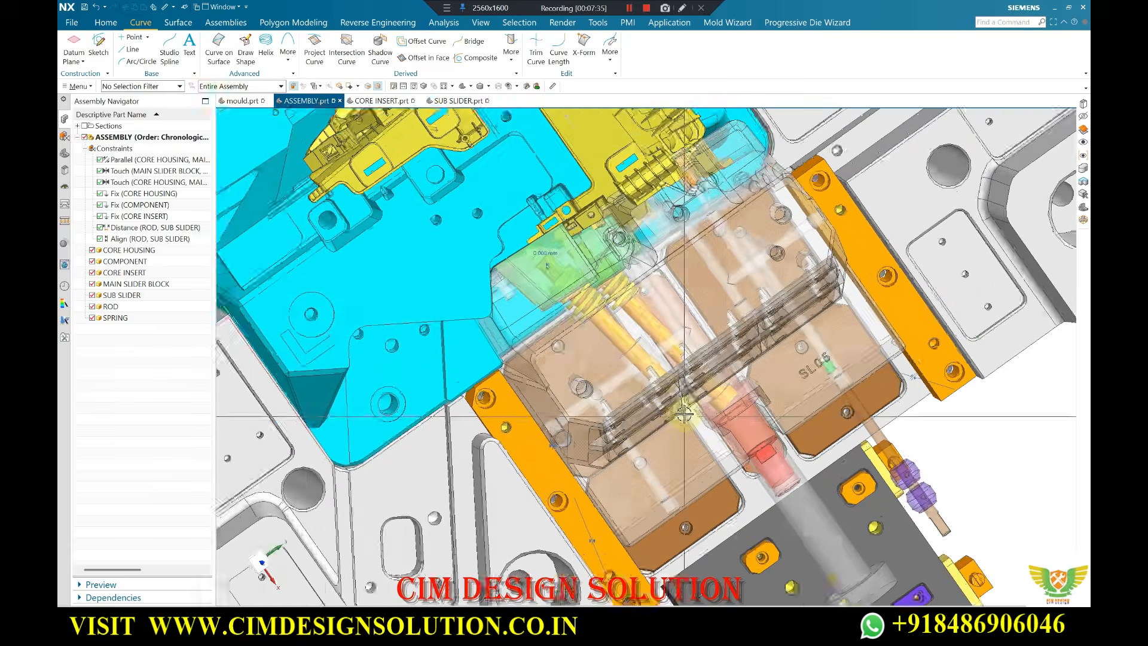
scroll(635, 371, "down", 3)
middle_click_drag(635, 371, 795, 445)
scroll(786, 329, "up", 3)
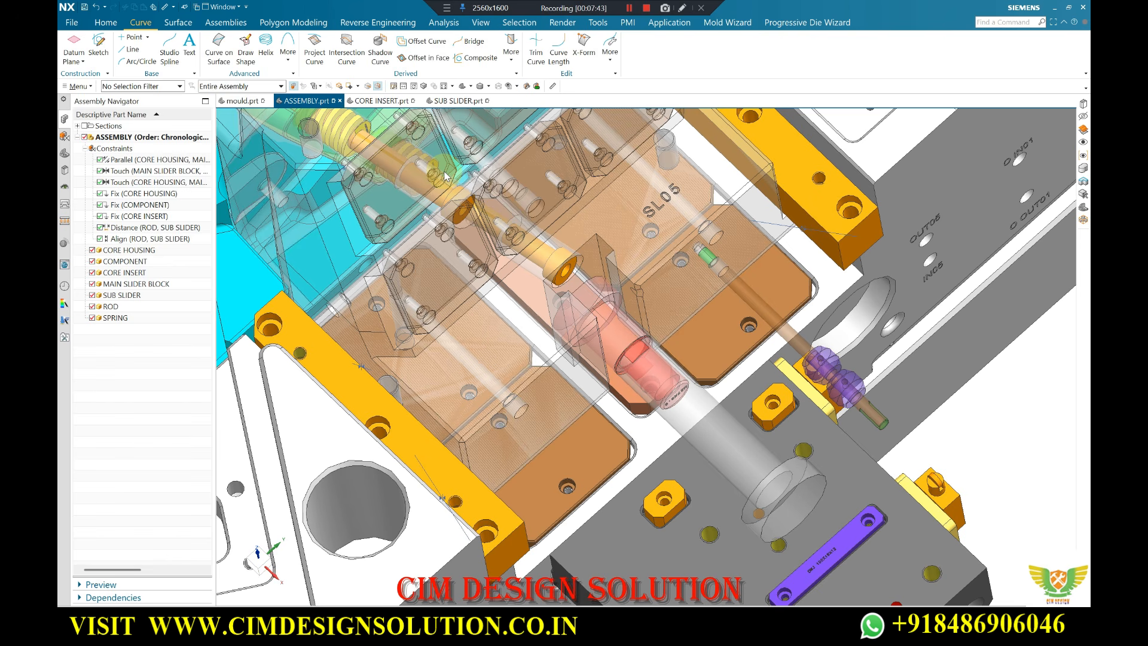
Measure the projected clearance along the X vector between the main slider's rear face and the facing side of the orange stopper.
left_click(158, 107)
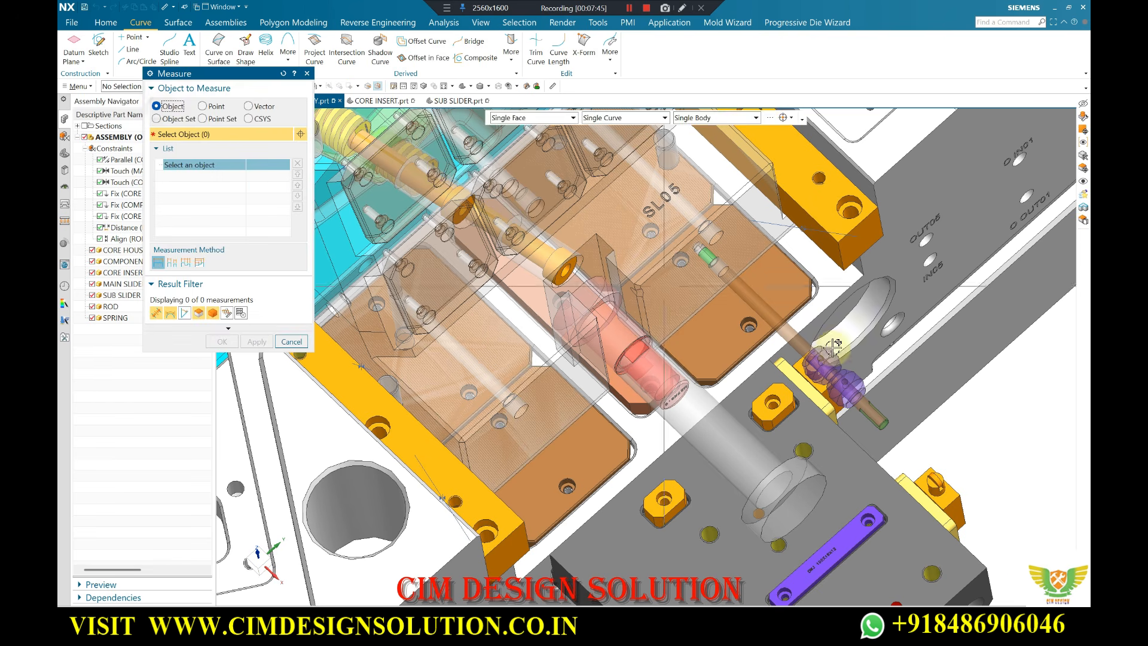
scroll(844, 353, "up", 3)
left_click(562, 256)
scroll(674, 422, "up", 3)
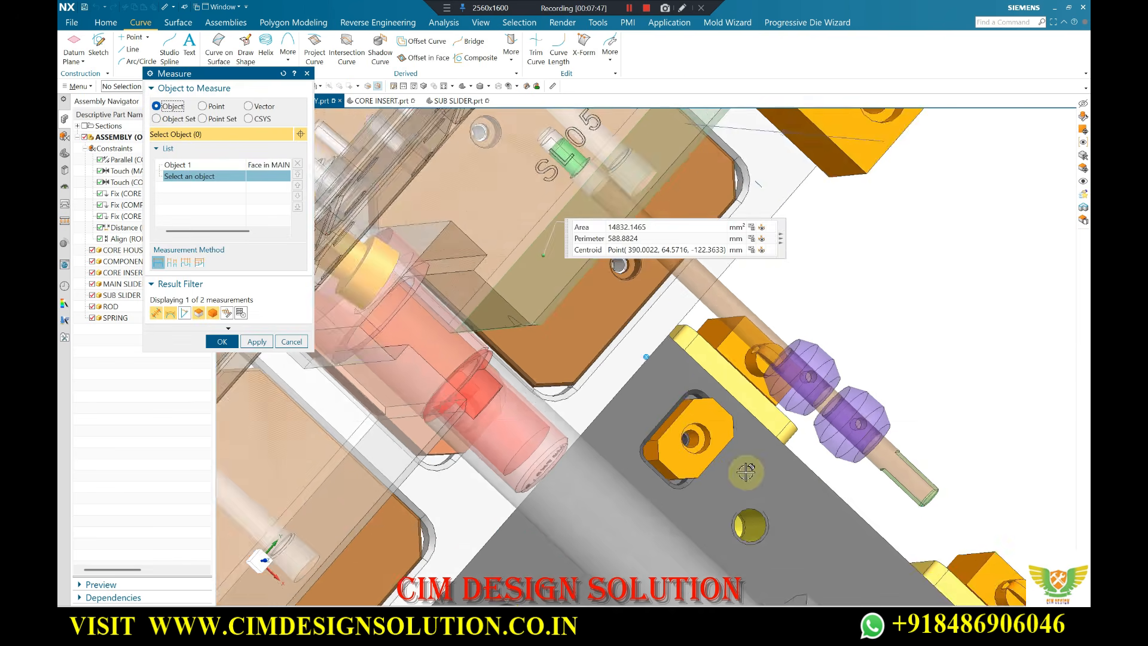
left_click(674, 409)
left_click(249, 106)
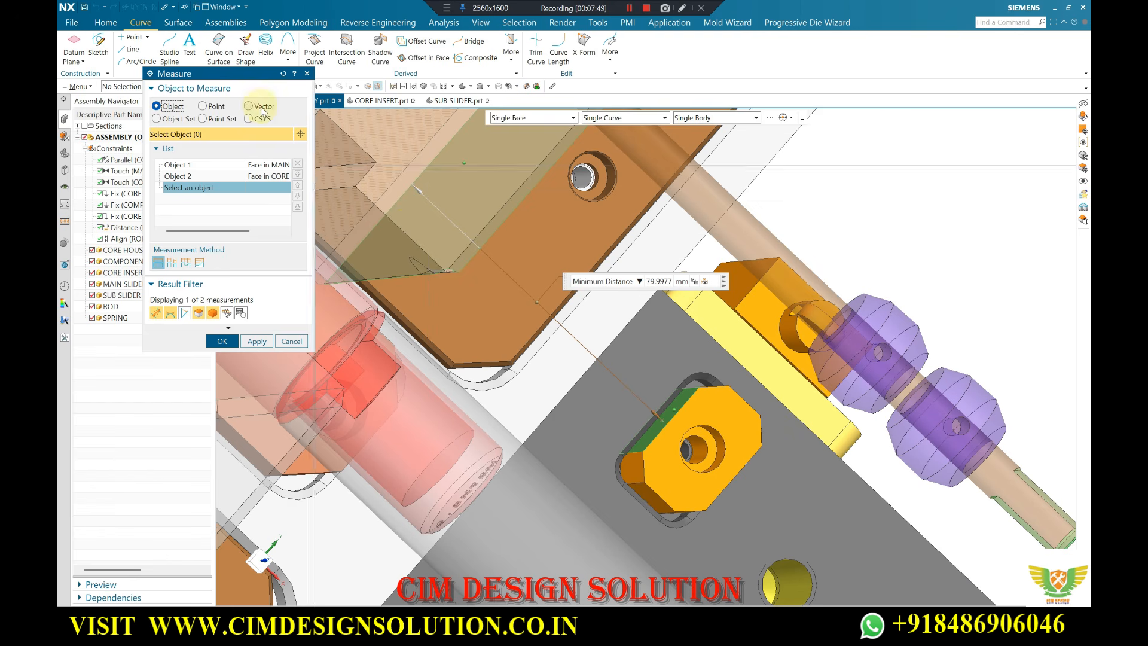
left_click(662, 358)
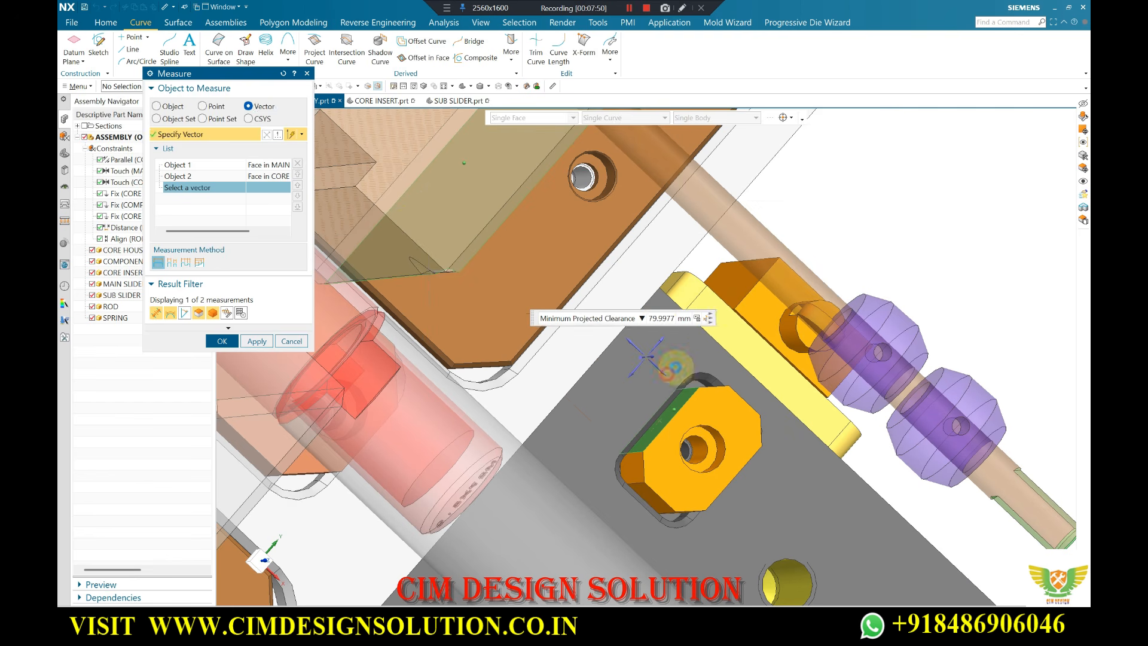
left_click(660, 324)
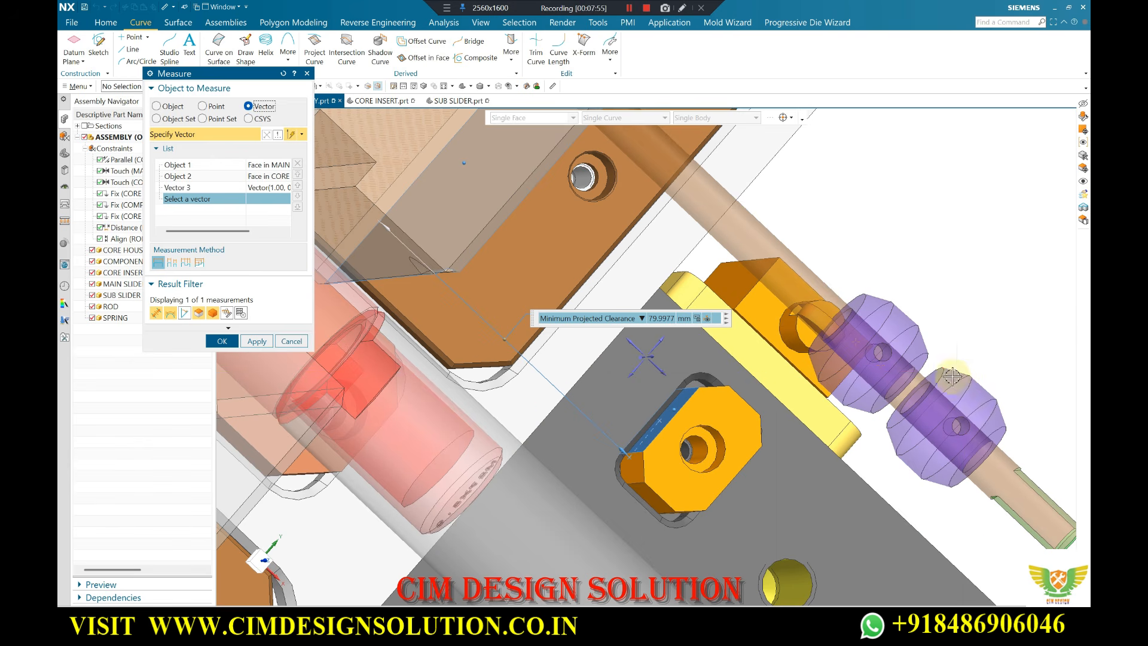
left_click(290, 341)
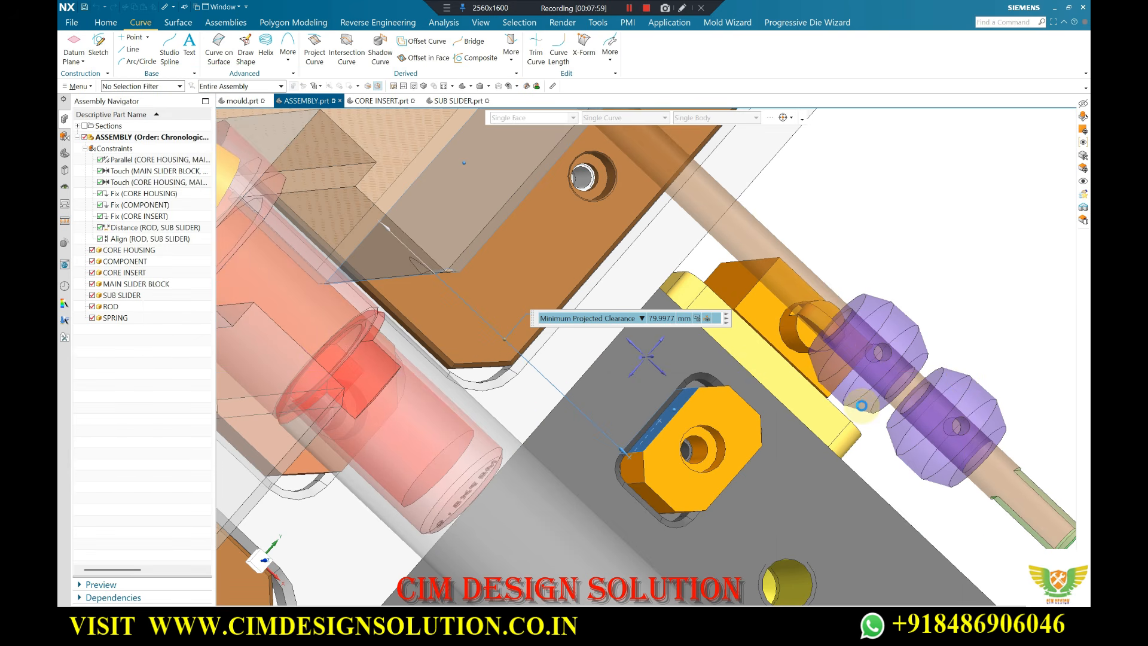
Examine how the main slider, sub slider, springs and cylinder sit together in the core housing, from close up to the whole mould.
scroll(861, 405, "down", 6)
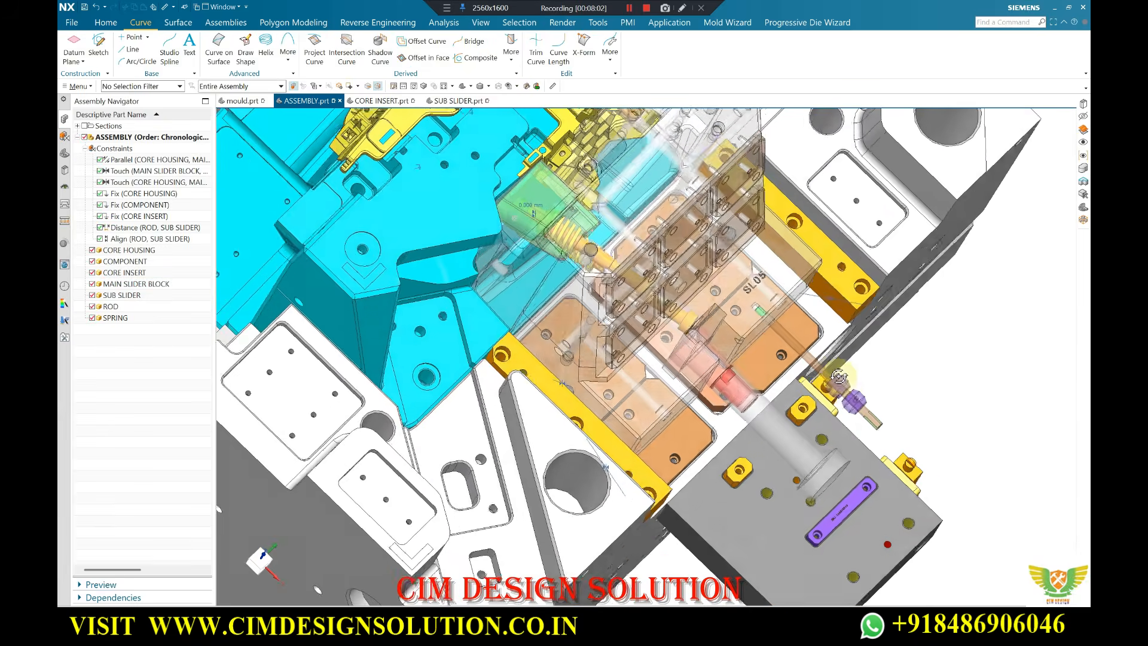
middle_click_drag(839, 376, 735, 385)
scroll(784, 375, "down", 2)
scroll(616, 335, "up", 2)
middle_click_drag(616, 335, 620, 291)
scroll(616, 290, "up", 3)
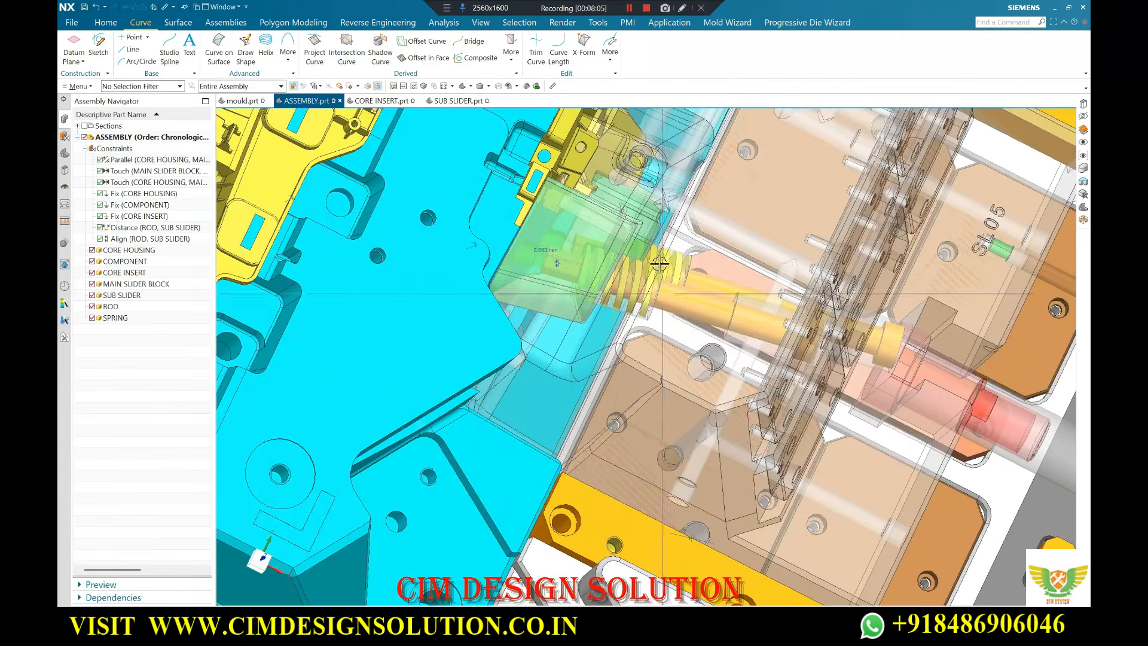
scroll(664, 352, "down", 2)
middle_click_drag(666, 353, 665, 341)
scroll(665, 341, "down", 1)
middle_click_drag(761, 412, 571, 302)
scroll(731, 376, "down", 1)
scroll(657, 368, "down", 3)
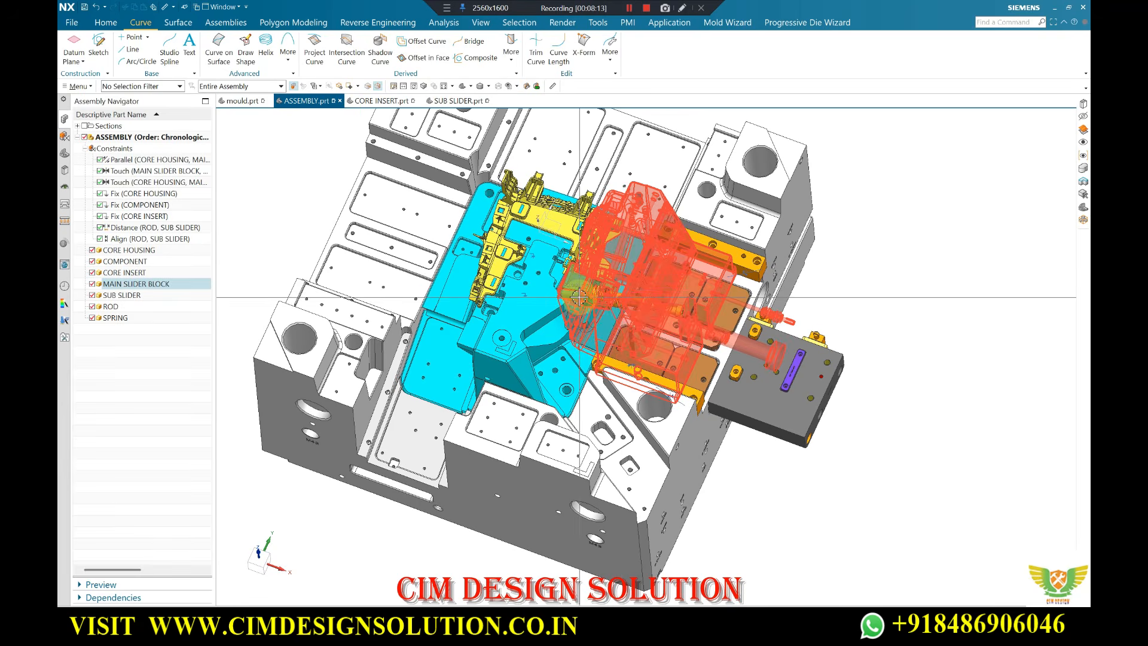
Hide the core housing, component and core insert in the assembly.
left_click(92, 250)
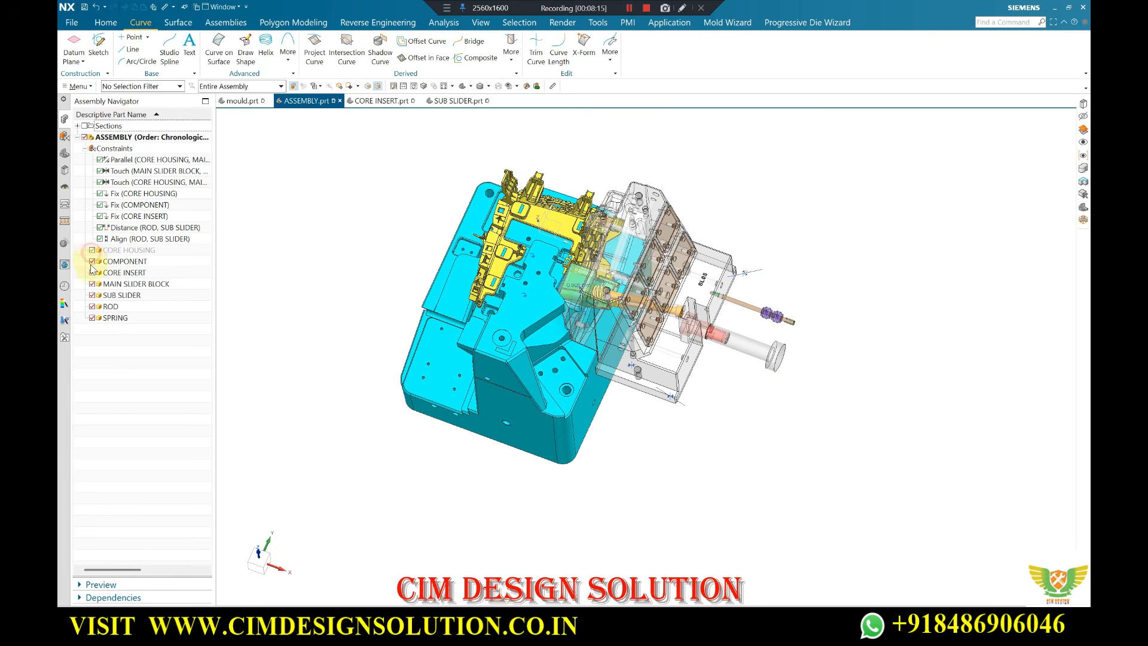
left_click(92, 261)
left_click(92, 272)
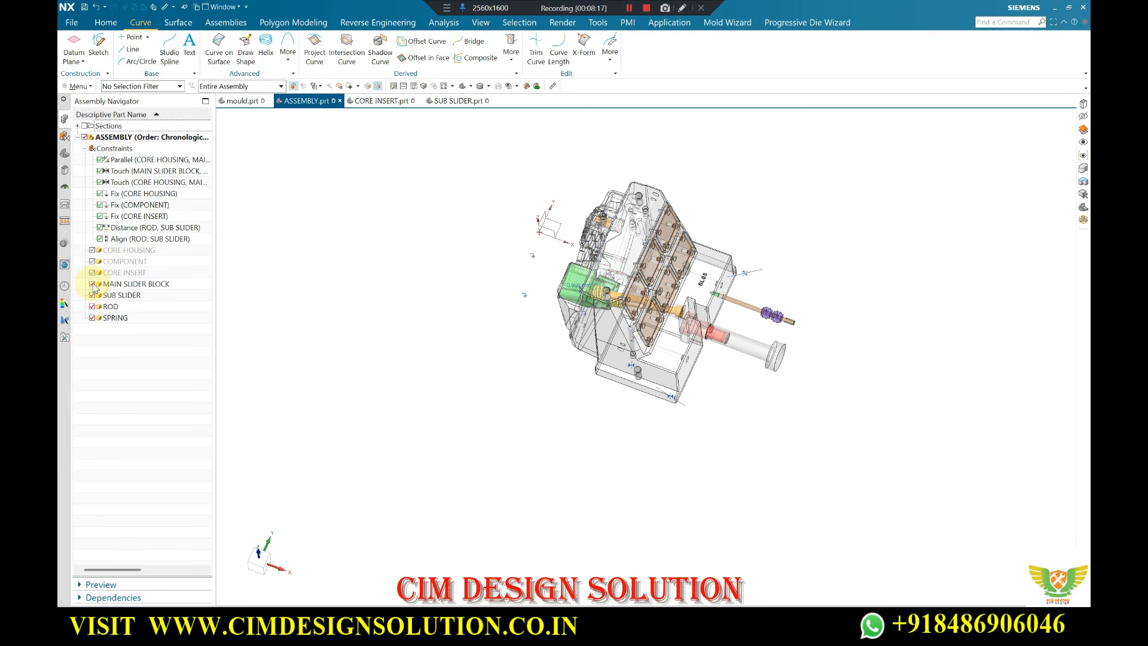
middle_click_drag(697, 365, 664, 358)
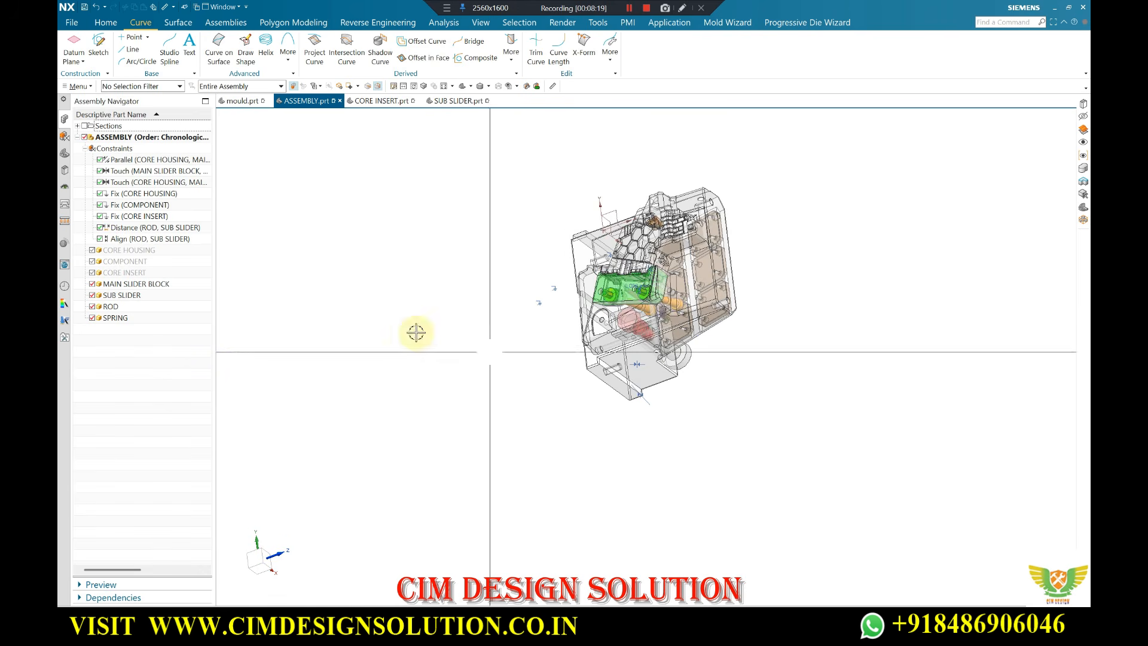
Highlight the main slider block and the sub slider in turn, and view the sub slider from its front face.
left_click(135, 283)
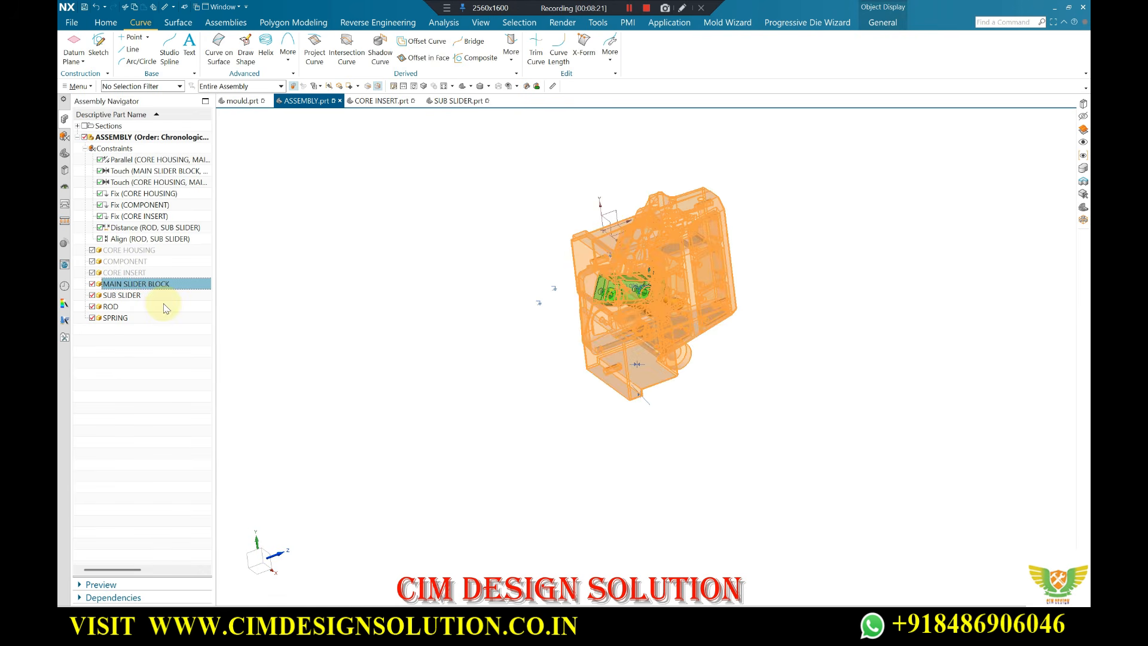
left_click(137, 296)
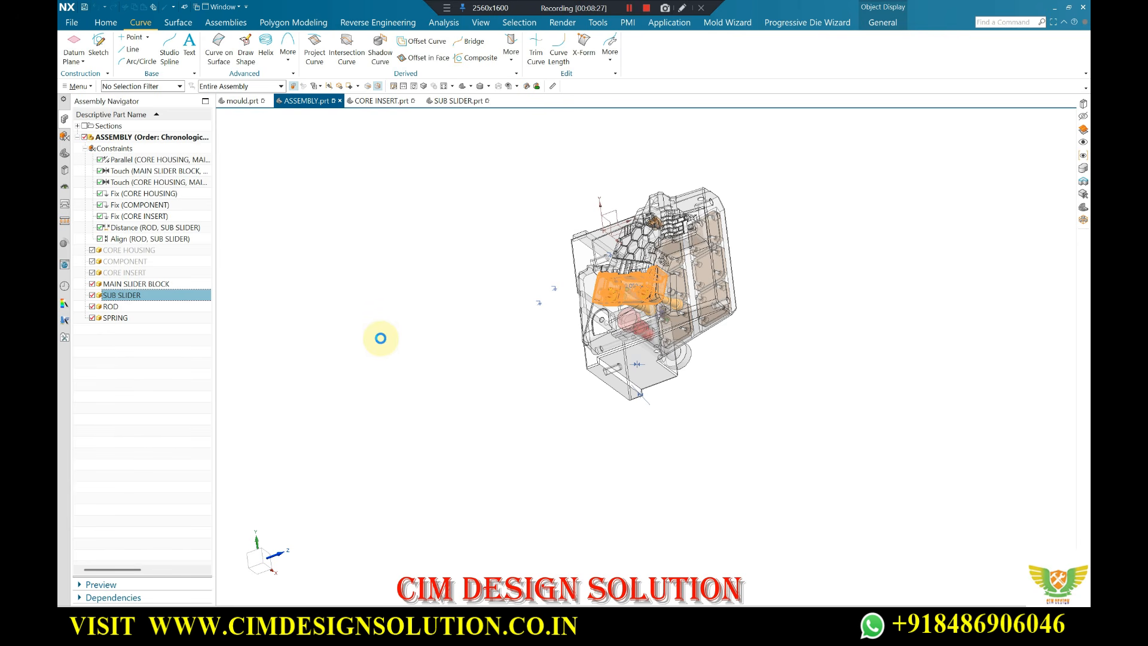
middle_click(469, 357)
middle_click_drag(609, 357, 697, 377)
scroll(707, 327, "up", 3)
middle_click_drag(707, 328, 610, 377)
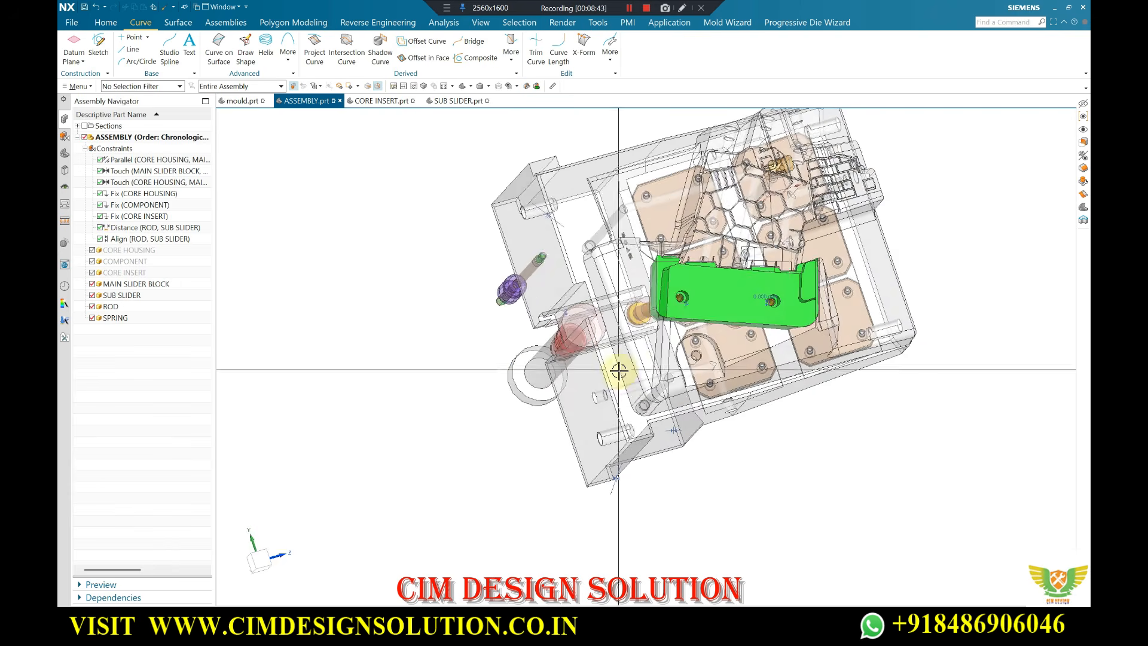
middle_click_drag(925, 366, 917, 367)
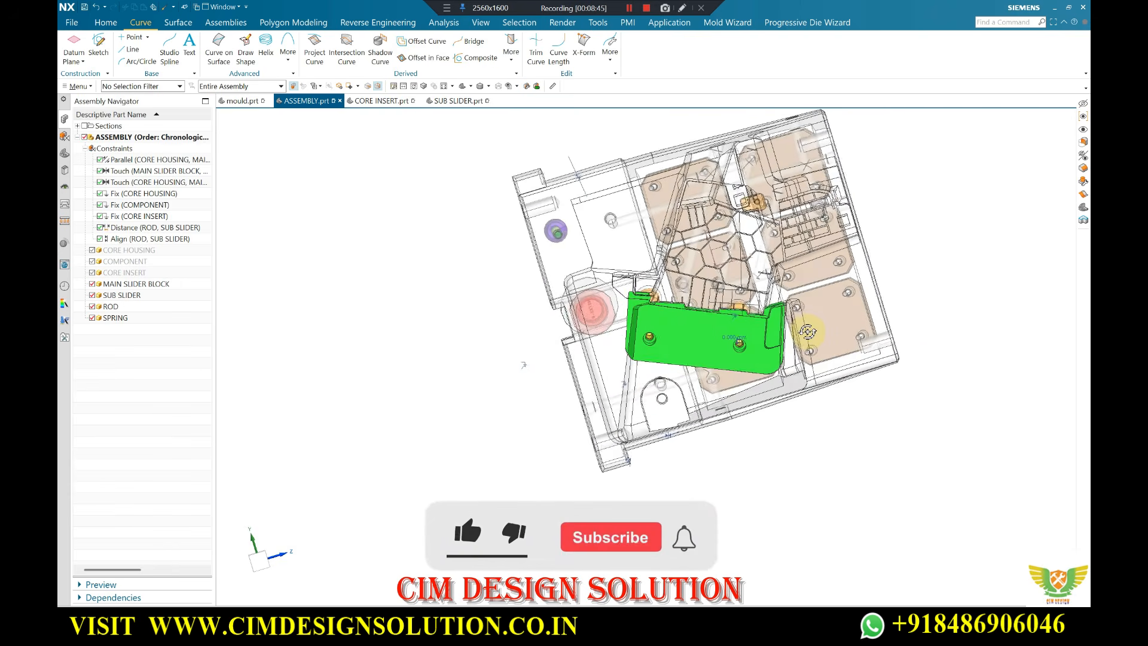
Examine the sub slider's front face, its two rod holes and the recessed corner at one end.
scroll(758, 328, "up", 5)
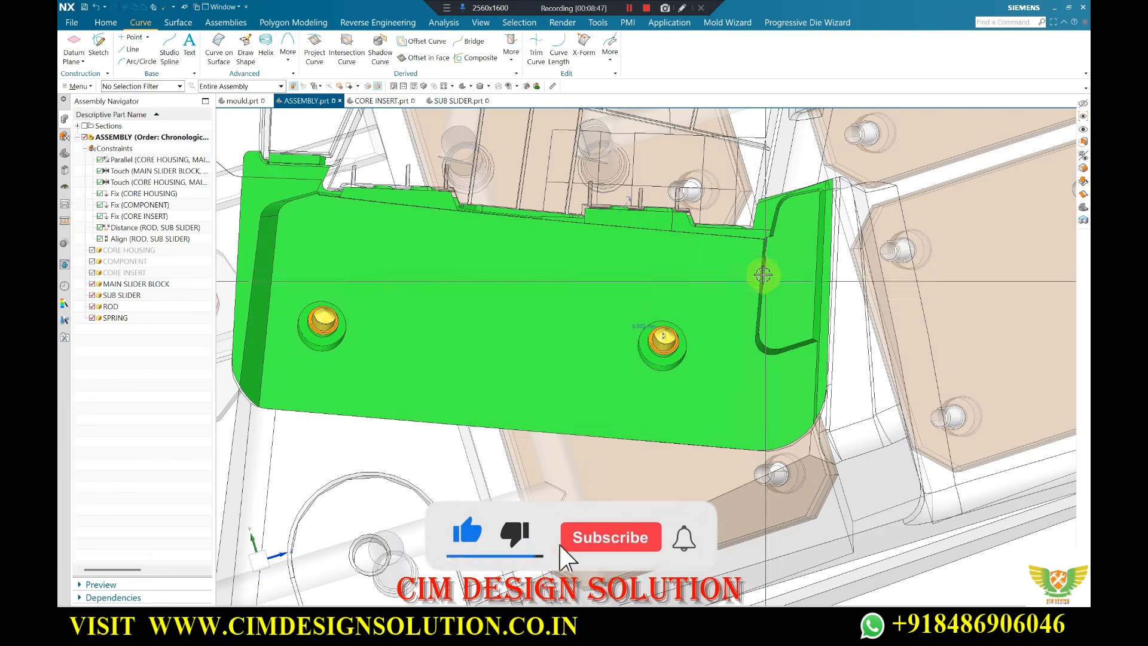
scroll(760, 299, "up", 3)
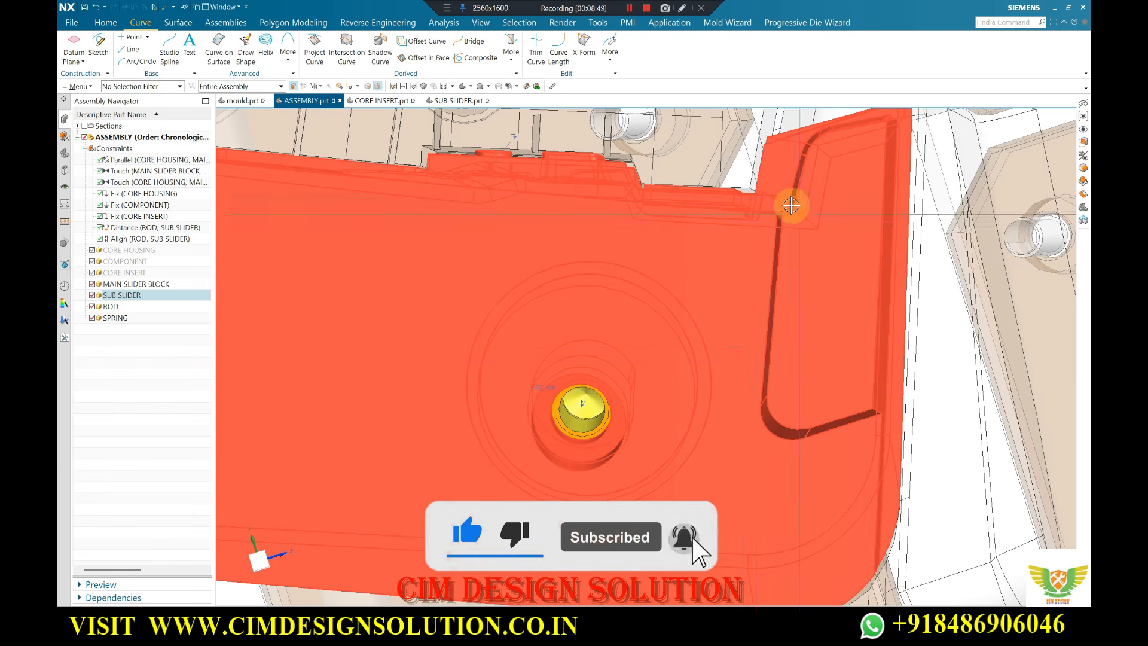
scroll(780, 385, "down", 3)
middle_click_drag(784, 398, 799, 404)
scroll(800, 405, "down", 2)
scroll(882, 446, "up", 2)
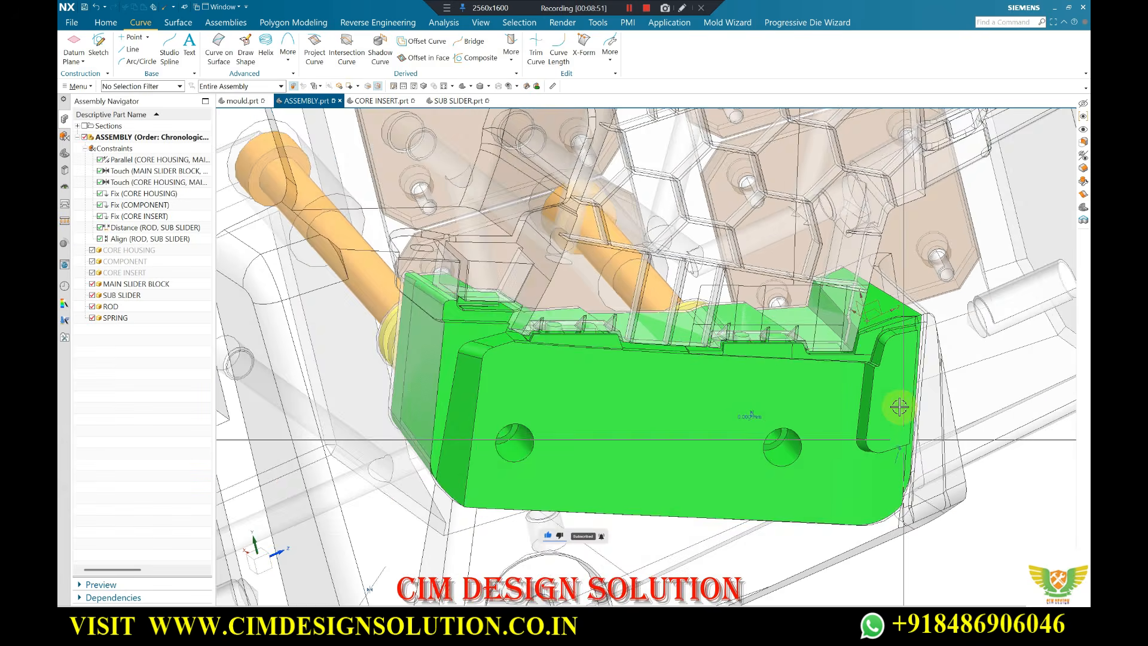
scroll(825, 436, "down", 2)
scroll(835, 433, "down", 2)
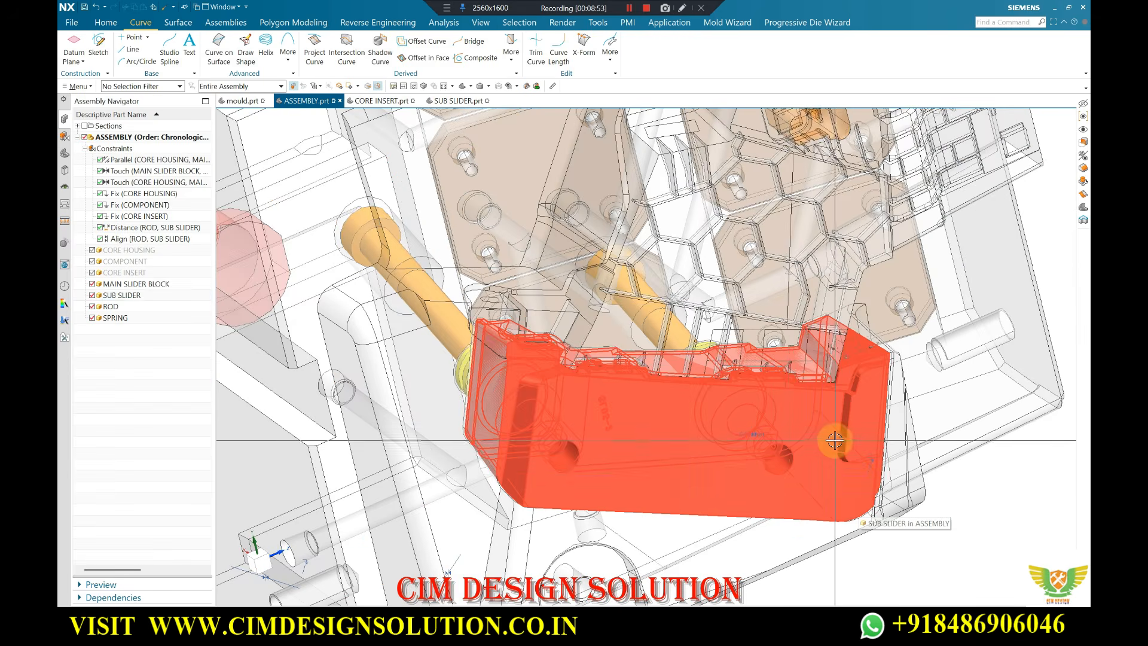
Examine the stepped edge at the sub slider's other end and the rod and spring seated behind it.
scroll(725, 479, "down", 3)
middle_click_drag(712, 466, 666, 418)
scroll(640, 377, "up", 3)
scroll(619, 377, "down", 2)
middle_click_drag(619, 377, 600, 370)
scroll(512, 359, "up", 3)
scroll(547, 348, "down", 3)
scroll(598, 377, "up", 5)
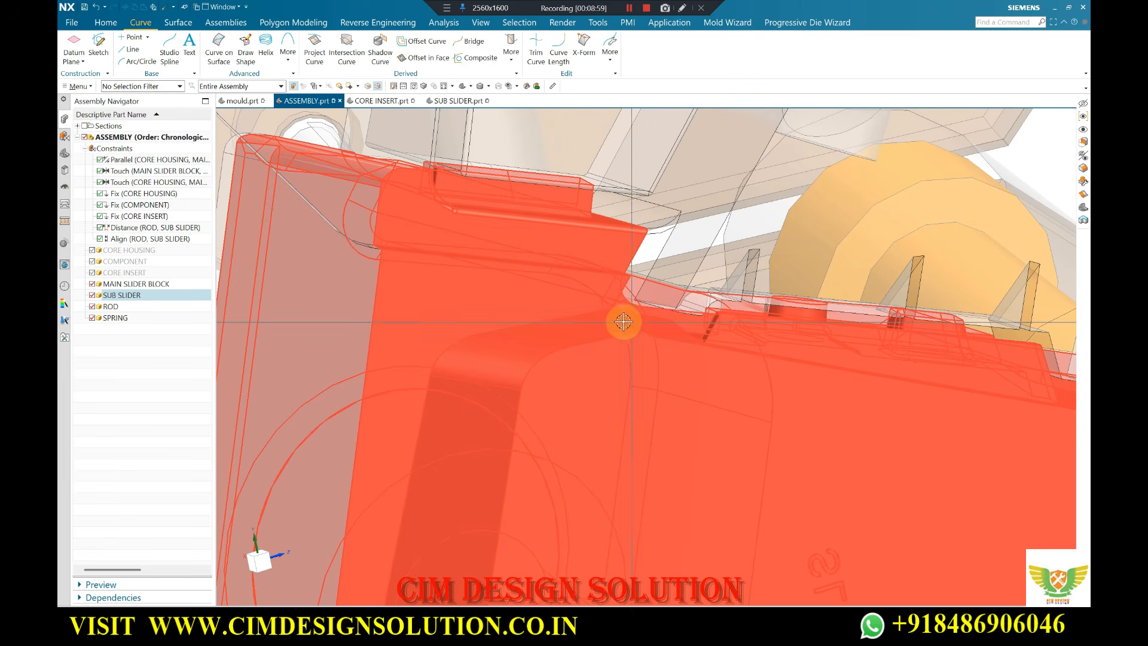
scroll(458, 299, "down", 3)
scroll(487, 313, "up", 2)
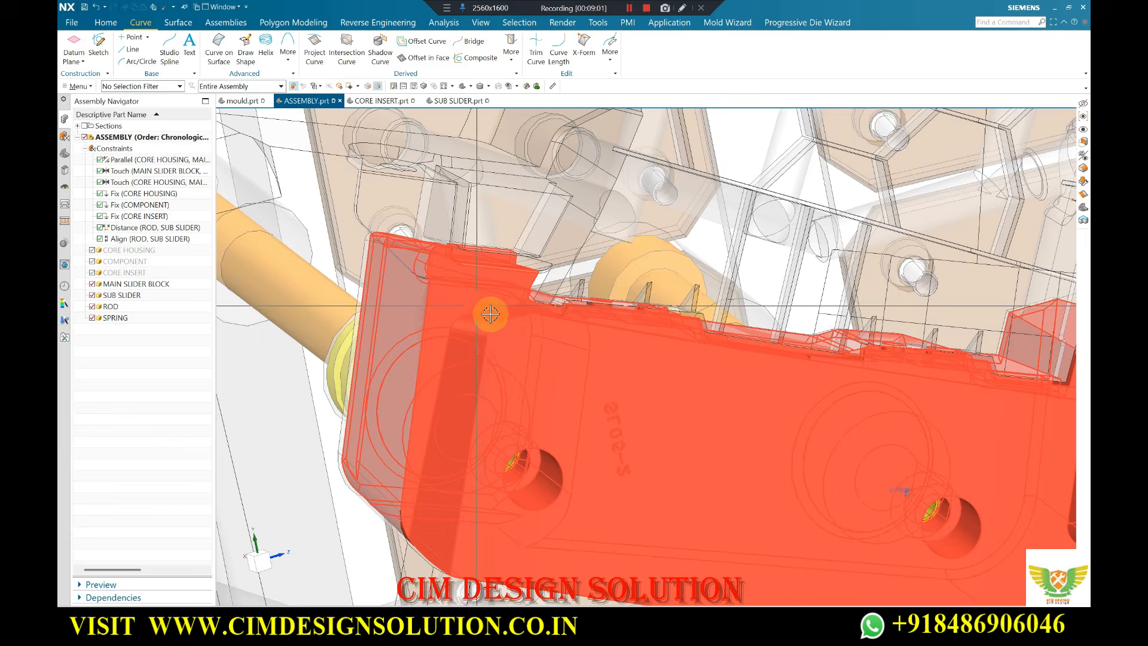
scroll(523, 331, "down", 2)
middle_click_drag(515, 341, 442, 349)
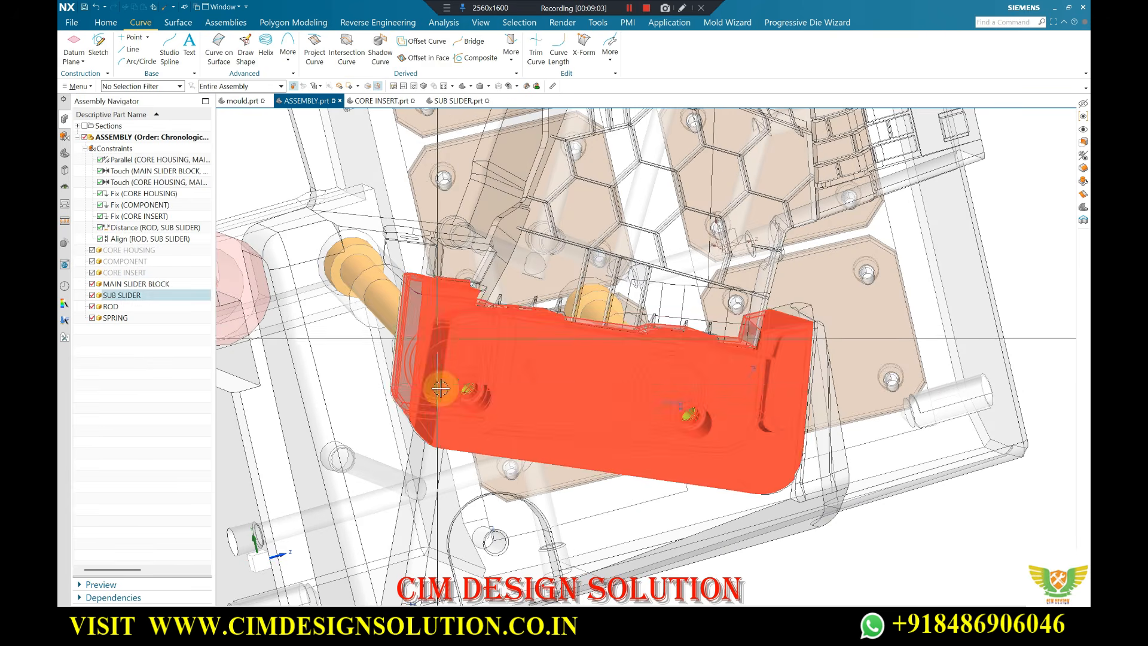
middle_click_drag(440, 388, 512, 393)
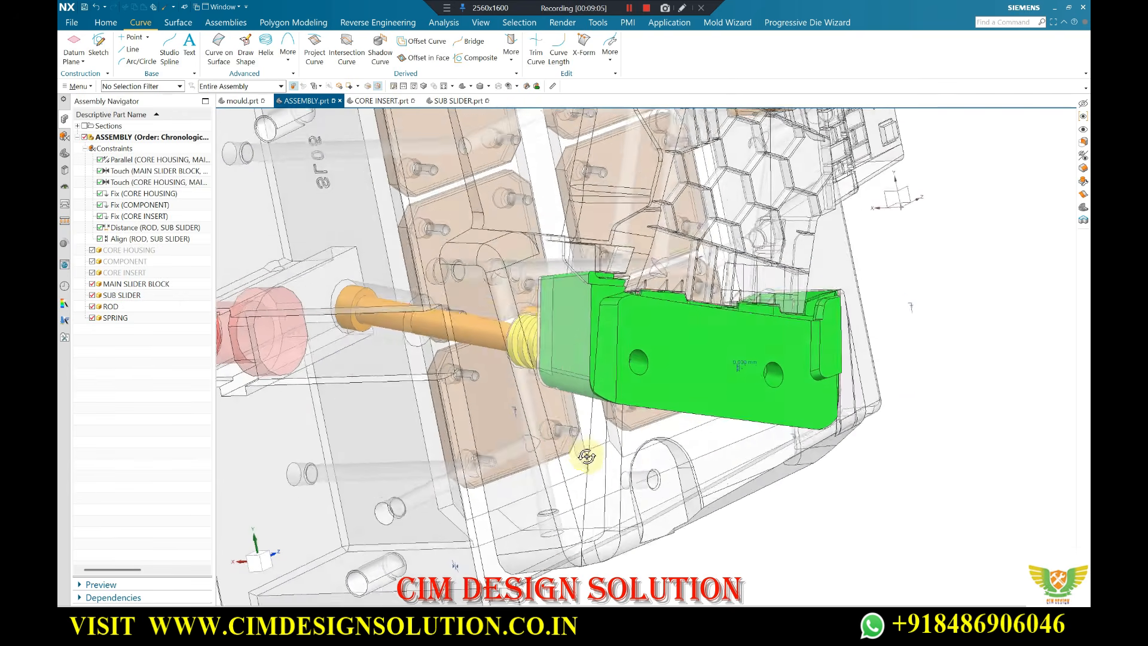
middle_click_drag(596, 469, 576, 458)
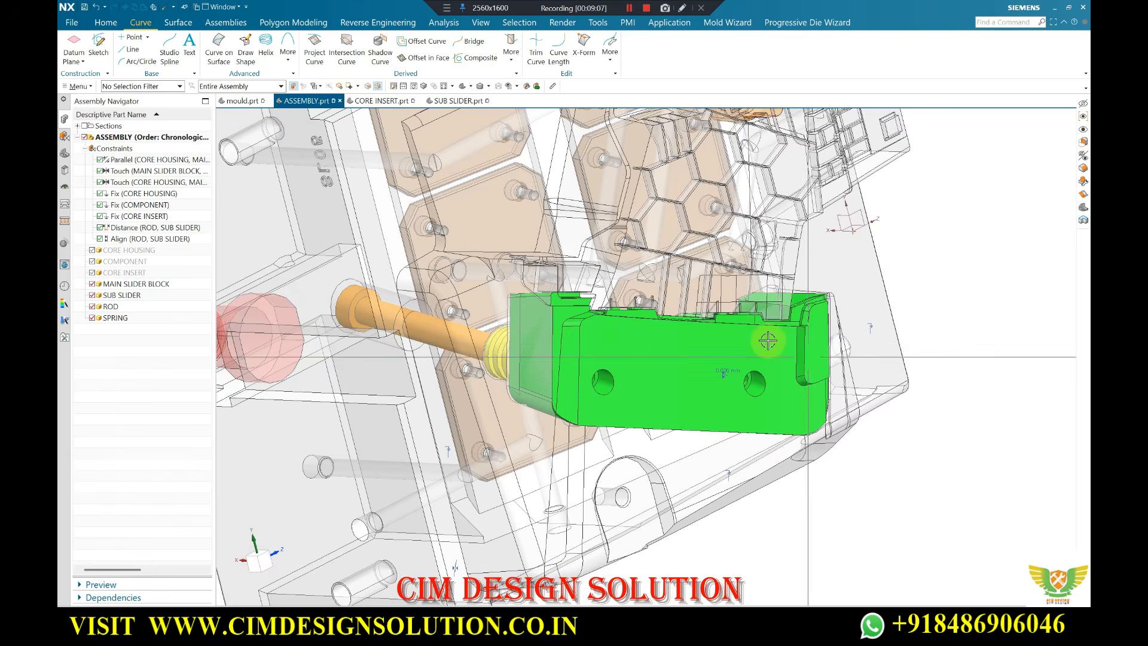
Examine how the sub slider fits into the pocket of the transparent main slider block.
scroll(768, 340, "down", 3)
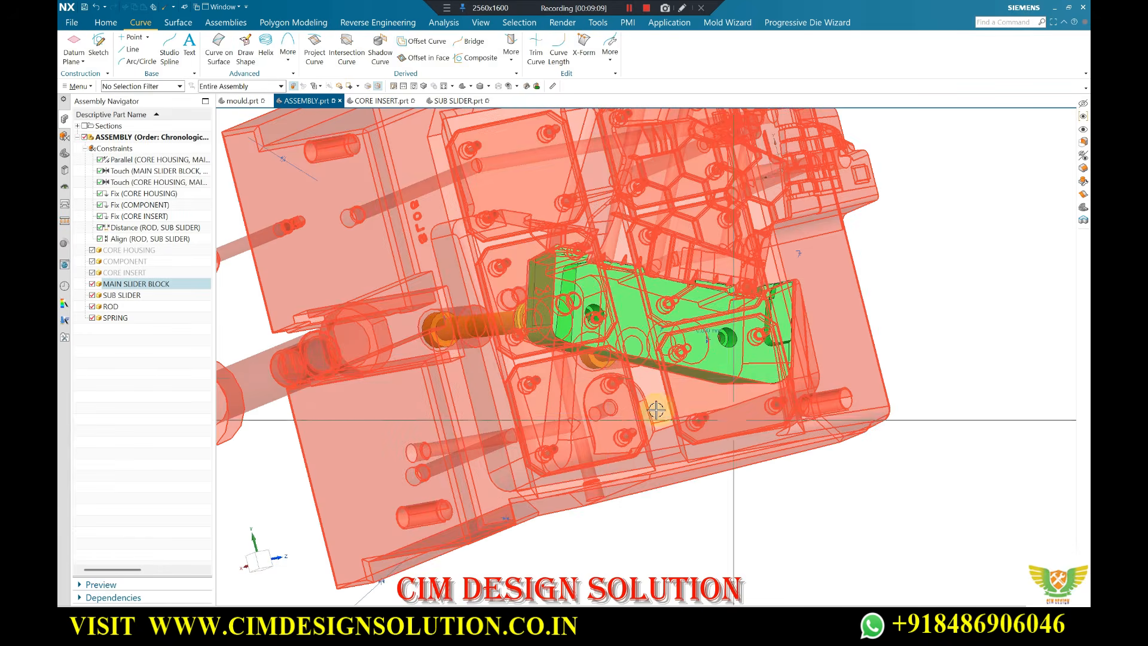
scroll(748, 441, "down", 2)
middle_click_drag(749, 441, 717, 445)
scroll(651, 428, "up", 3)
middle_click_drag(652, 428, 688, 425)
scroll(778, 402, "up", 2)
scroll(742, 415, "down", 4)
scroll(760, 391, "up", 2)
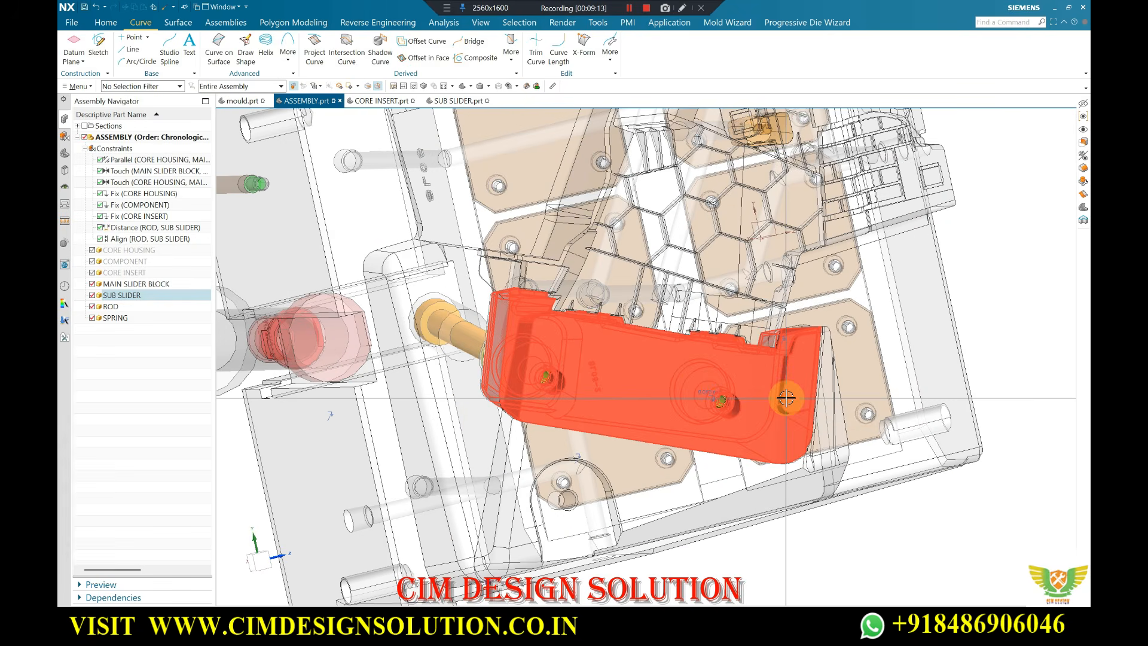
Compare the two ends of the sub slider with the view turned so the Z axis points up.
scroll(786, 398, "down", 3)
middle_click_drag(769, 390, 730, 411)
scroll(697, 313, "up", 5)
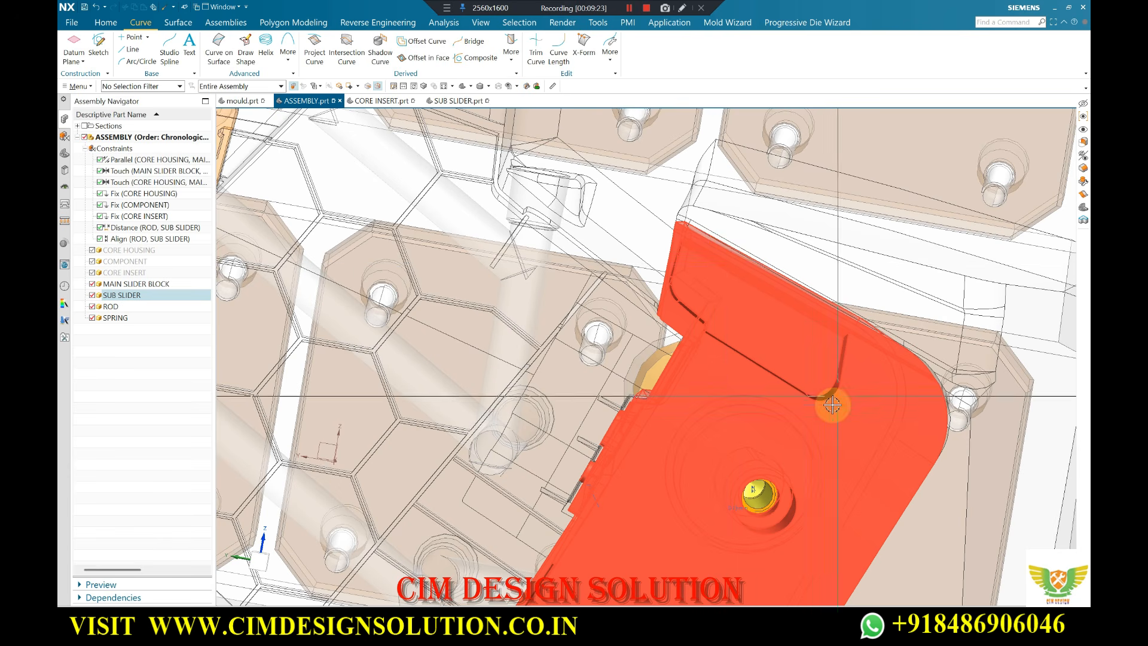
scroll(834, 403, "down", 2)
scroll(780, 287, "down", 3)
scroll(701, 513, "up", 3)
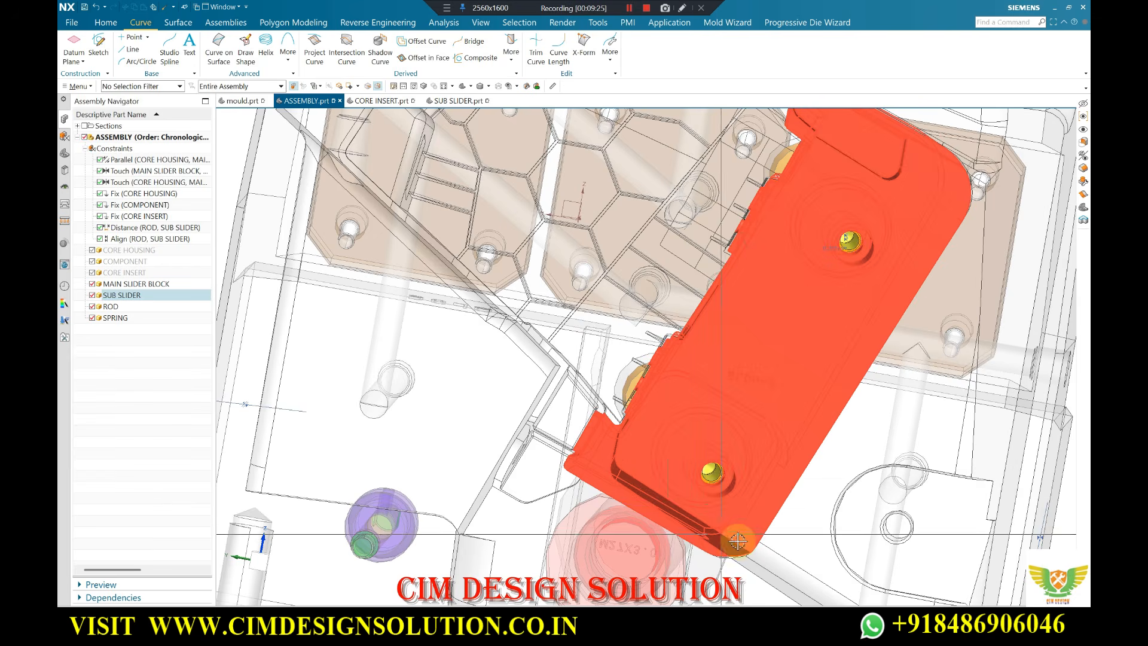
scroll(649, 469, "down", 3)
scroll(881, 372, "up", 2)
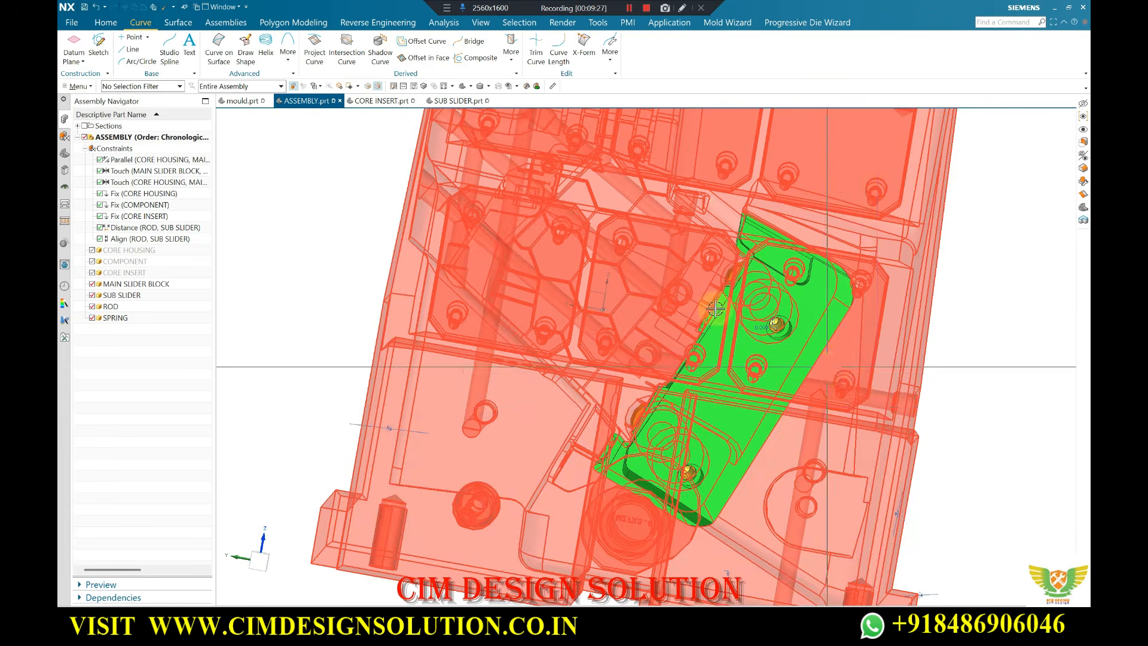
Mark the sub slider's movement direction with two parallel red arrows, and close the annotation mode.
left_click(446, 8)
left_click(457, 23)
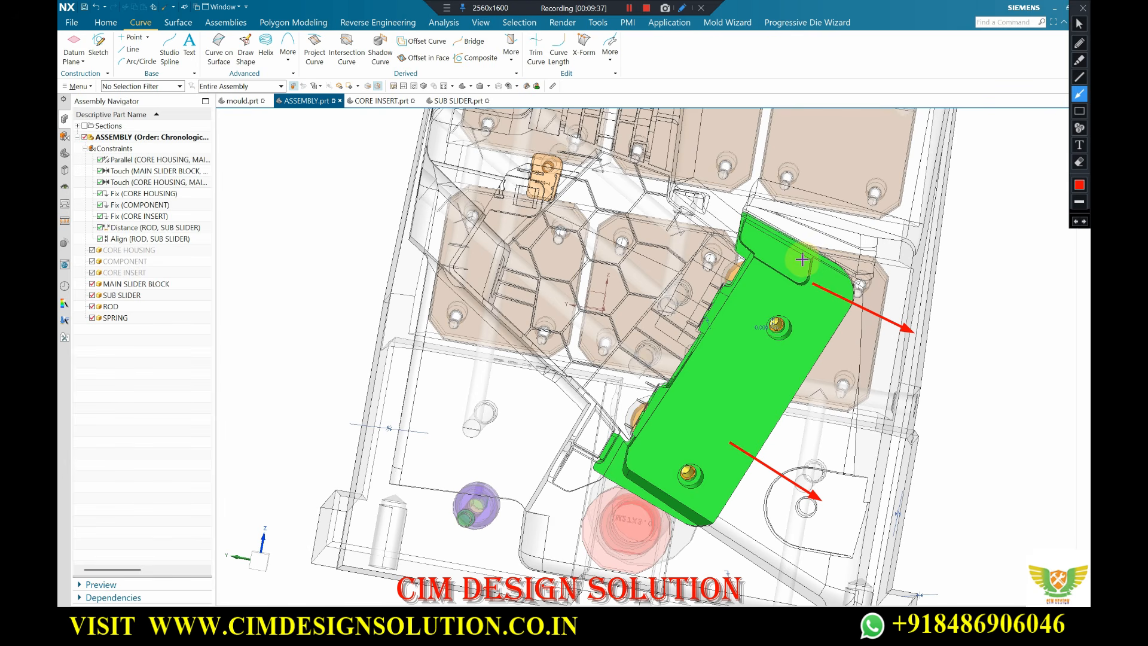
left_click(1082, 12)
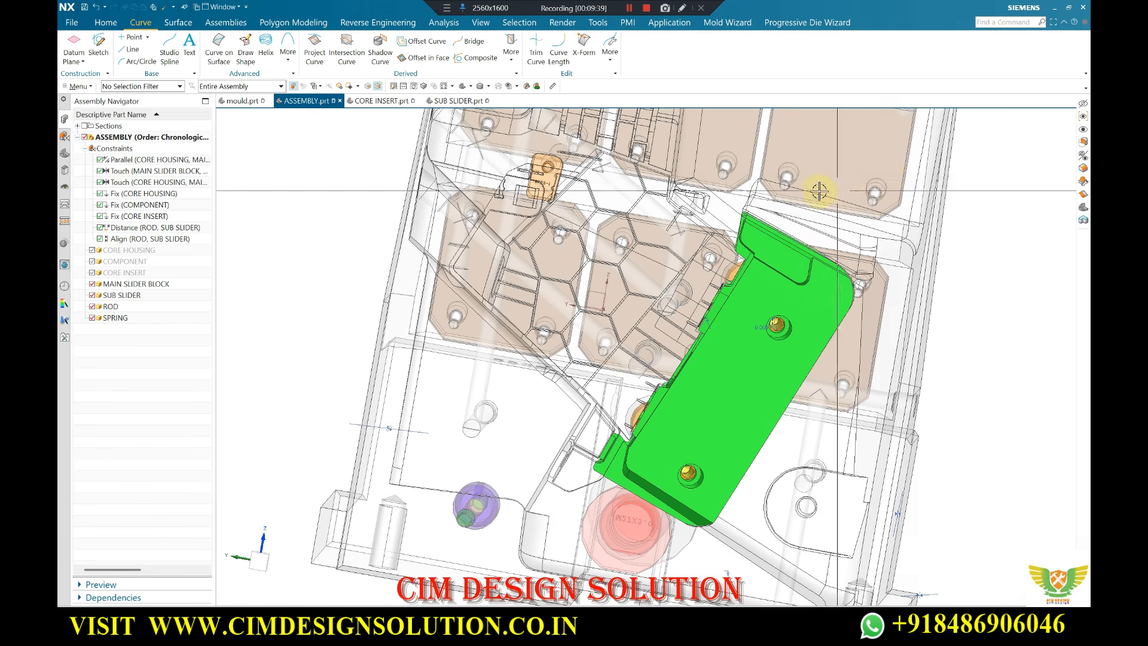
View the complete slider mechanism from the side, including the cylinder and the limit switch rod.
scroll(844, 209, "down", 4)
scroll(849, 236, "up", 3)
scroll(825, 213, "down", 3)
mouse_move(818, 213)
middle_mouse_down()
mouse_move(702, 216)
mouse_move(615, 262)
mouse_move(554, 264)
middle_mouse_up()
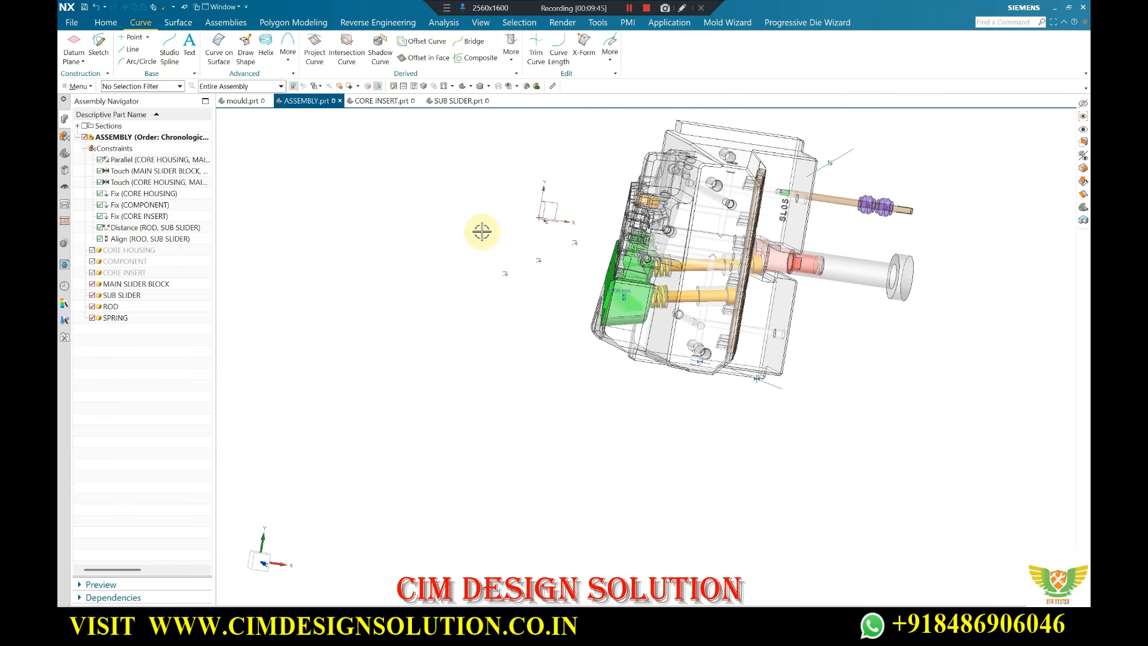
key("F8")
right_click(481, 231)
left_click(935, 425)
Examine the sub slider with its two rods and springs inside the transparent main slider from several angles.
middle_click_drag(694, 360, 610, 326)
scroll(658, 320, "up", 2)
scroll(594, 182, "down", 3)
middle_click_drag(695, 261, 759, 328)
scroll(649, 351, "down", 3)
scroll(638, 275, "up", 5)
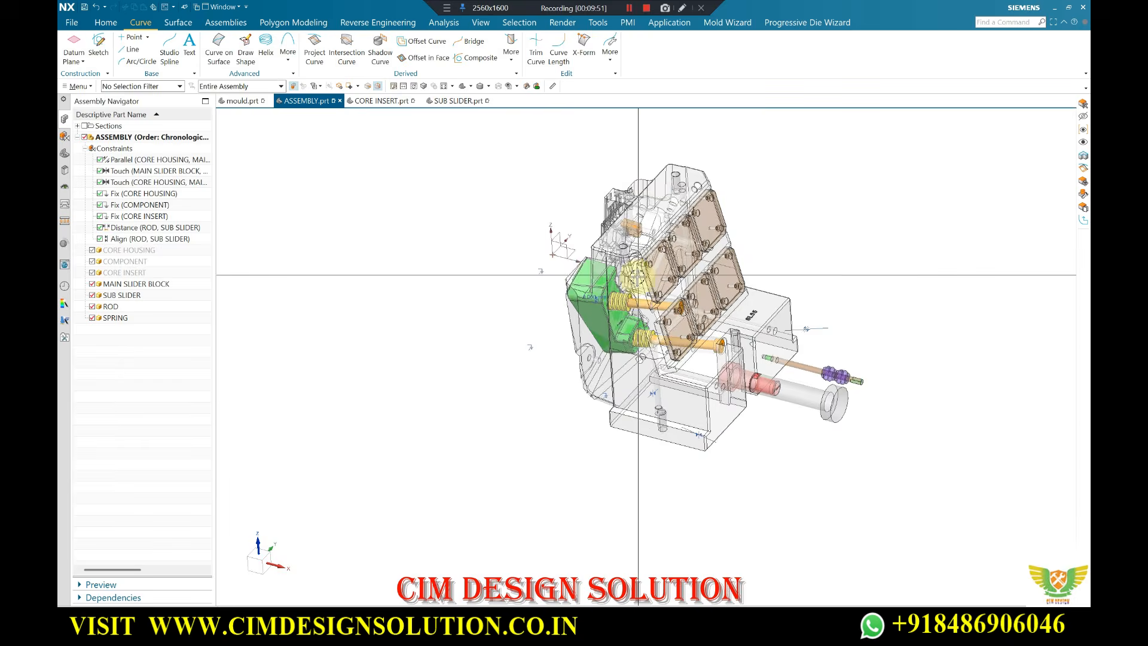
middle_click_drag(605, 319, 567, 346)
scroll(569, 356, "down", 1)
scroll(599, 288, "up", 3)
scroll(570, 283, "down", 3)
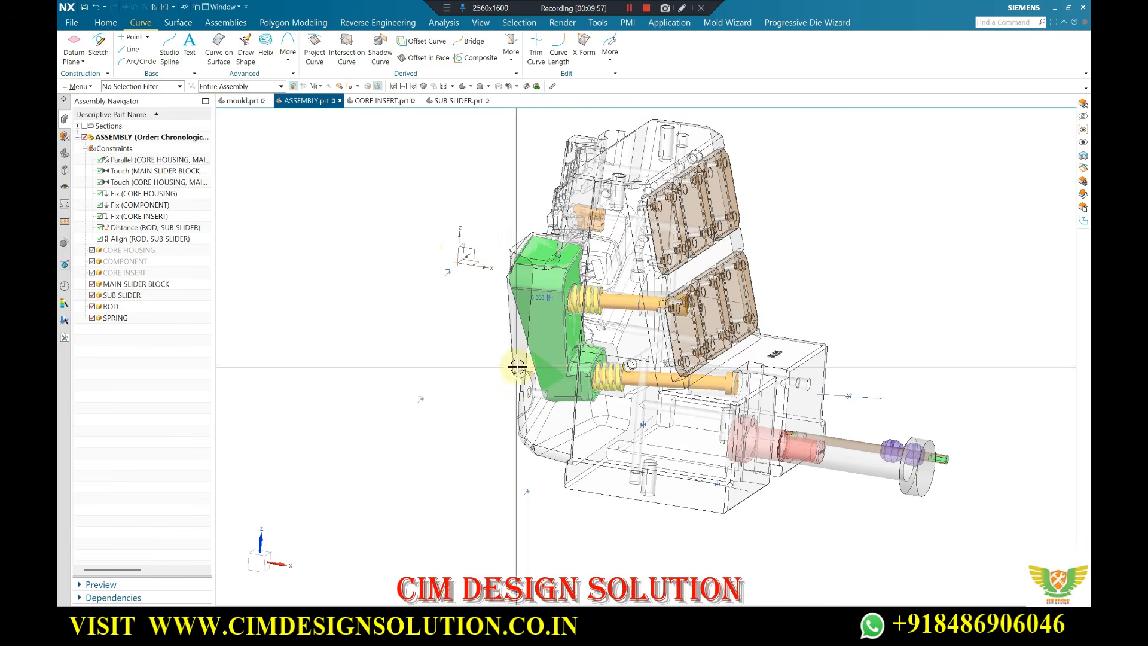
Examine how the springs and rods sit between the sub slider and the transparent main slider block.
scroll(515, 347, "up", 4)
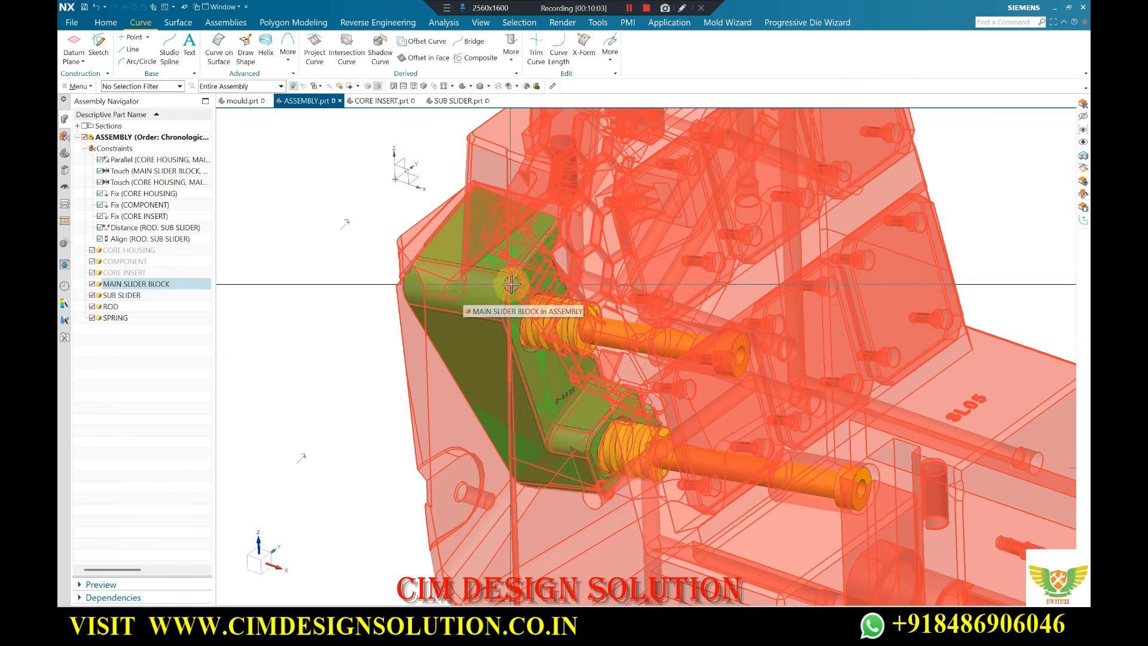
scroll(514, 286, "down", 2)
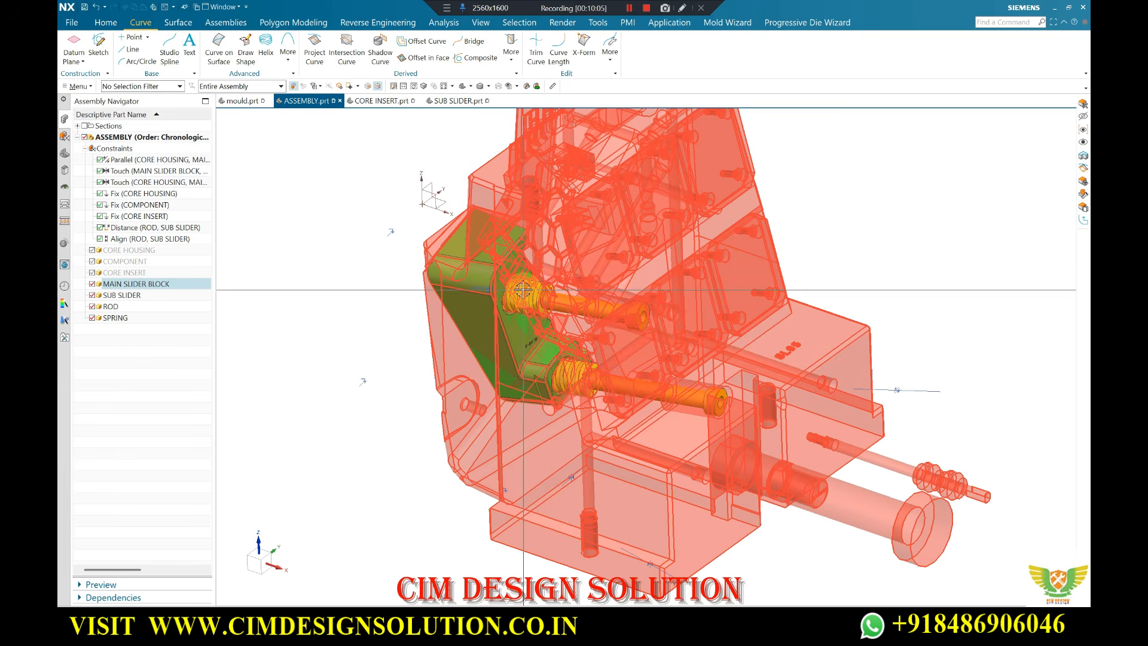
middle_click_drag(572, 386, 742, 450)
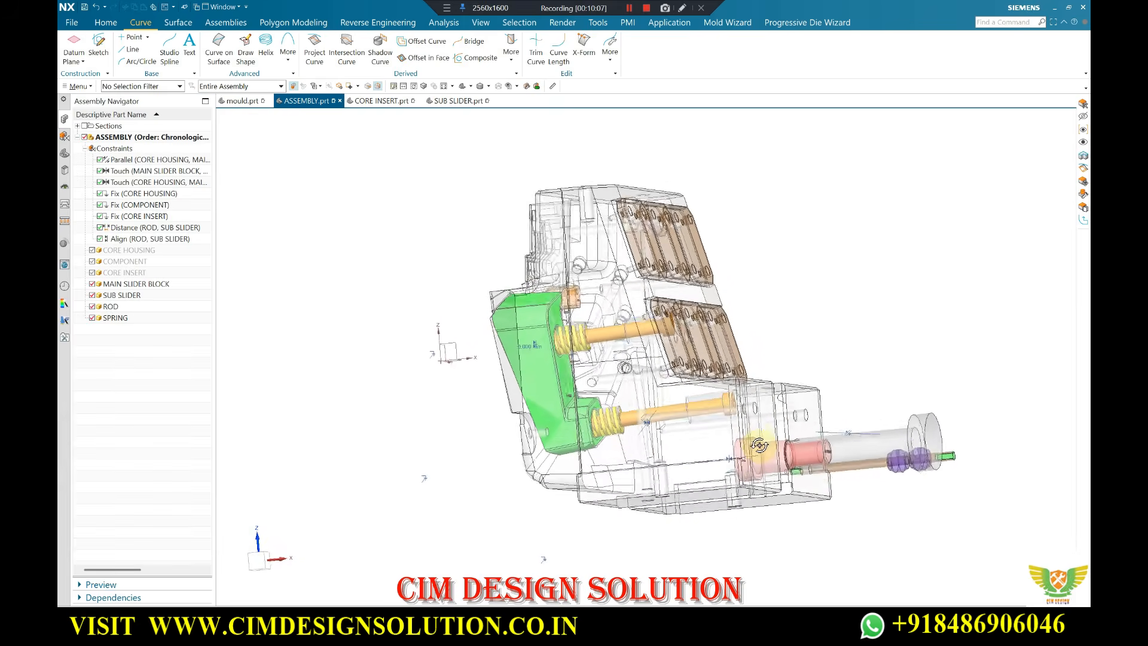
scroll(626, 288, "up", 5)
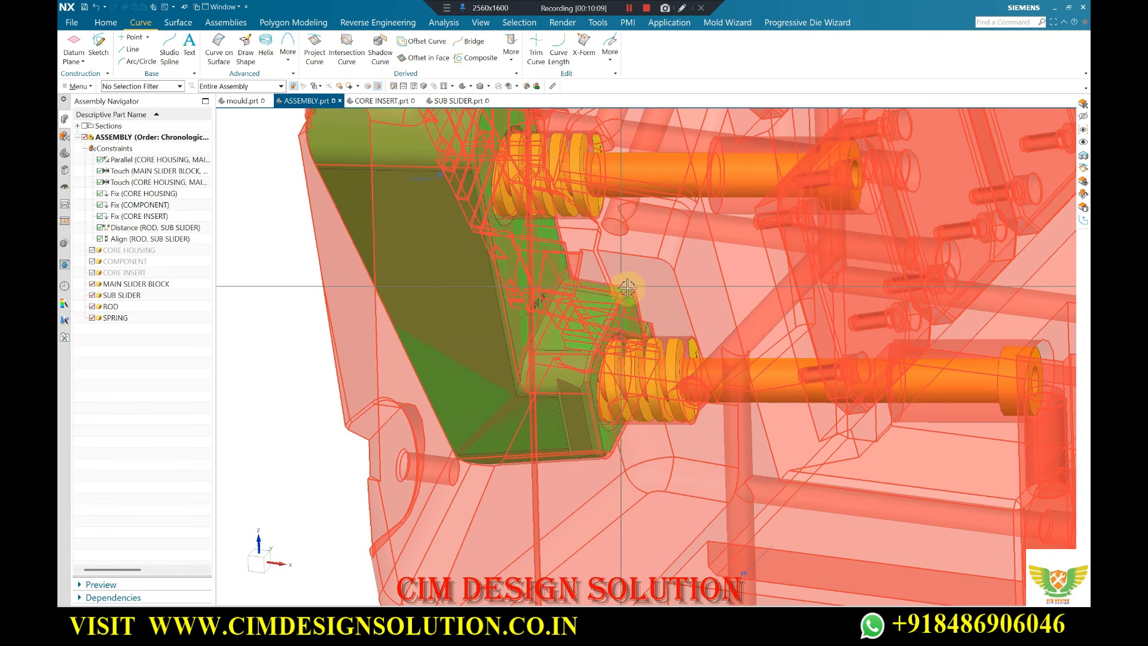
middle_click_drag(570, 333, 621, 358)
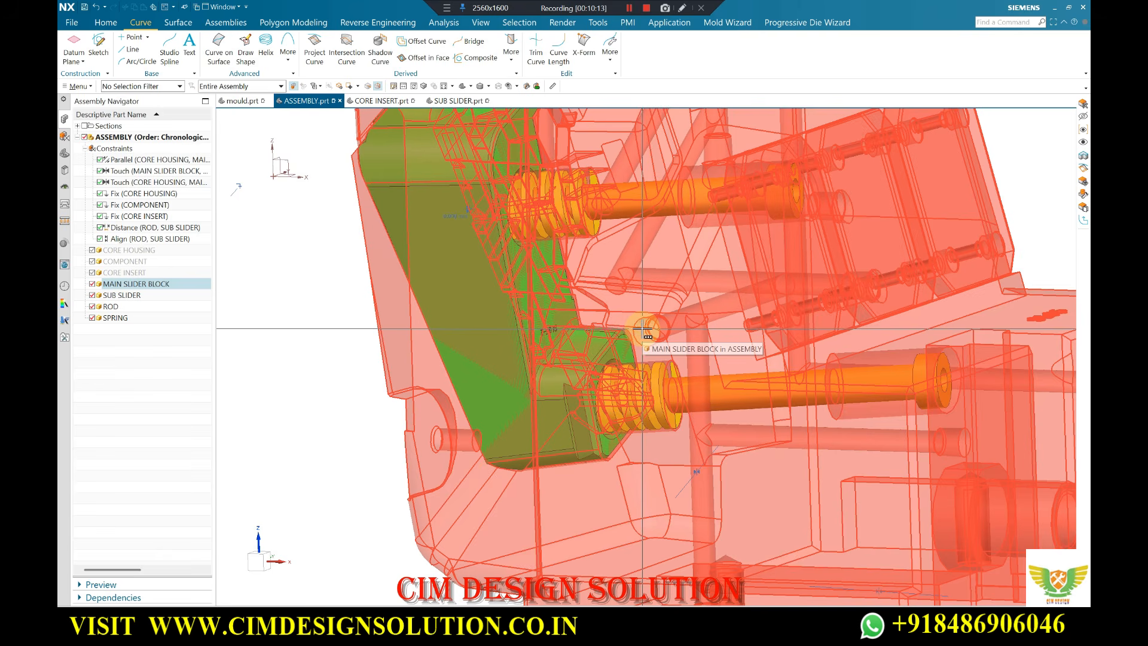
middle_click_drag(574, 432, 597, 318)
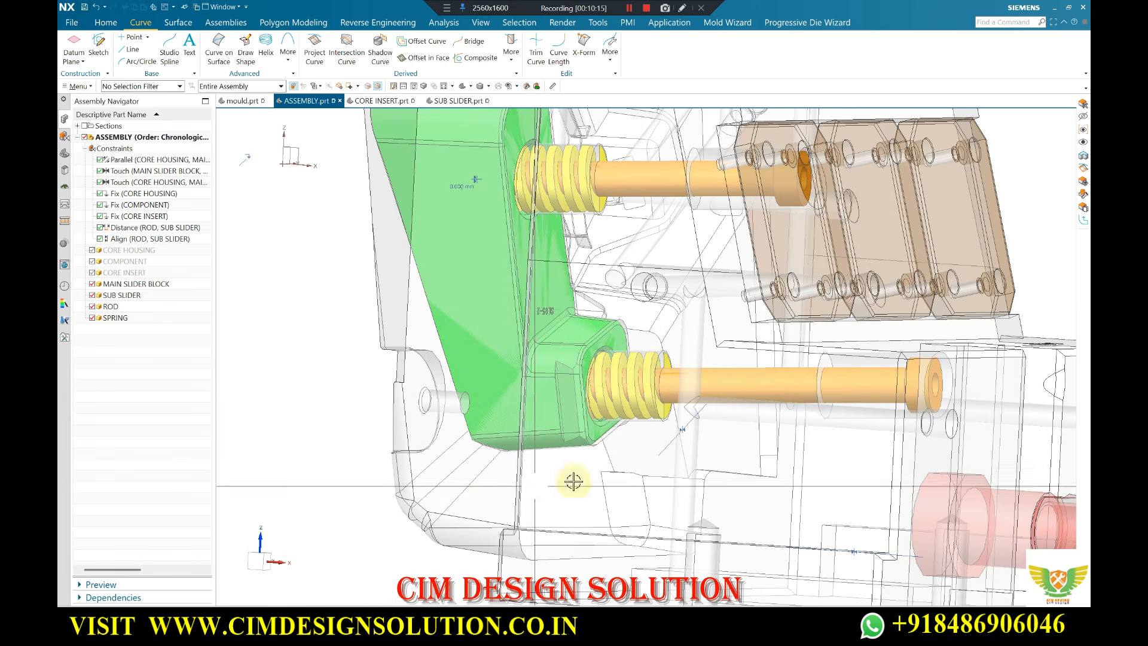
middle_click_drag(575, 359, 548, 233)
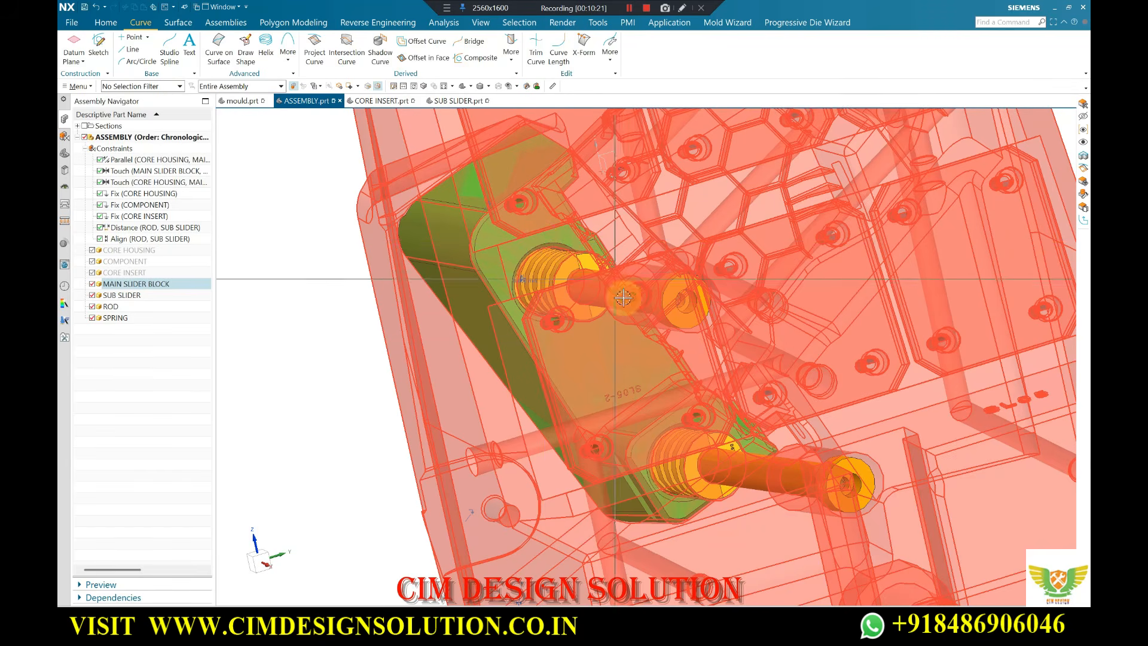
middle_click_drag(502, 306, 514, 378)
scroll(518, 315, "down", 4)
scroll(517, 374, "up", 4)
middle_click_drag(530, 335, 442, 304)
scroll(532, 333, "down", 3)
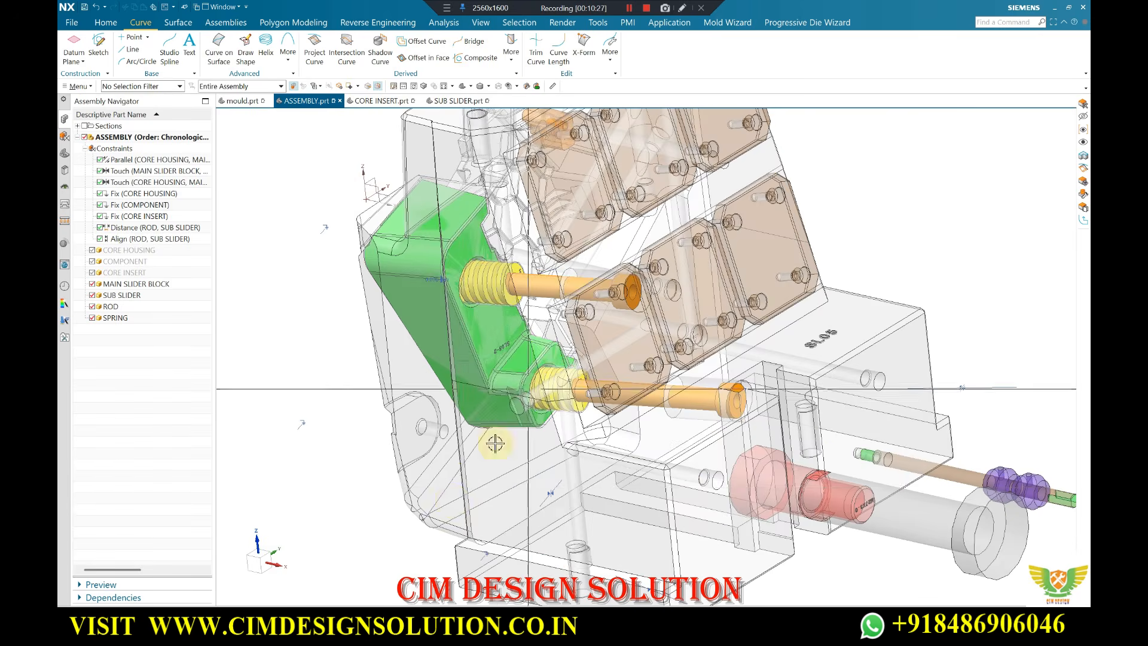
scroll(533, 448, "up", 3)
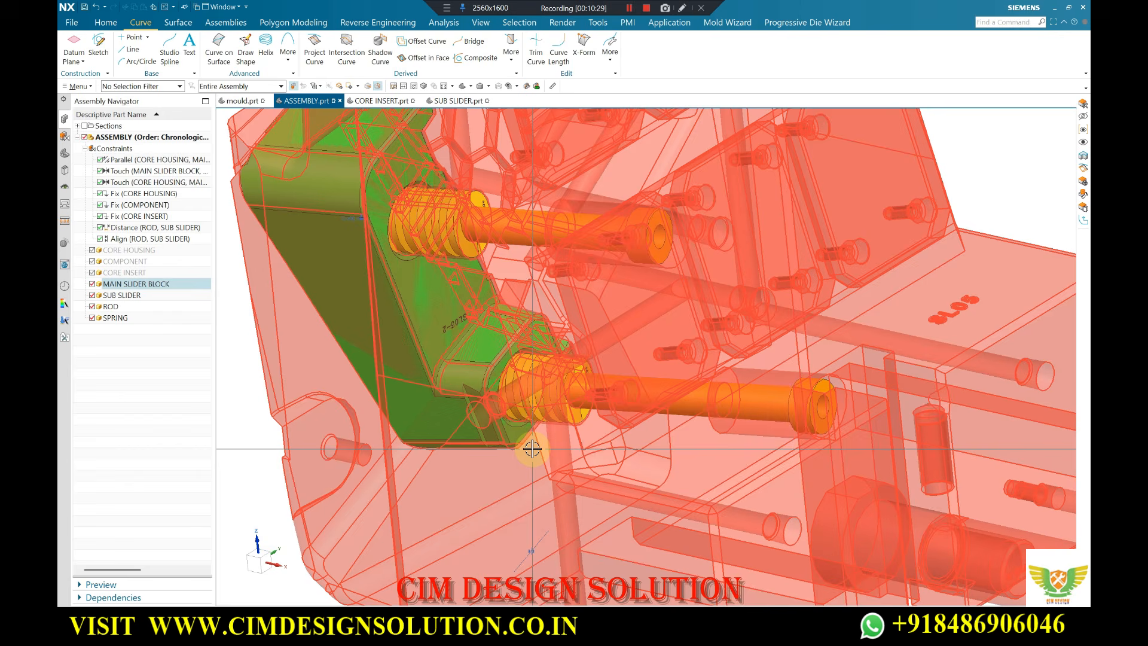
Examine the slider mechanism from underneath and from the cylinder side, following both rods into the sub slider.
middle_click_drag(517, 381, 466, 318)
middle_click_drag(502, 417, 494, 321)
scroll(500, 370, "down", 2)
scroll(499, 418, "up", 3)
scroll(455, 388, "down", 2)
scroll(515, 399, "down", 2)
scroll(521, 354, "up", 2)
scroll(422, 406, "down", 2)
middle_click_drag(423, 407, 433, 405)
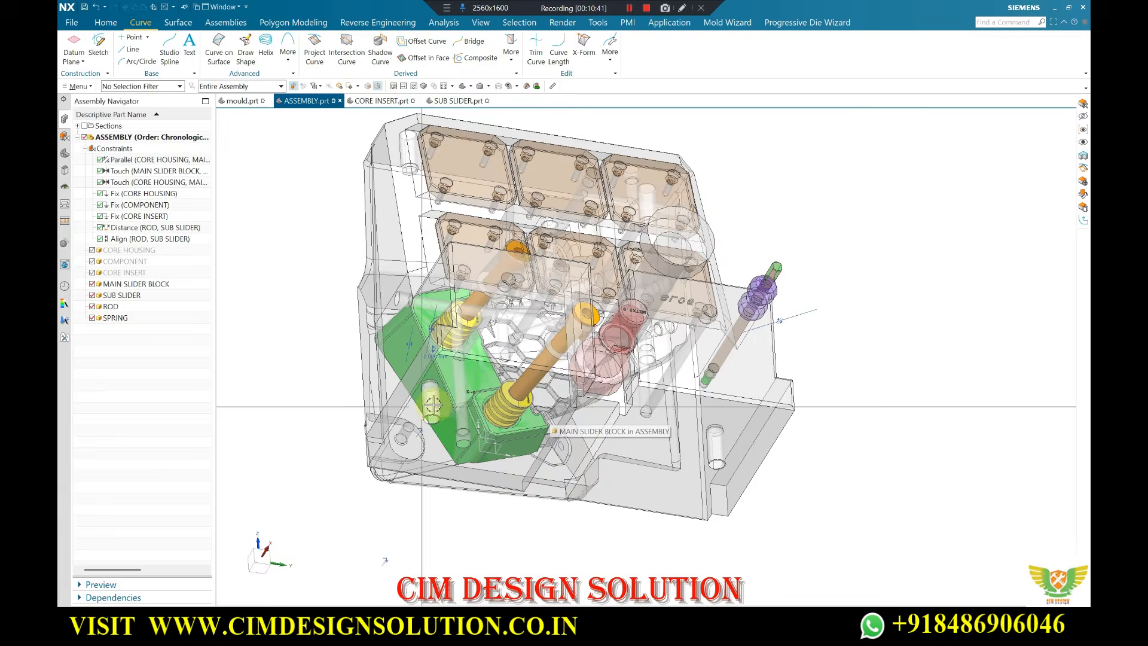
scroll(513, 414, "up", 3)
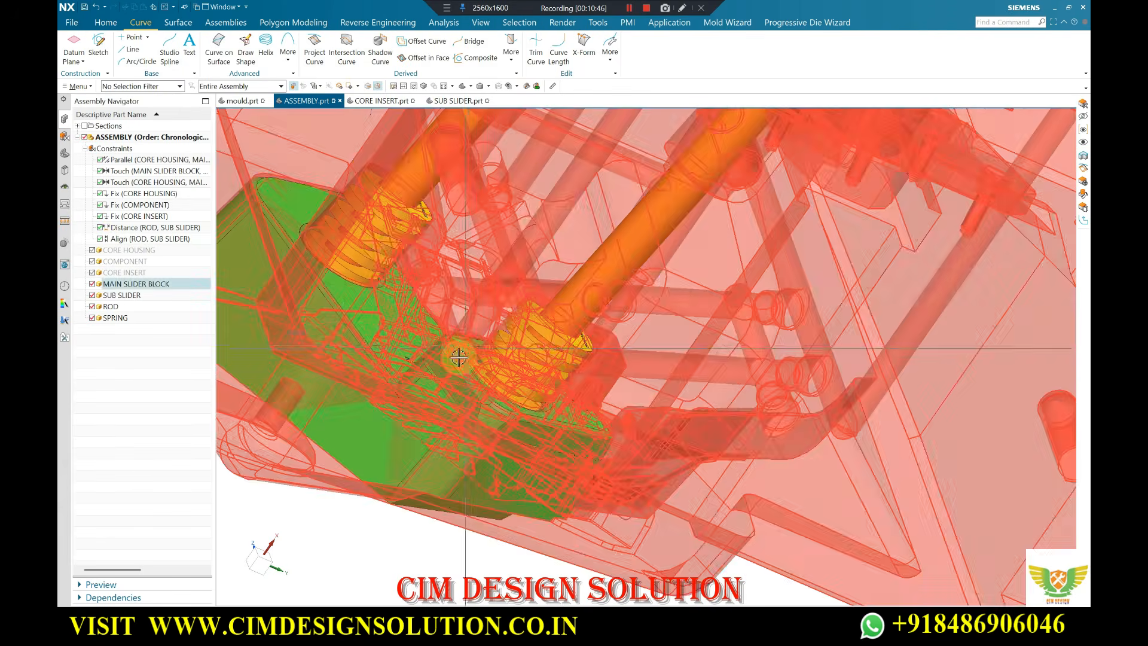
scroll(458, 359, "down", 3)
middle_click_drag(458, 365, 506, 451)
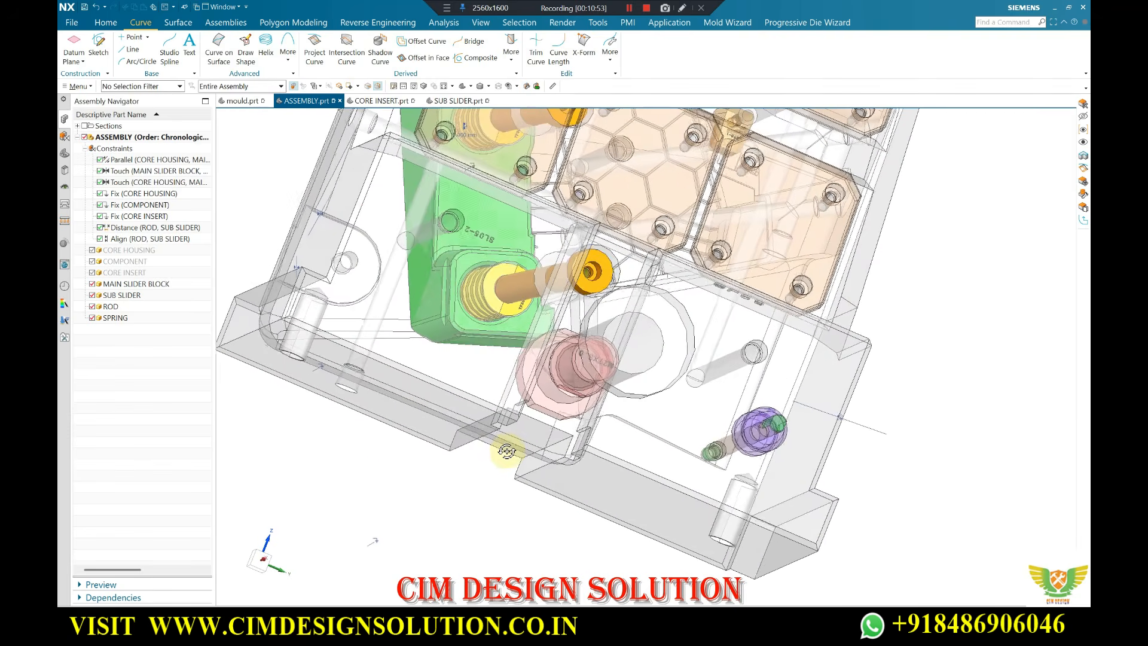
scroll(430, 245, "down", 3)
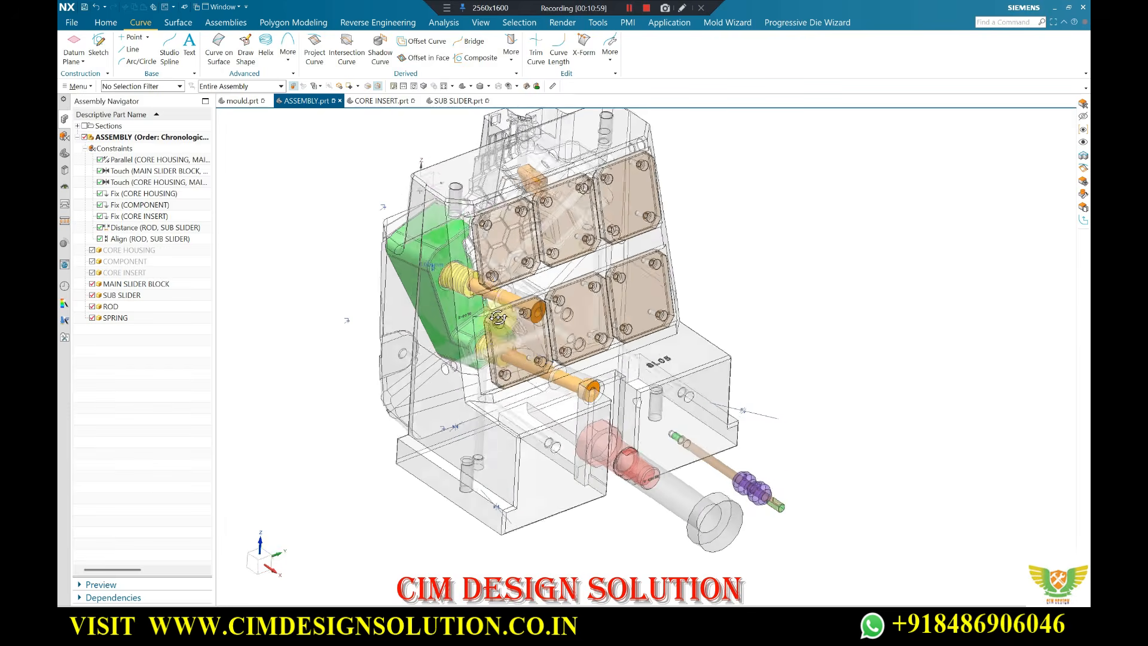
Examine the sub slider's moulding face and its two holes at the rod ends.
scroll(386, 264, "up", 2)
scroll(527, 435, "down", 1)
middle_click_drag(527, 435, 811, 477)
scroll(622, 353, "up", 3)
scroll(574, 360, "up", 3)
scroll(605, 386, "down", 4)
scroll(811, 478, "up", 4)
scroll(722, 411, "down", 3)
middle_click_drag(722, 411, 686, 255)
middle_click_drag(695, 343, 748, 267)
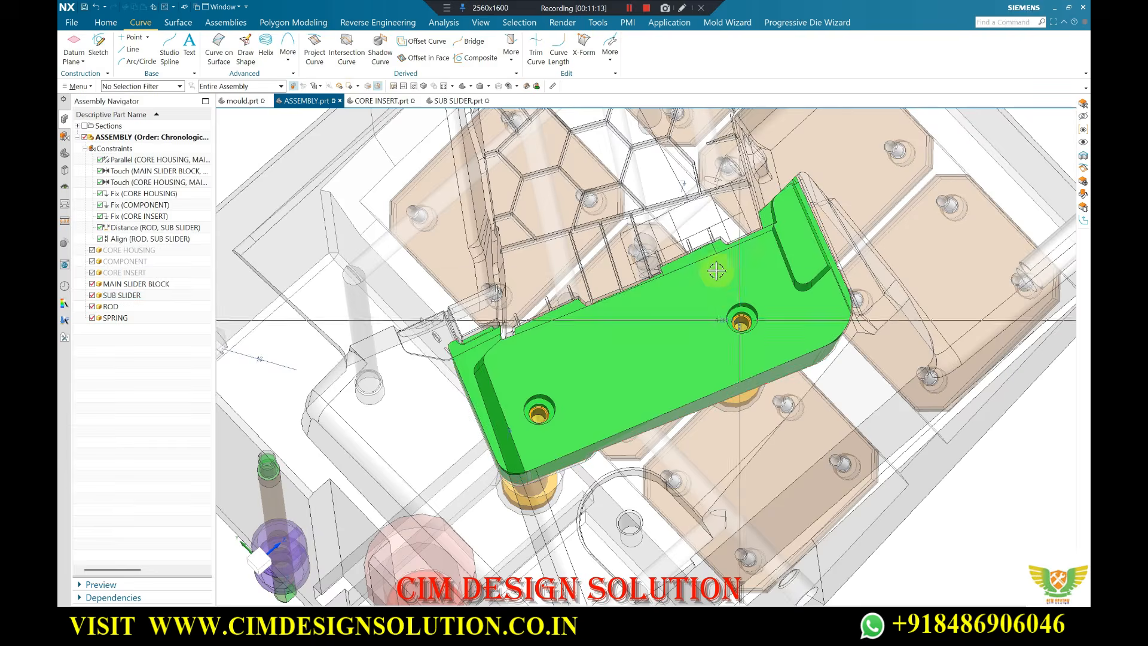
middle_click_drag(728, 250, 728, 371)
scroll(673, 368, "up", 4)
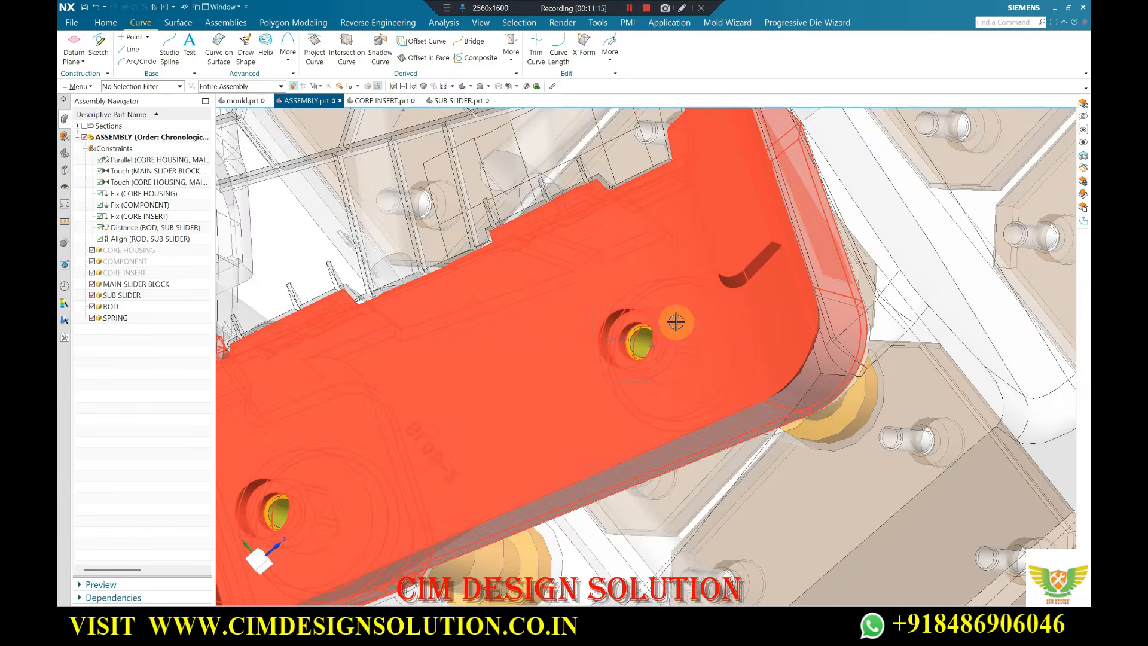
scroll(677, 322, "down", 2)
scroll(432, 382, "down", 3)
middle_click_drag(581, 519, 575, 439)
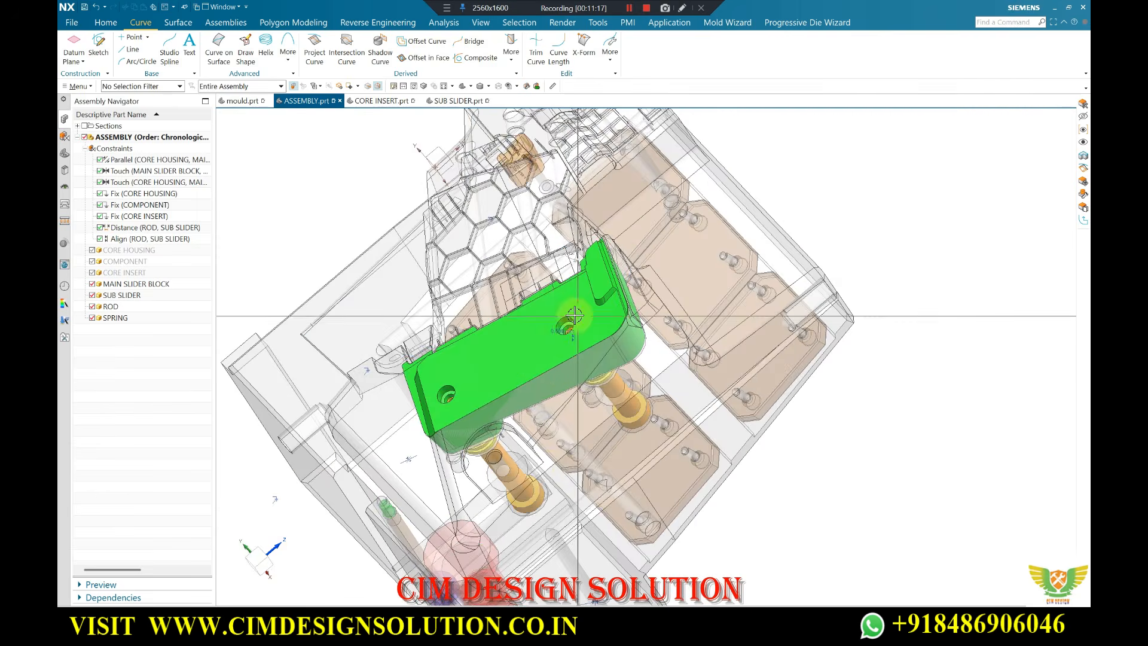
Review the complete slider mechanism in an isometric orientation with the sub slider, rods and springs visible through the main slider.
middle_click_drag(569, 316, 447, 420)
scroll(447, 383, "up", 2)
scroll(646, 449, "down", 2)
middle_click_drag(646, 449, 506, 407)
scroll(504, 405, "up", 1)
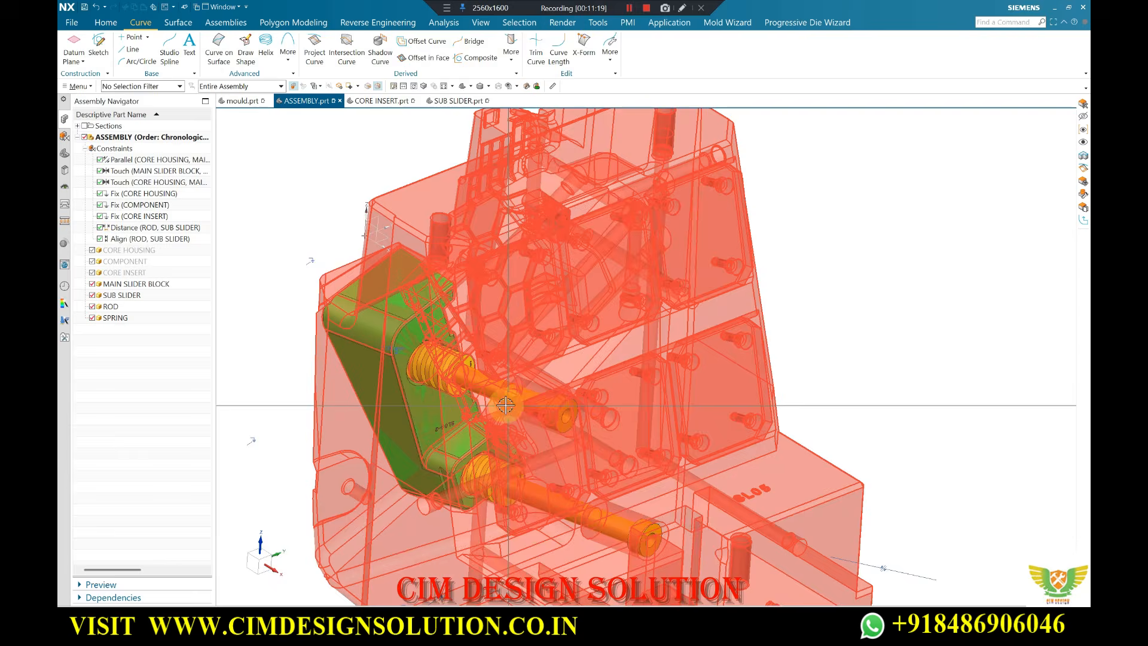
scroll(621, 436, "down", 3)
middle_click_drag(620, 440, 539, 415)
scroll(568, 419, "up", 3)
scroll(562, 416, "down", 2)
scroll(556, 414, "up", 2)
scroll(545, 410, "down", 5)
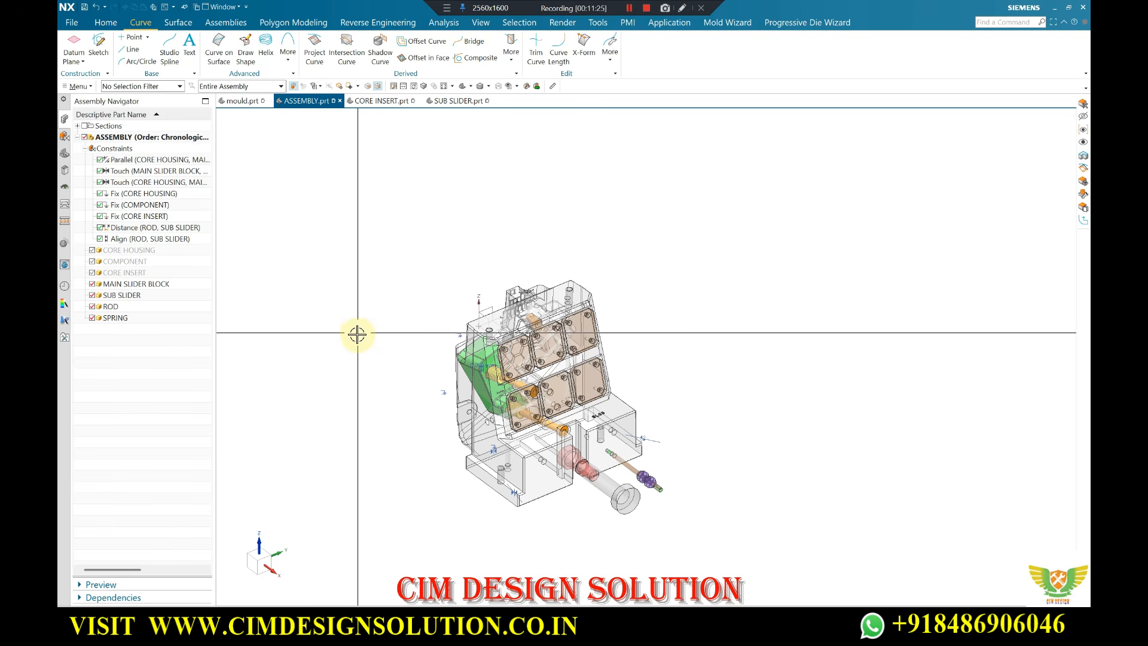
Show all hidden mould components and view the complete assembly from the top, around the slider.
key("ctrl+shift+u")
scroll(738, 360, "down", 3)
middle_click_drag(738, 359, 740, 421)
key("F8")
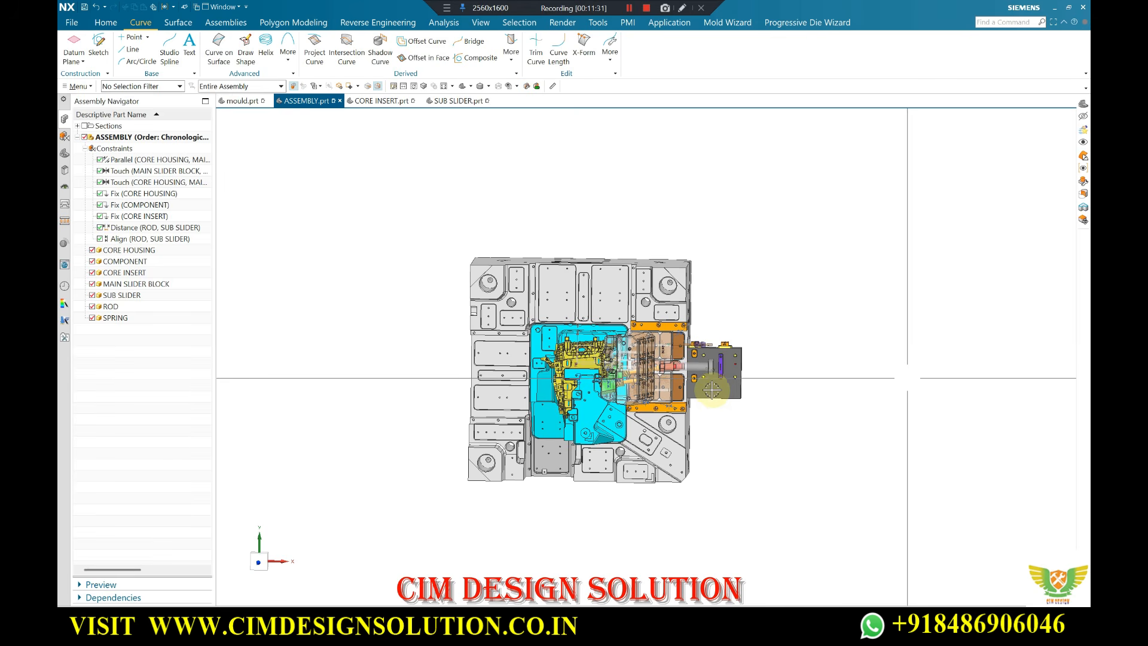
scroll(604, 372, "up", 3)
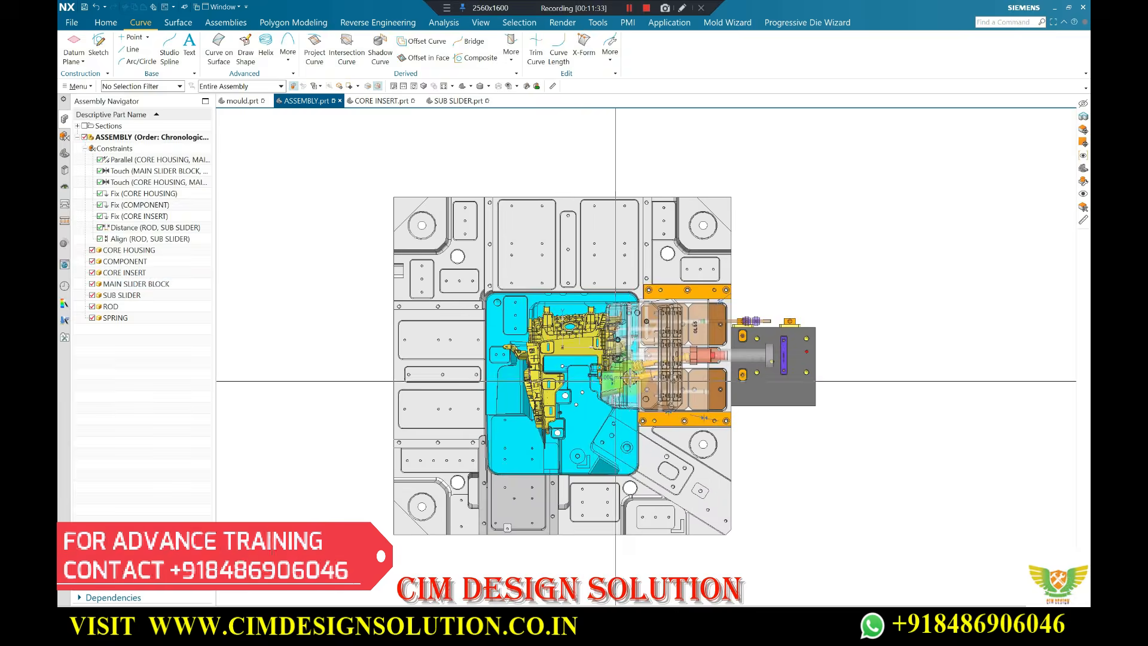
scroll(752, 362, "up", 1)
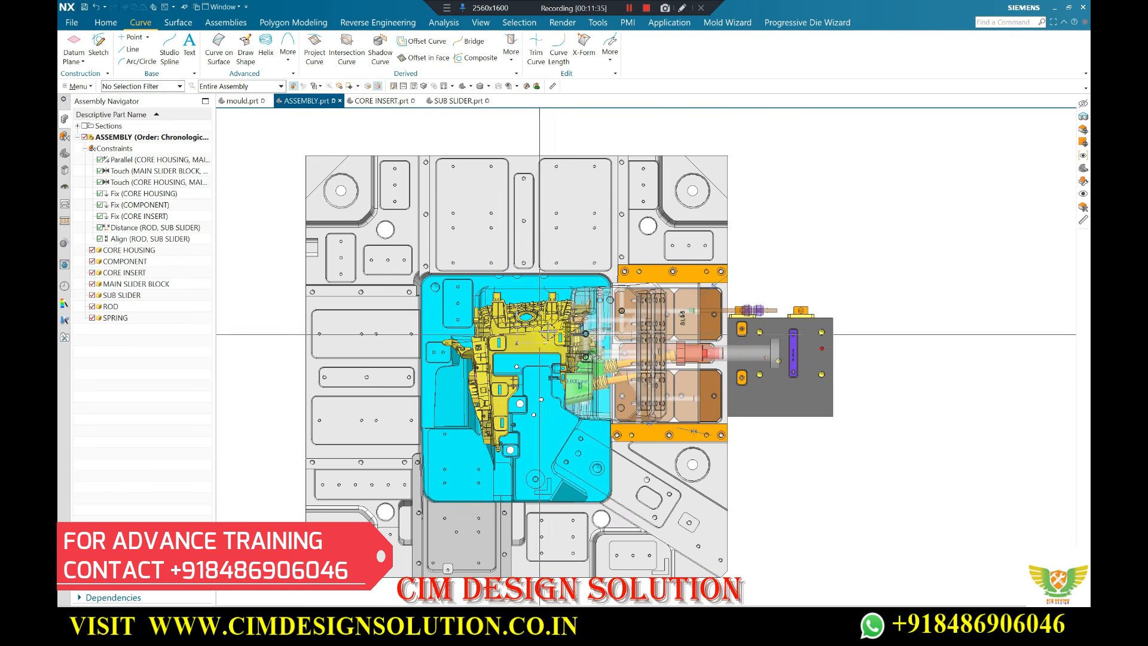
scroll(591, 423, "up", 2)
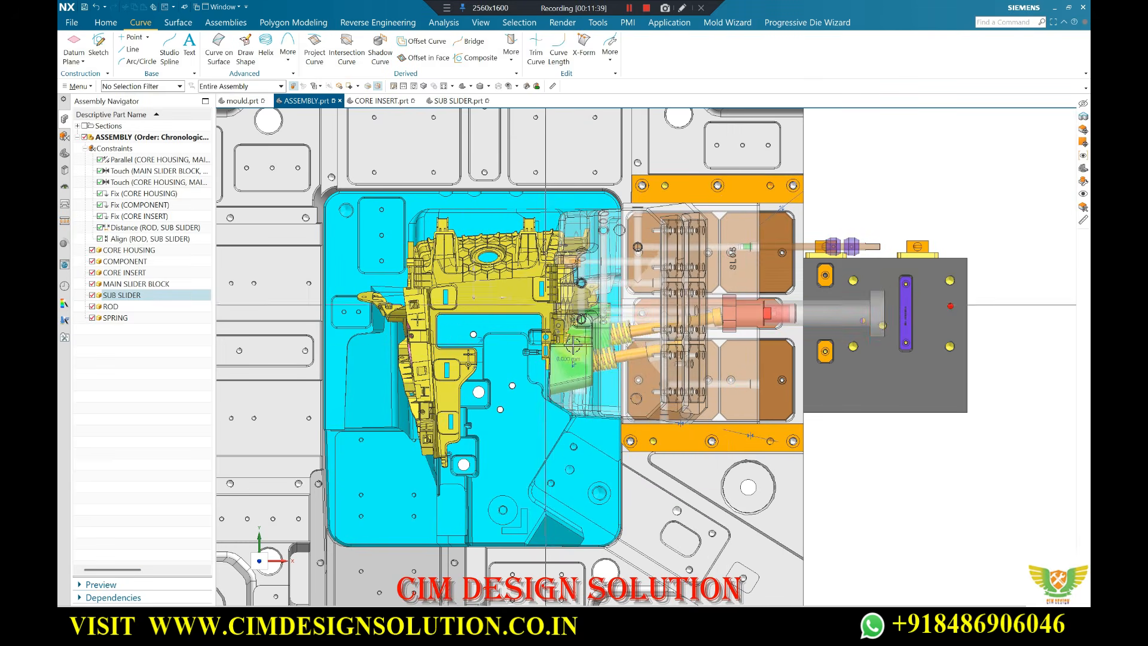
scroll(606, 340, "up", 2)
scroll(606, 341, "down", 3)
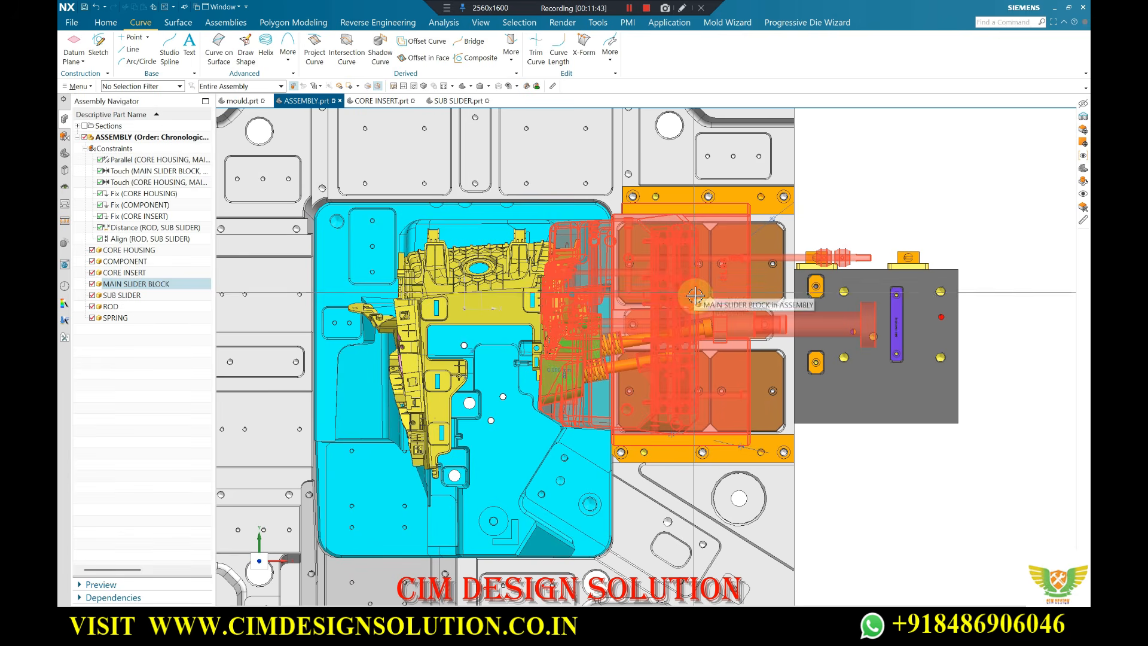
Examine the inclined rods and springs where the sub slider meets the core insert.
scroll(587, 397, "up", 2)
scroll(647, 330, "down", 3)
scroll(647, 330, "up", 3)
middle_click_drag(647, 330, 600, 348)
scroll(600, 349, "down", 1)
scroll(604, 346, "up", 4)
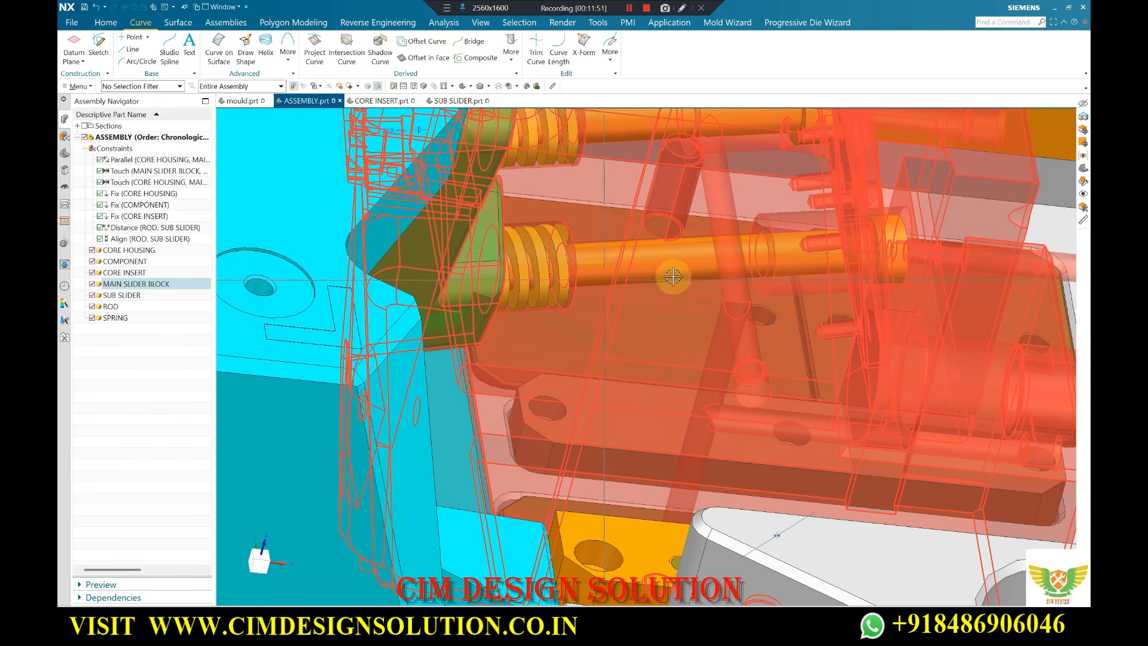
scroll(643, 268, "down", 1)
scroll(604, 362, "down", 2)
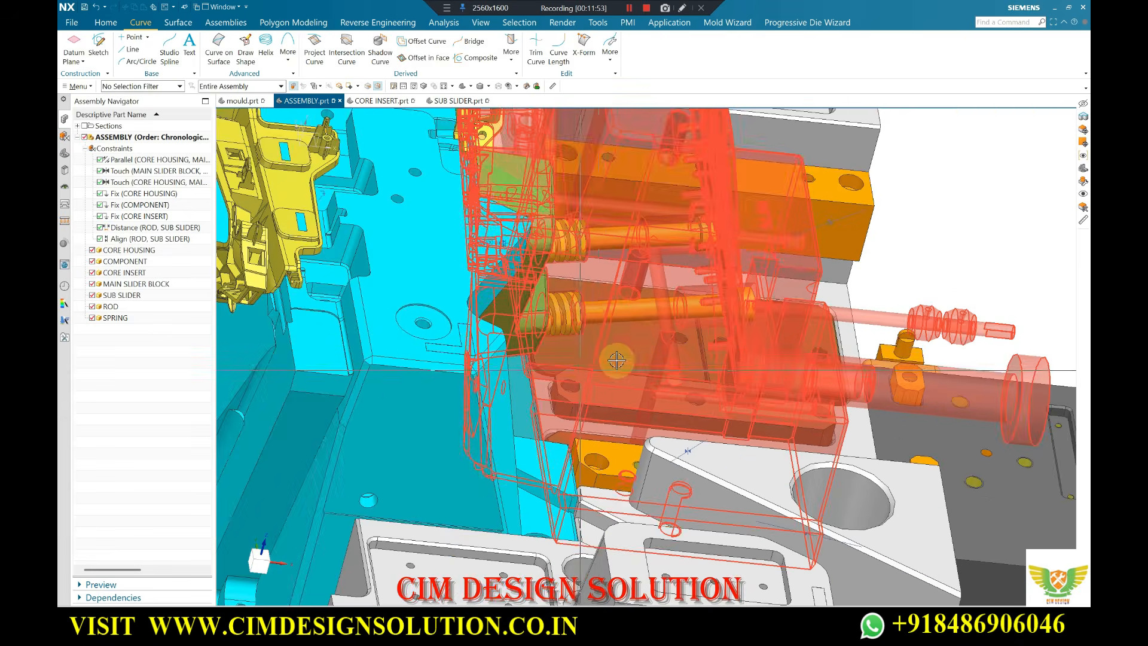
middle_click_drag(615, 361, 622, 300)
scroll(622, 301, "up", 4)
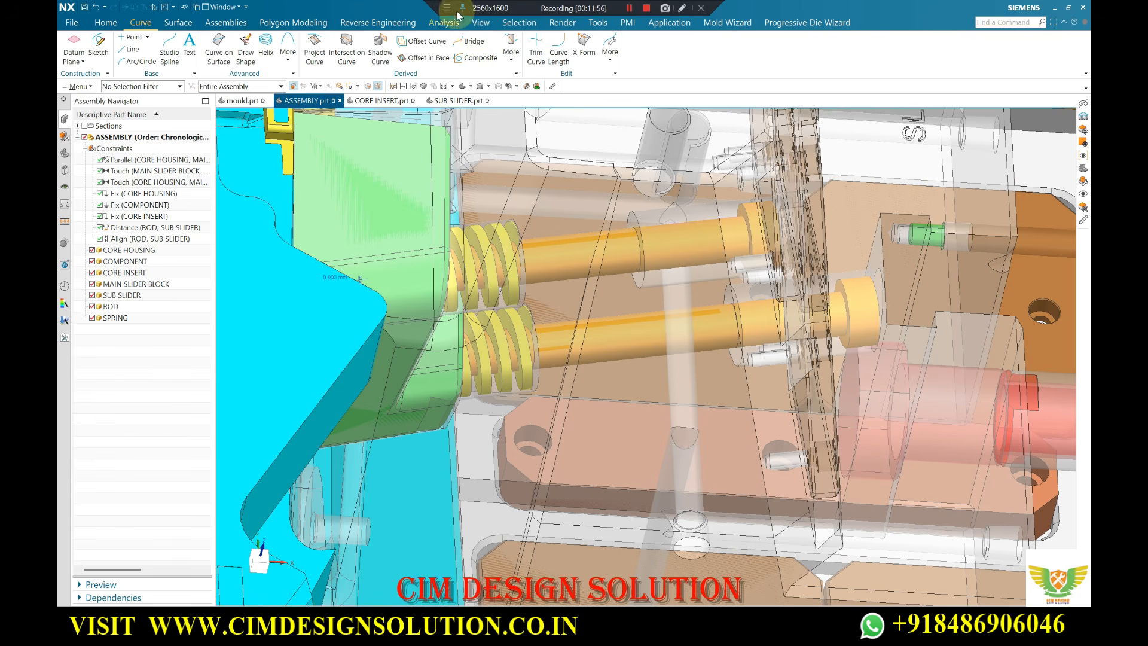
Mark the upper rod's sliding length with a red double arrow, write the underlined fit H7 g6 beside it, and close the annotation mode.
left_click(447, 7)
left_click(482, 18)
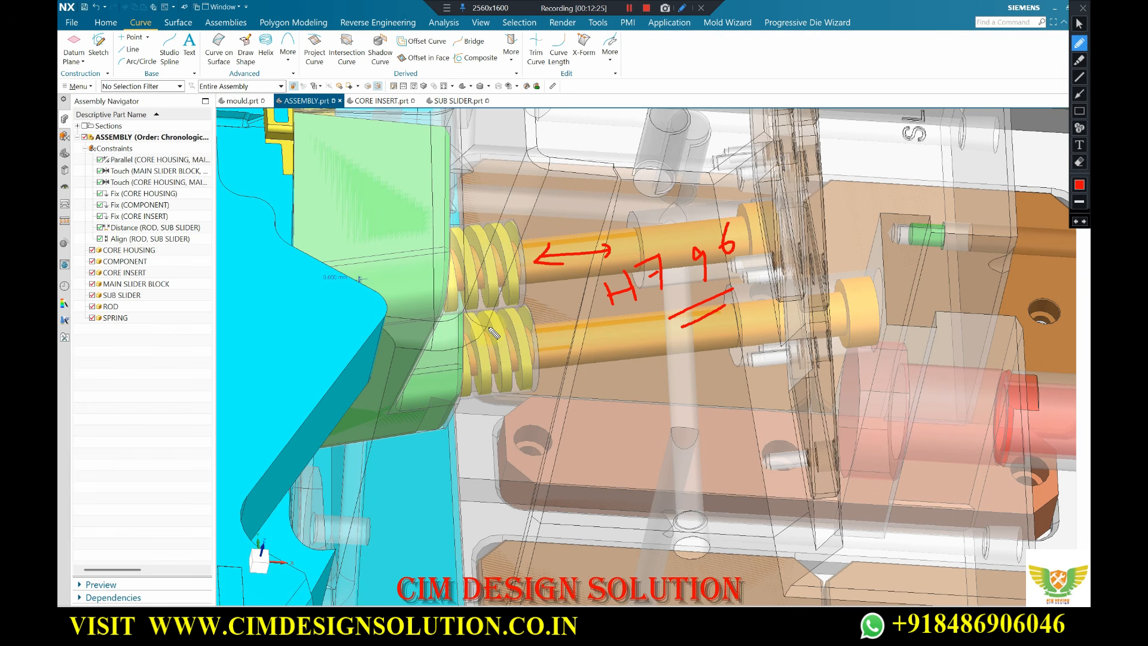
left_click(1084, 10)
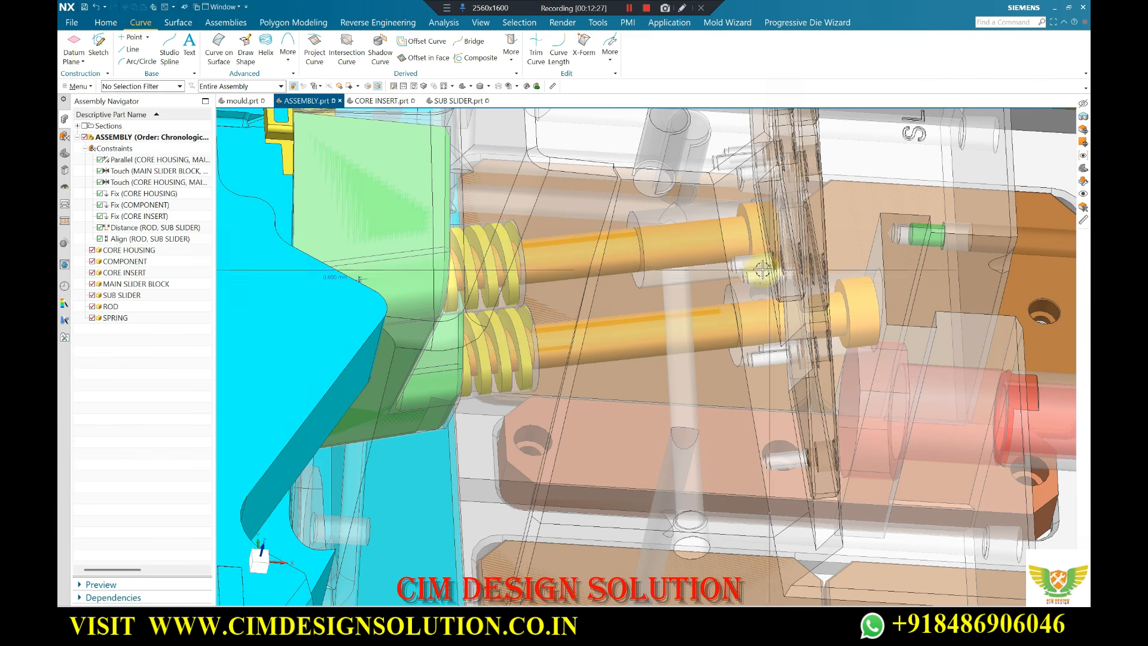
View the mould squarely from the top, with the slider and cylinder in view and free space beside them.
scroll(724, 320, "down", 4)
middle_click_drag(706, 323, 608, 402)
scroll(638, 377, "down", 4)
scroll(638, 377, "up", 4)
middle_click_drag(638, 376, 766, 206)
scroll(765, 309, "down", 5)
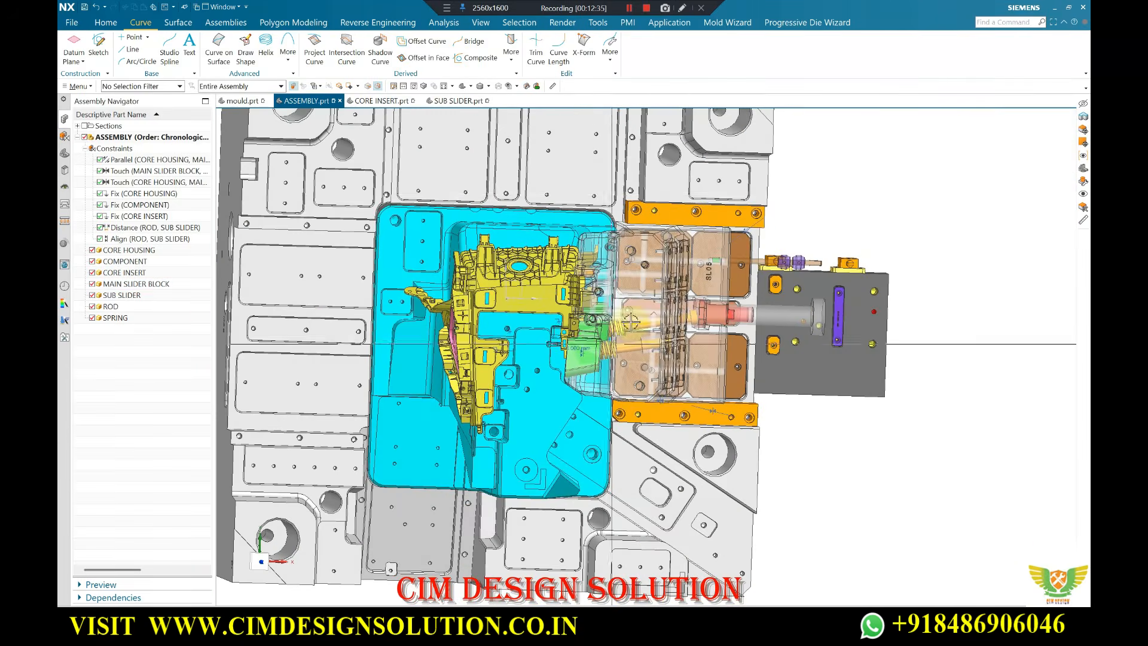
left_click(630, 9)
key("F8")
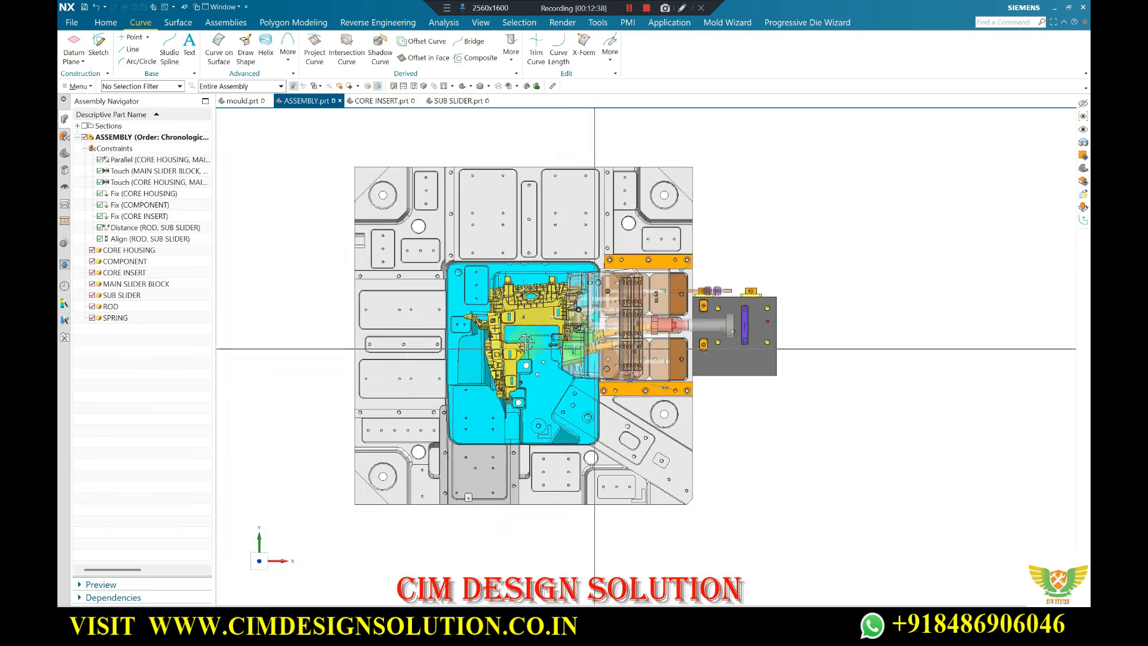
scroll(590, 351, "up", 3)
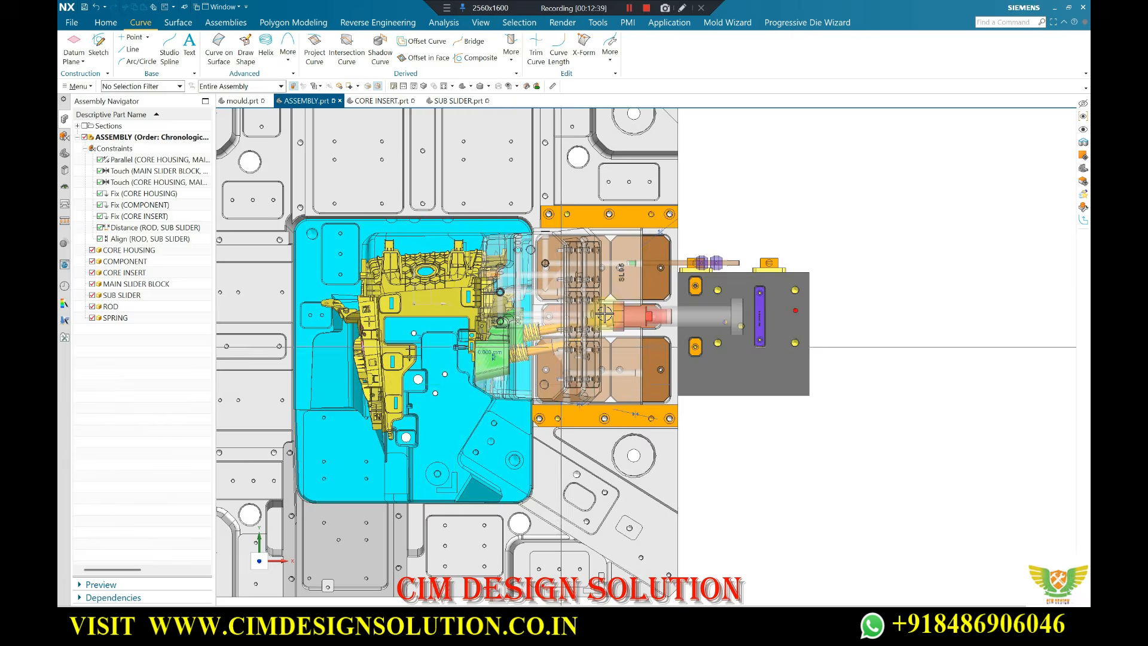
scroll(595, 326, "down", 3)
scroll(598, 313, "up", 2)
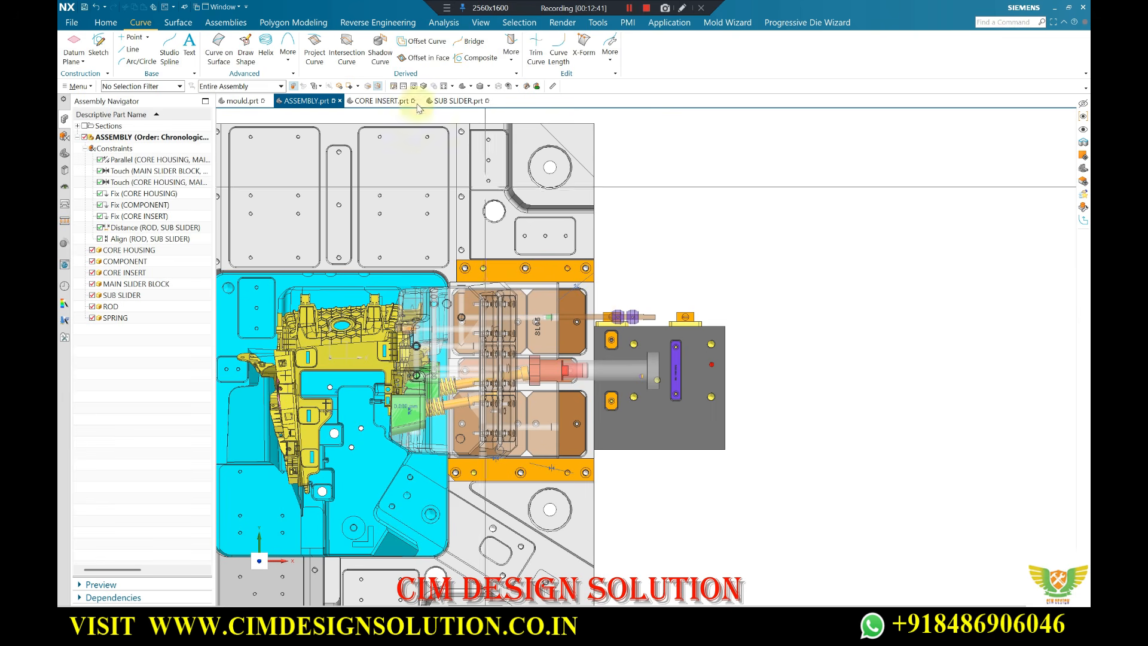
Add a red text annotation reading "10 ANGLE" in the empty area above the cylinder bracket.
left_click(447, 7)
left_click(466, 24)
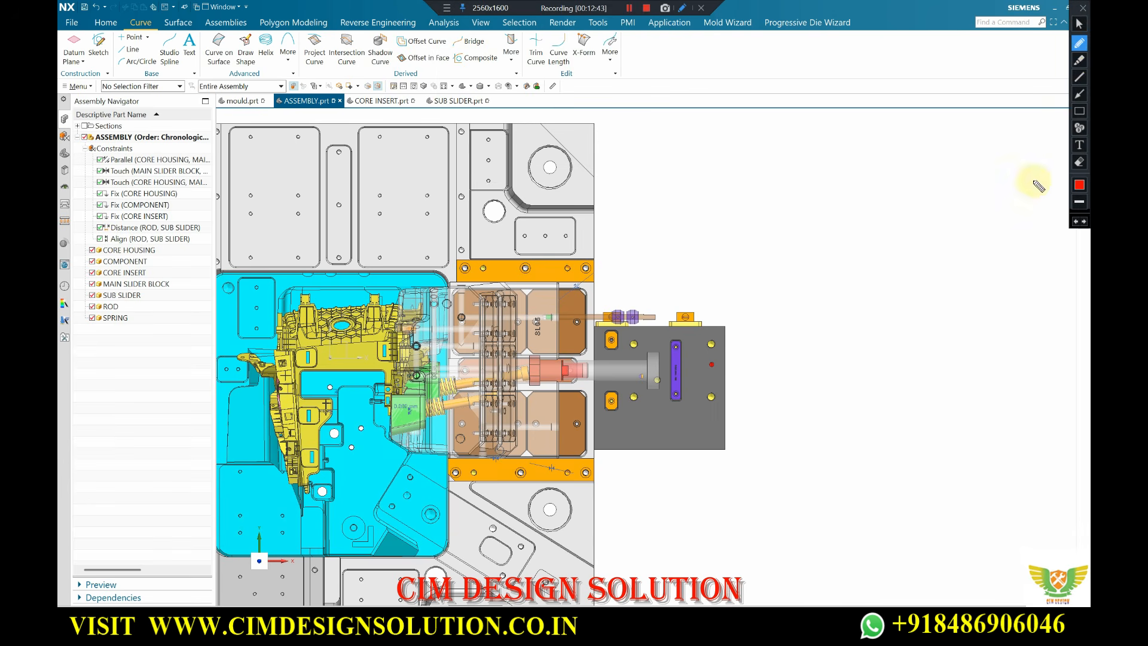
left_click(1079, 144)
left_click(728, 164)
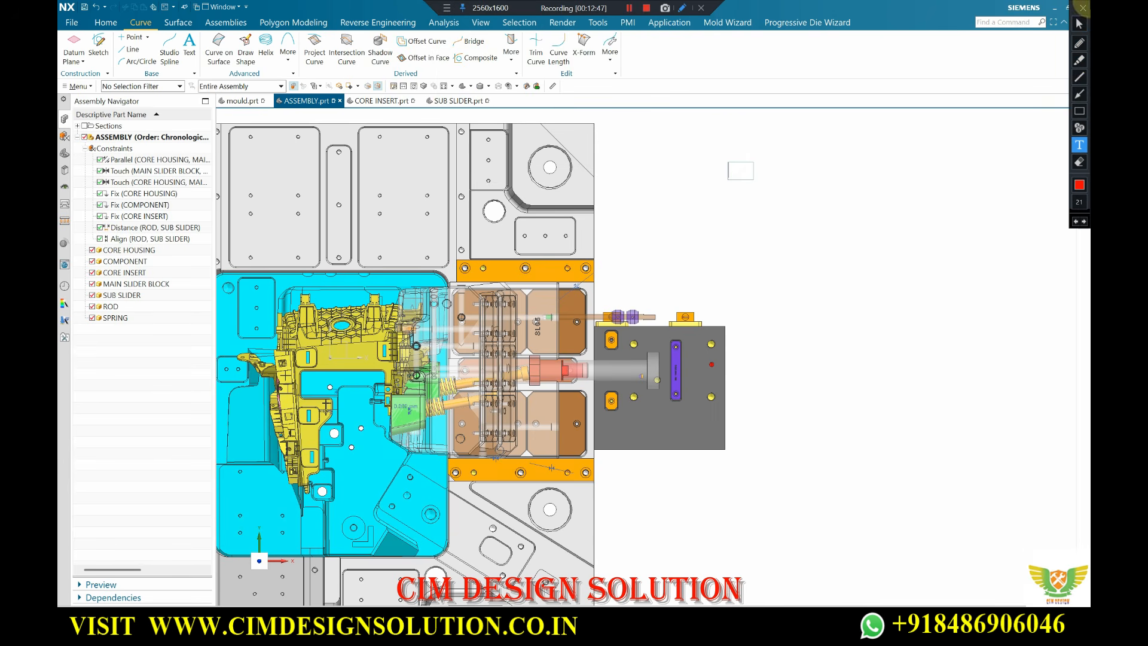
type("10 ANGLE")
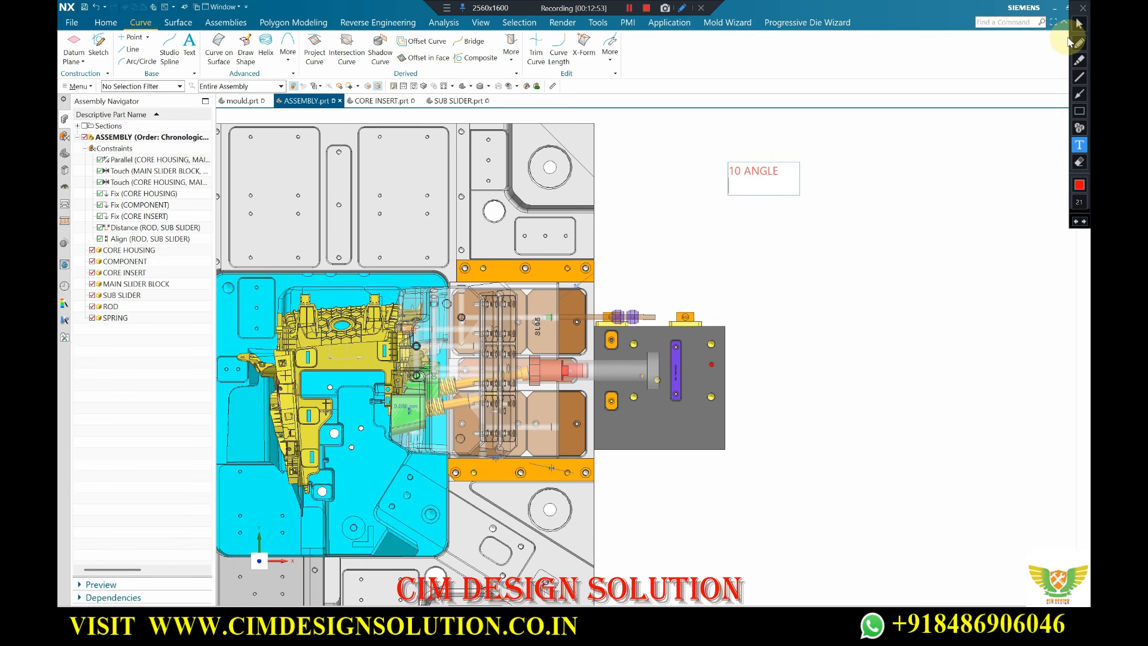
Extend the red text note with the lines "40 MM STROKE" and "7 MM UNDERCUT" and finish the text.
key("Return")
type("40 MM STROKE")
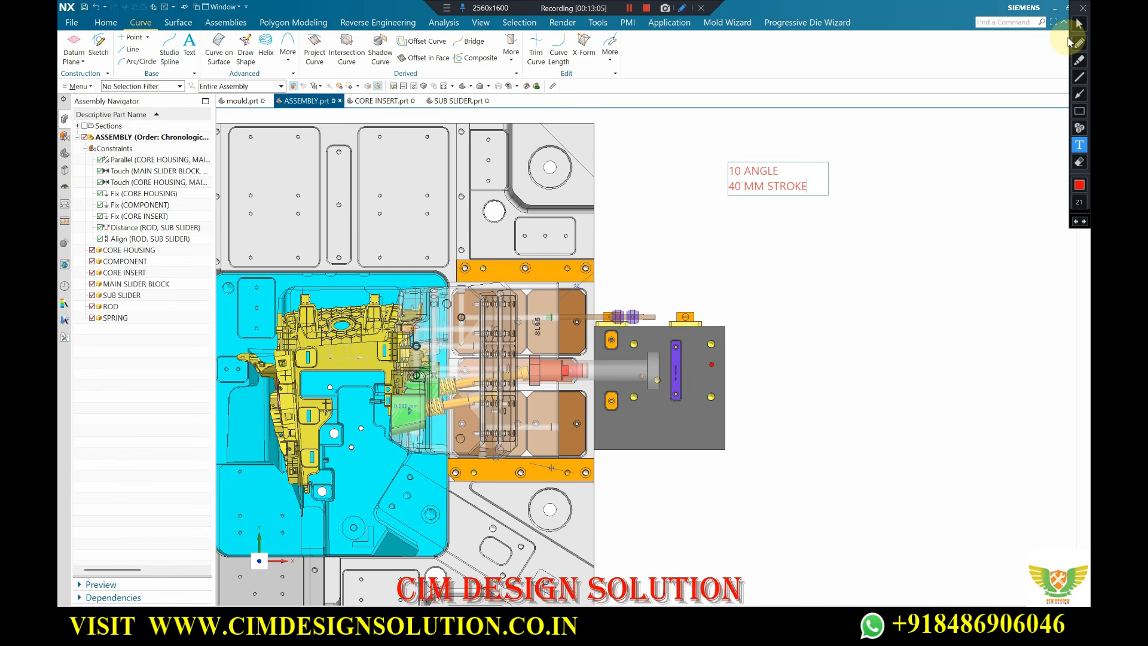
key("Return")
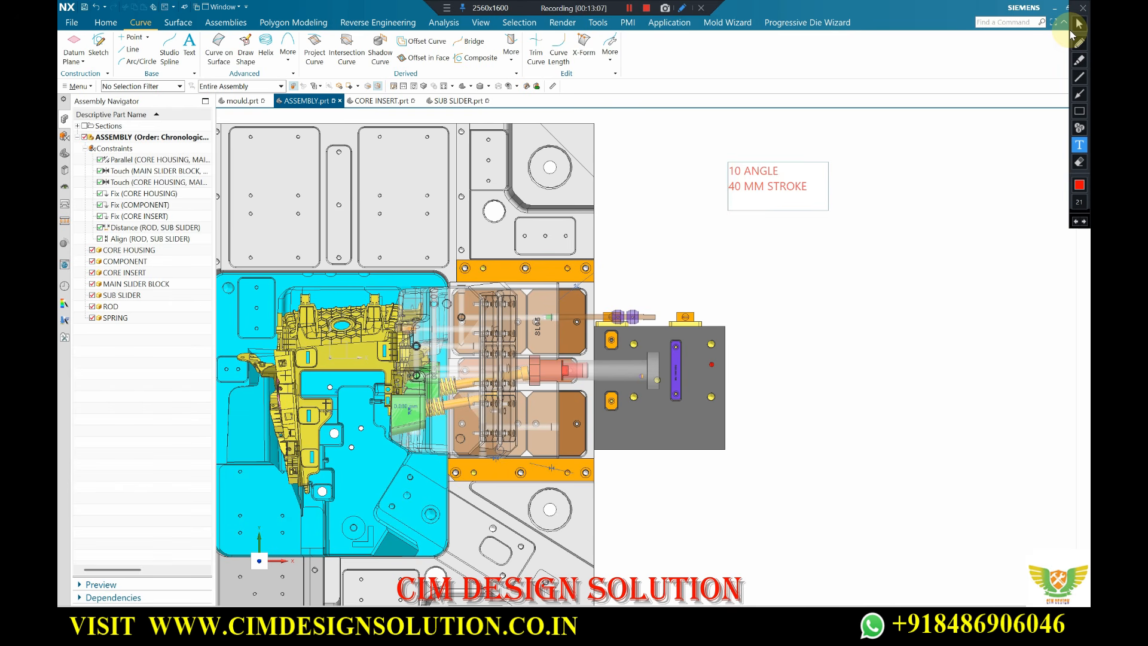
type("7 MM UND")
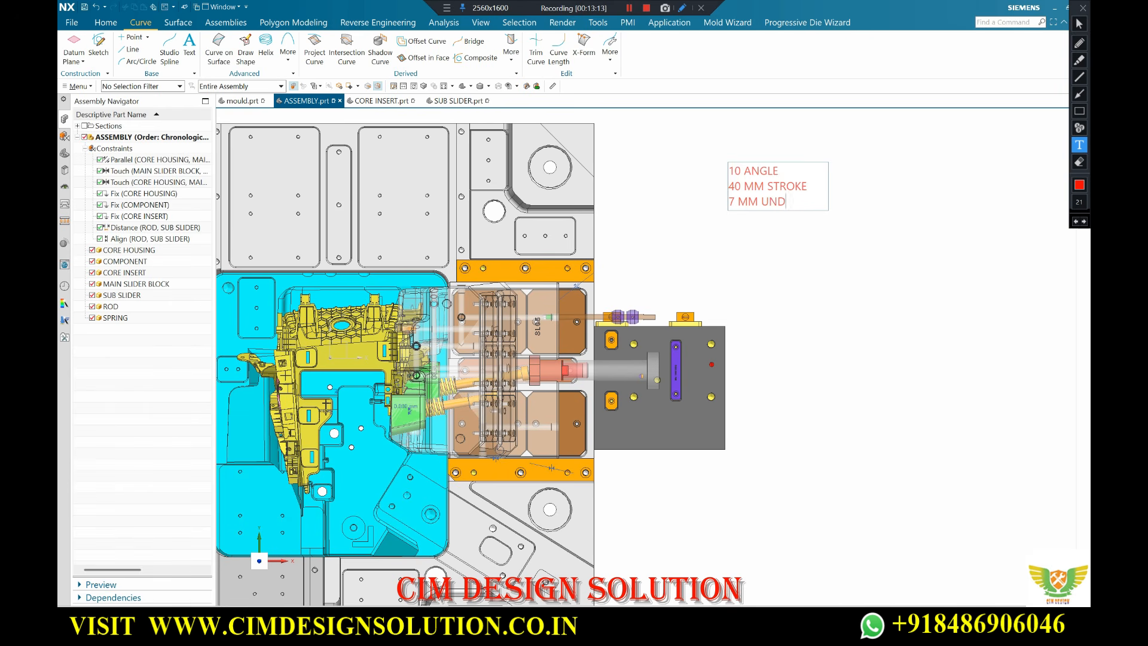
type("ERCUT")
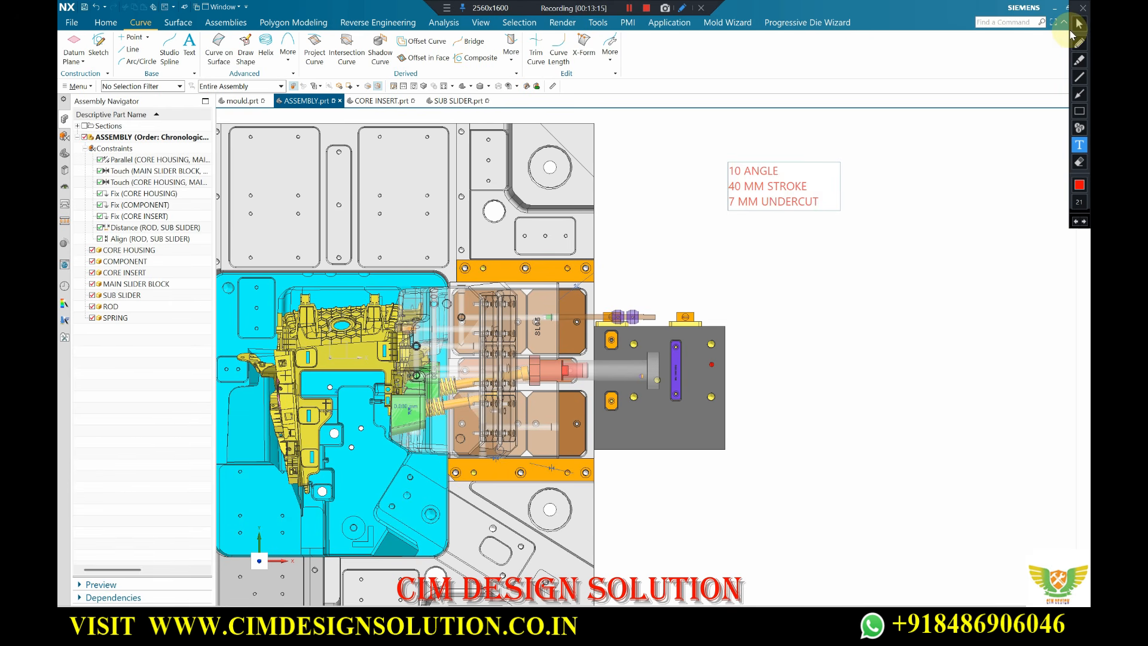
left_click(739, 135)
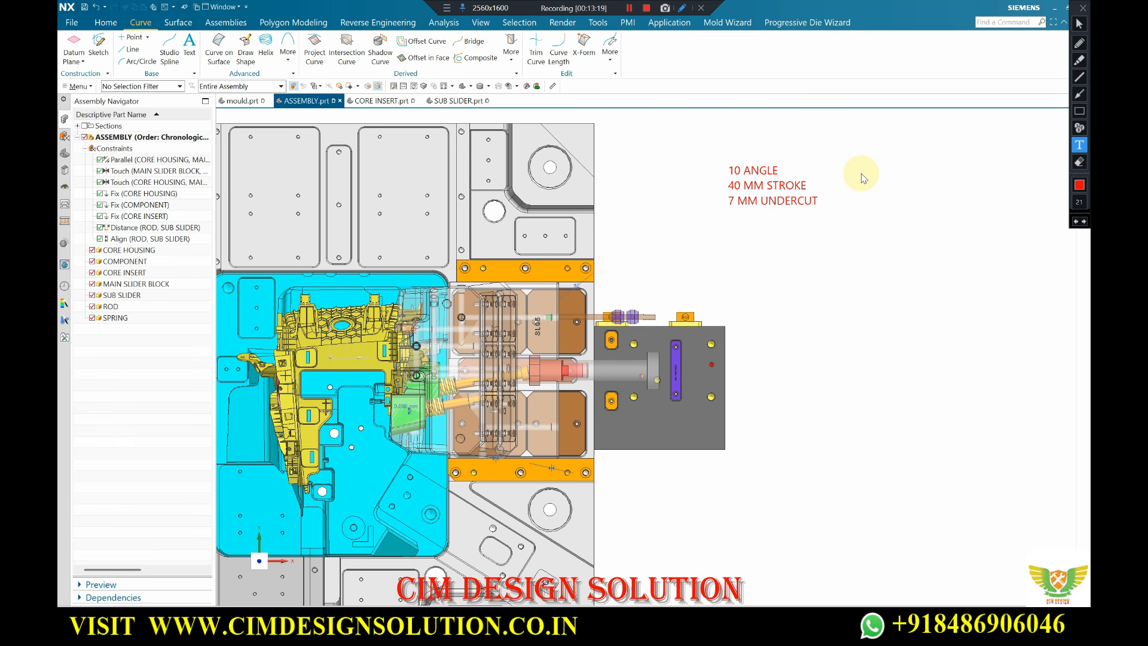
Draw a red right-angled triangle in the empty space beside the text note.
left_click(1079, 43)
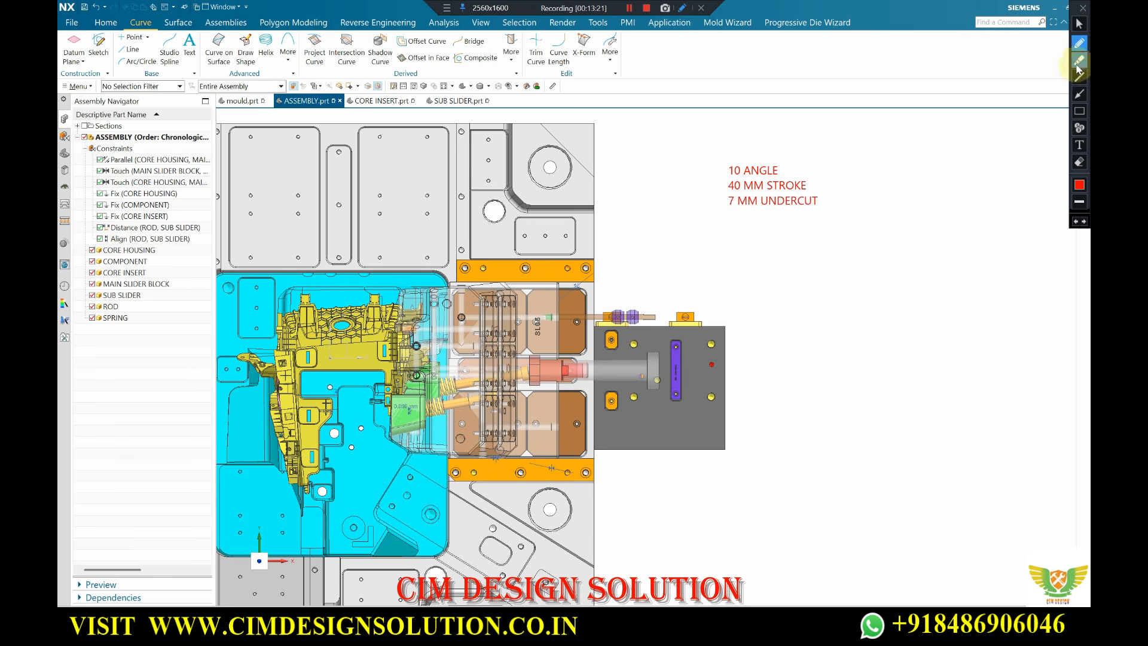
left_click(1079, 76)
mouse_move(883, 129)
left_mouse_down()
mouse_move(882, 223)
mouse_move(944, 222)
mouse_move(883, 129)
left_mouse_up()
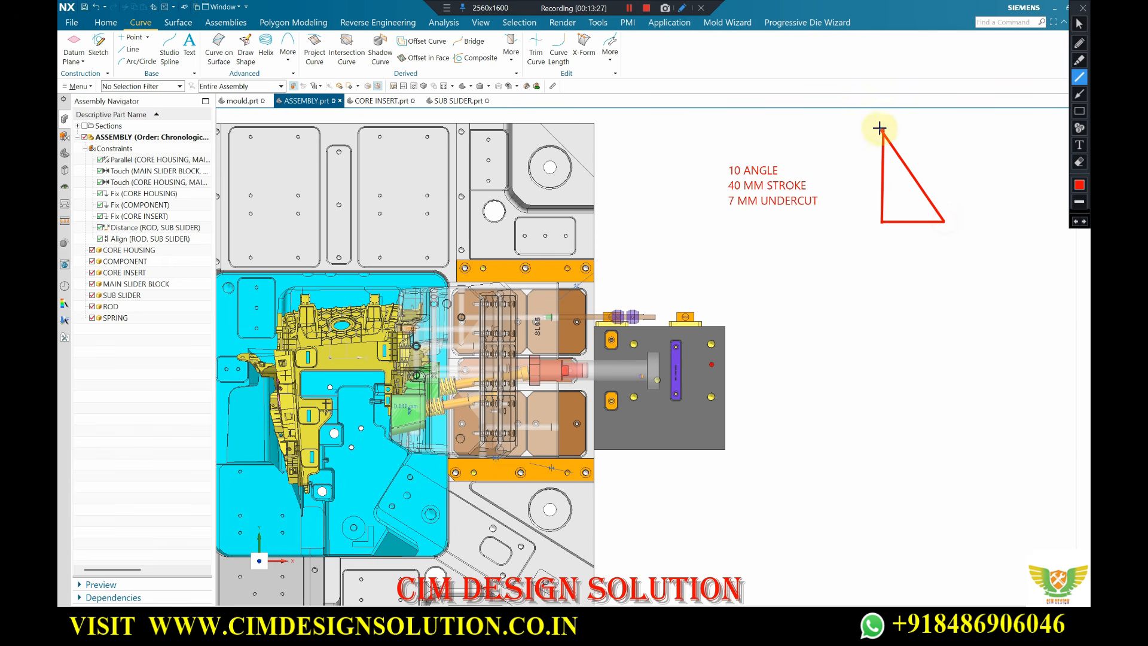
Label the triangle's sides X, Y and Z and its upper angle θ, and underline the undercut value in the note.
left_click(1078, 44)
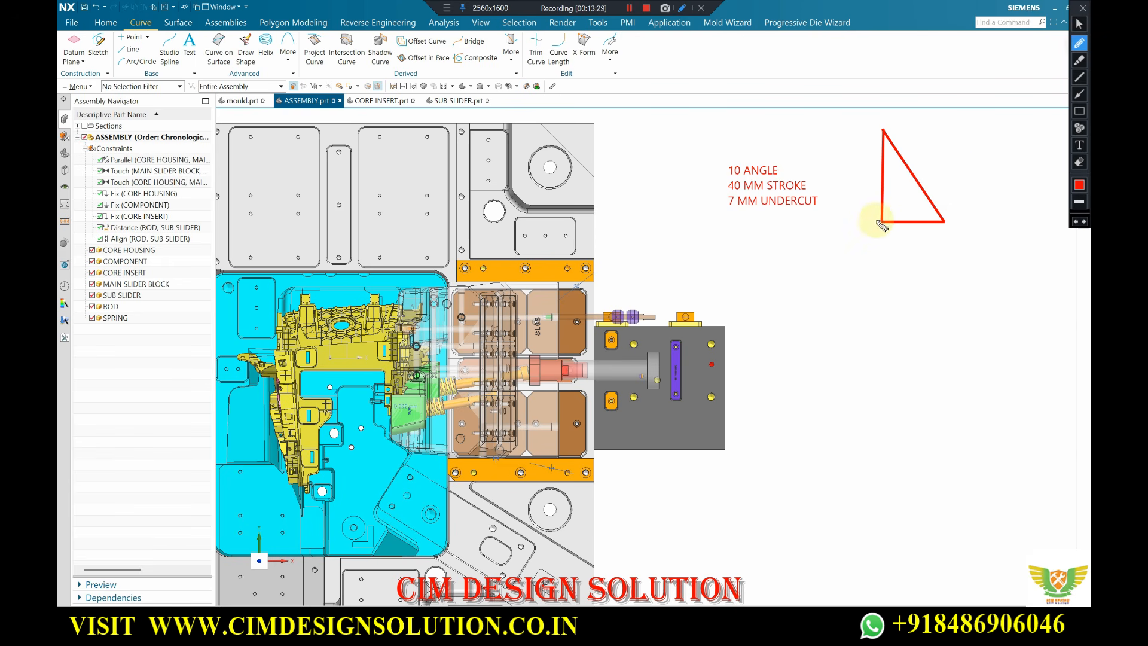
left_click_drag(901, 232, 915, 240)
left_click_drag(763, 209, 816, 211)
mouse_move(858, 170)
left_mouse_down()
mouse_move(866, 193)
mouse_move(823, 185)
left_mouse_up()
mouse_move(884, 153)
left_mouse_down()
mouse_move(900, 153)
mouse_move(892, 177)
mouse_move(909, 163)
mouse_move(980, 177)
left_mouse_up()
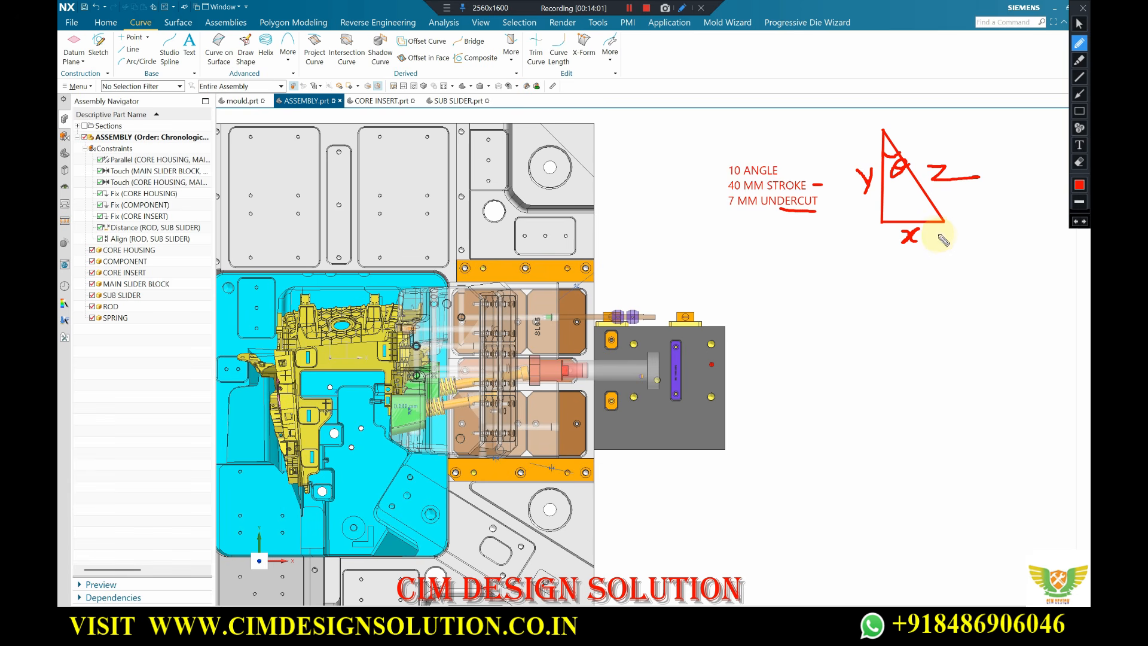
Write X = 7, 40 for side Y and 10 for the angle on the triangle, and frame the note and triangle together.
left_click_drag(917, 230, 934, 230)
mouse_move(917, 236)
left_mouse_down()
mouse_move(965, 232)
mouse_move(955, 249)
left_mouse_up()
mouse_move(849, 205)
left_mouse_down()
mouse_move(850, 260)
mouse_move(862, 230)
left_mouse_up()
left_click_drag(898, 184, 898, 195)
left_click_drag(905, 185, 904, 184)
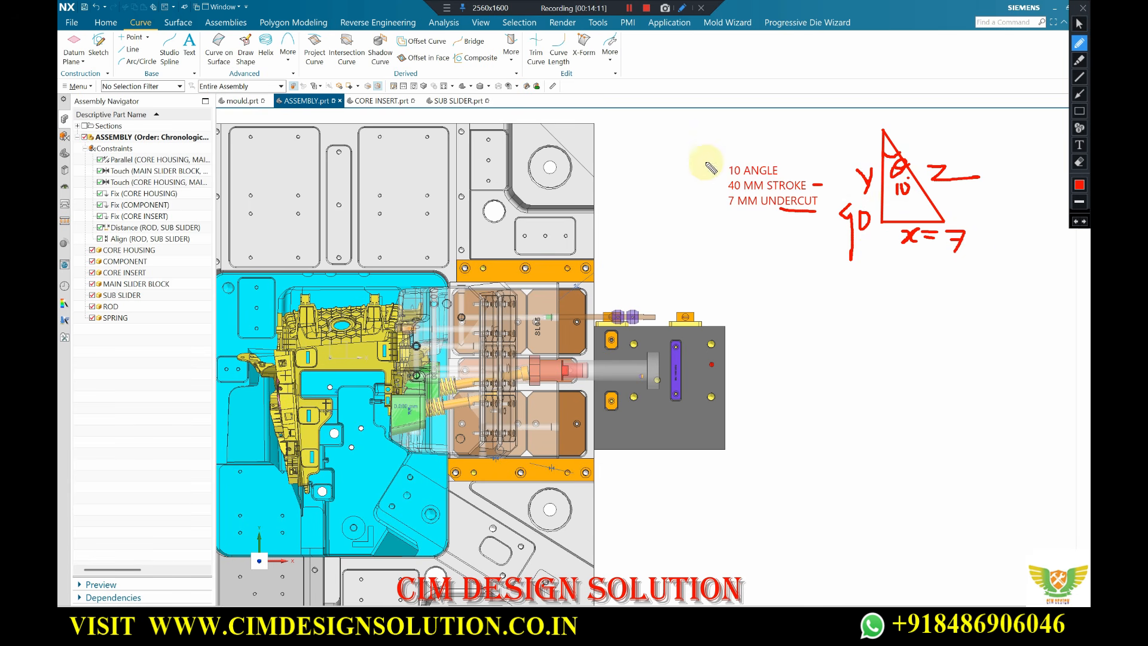
mouse_move(709, 133)
left_mouse_down()
mouse_move(701, 248)
mouse_move(924, 263)
mouse_move(825, 124)
mouse_move(976, 127)
mouse_move(1000, 252)
left_mouse_up()
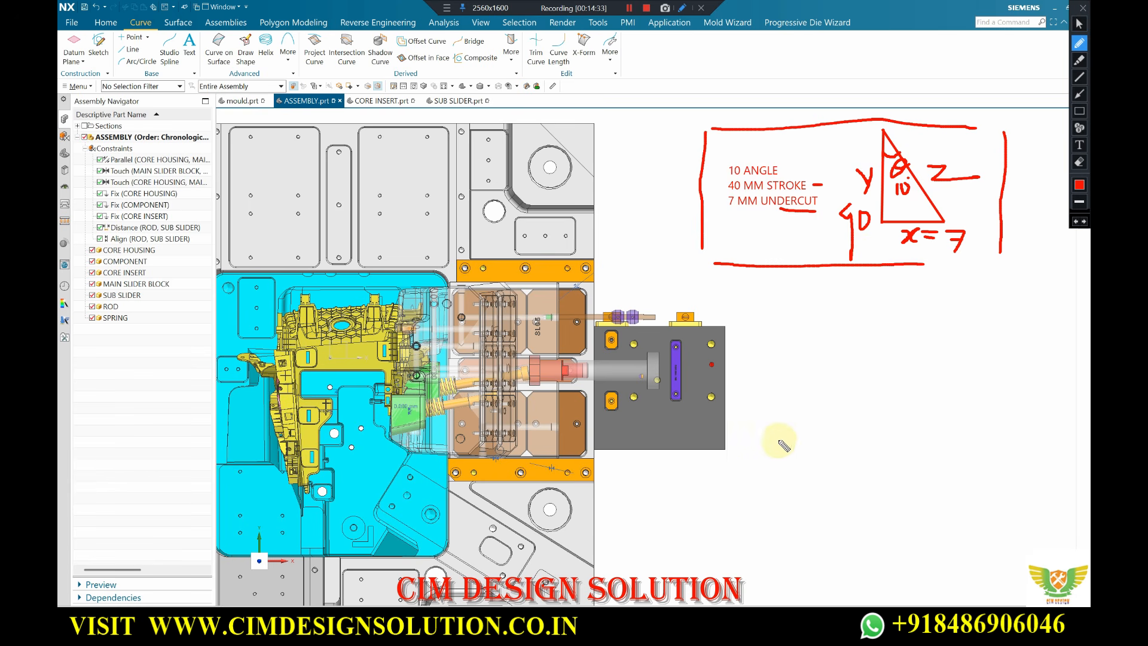
Handwrite the angle formula "A = tan⁻¹ (X/Y)" below the framed triangle.
mouse_move(795, 286)
left_mouse_down()
mouse_move(785, 316)
mouse_move(805, 317)
left_mouse_up()
left_click_drag(788, 303, 835, 305)
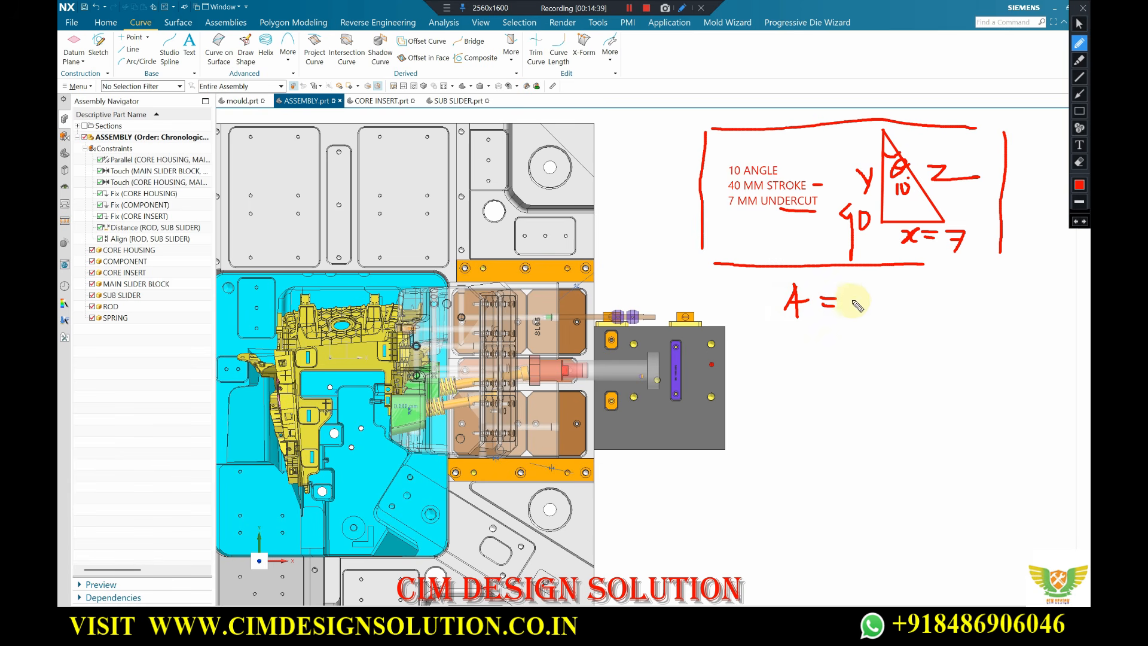
mouse_move(856, 303)
left_mouse_down()
mouse_move(908, 296)
mouse_move(925, 313)
mouse_move(971, 300)
left_mouse_up()
mouse_move(981, 287)
left_mouse_down()
mouse_move(970, 314)
mouse_move(988, 312)
left_mouse_up()
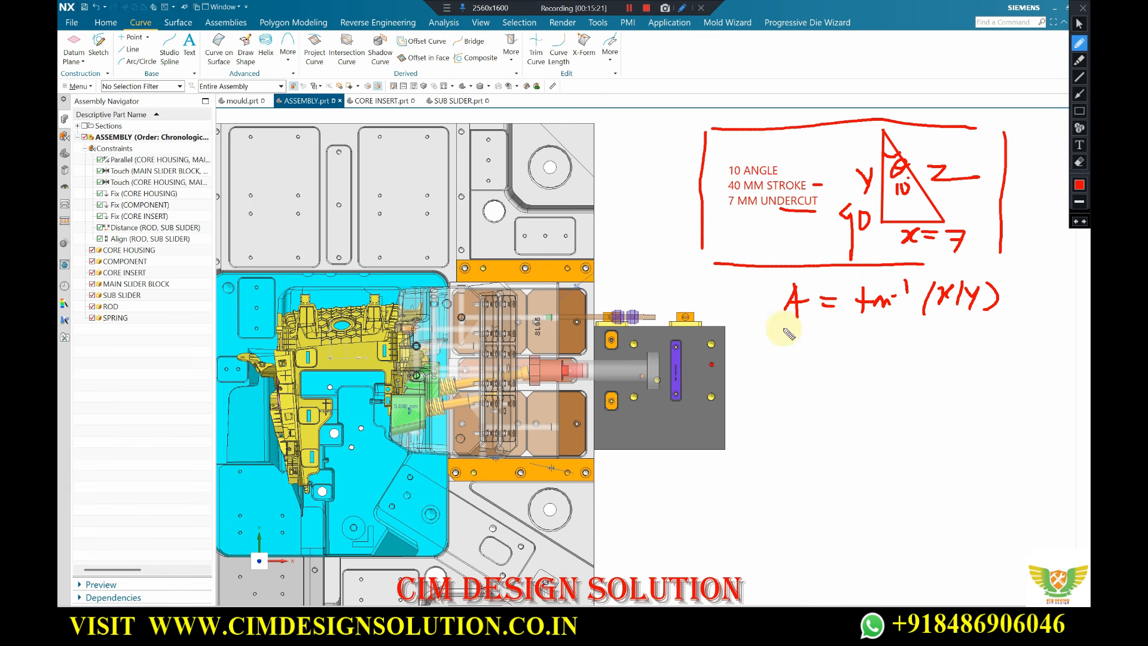
Write "= tan⁻¹ (6/40)" beneath the formula and tick the "10 ANGLE" line of the note.
left_click_drag(823, 338, 841, 337)
mouse_move(823, 346)
left_mouse_down()
mouse_move(863, 366)
mouse_move(878, 340)
mouse_move(897, 352)
mouse_move(912, 340)
mouse_move(933, 357)
left_mouse_up()
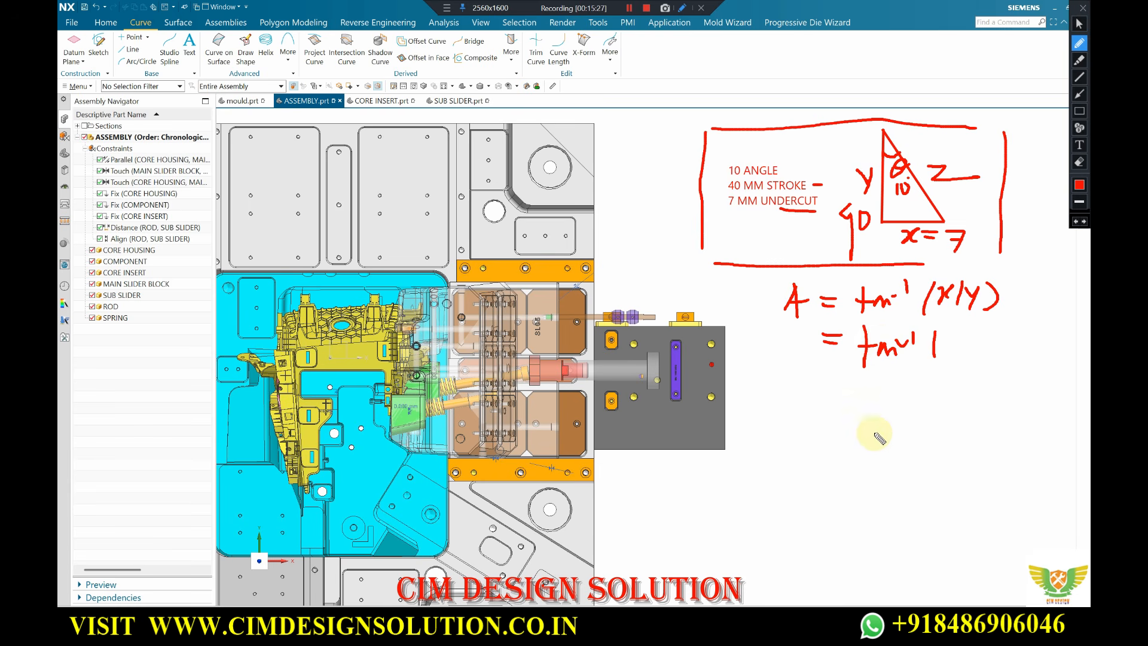
mouse_move(956, 319)
left_mouse_down()
mouse_move(940, 352)
mouse_move(952, 343)
left_mouse_up()
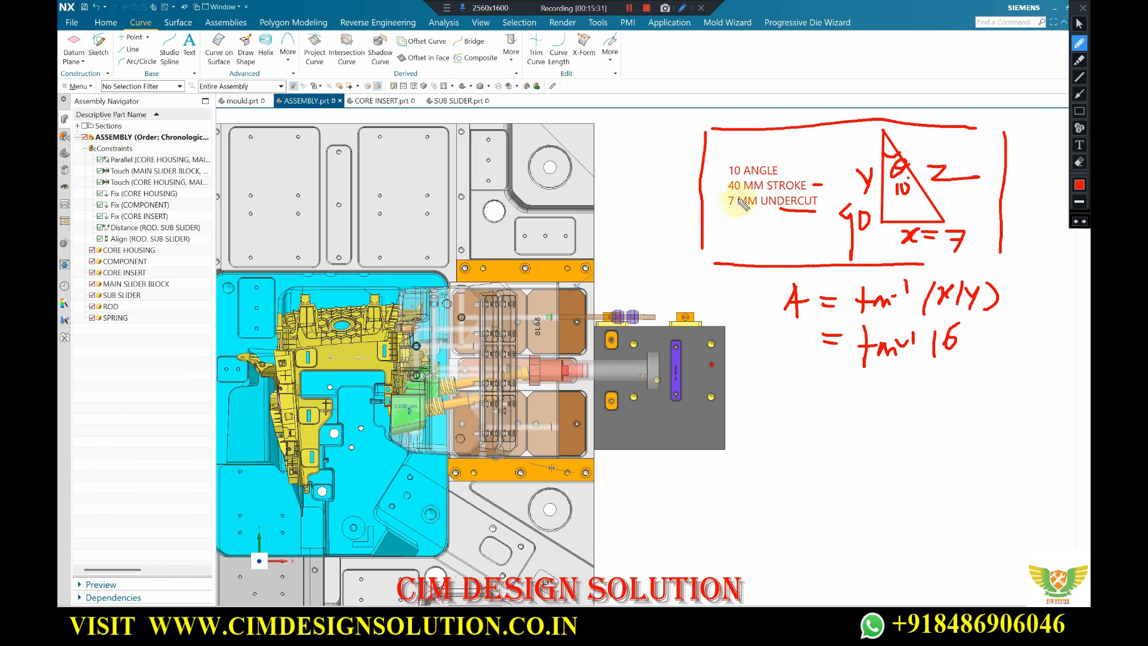
left_click_drag(720, 170, 755, 155)
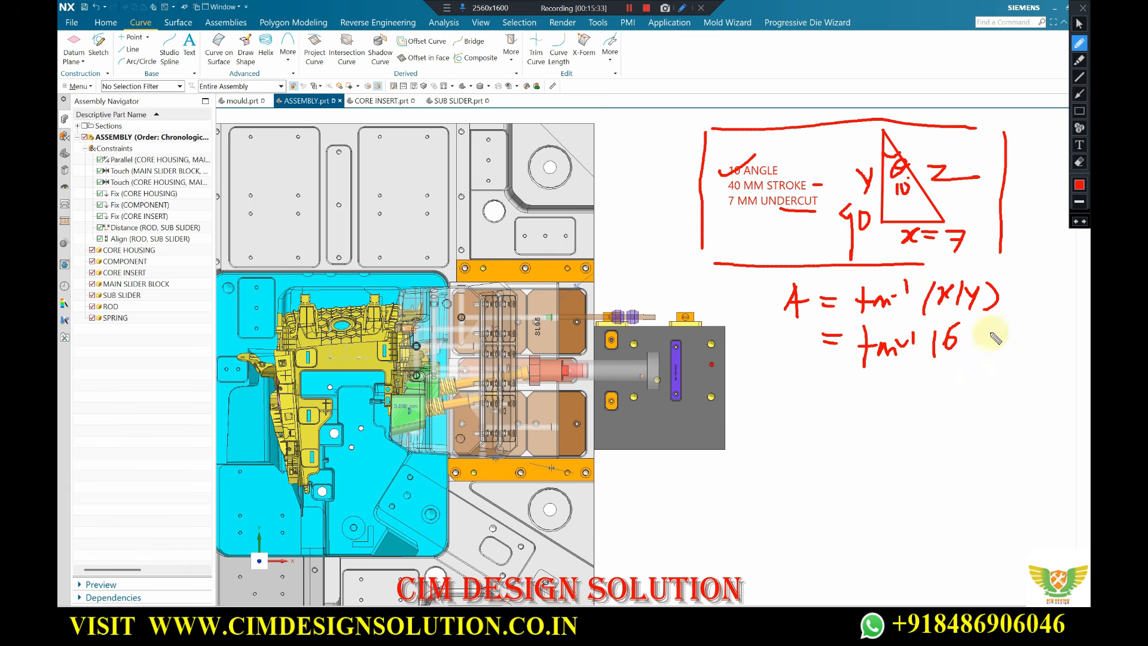
mouse_move(965, 316)
left_mouse_down()
mouse_move(958, 352)
mouse_move(998, 342)
left_mouse_up()
mouse_move(993, 326)
left_mouse_down()
mouse_move(994, 354)
mouse_move(1005, 333)
mouse_move(1026, 353)
left_mouse_up()
Complete the first angle calculation with the lines "= tan⁻¹ (0.15)" and "= 8.5".
left_click_drag(836, 386, 849, 392)
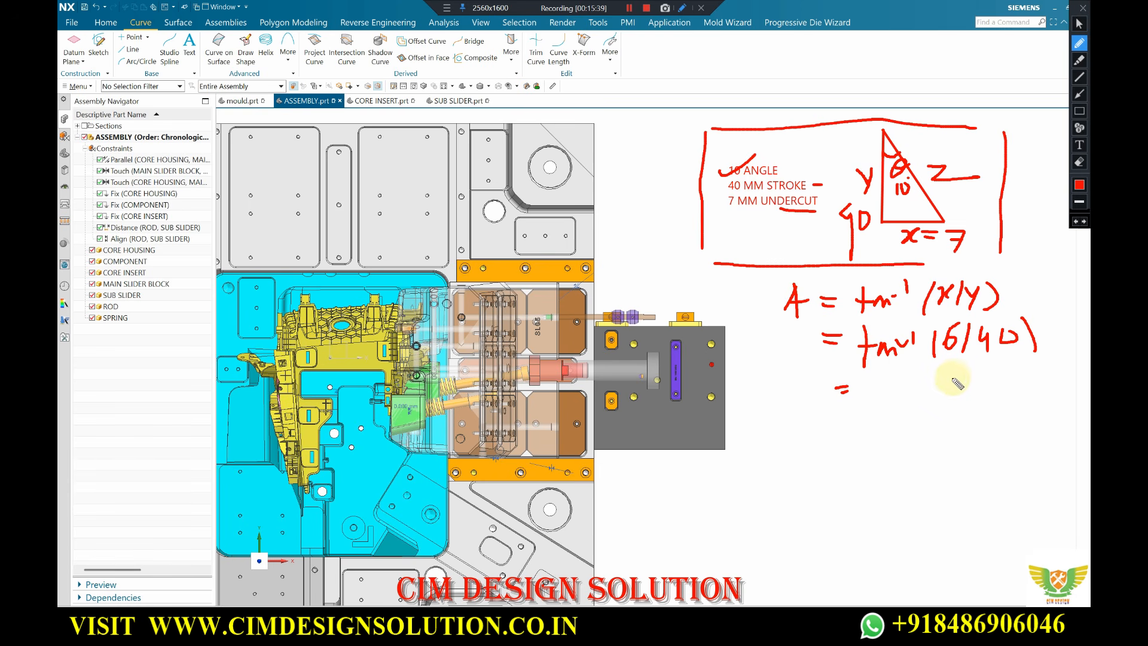
mouse_move(950, 382)
left_mouse_down()
mouse_move(988, 392)
mouse_move(997, 367)
left_mouse_up()
mouse_move(987, 376)
left_mouse_down()
mouse_move(984, 394)
mouse_move(1006, 386)
left_mouse_up()
left_click_drag(942, 370, 941, 402)
mouse_move(868, 370)
left_mouse_down()
mouse_move(869, 390)
mouse_move(918, 372)
left_mouse_up()
mouse_move(864, 428)
left_mouse_down()
mouse_move(848, 436)
mouse_move(867, 437)
left_mouse_up()
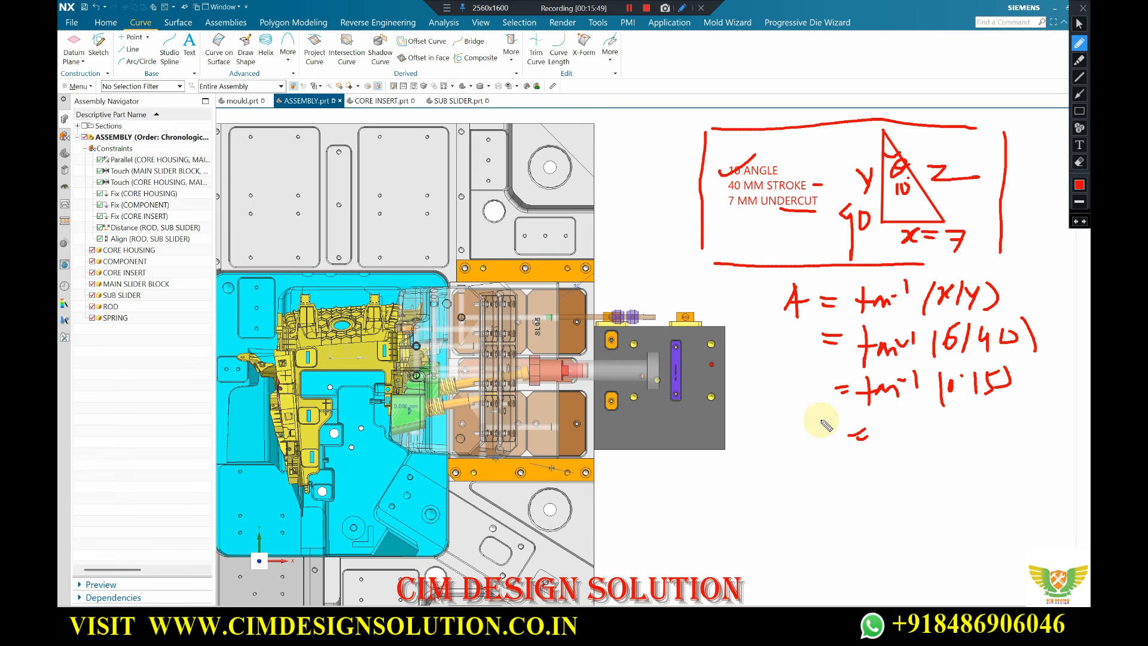
left_click_drag(929, 425, 979, 409)
Start a second calculation of A below the first, writing the inverse tangent formula and "= tan⁻¹ (7/40)".
left_click_drag(772, 494, 795, 488)
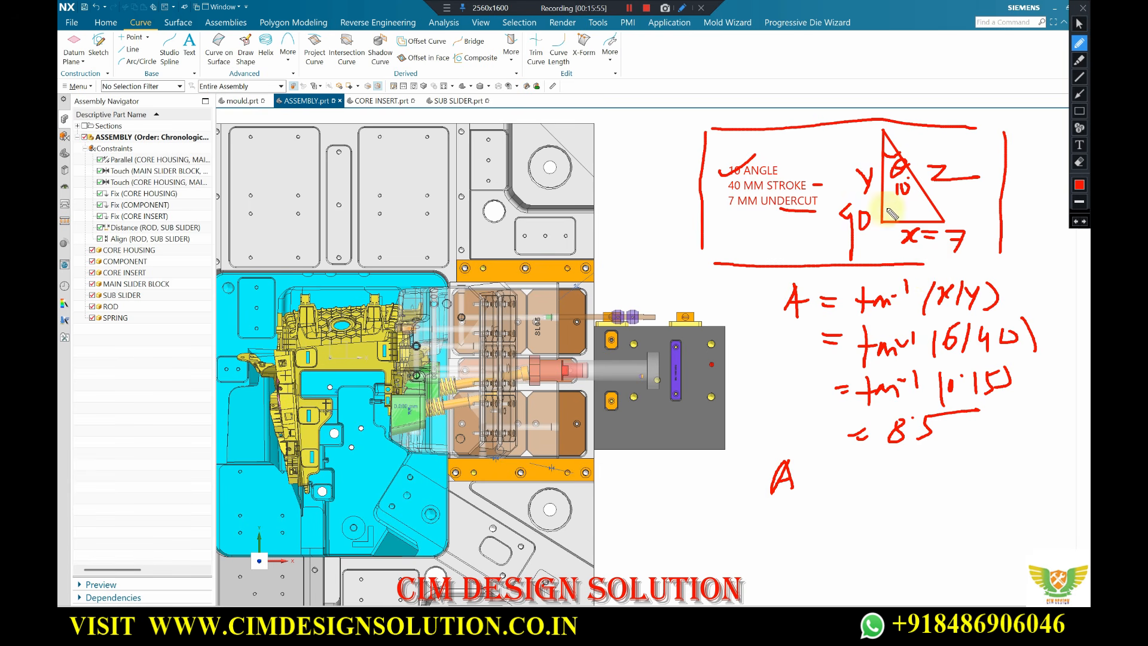
mouse_move(814, 477)
left_mouse_down()
mouse_move(896, 463)
mouse_move(947, 487)
mouse_move(1004, 446)
mouse_move(1042, 489)
left_mouse_up()
left_click_drag(823, 519, 838, 515)
mouse_move(870, 497)
left_mouse_down()
mouse_move(867, 518)
mouse_move(912, 493)
mouse_move(944, 519)
mouse_move(993, 508)
left_mouse_up()
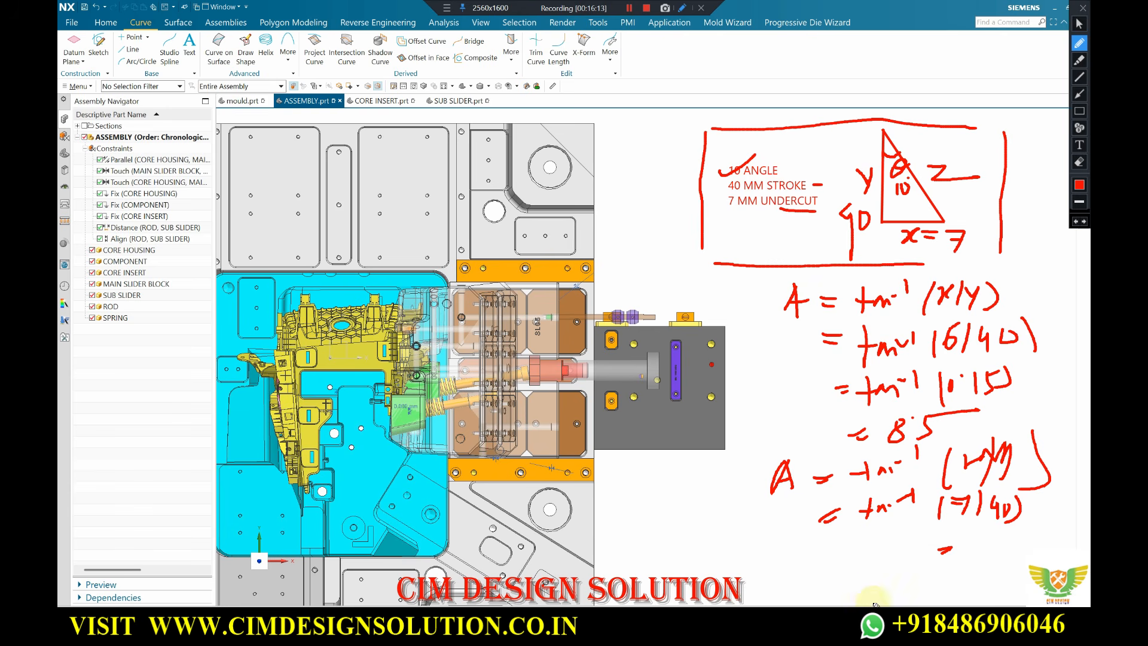
Continue the second calculation with "= tan⁻¹ 0.175" and write the resulting angle beneath it.
mouse_move(955, 552)
left_mouse_down()
mouse_move(944, 547)
mouse_move(993, 559)
mouse_move(1040, 530)
left_mouse_up()
left_click_drag(855, 560, 877, 558)
left_click_drag(881, 550, 884, 565)
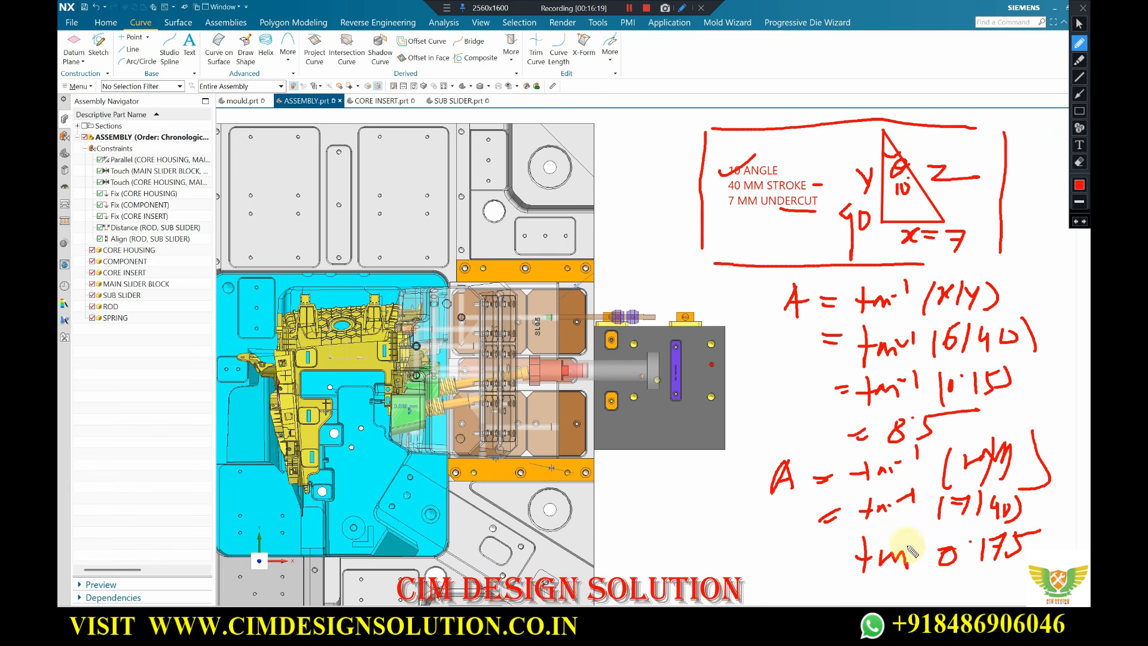
left_click_drag(922, 527, 921, 540)
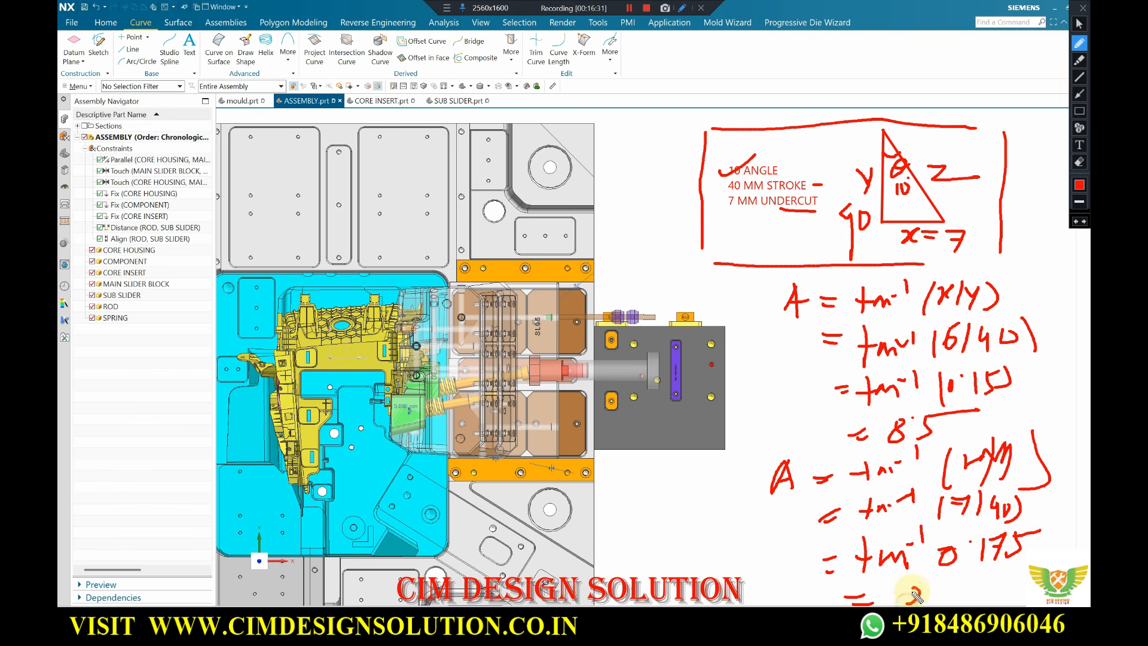
left_click_drag(970, 581, 985, 596)
Write an underlined 10° beside the second result, and add handwritten marks next to the orange slider rails, including a circled 7.
mouse_move(756, 586)
left_mouse_down()
mouse_move(784, 581)
mouse_move(787, 592)
left_mouse_up()
left_click_drag(706, 570, 711, 583)
left_click_drag(725, 565, 739, 558)
left_click_drag(688, 605, 779, 589)
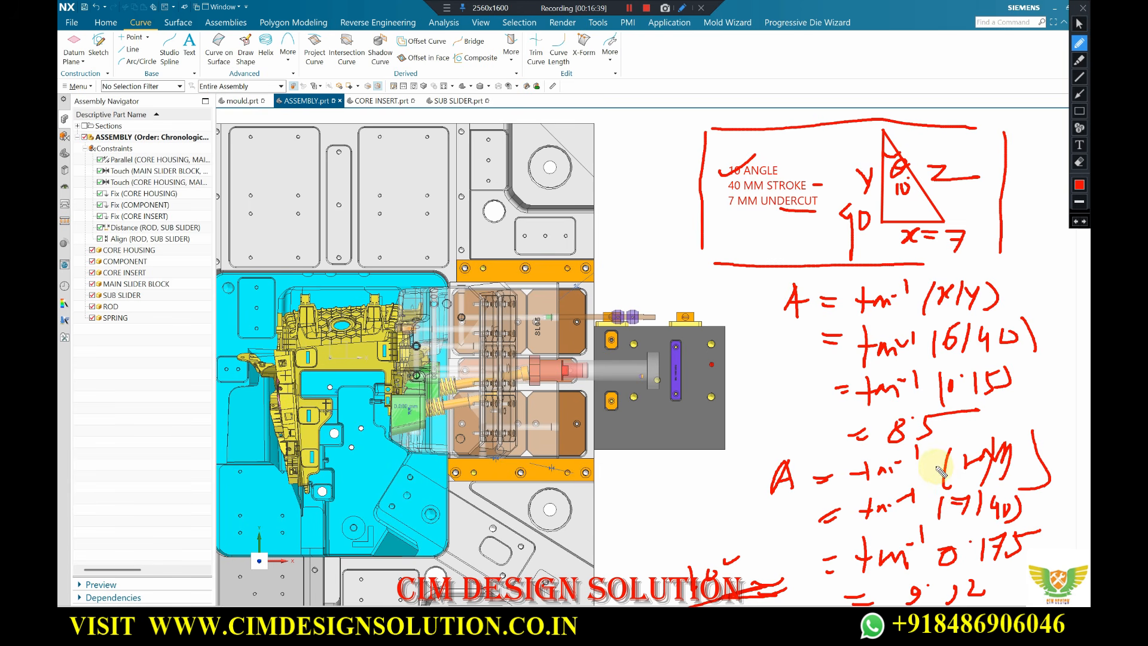
left_click_drag(638, 273, 637, 239)
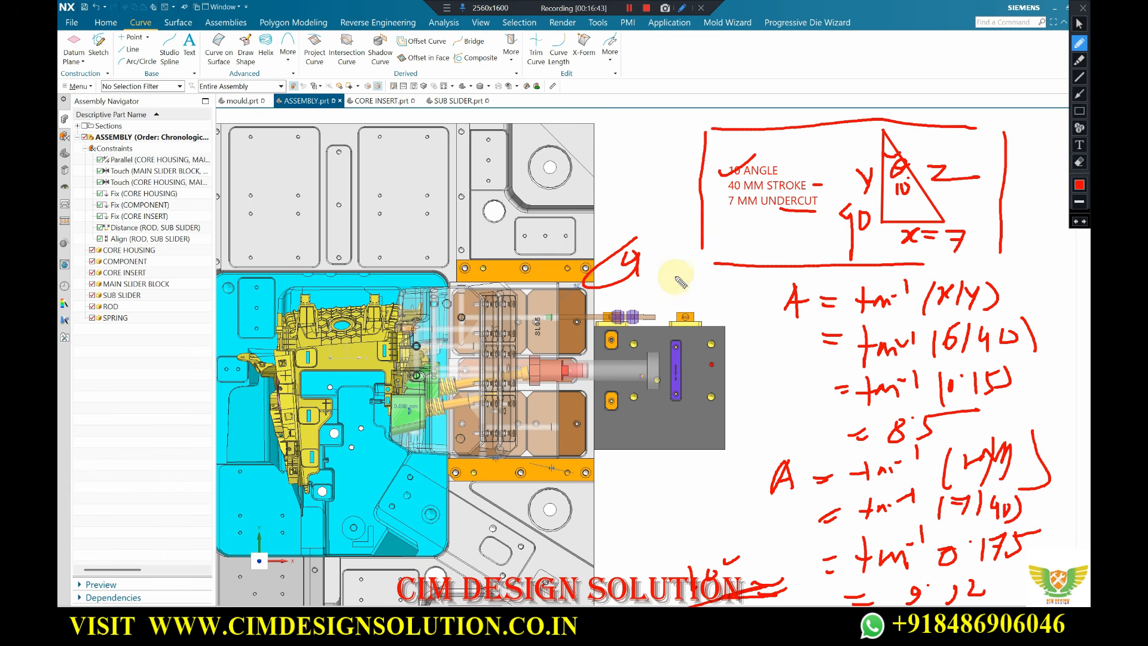
mouse_move(654, 501)
left_mouse_down()
mouse_move(680, 510)
mouse_move(653, 476)
left_mouse_up()
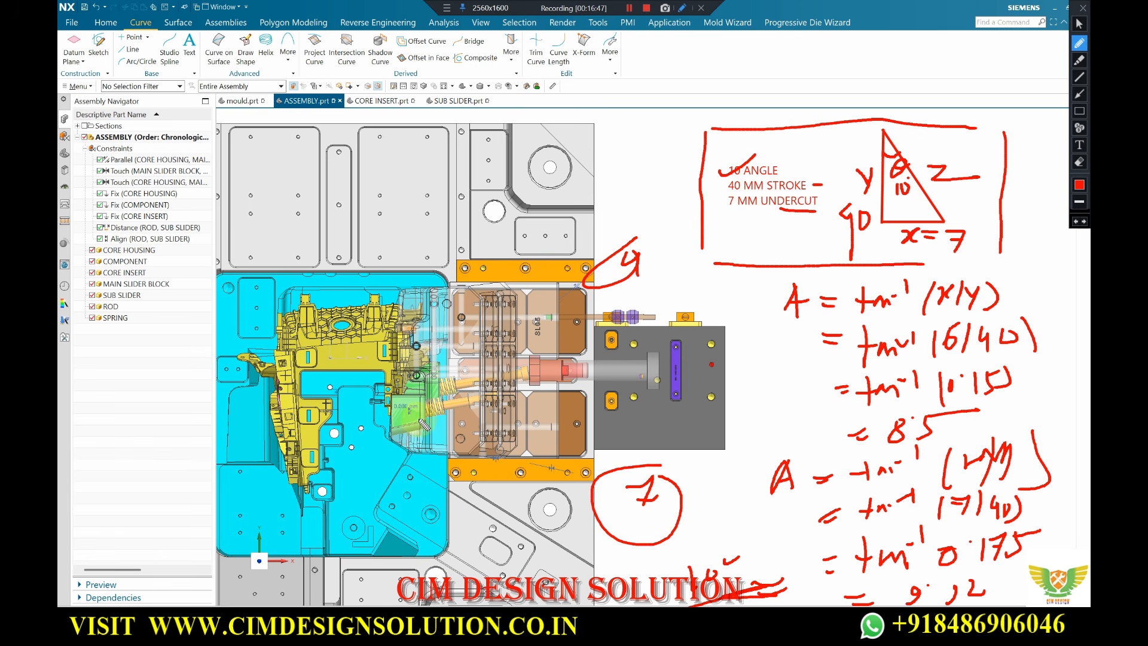
Draw red arrows along the lower inclined rod and the cylinder axis to show the movement directions, and close the annotation mode.
left_click(1078, 94)
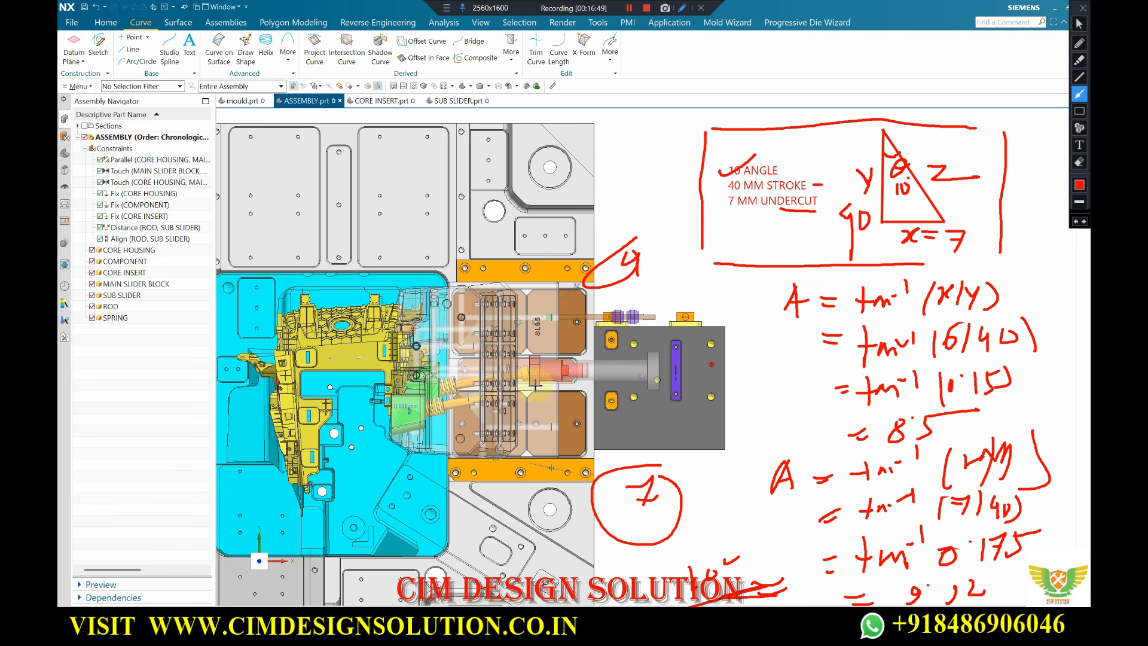
left_click_drag(433, 411, 538, 390)
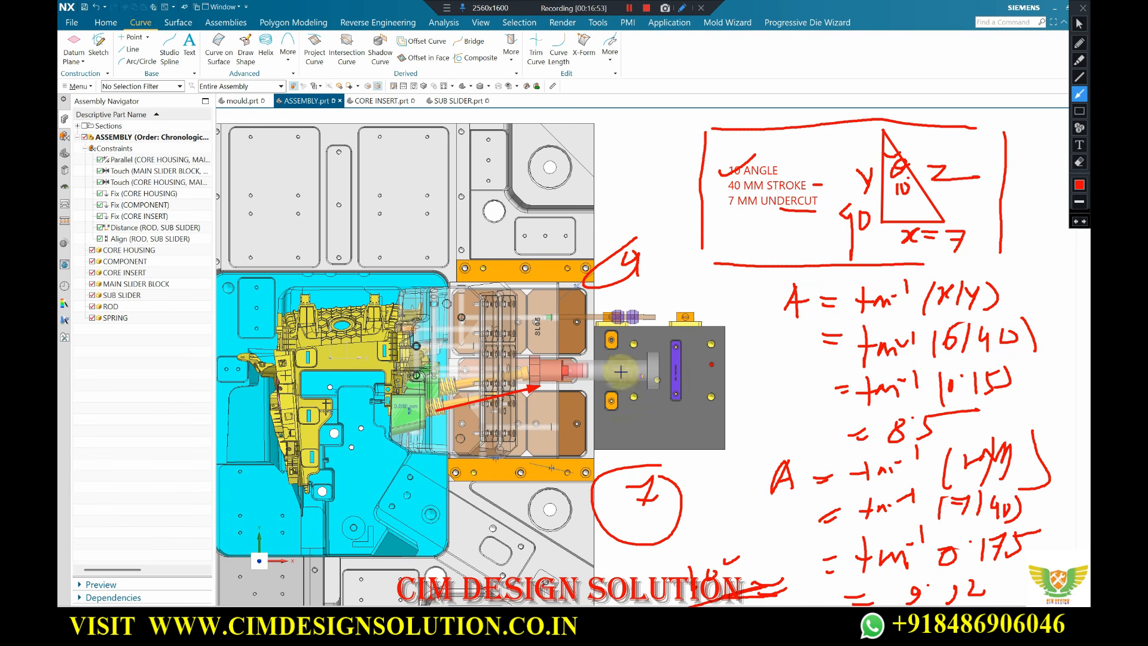
left_click_drag(545, 365, 655, 365)
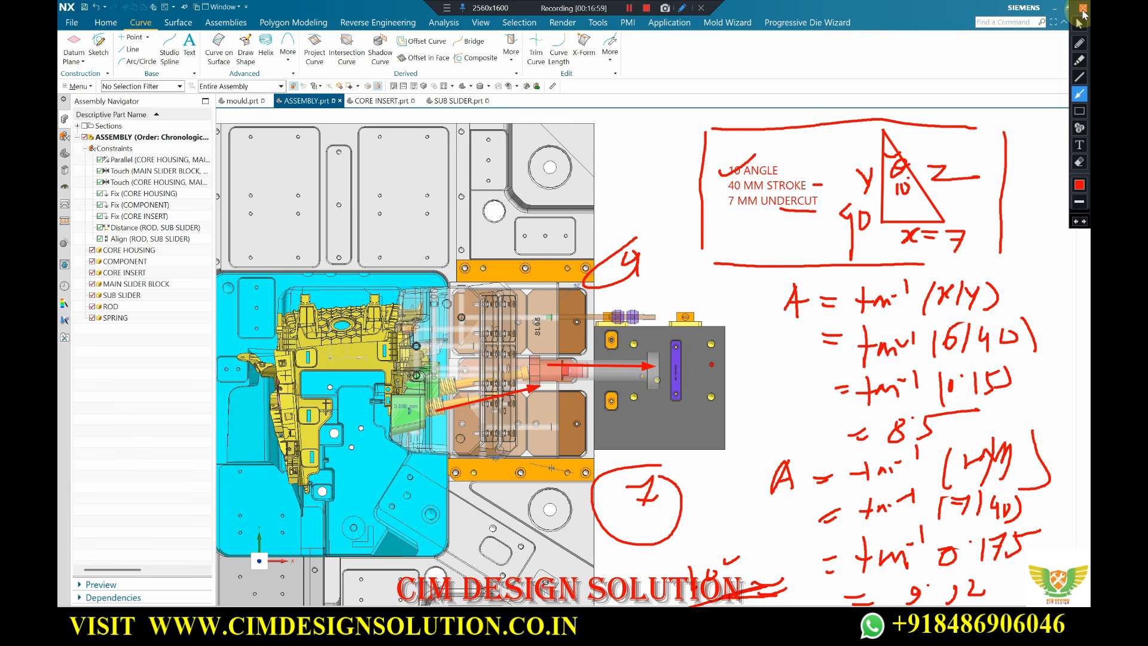
left_click(1082, 8)
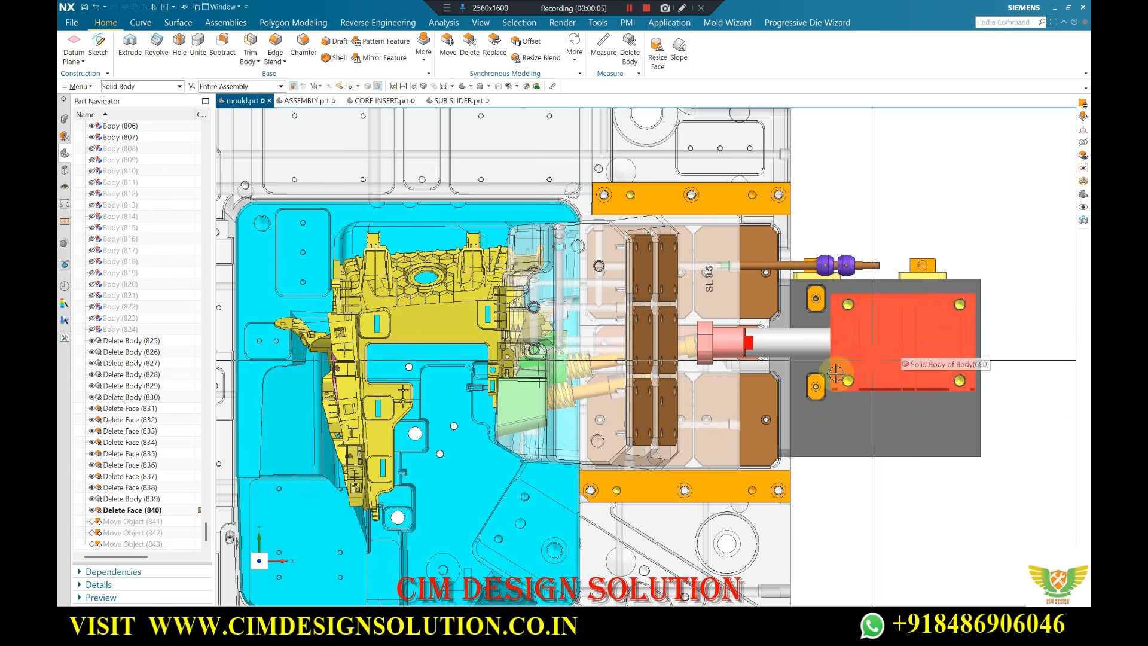
Make Move Object (841) the current feature of the mould part and inspect the springs on the inclined rods up close.
scroll(596, 401, "down", 2)
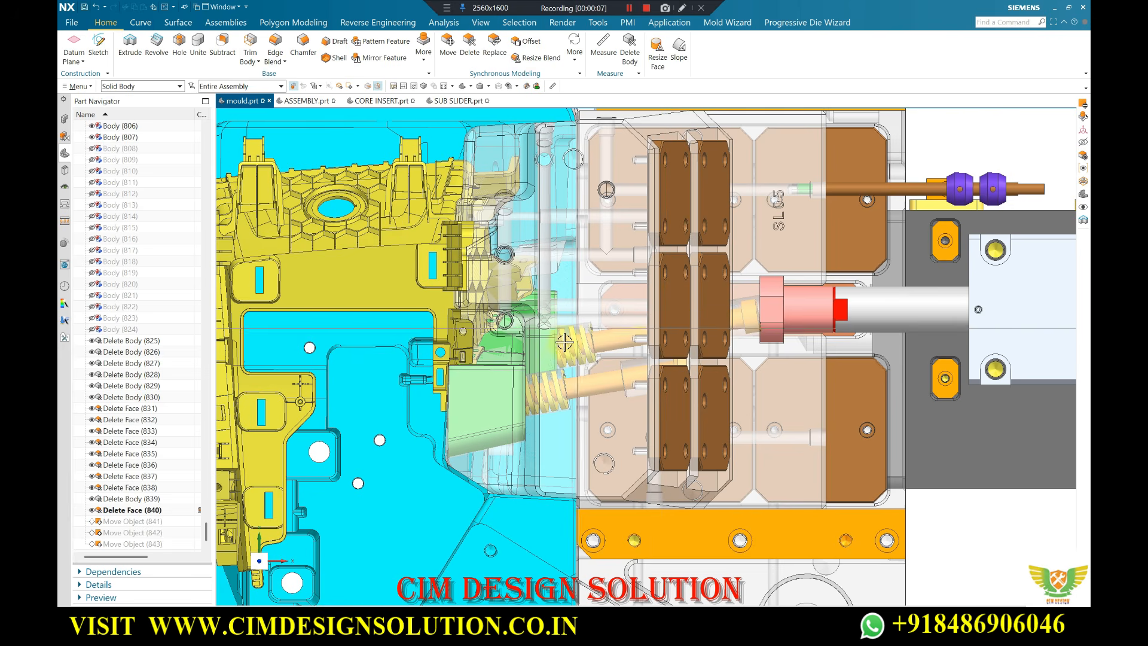
scroll(498, 429, "down", 1)
scroll(498, 430, "up", 1)
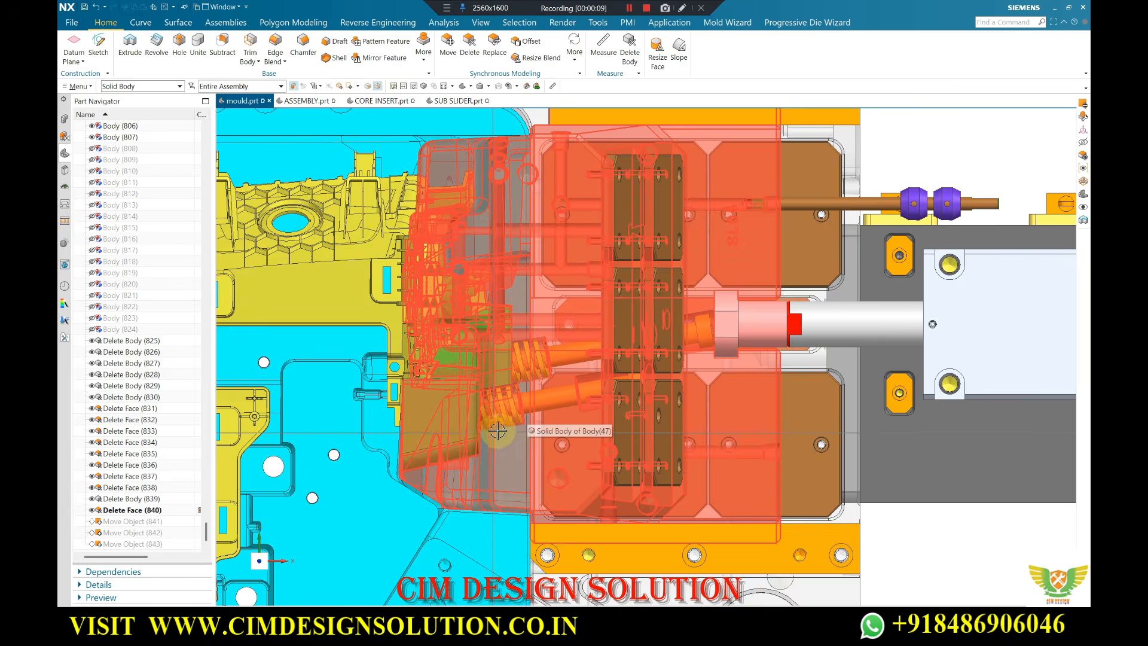
scroll(497, 430, "down", 2)
scroll(686, 349, "up", 1)
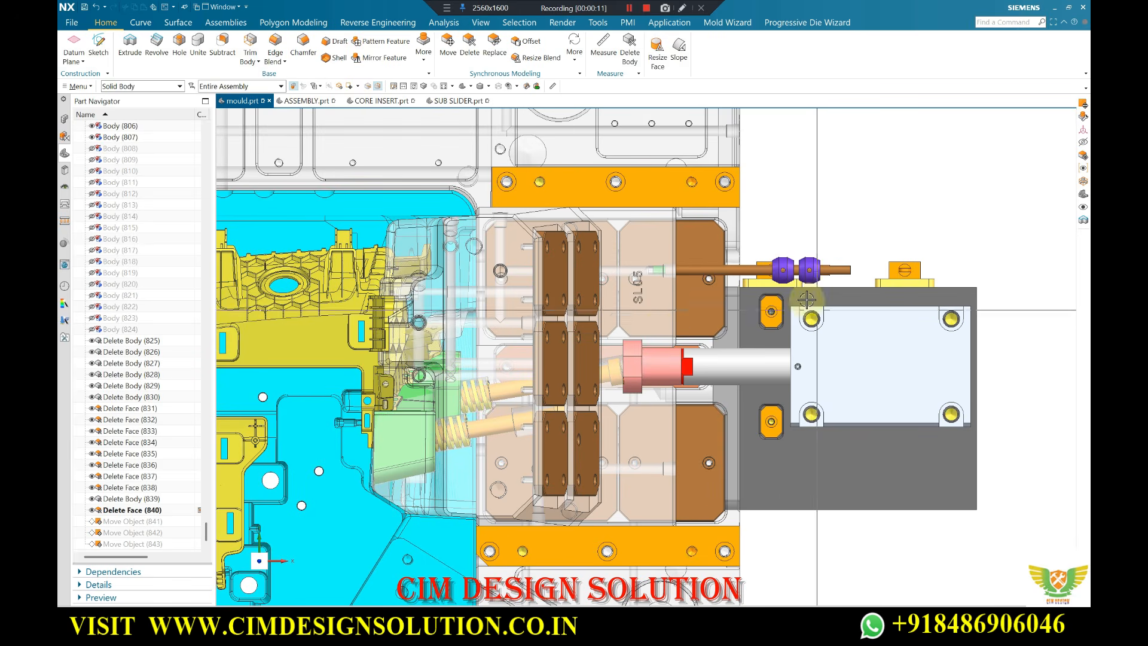
right_click(136, 523)
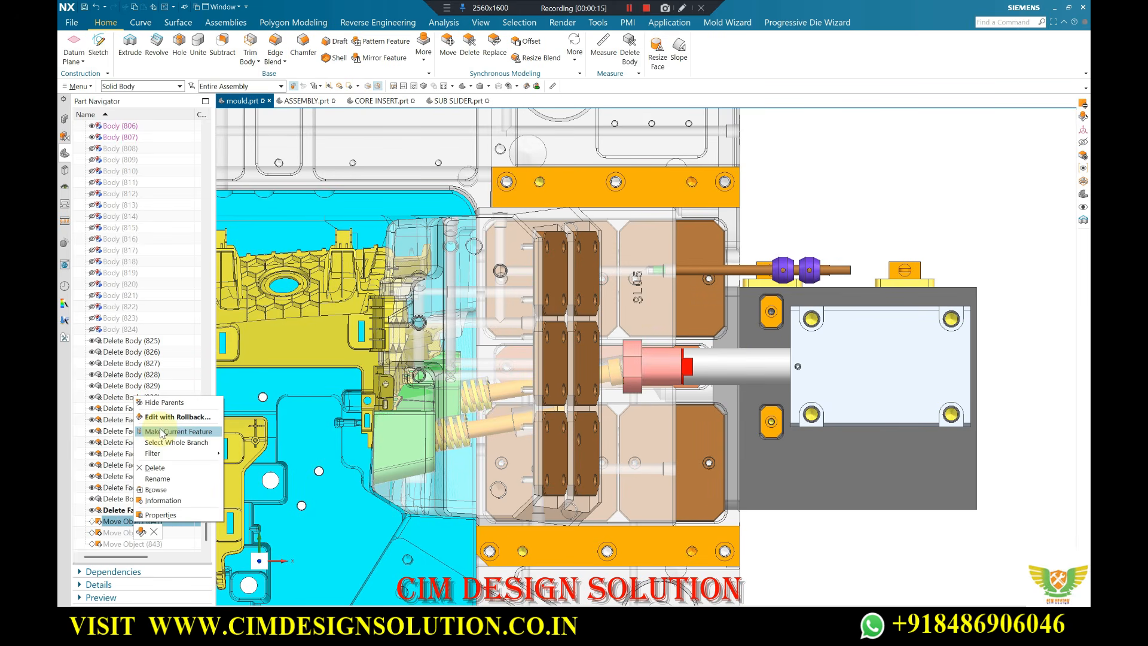
left_click(161, 432)
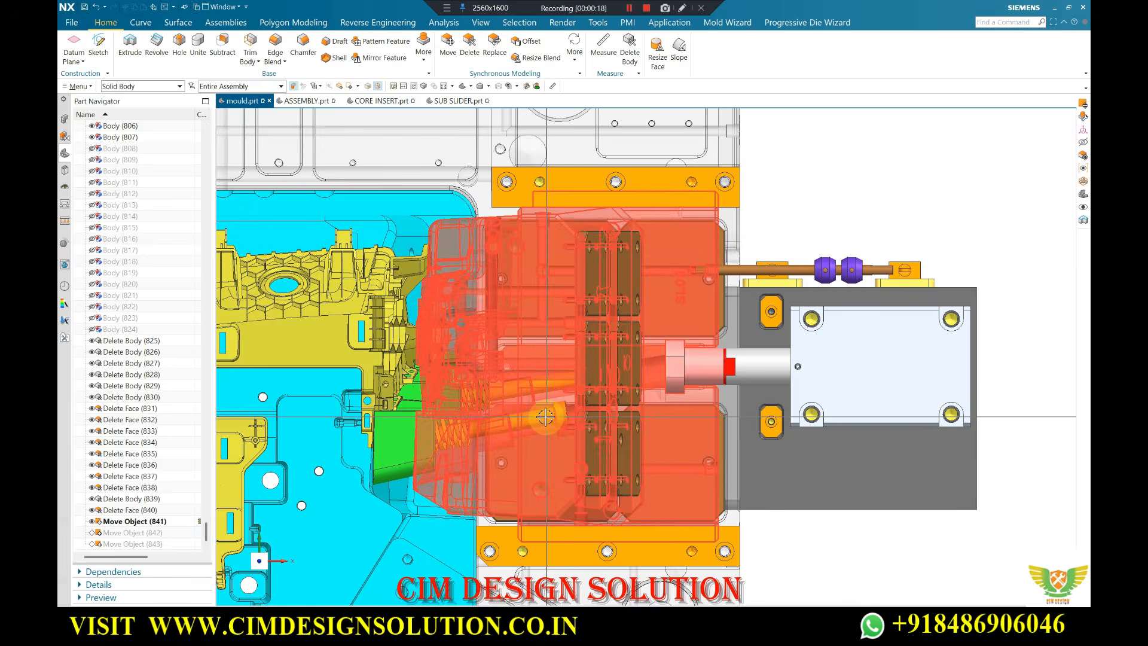
scroll(546, 417, "up", 5)
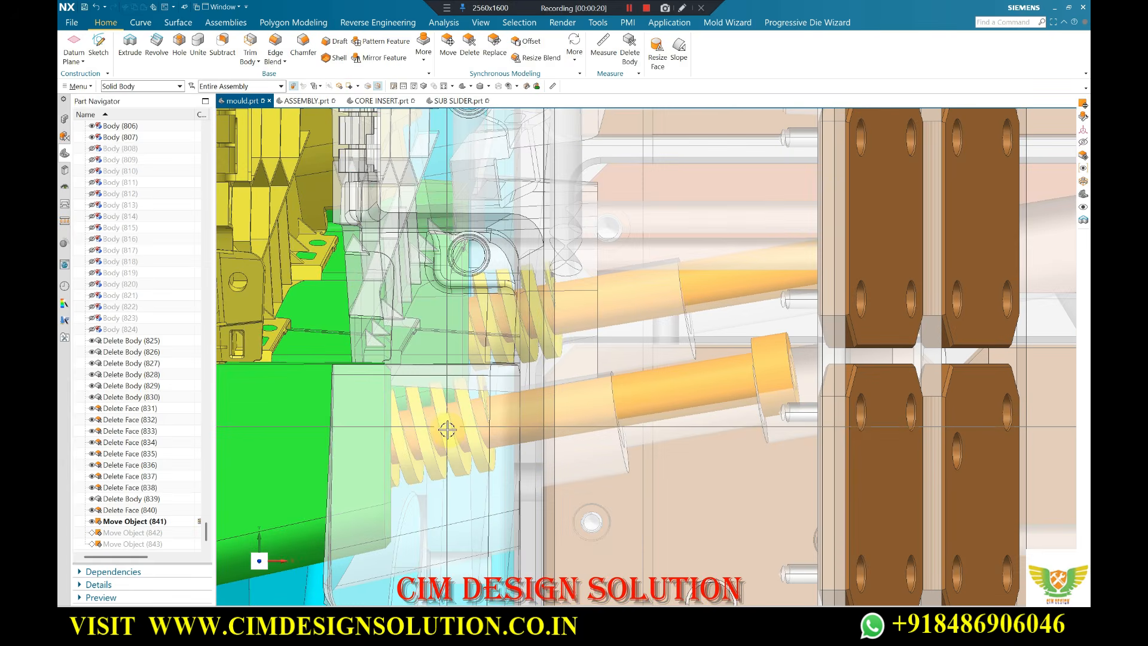
Examine the springs on the inclined rods, the green sub slider and the part's undercut area up close and in context.
scroll(485, 414, "down", 2)
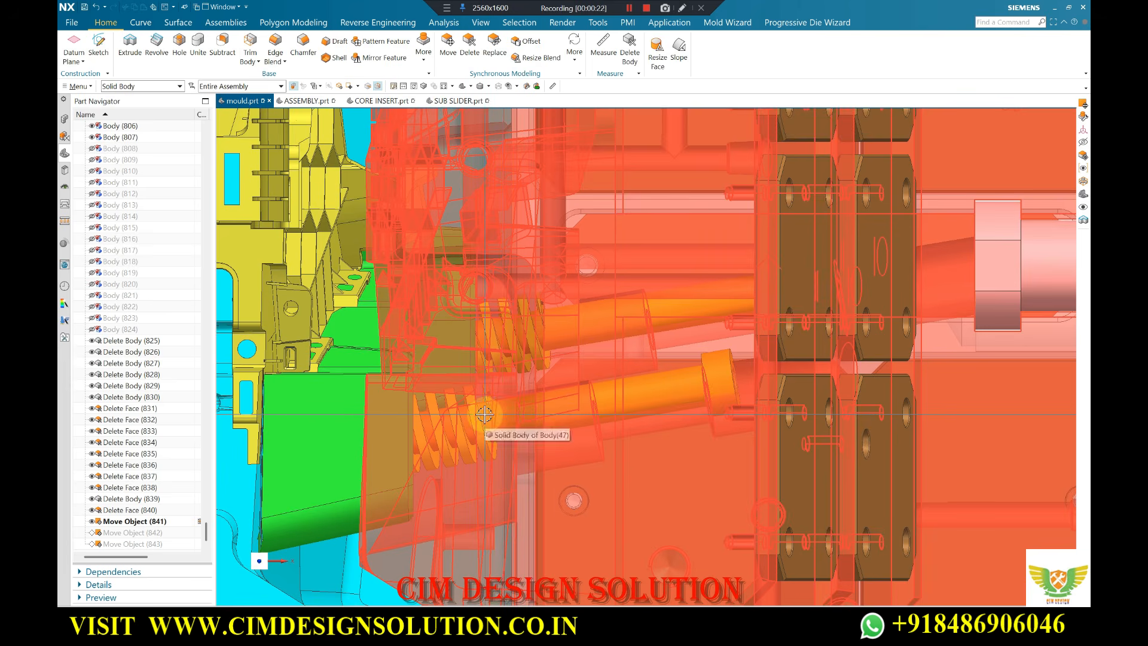
scroll(485, 414, "down", 2)
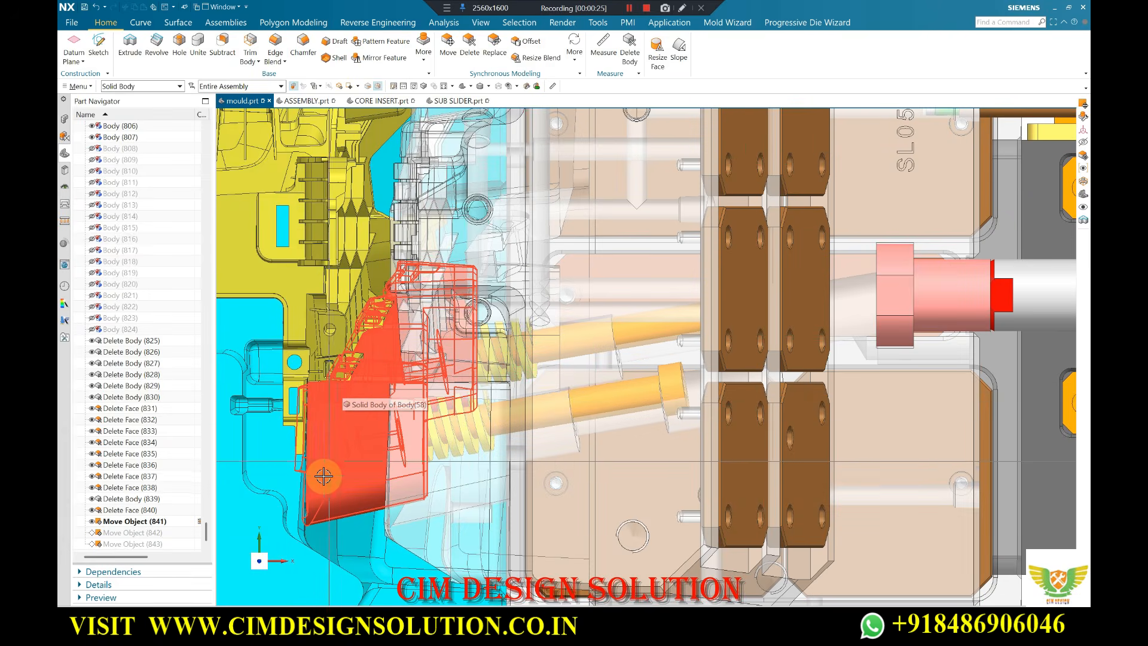
scroll(637, 403, "down", 3)
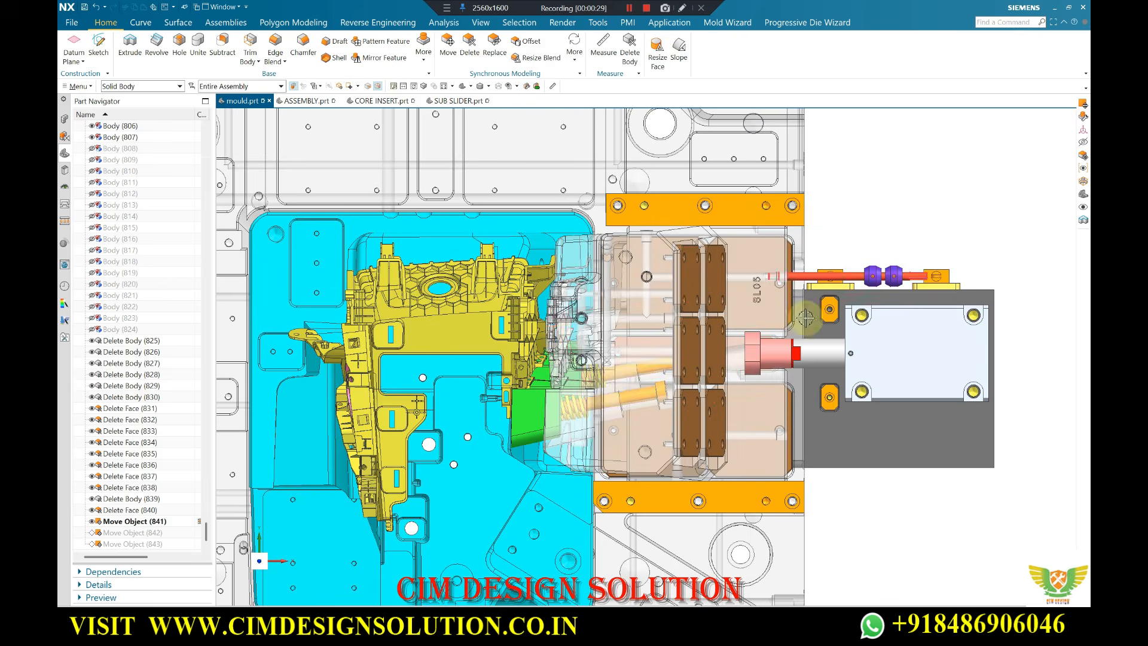
scroll(617, 403, "up", 5)
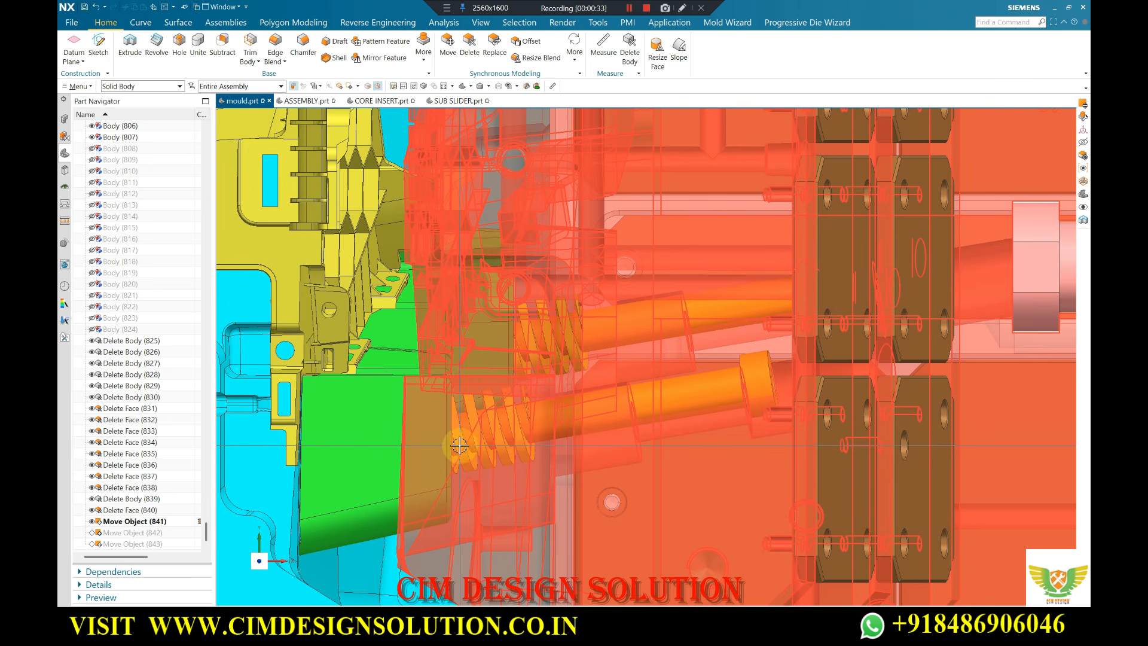
scroll(431, 457, "down", 2)
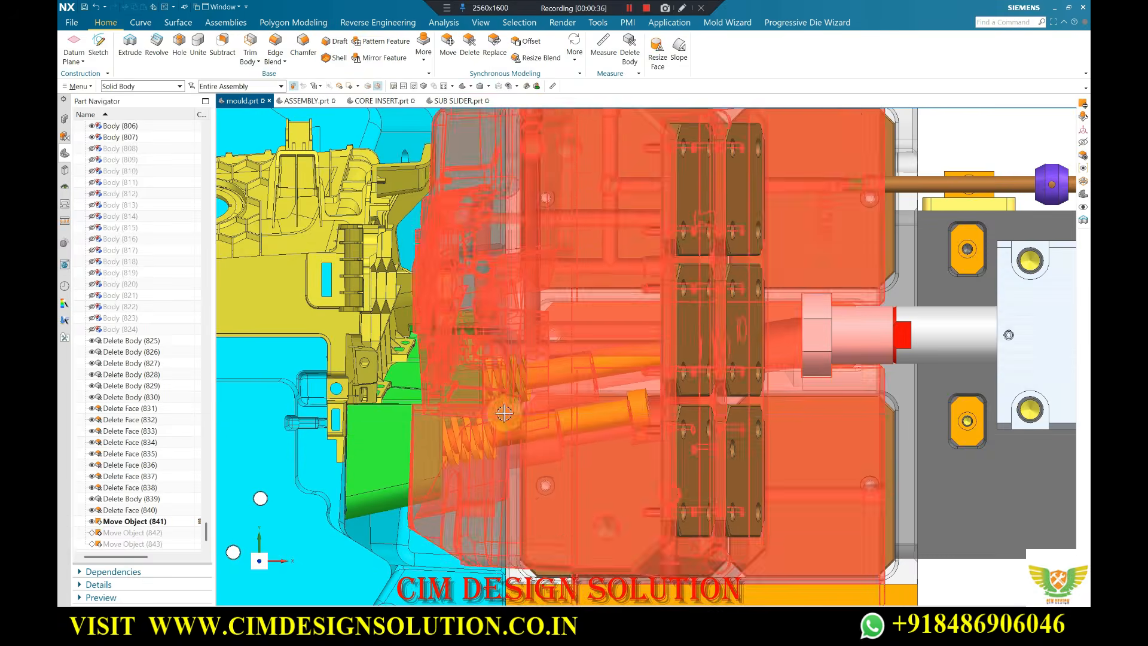
scroll(503, 411, "up", 2)
scroll(463, 445, "down", 1)
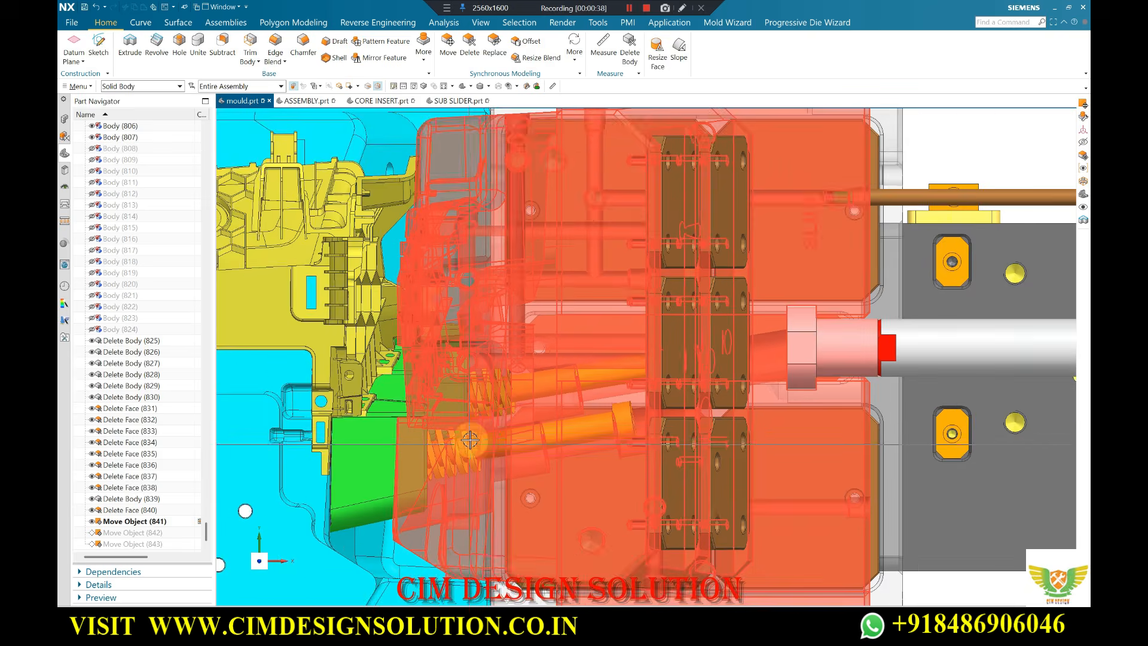
scroll(478, 488, "up", 1)
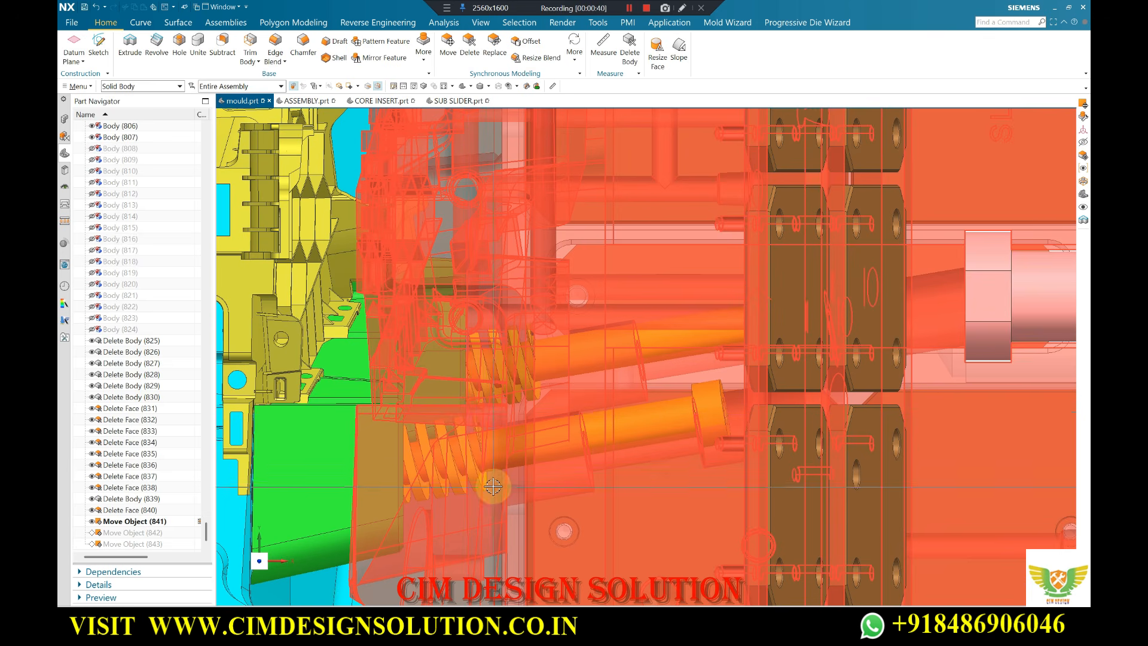
scroll(493, 487, "down", 1)
scroll(459, 482, "up", 1)
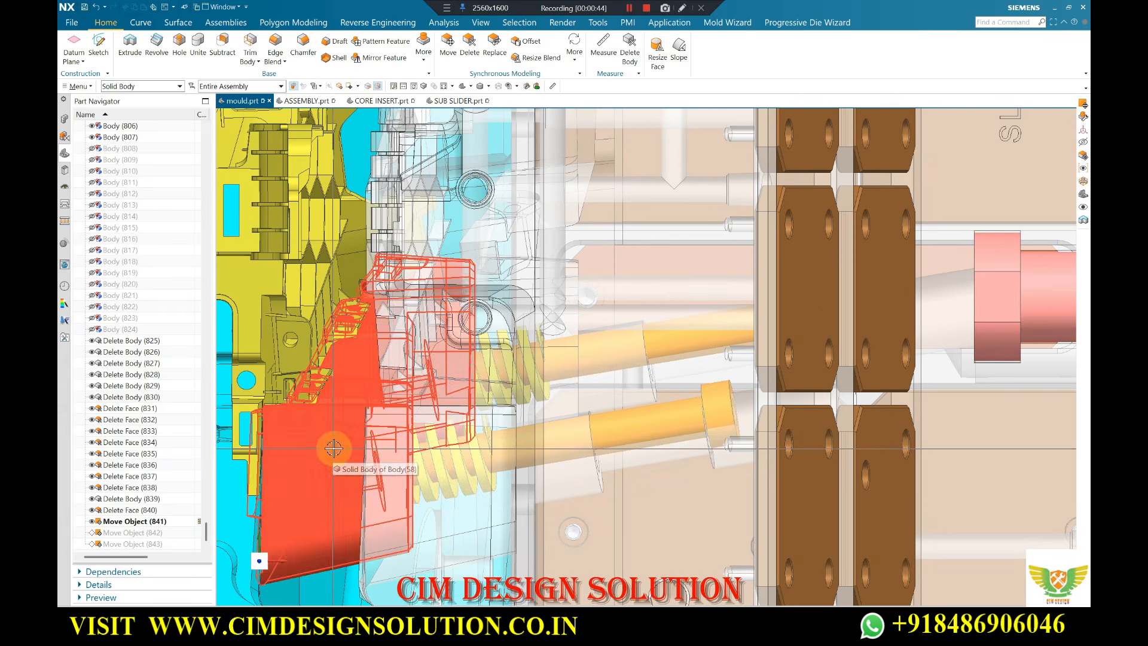
scroll(331, 443, "down", 1)
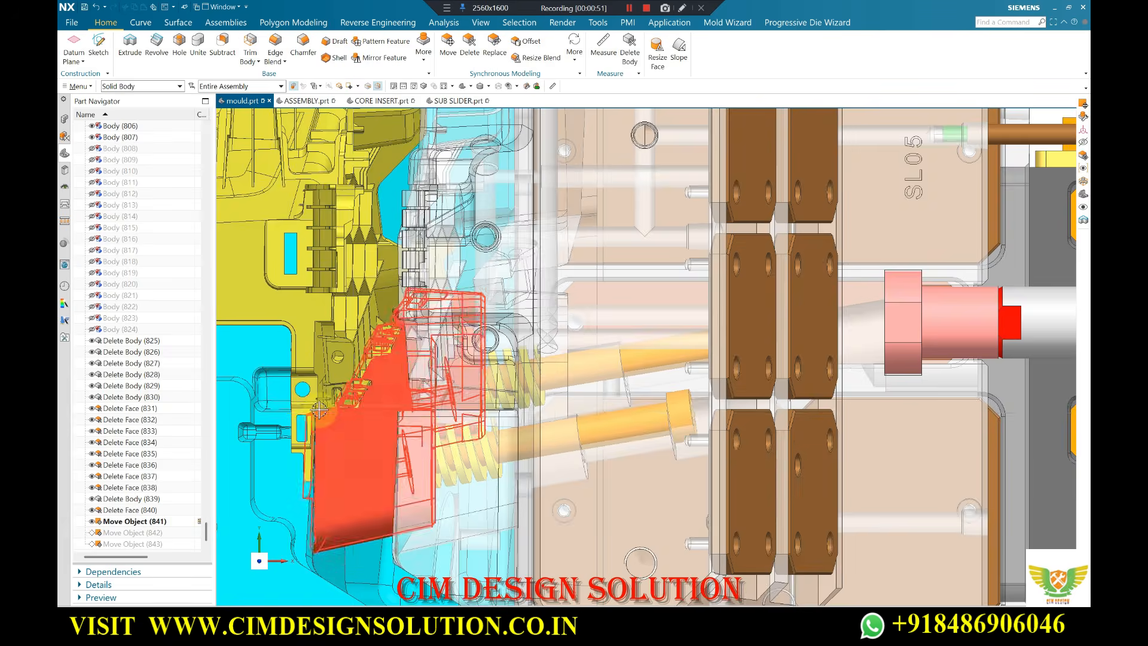
scroll(320, 411, "up", 5)
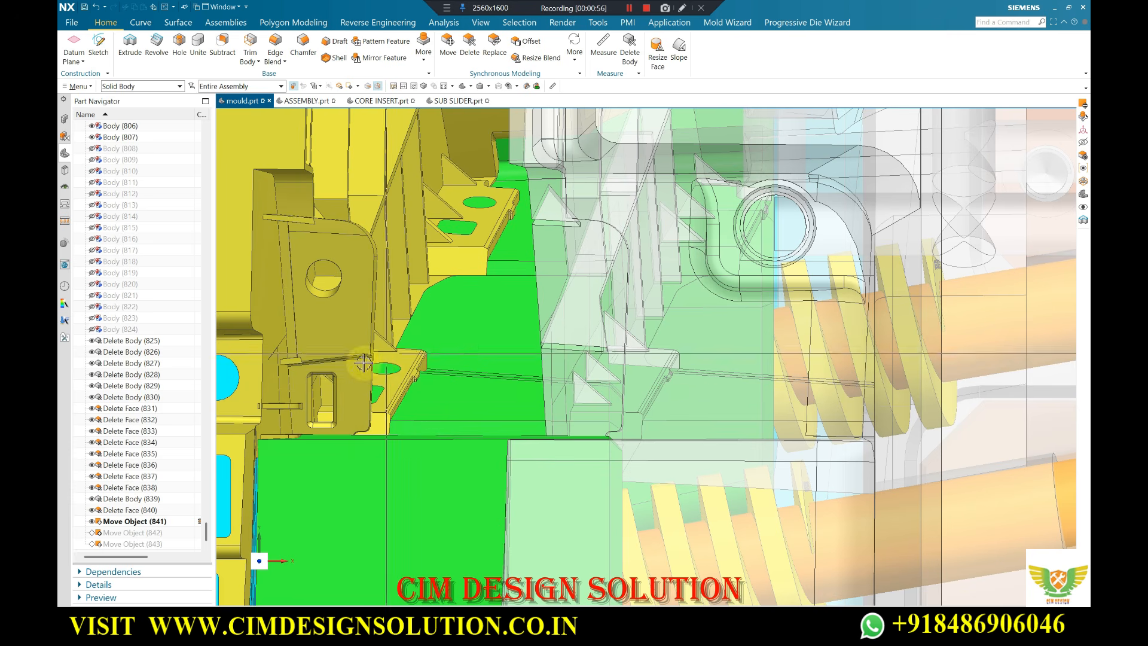
scroll(363, 363, "down", 3)
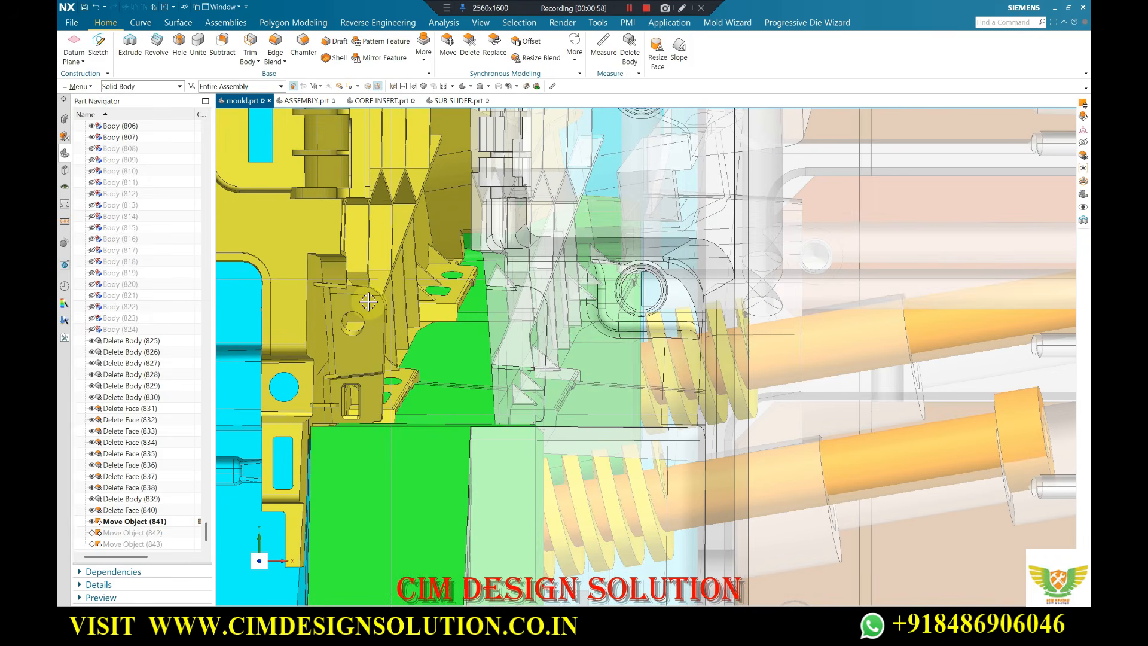
scroll(368, 303, "down", 2)
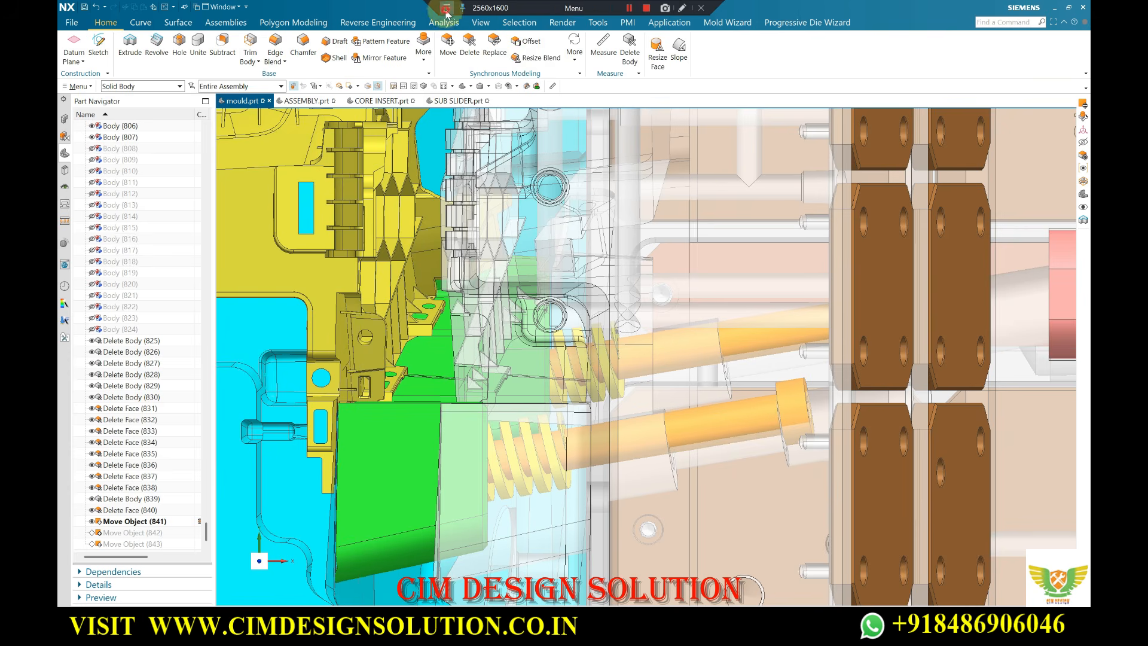
Open the annotation mode and draw red arrows pointing left and down on the green sub slider, plus one pointing right above it.
left_click(447, 8)
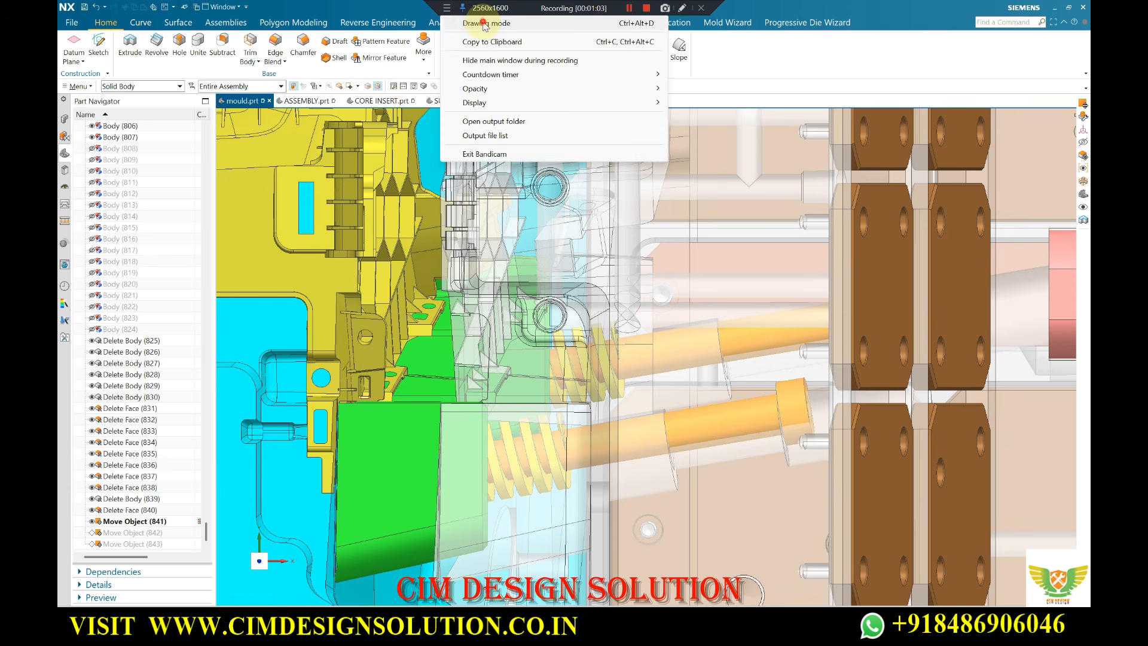
left_click(483, 24)
left_click_drag(454, 444, 355, 441)
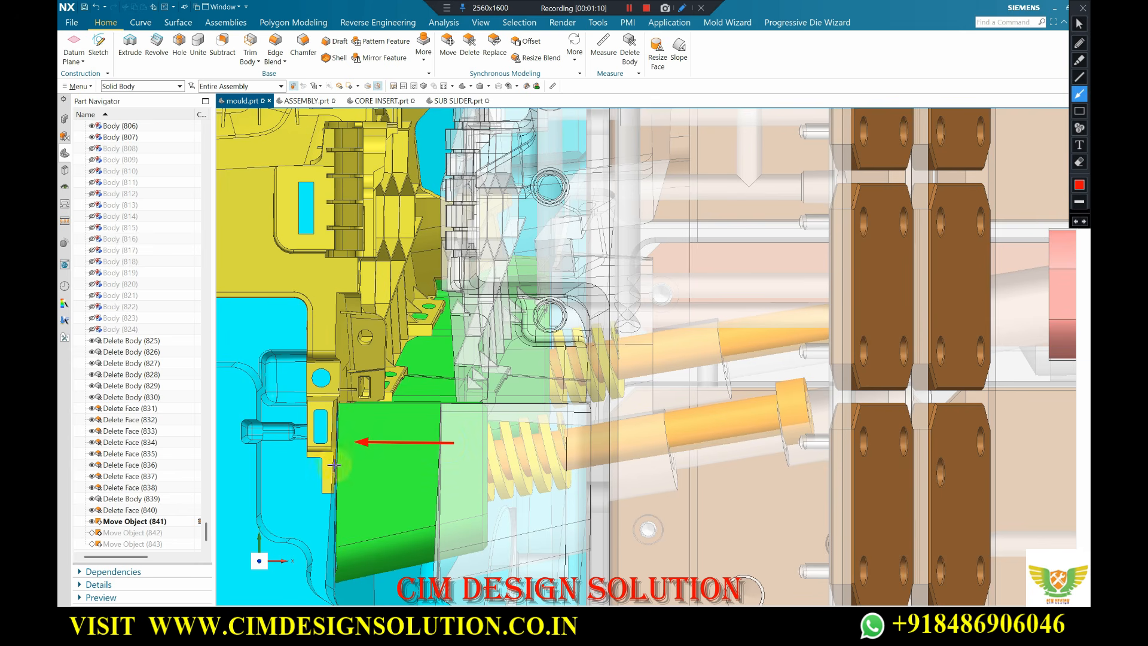
left_click_drag(355, 419, 354, 487)
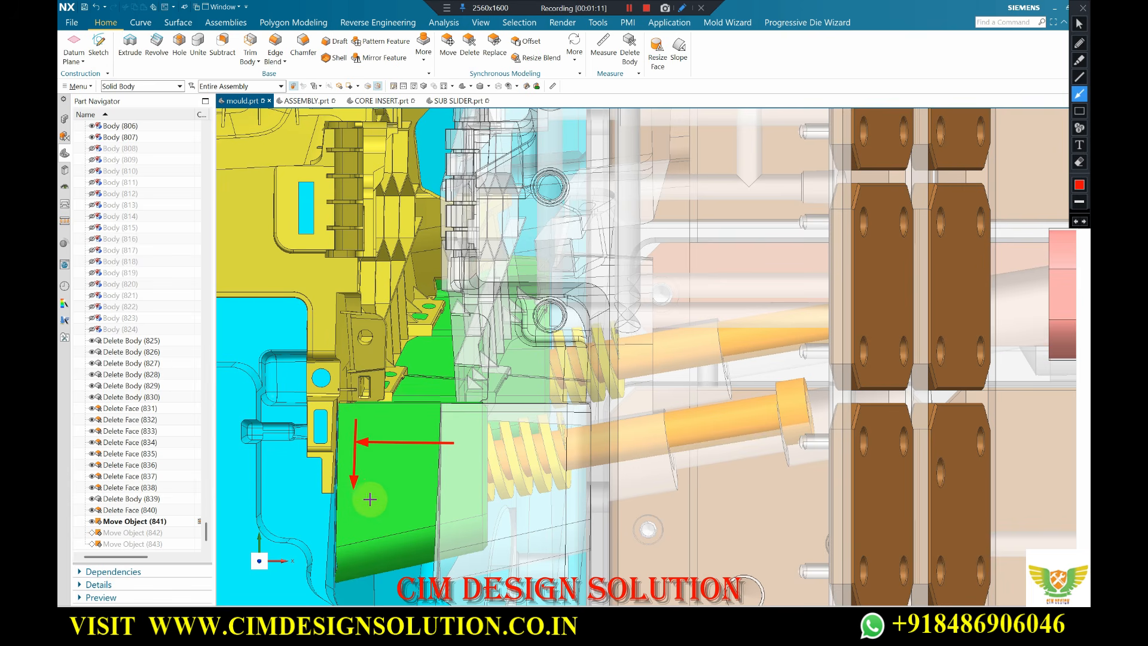
left_click_drag(408, 383, 495, 385)
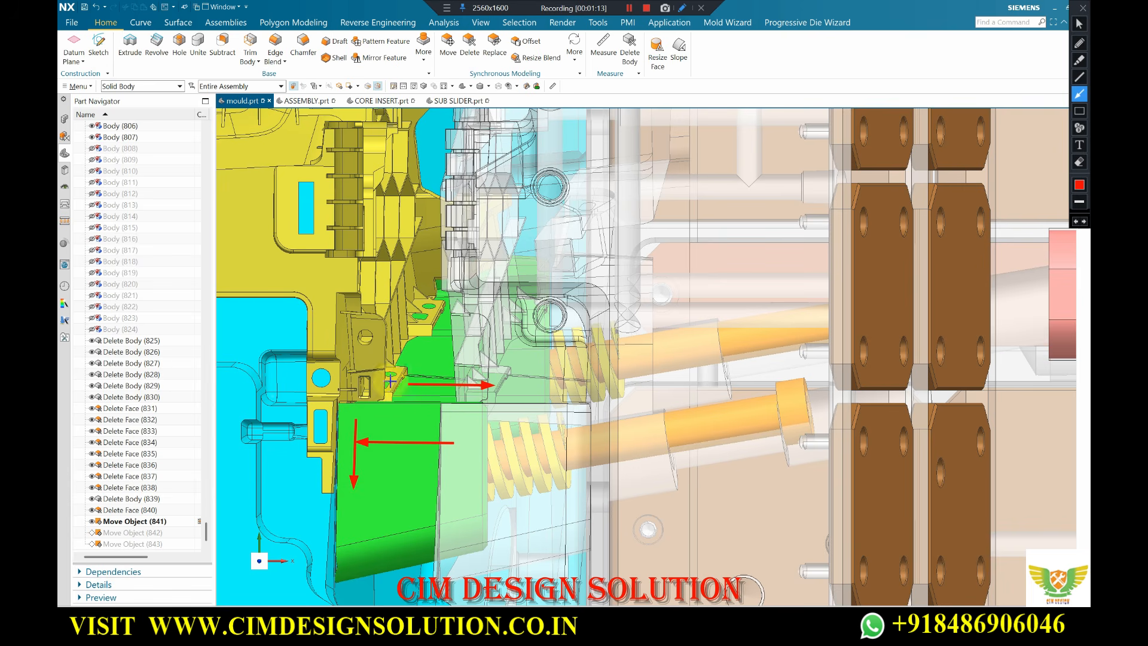
Scribble freehand over the part's undercut area beside the sub slider, and circle and tick both springs on the inclined rods.
left_click(1080, 43)
mouse_move(390, 357)
left_mouse_down()
mouse_move(354, 394)
mouse_move(399, 354)
mouse_move(409, 319)
mouse_move(440, 302)
mouse_move(346, 394)
mouse_move(433, 306)
left_mouse_up()
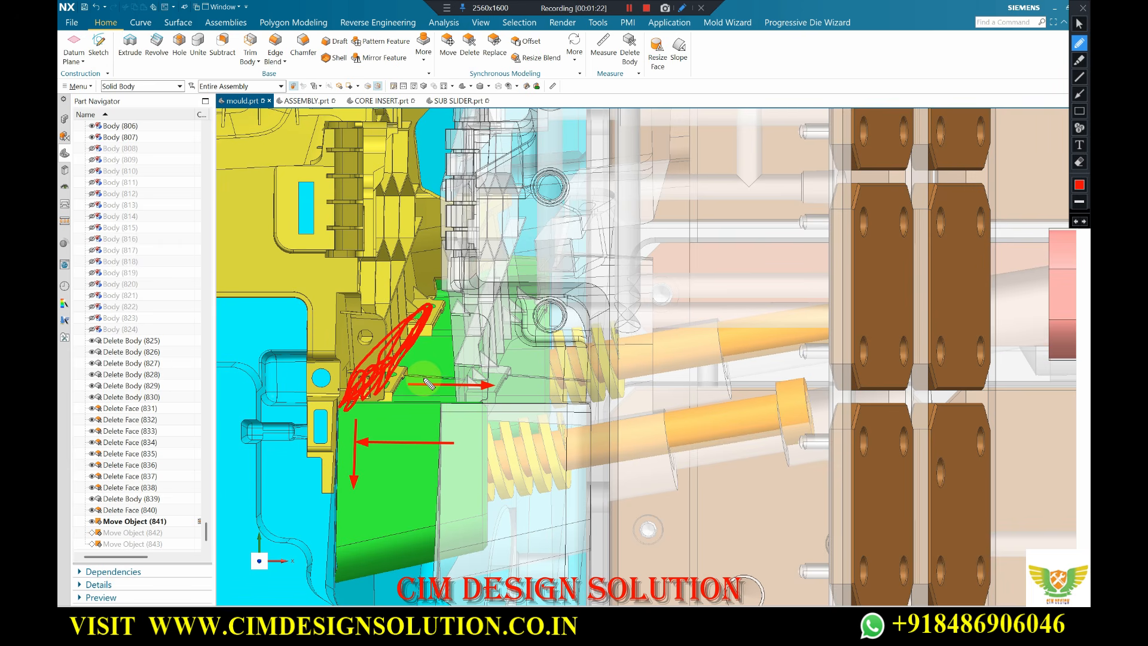
left_click_drag(553, 411, 568, 488)
left_click_drag(476, 460, 526, 432)
mouse_move(598, 308)
left_mouse_down()
mouse_move(505, 388)
mouse_move(607, 332)
mouse_move(583, 339)
left_mouse_up()
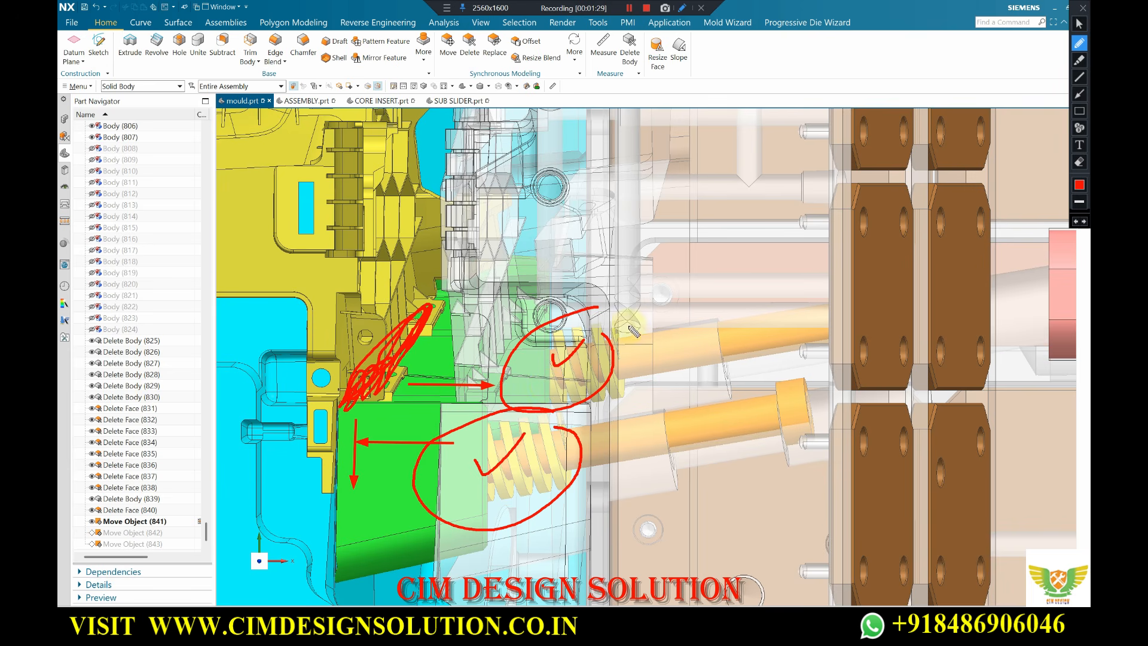
Draw a red line along the lower inclined rod and write 40 above it.
left_click_drag(668, 433, 778, 416)
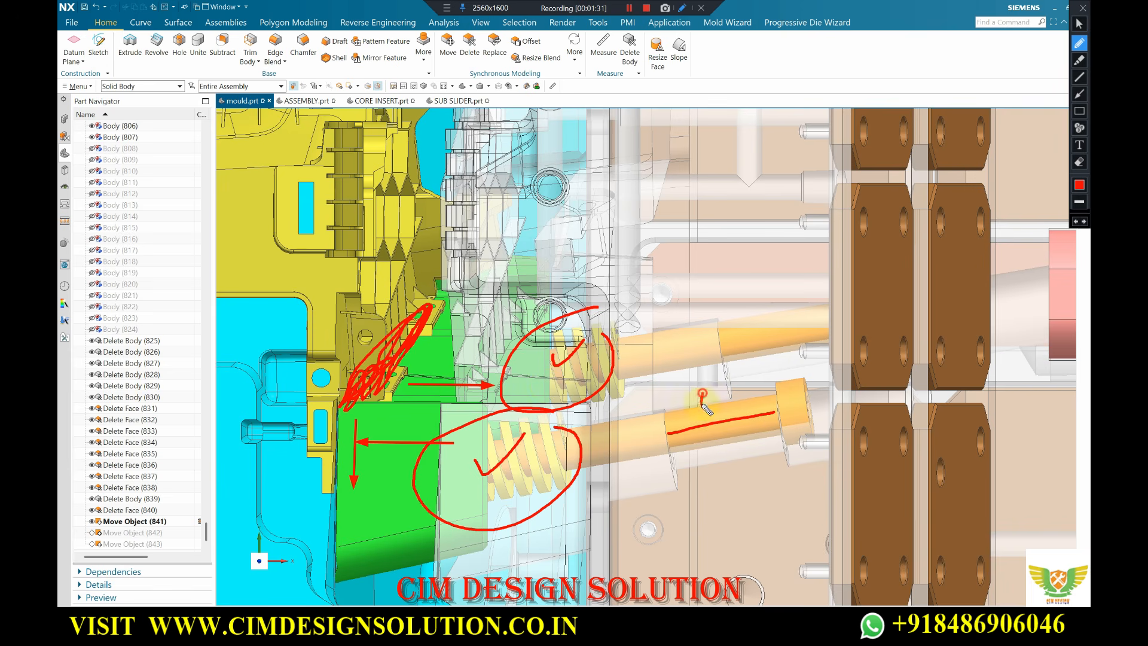
left_click_drag(704, 407, 712, 411)
left_click_drag(718, 397, 723, 402)
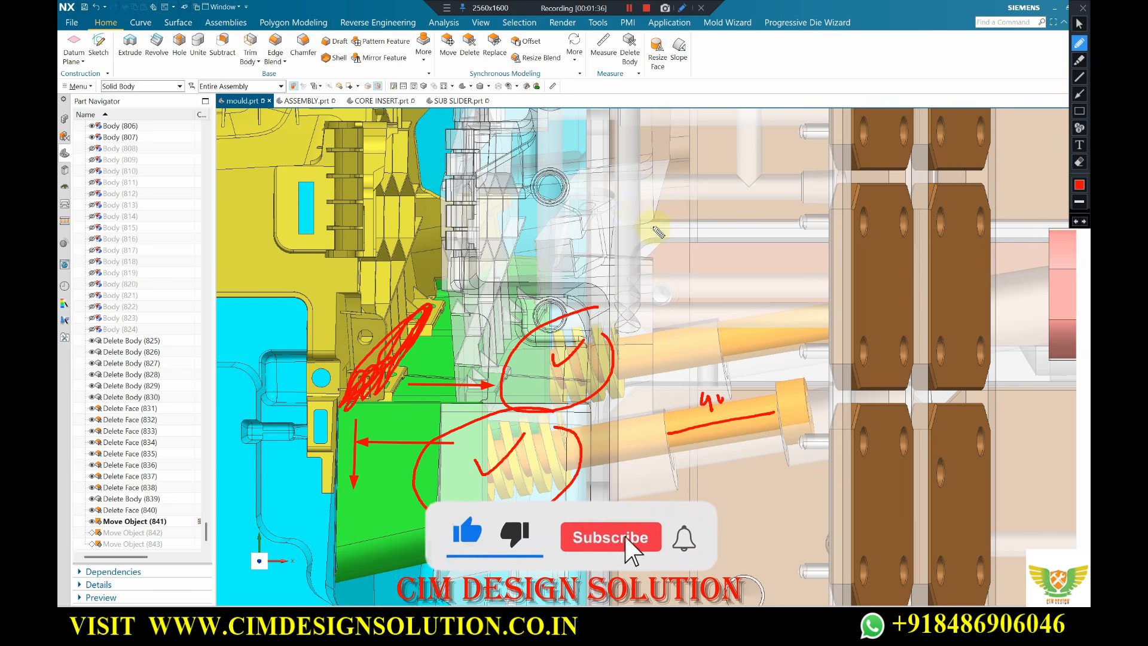
Write the spring specification beginning TF 30 × 16 above the rods, double-underline it, mark the sub slider, and close the annotation mode.
mouse_move(653, 204)
left_mouse_down()
mouse_move(682, 217)
mouse_move(676, 202)
mouse_move(695, 187)
left_mouse_up()
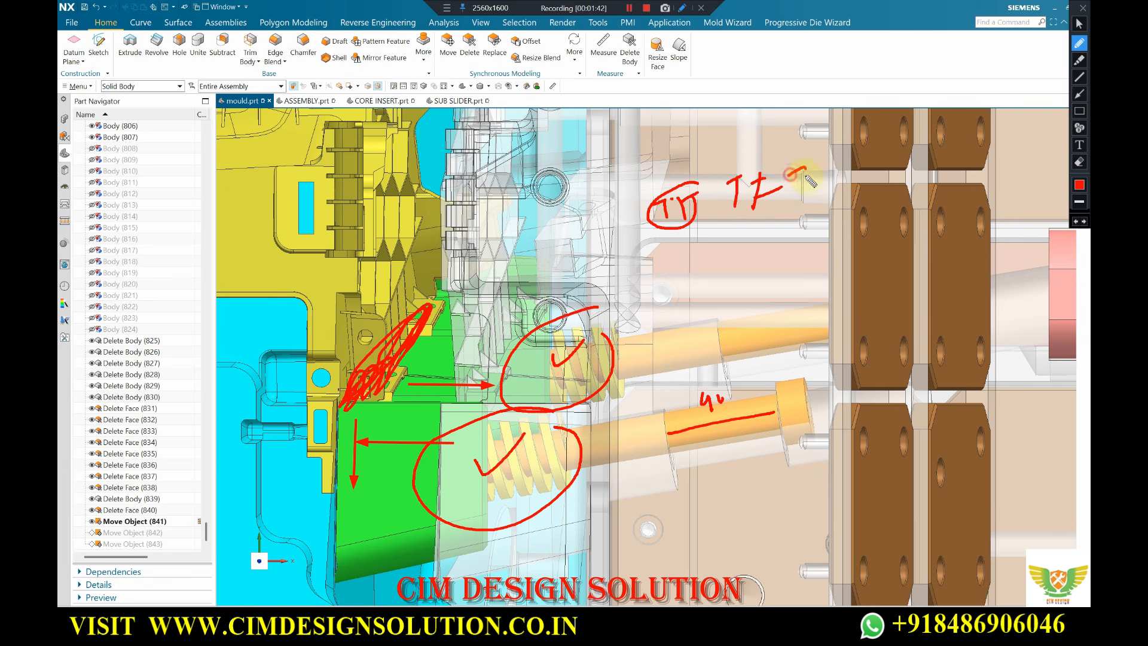
mouse_move(830, 169)
left_mouse_down()
mouse_move(828, 180)
mouse_move(857, 166)
left_mouse_up()
mouse_move(859, 158)
left_mouse_down()
mouse_move(852, 173)
mouse_move(924, 156)
left_mouse_up()
mouse_move(924, 138)
left_mouse_down()
mouse_move(910, 159)
mouse_move(955, 132)
left_mouse_up()
left_click_drag(895, 185, 803, 238)
left_click_drag(871, 208, 804, 242)
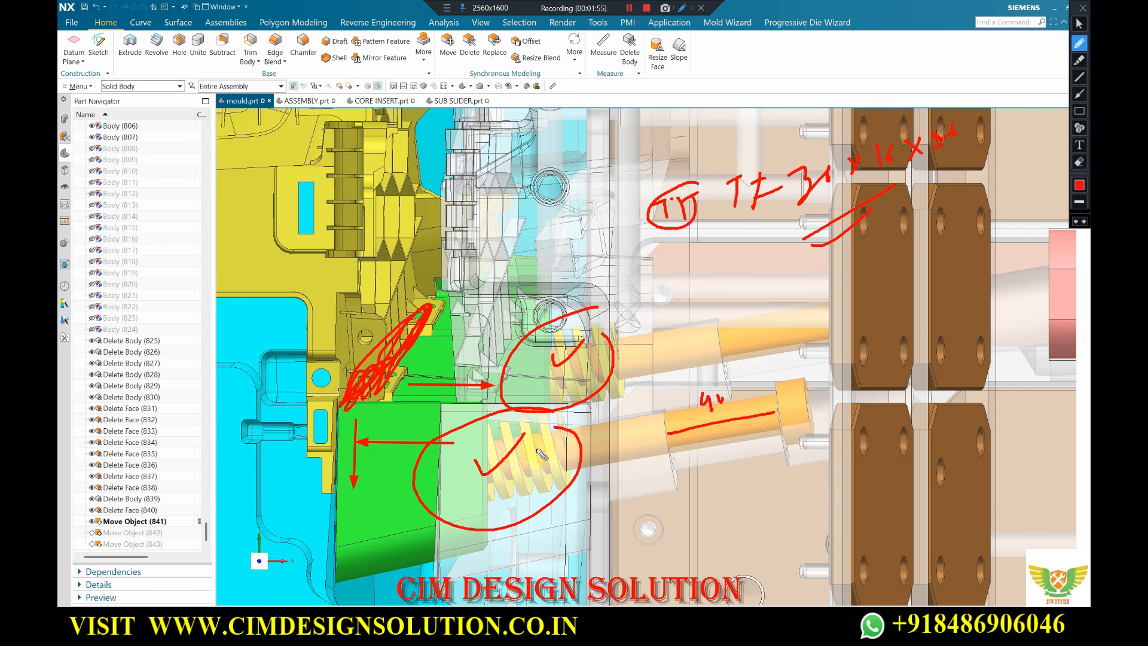
mouse_move(424, 420)
left_mouse_down()
mouse_move(351, 425)
mouse_move(368, 428)
left_mouse_up()
left_click(1083, 8)
Make Move Object (842) the current feature of the mould part.
scroll(698, 346, "down", 3)
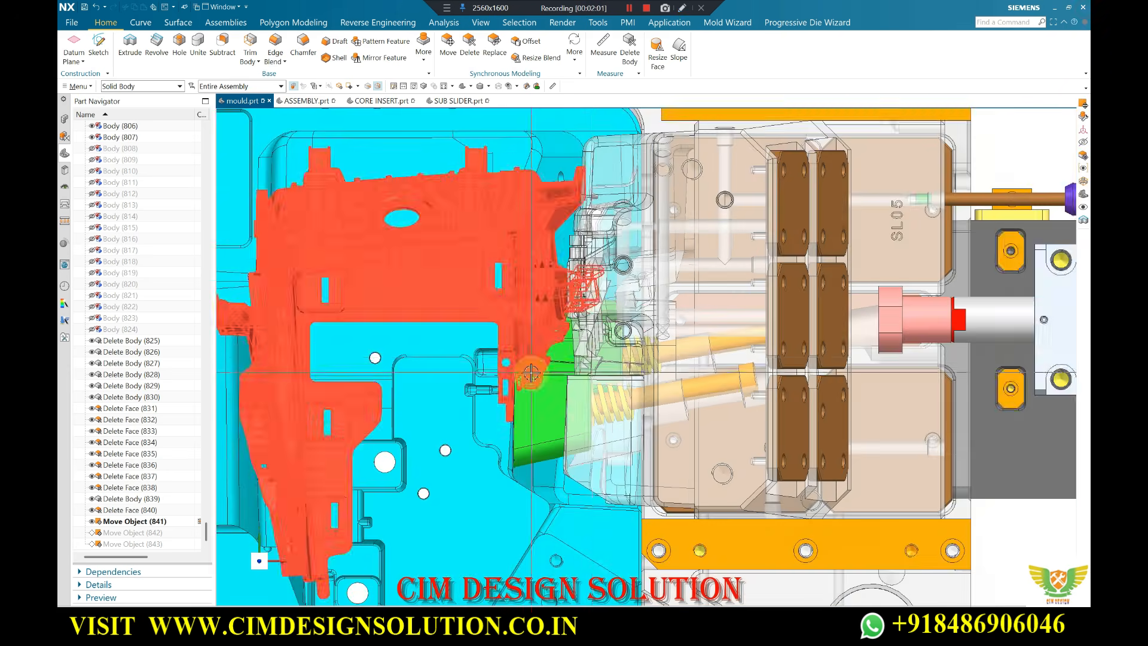
scroll(669, 366, "up", 5)
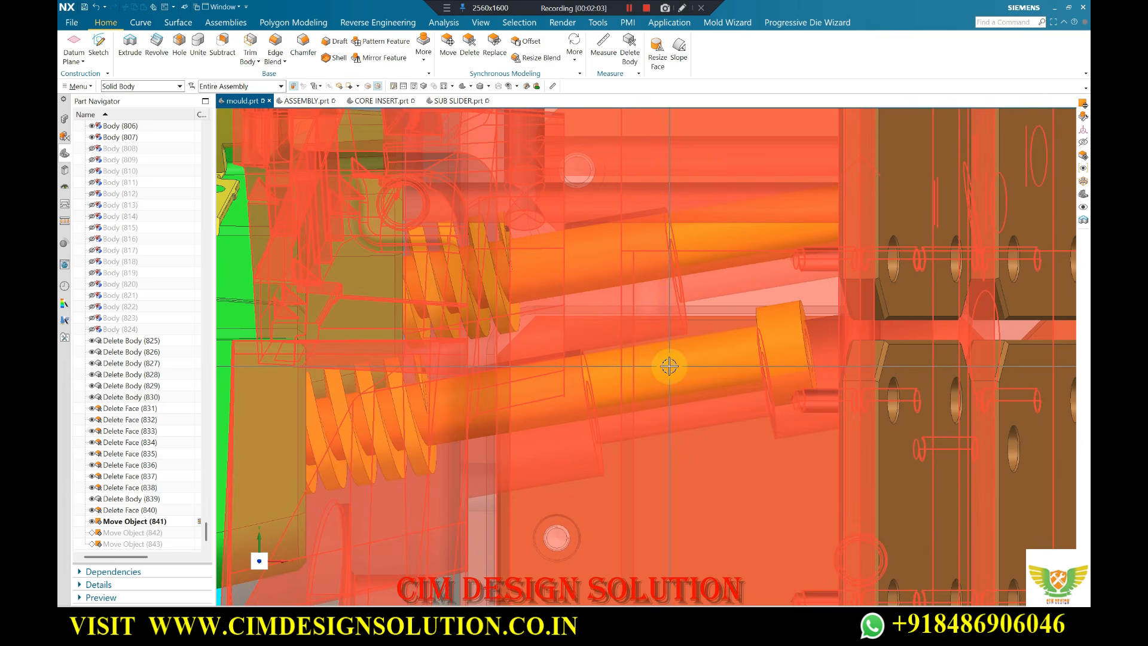
scroll(658, 383, "down", 5)
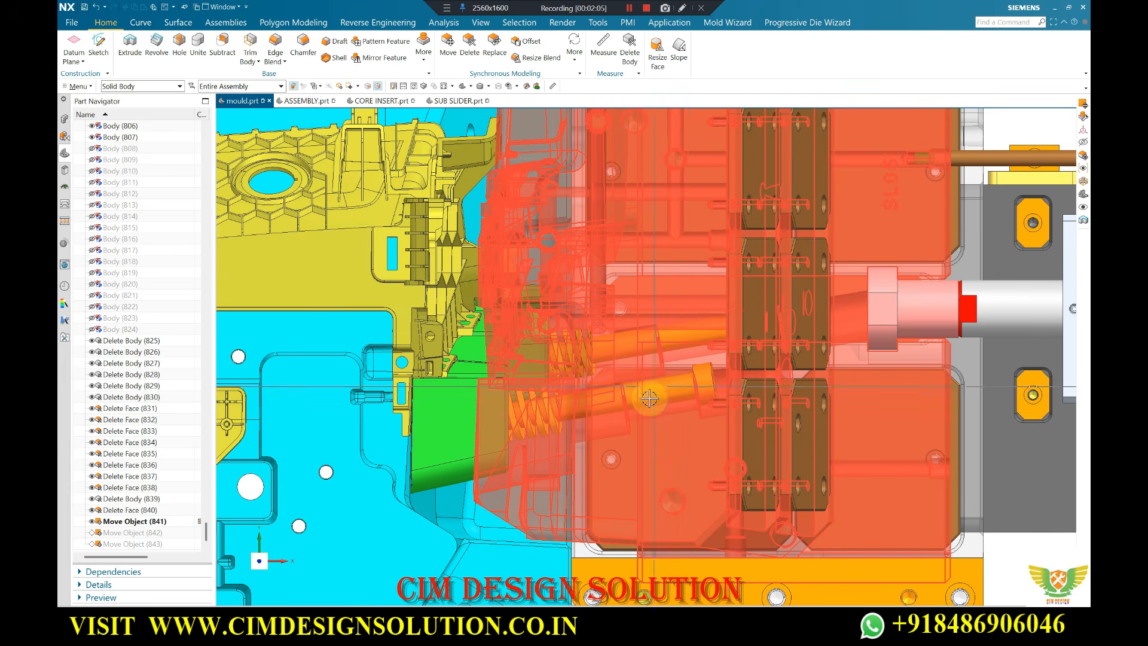
scroll(650, 398, "up", 3)
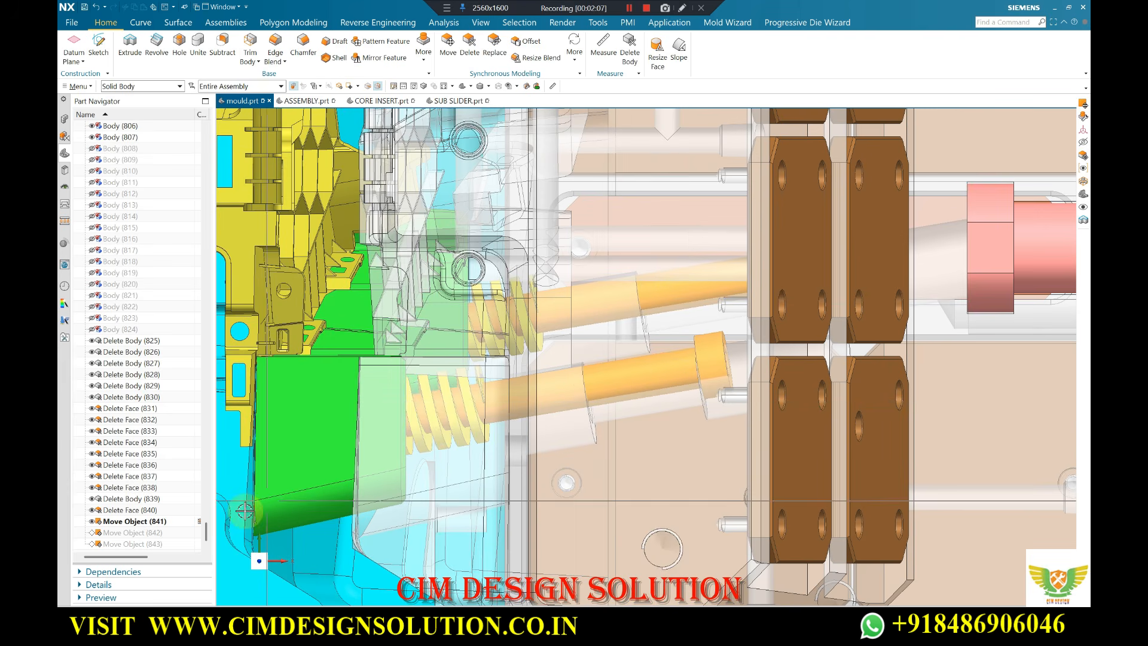
right_click(163, 535)
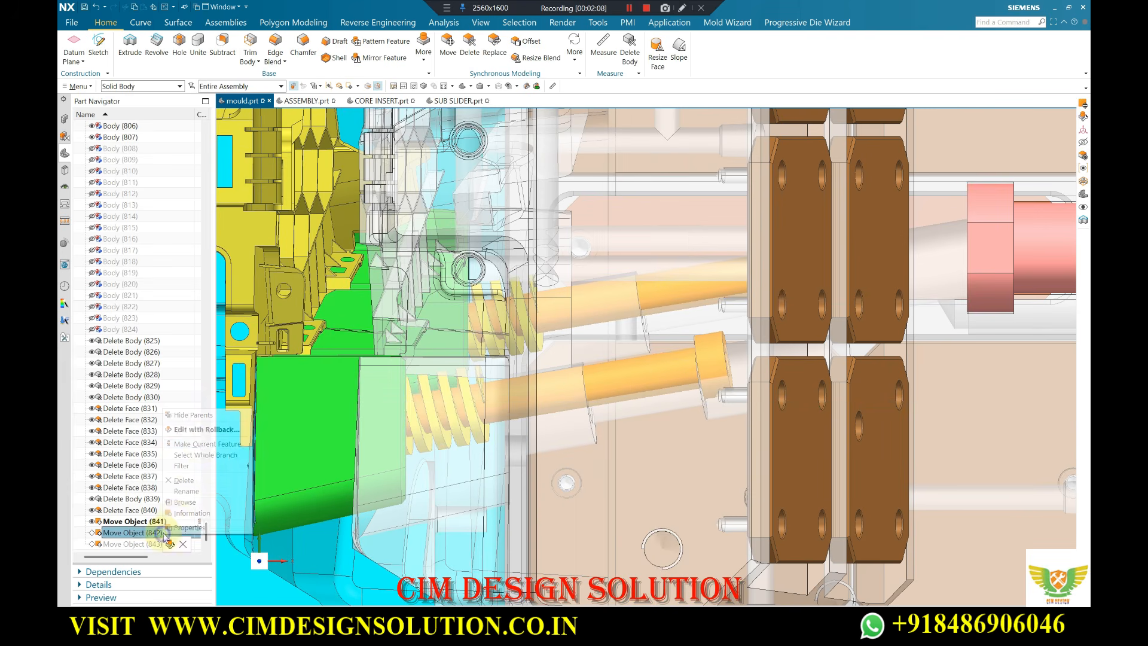
left_click(203, 445)
Examine the slider, springs and inclined rods at the Move Object (842) stage, both tilted and in a squared-up top view.
scroll(697, 345, "down", 3)
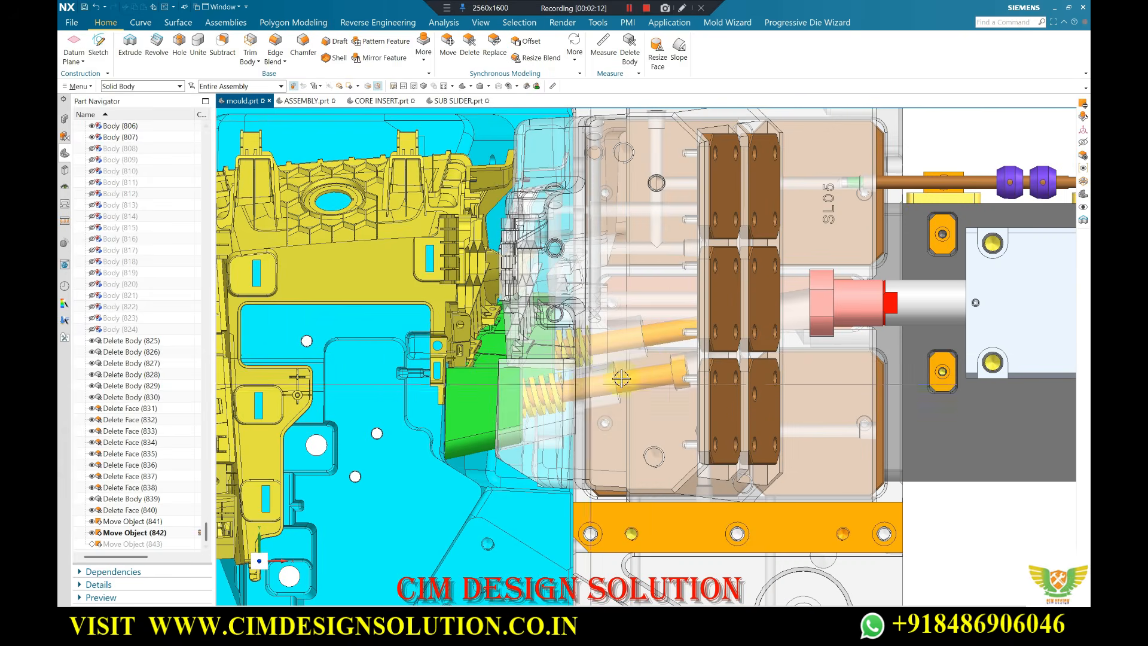
scroll(671, 349, "up", 5)
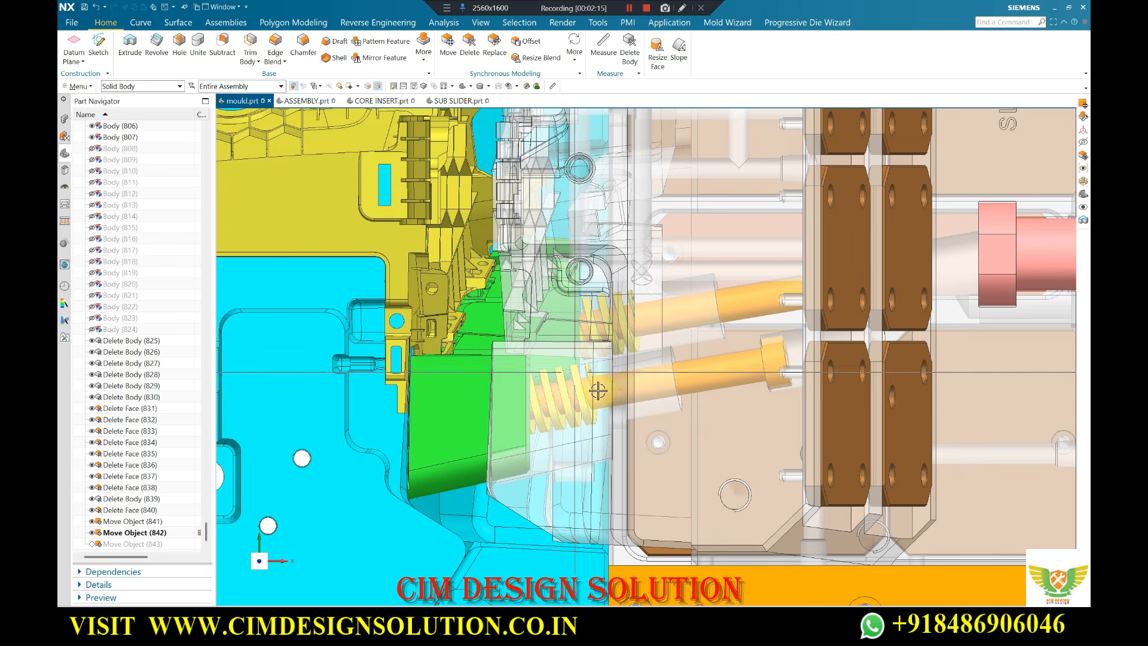
middle_click_drag(598, 389, 858, 305)
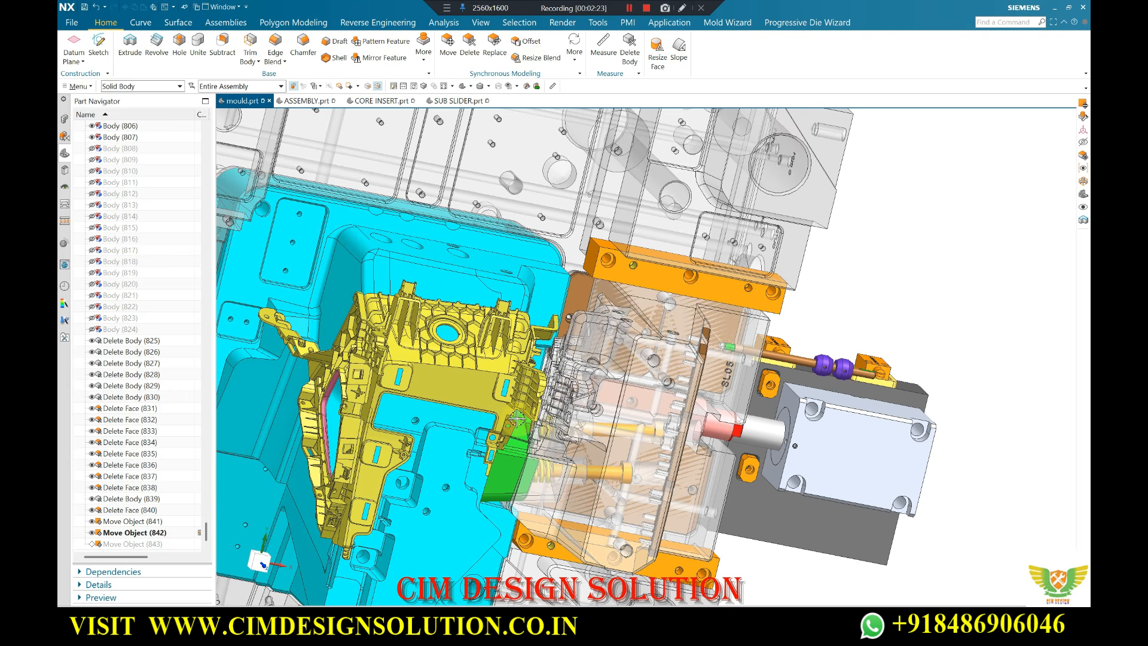
key("F8")
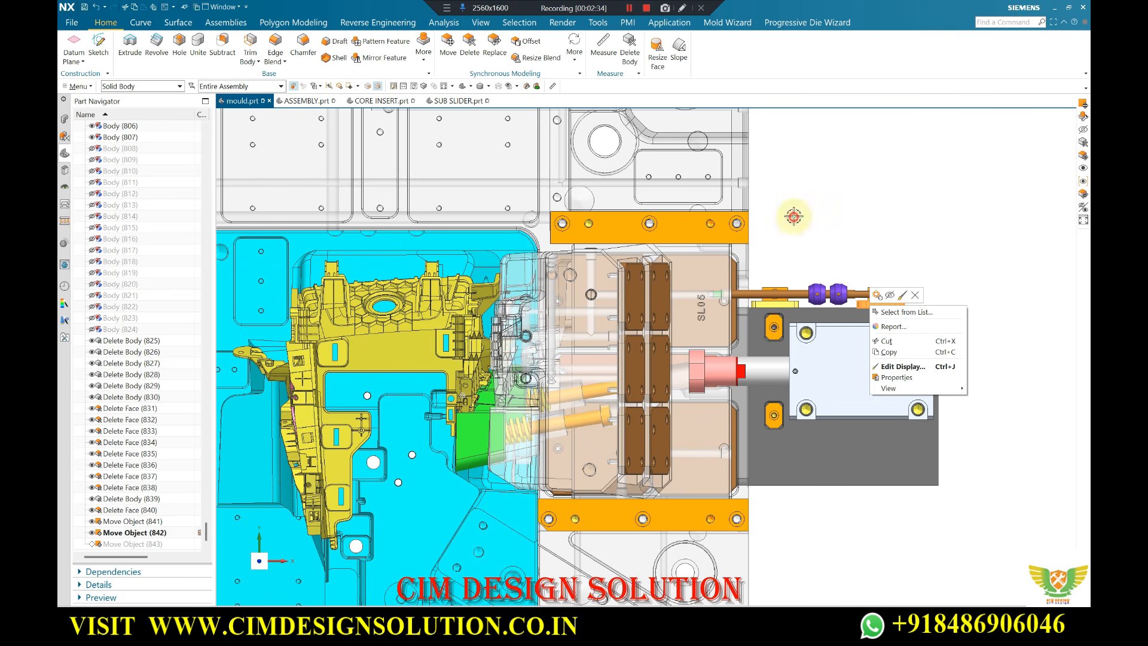
scroll(661, 391, "up", 5)
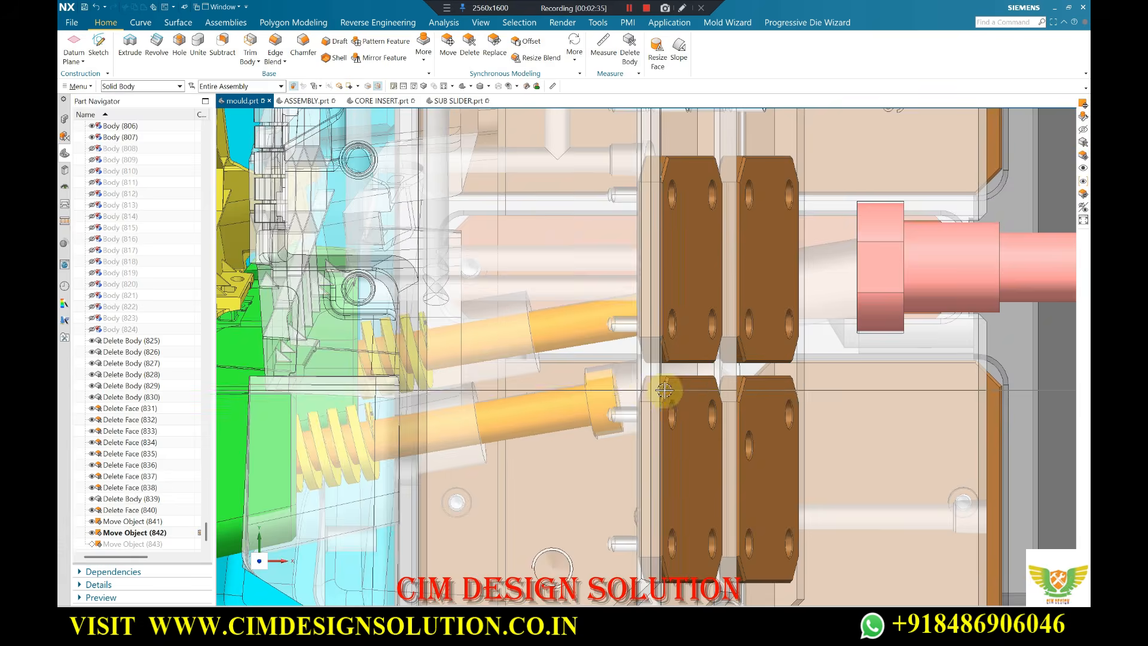
scroll(663, 390, "down", 5)
scroll(658, 397, "up", 2)
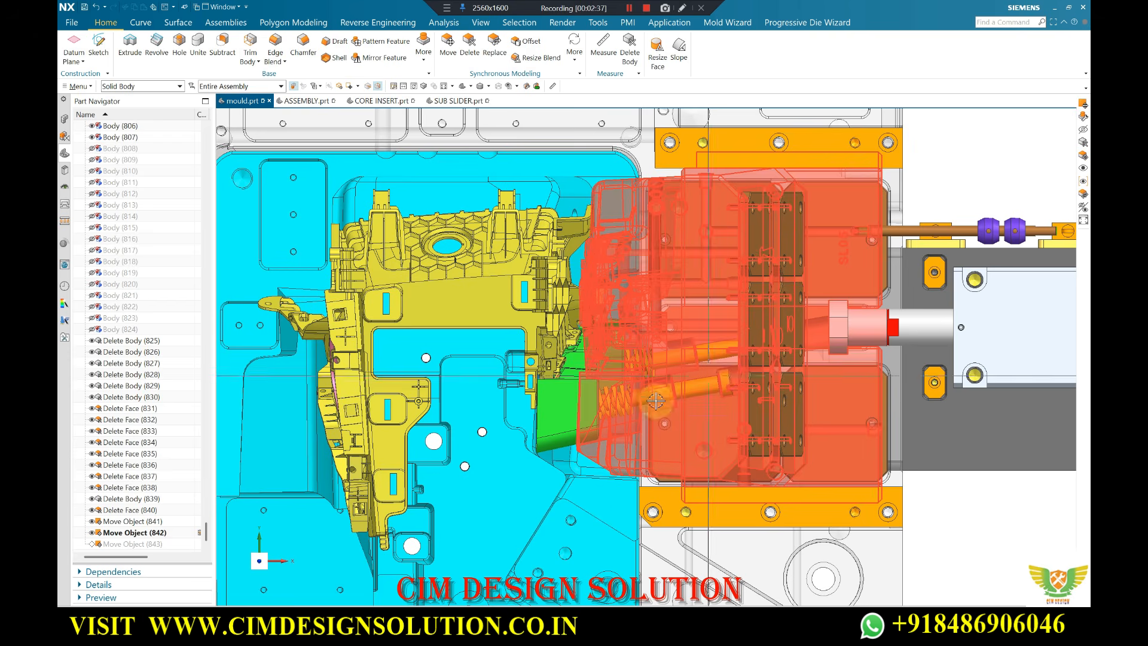
Make Move Object (843) the current feature and inspect the green sub slider's position relative to the part.
right_click(119, 546)
left_click(168, 459)
scroll(592, 354, "down", 2)
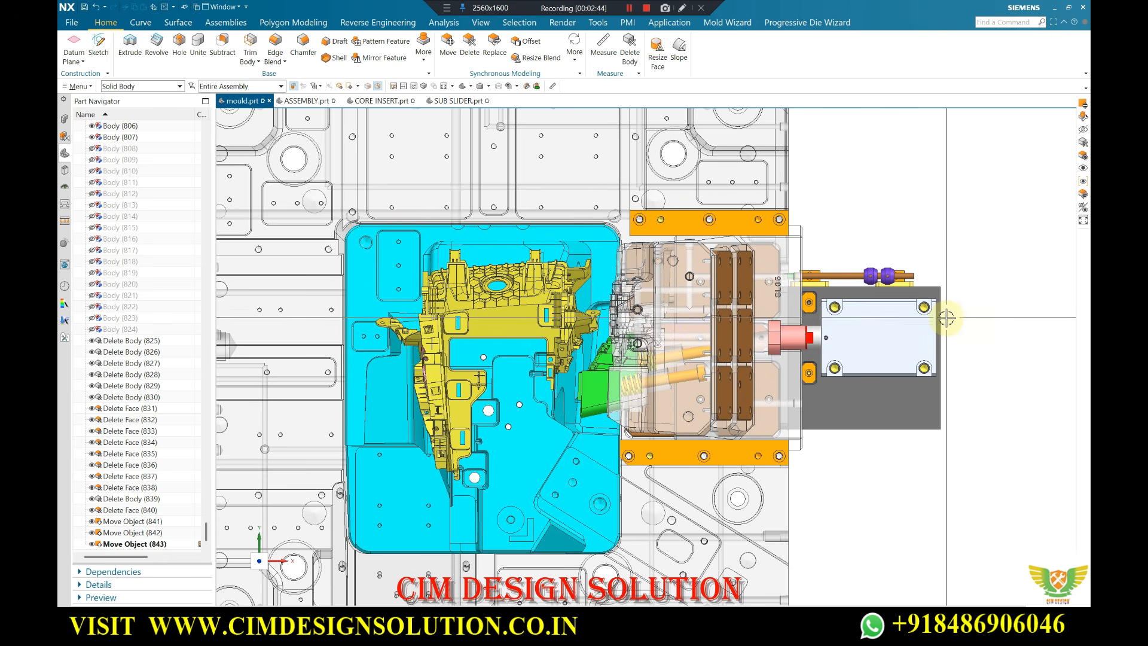
scroll(578, 372, "up", 5)
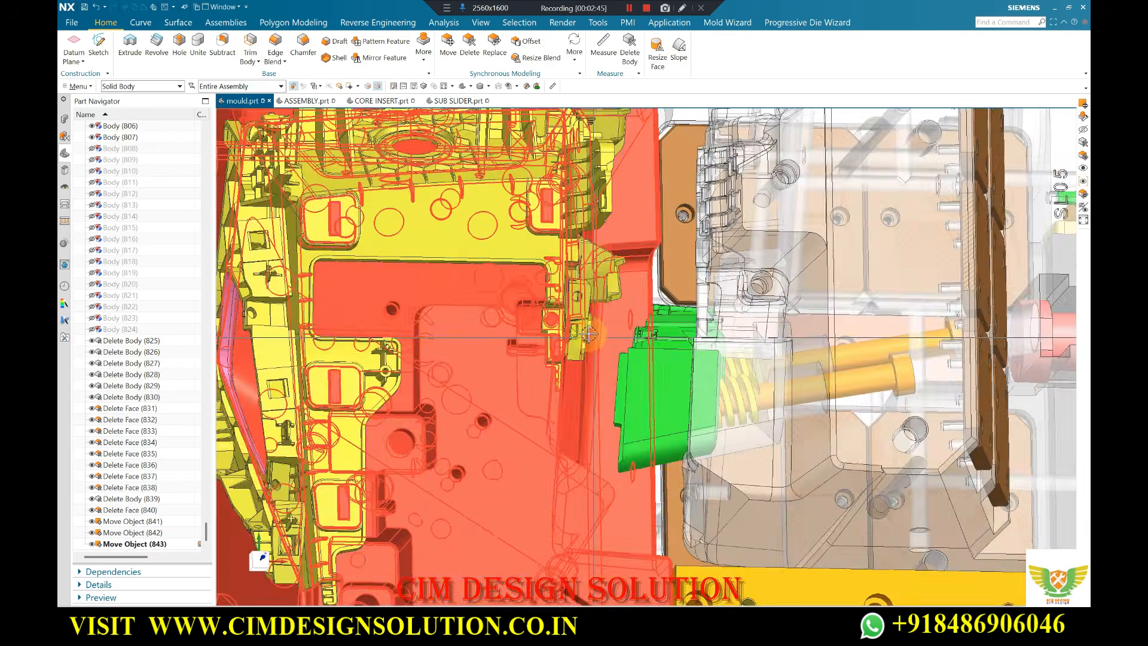
Examine the whole mould at the Move Object (843) stage in tilted and squared-up top views, including the slider and its cylinder.
scroll(551, 293, "down", 6)
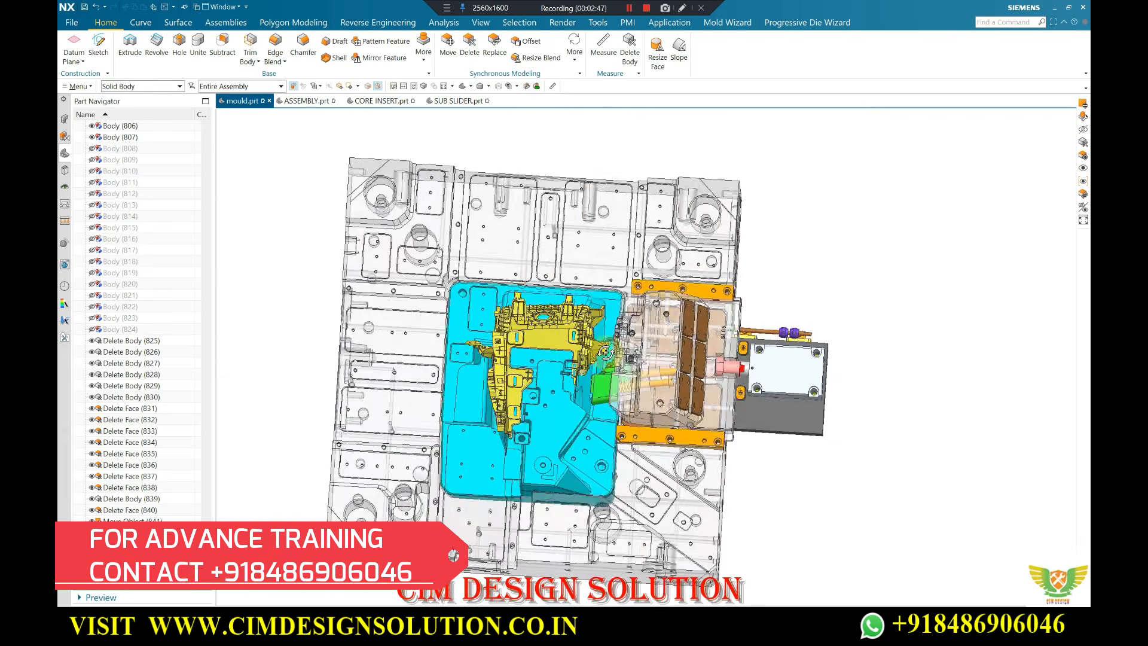
key("F8")
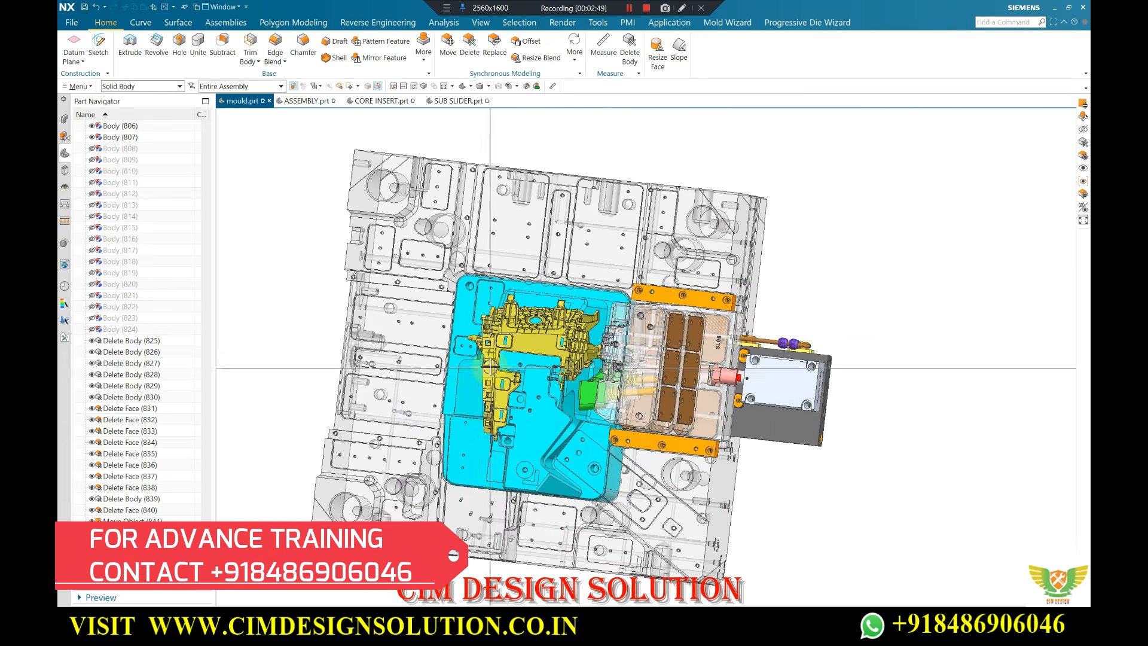
scroll(540, 319, "up", 5)
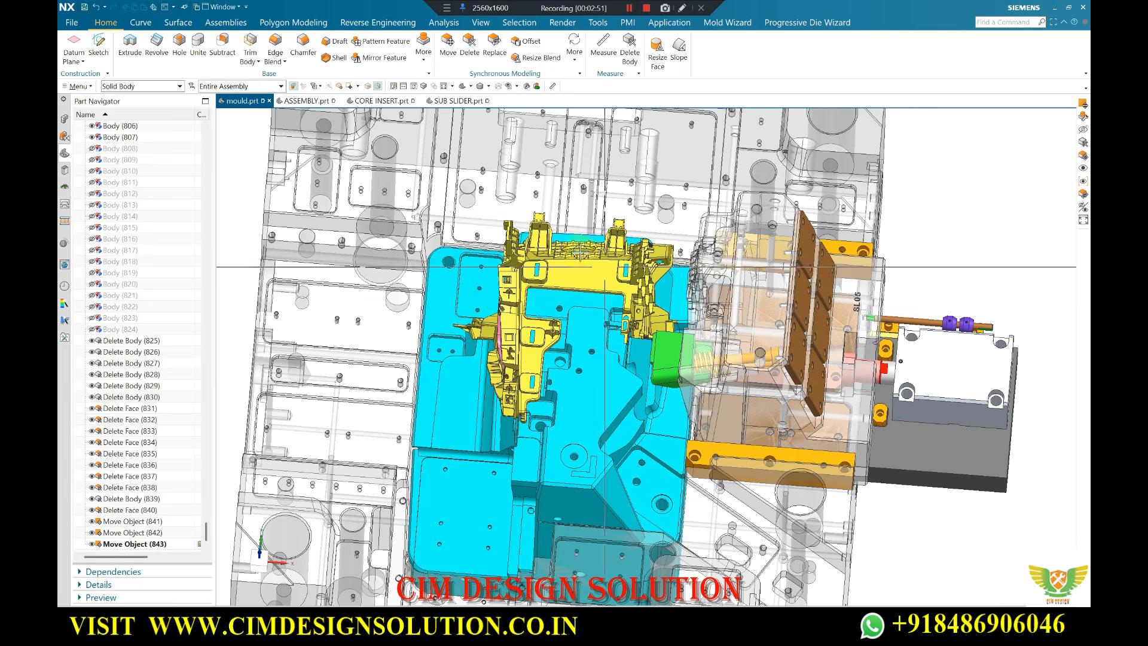
scroll(536, 329, "down", 4)
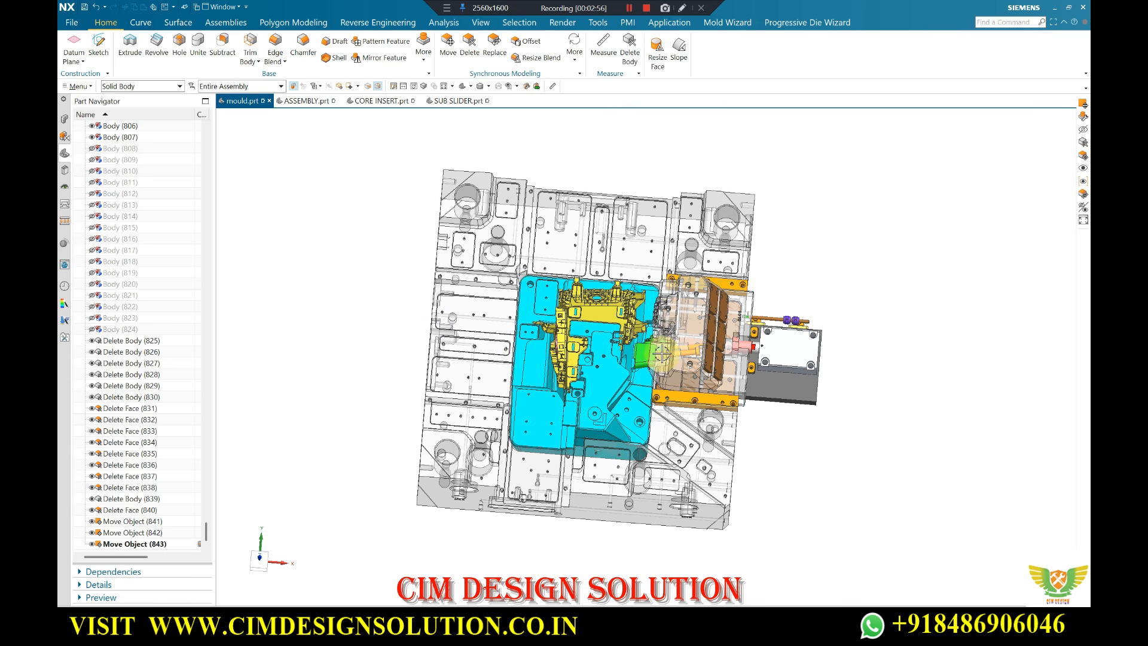
scroll(660, 354, "up", 6)
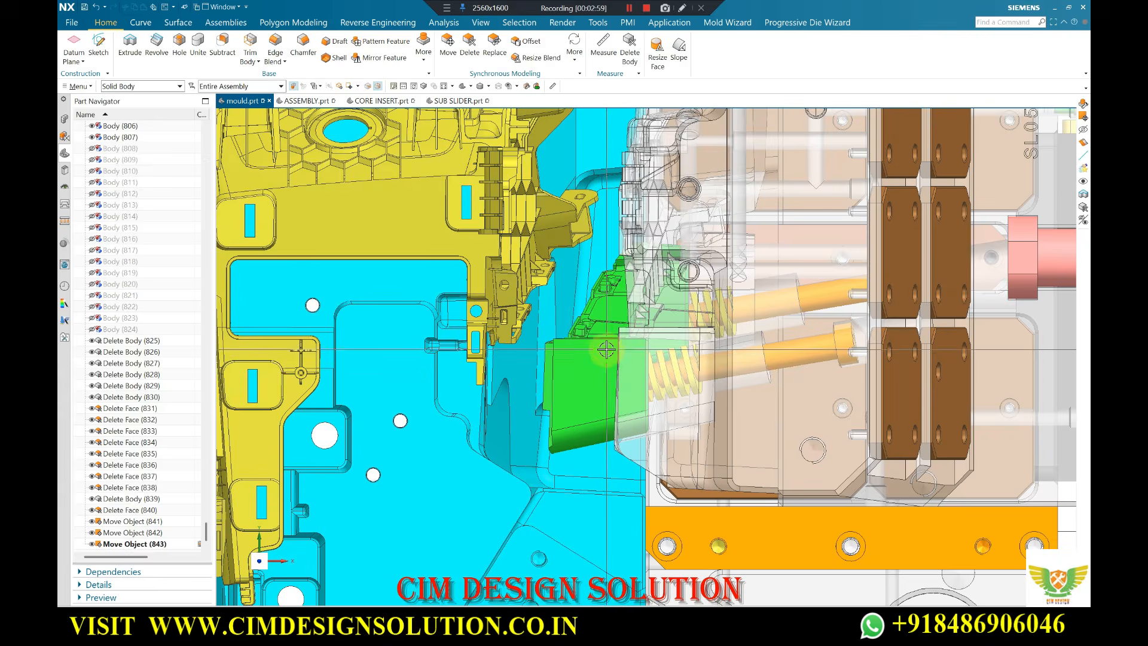
scroll(591, 372, "down", 5)
scroll(511, 368, "up", 3)
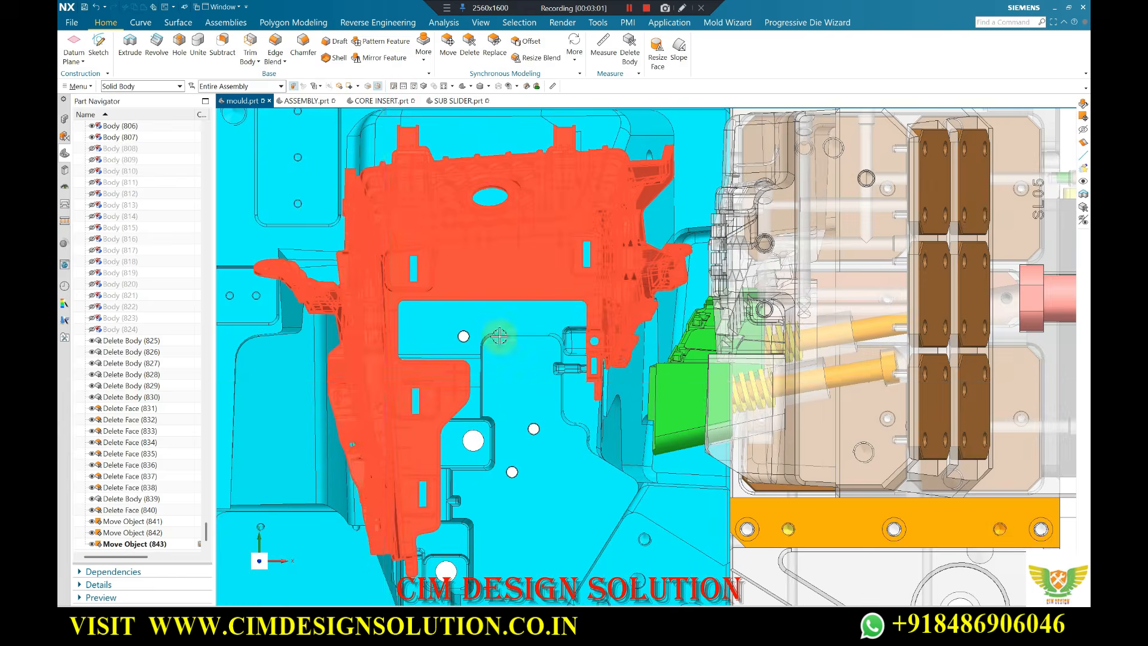
scroll(511, 367, "down", 4)
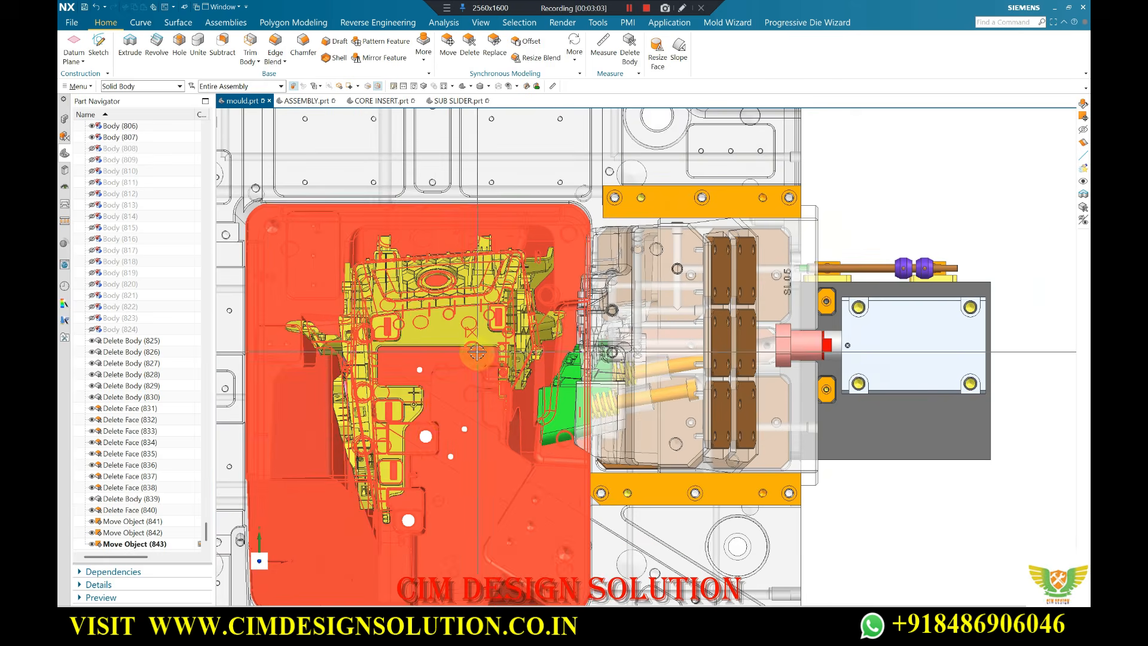
Compare the green sub slider, springs and inclined rods with the yellow moulded part in the squared-up top view.
scroll(434, 440, "up", 5)
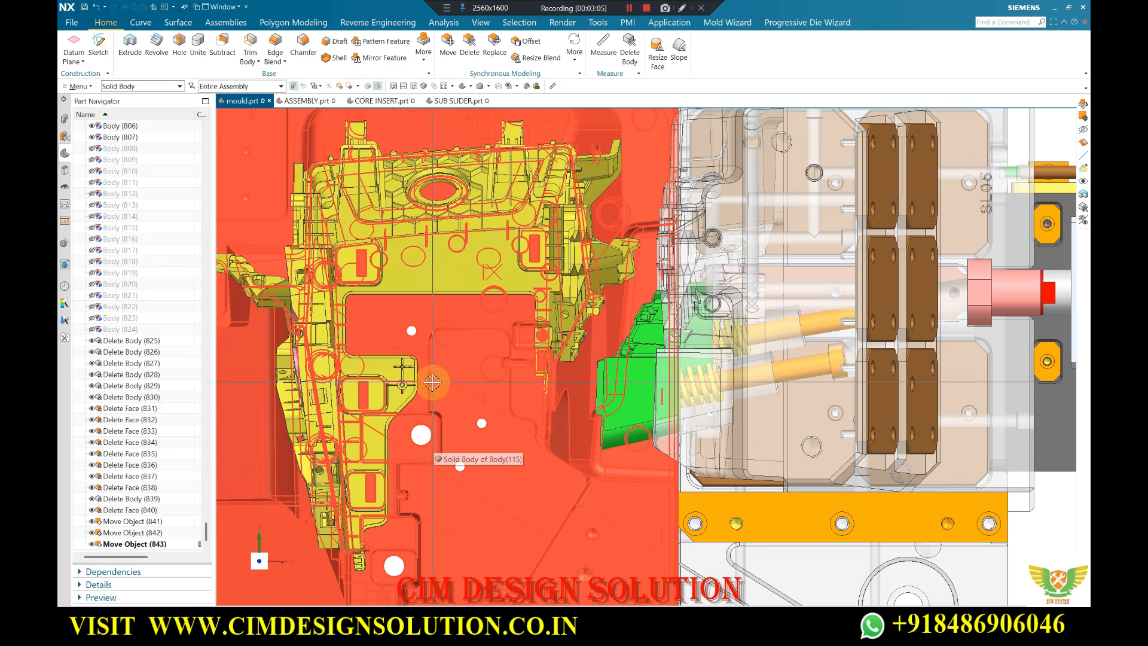
scroll(461, 379, "down", 2)
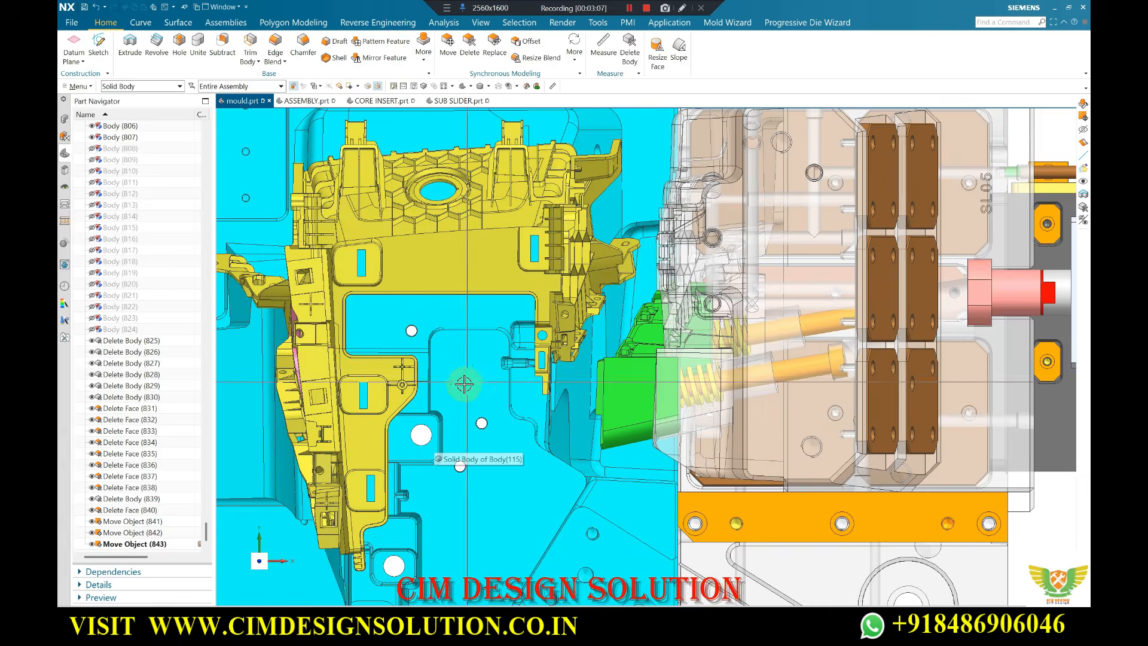
scroll(426, 376, "up", 2)
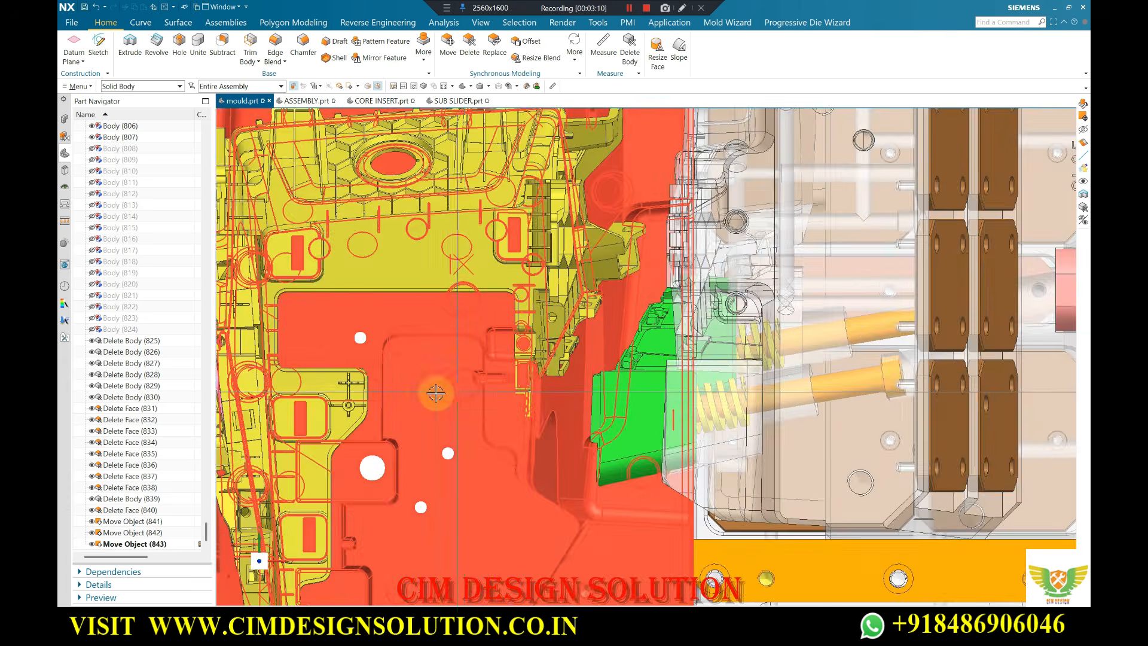
scroll(413, 368, "down", 2)
scroll(399, 376, "down", 2)
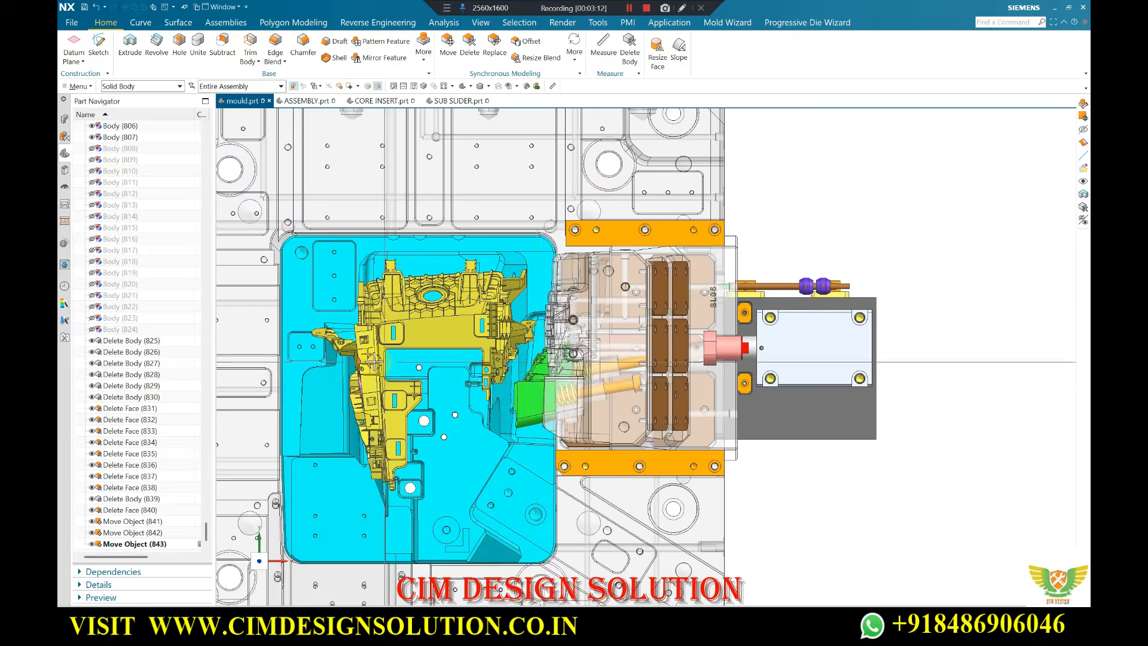
scroll(395, 348, "up", 2)
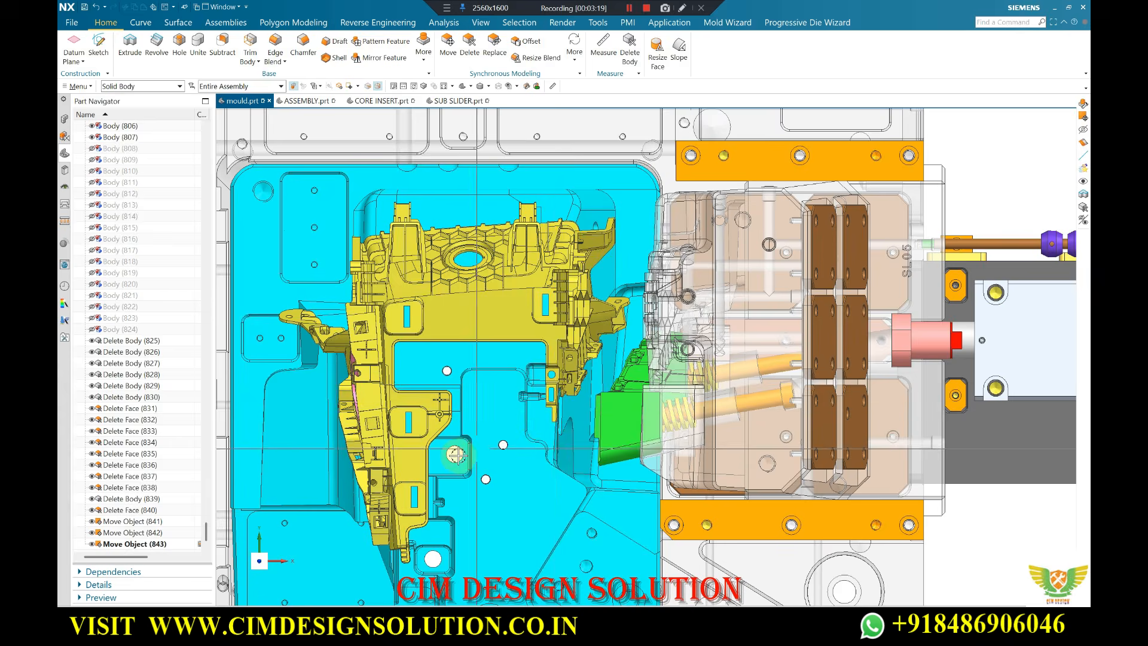
scroll(512, 406, "down", 1)
scroll(508, 419, "up", 1)
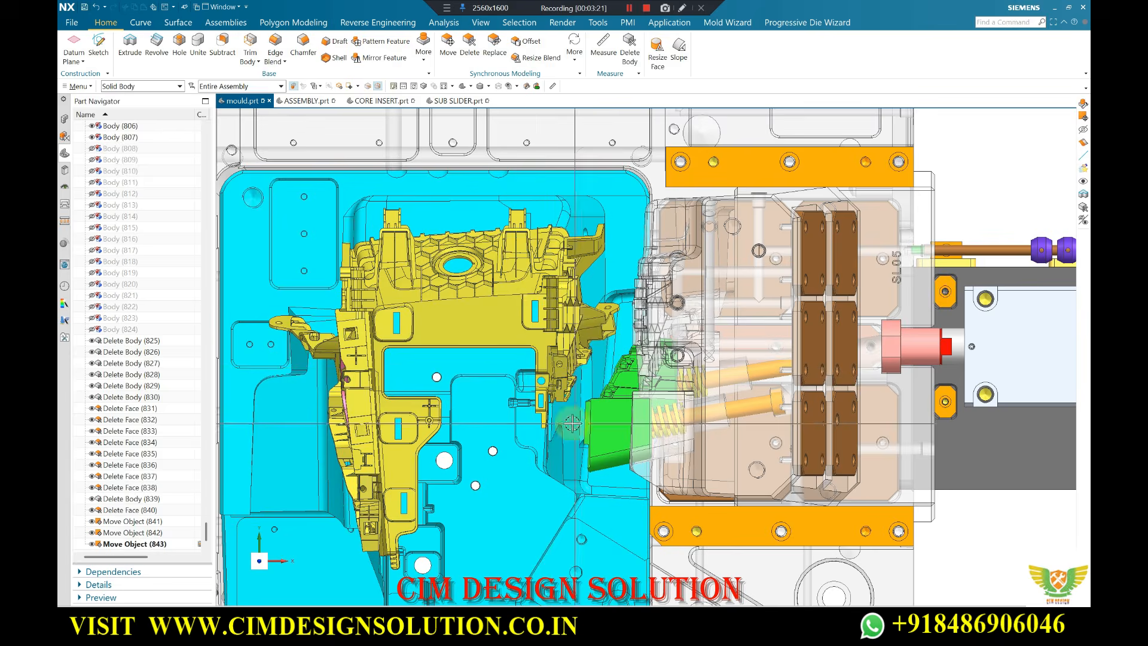
scroll(558, 405, "up", 2)
scroll(558, 405, "down", 3)
scroll(559, 405, "up", 3)
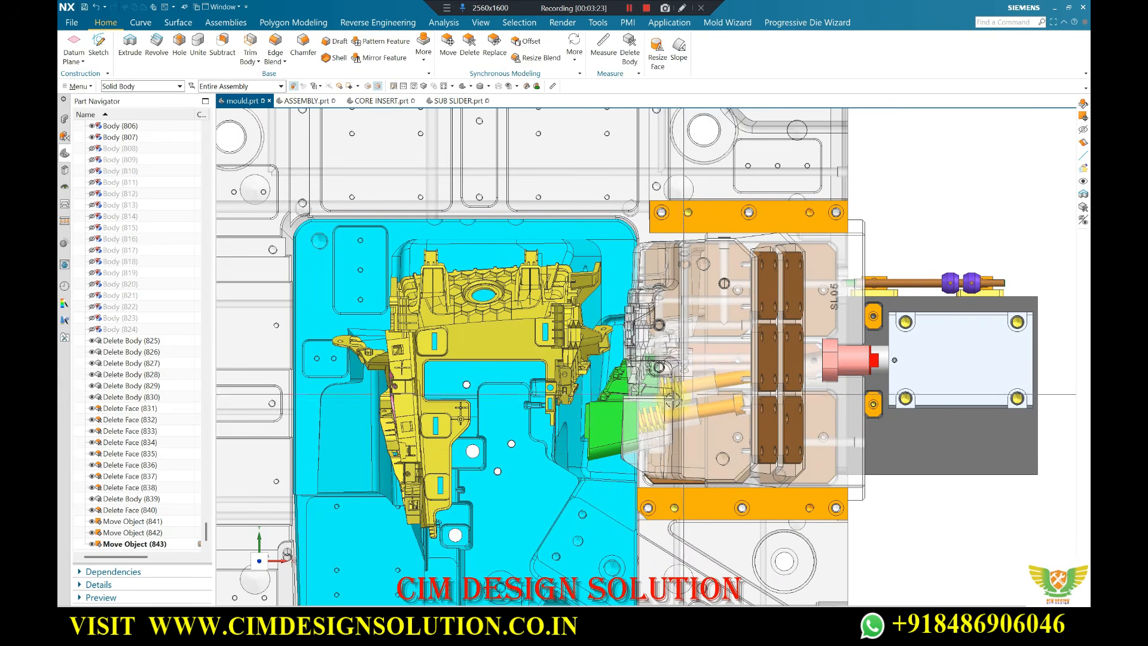